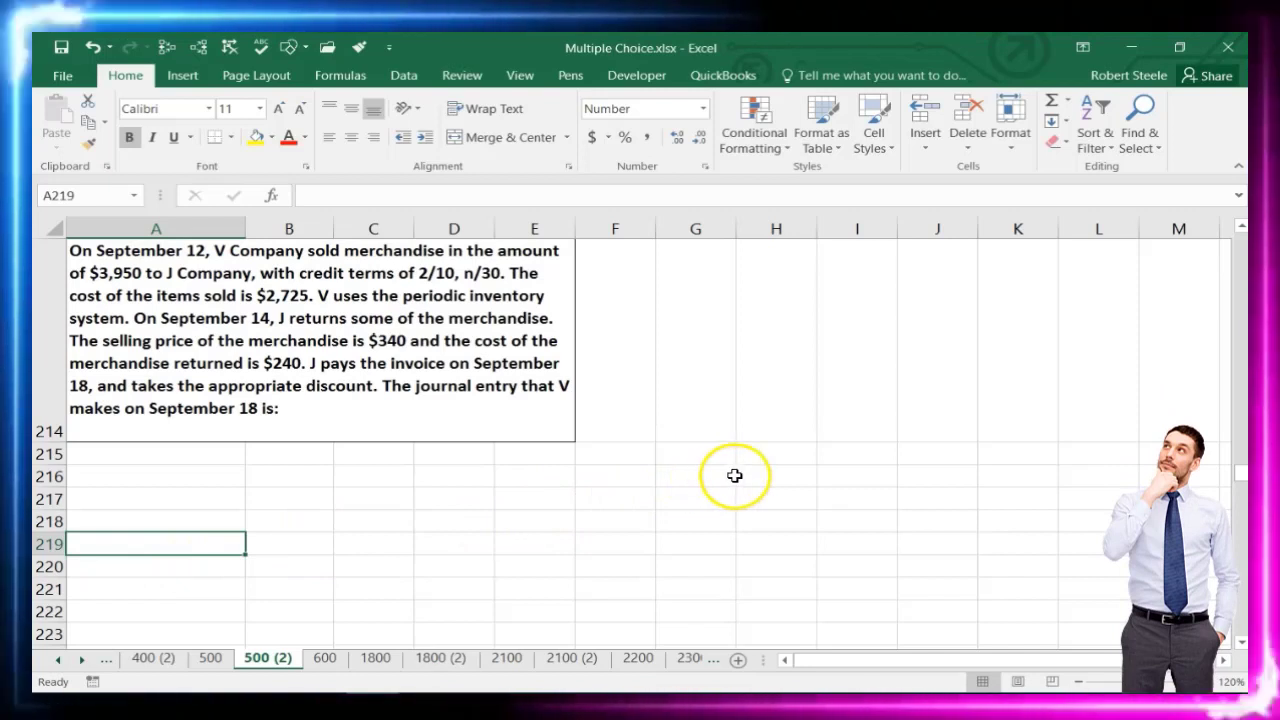
Enter the heading AR in H215 and merge and center it across H215:I215
left_click(779, 455)
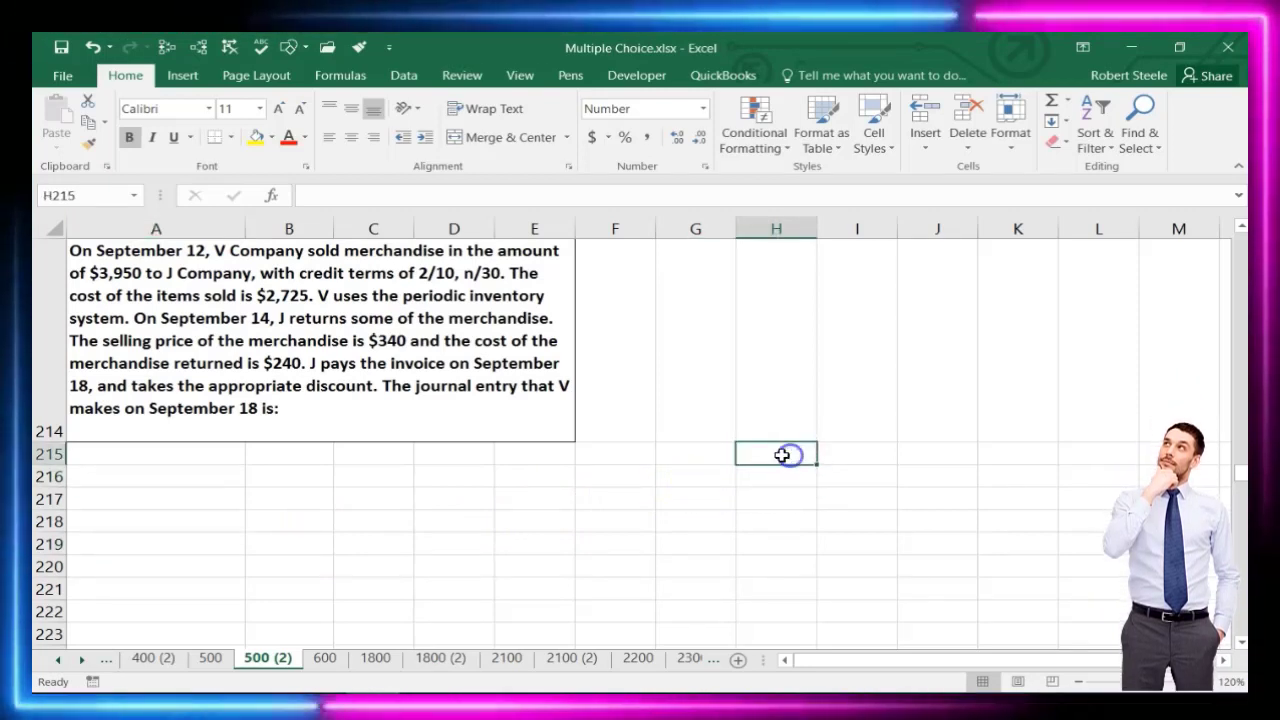
type("AR")
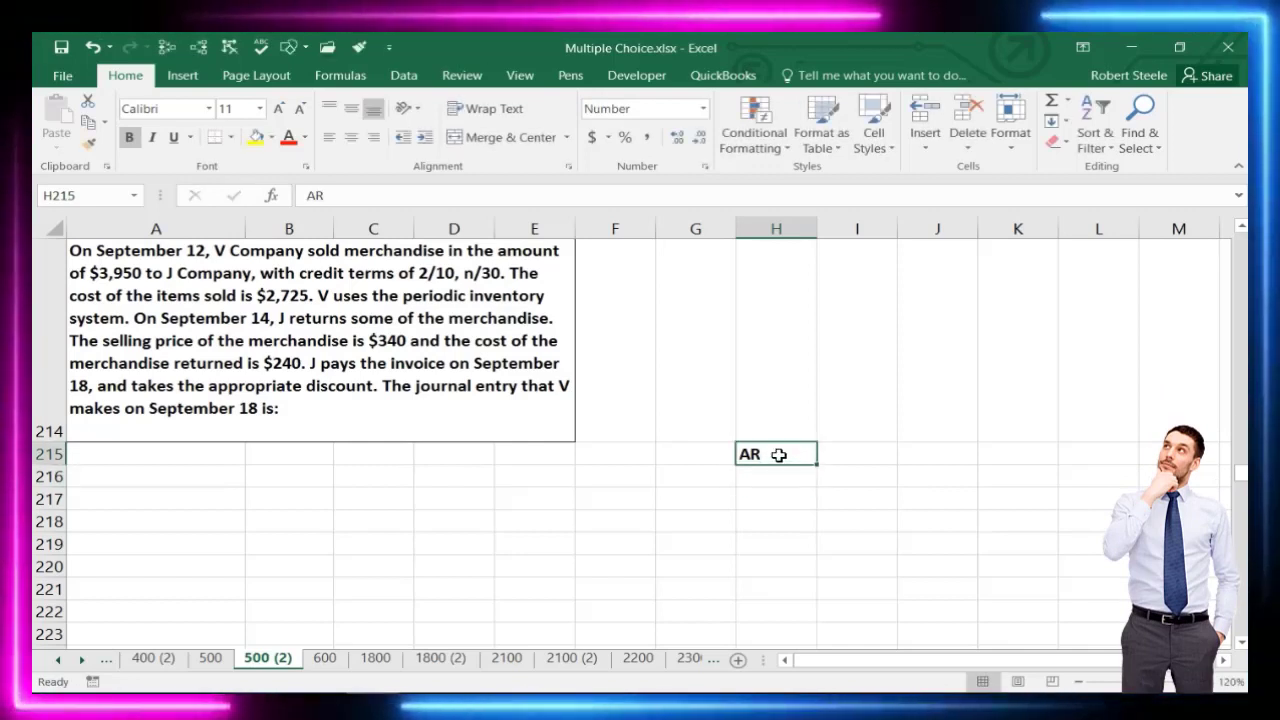
left_click_drag(779, 455, 839, 460)
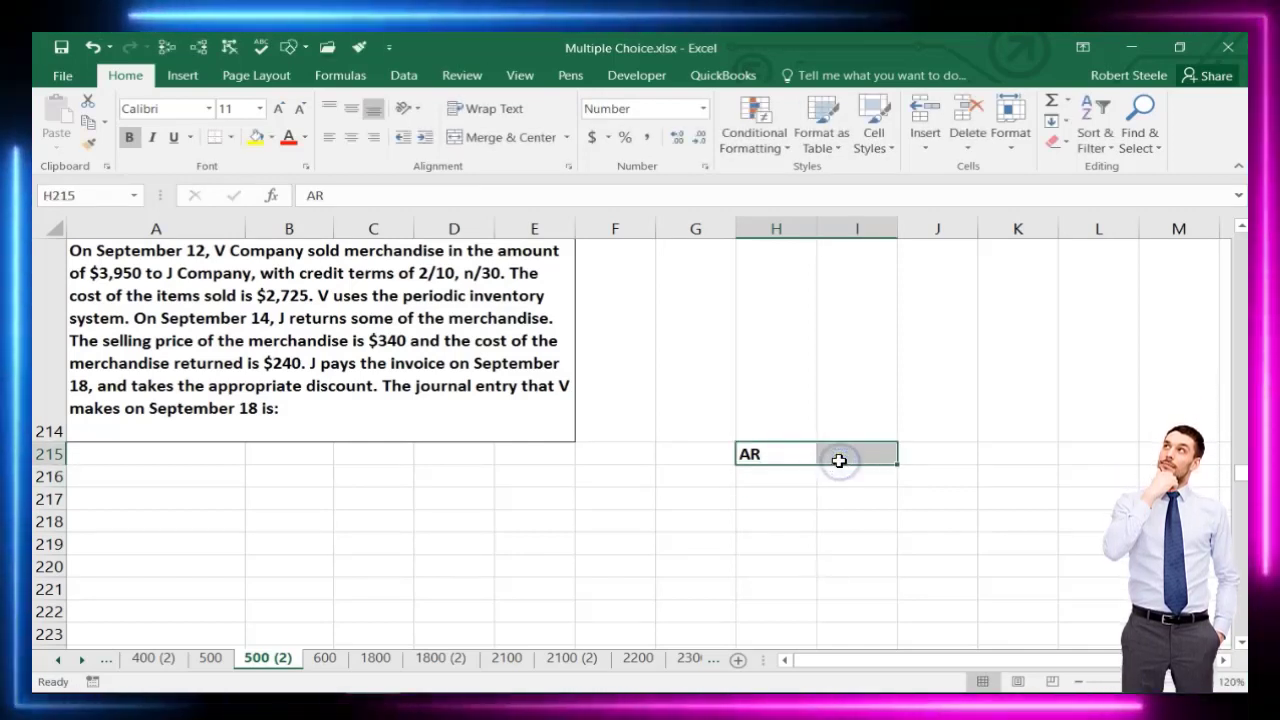
left_click(459, 140)
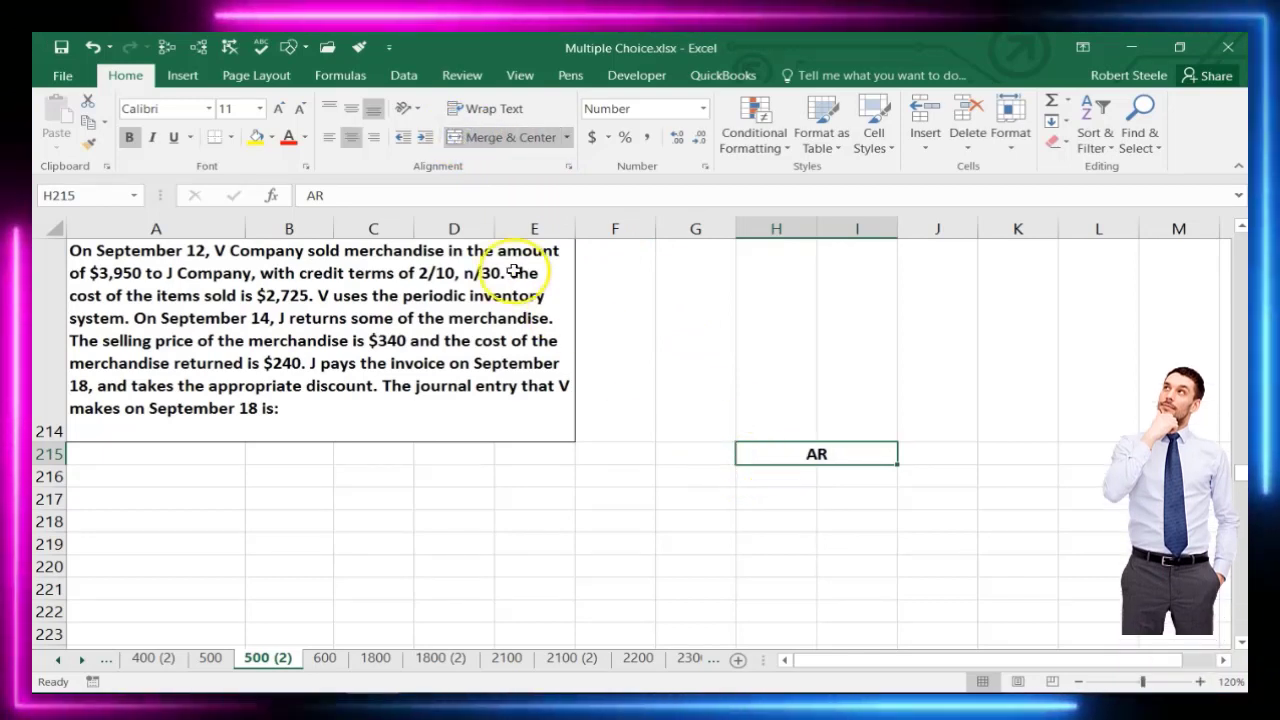
Form the AR T-account with a bottom border under the heading and a left border along I216:I220
left_click(220, 137)
left_click(674, 505)
left_click_drag(881, 483, 857, 571)
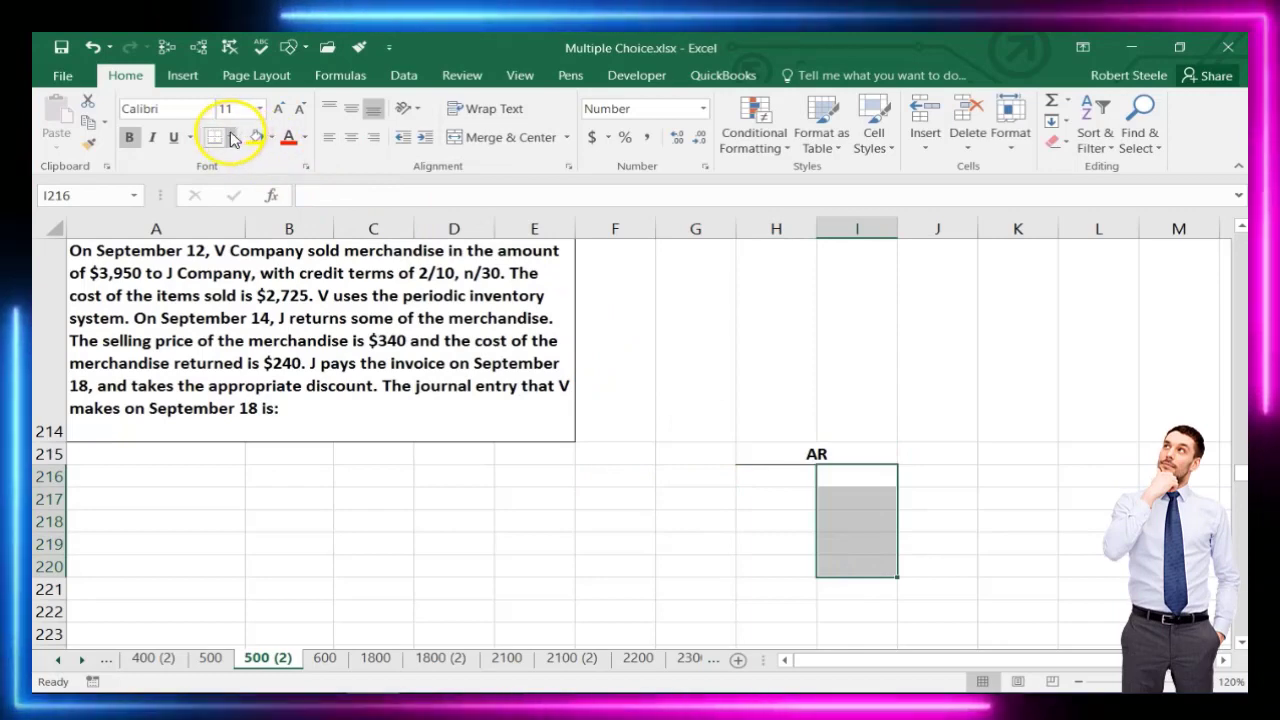
left_click(233, 139)
left_click(240, 229)
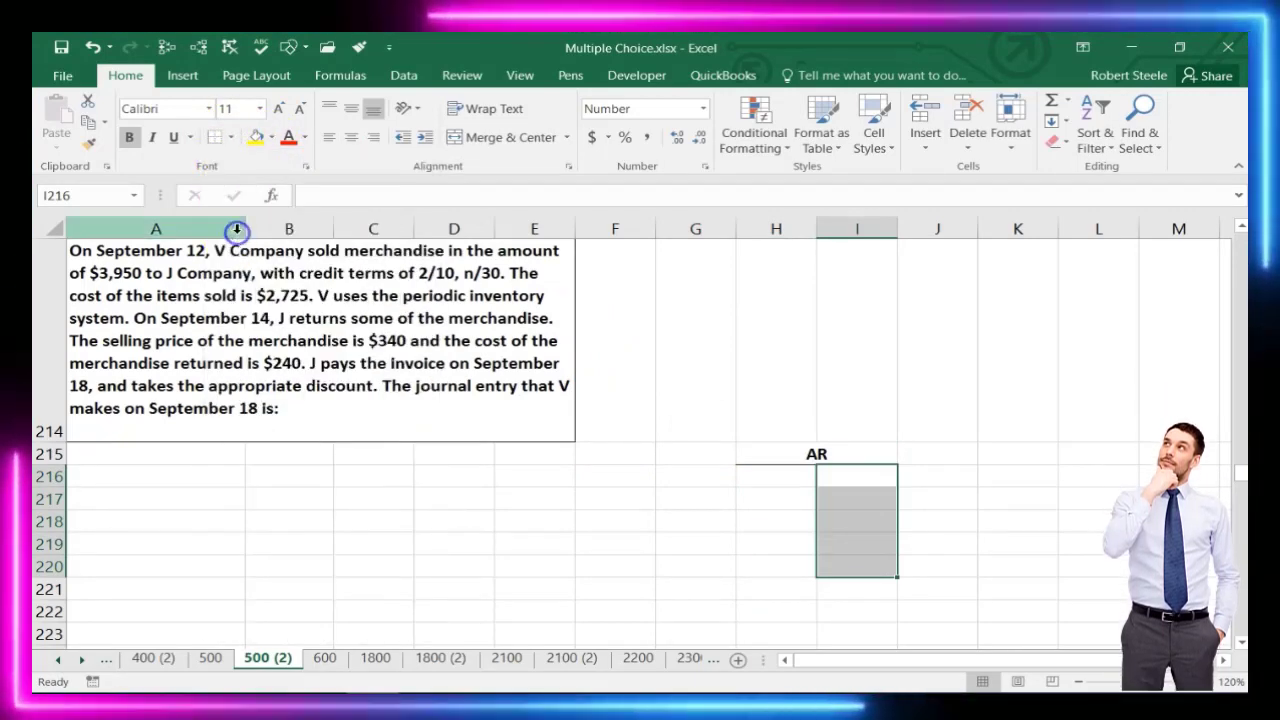
left_click(333, 529)
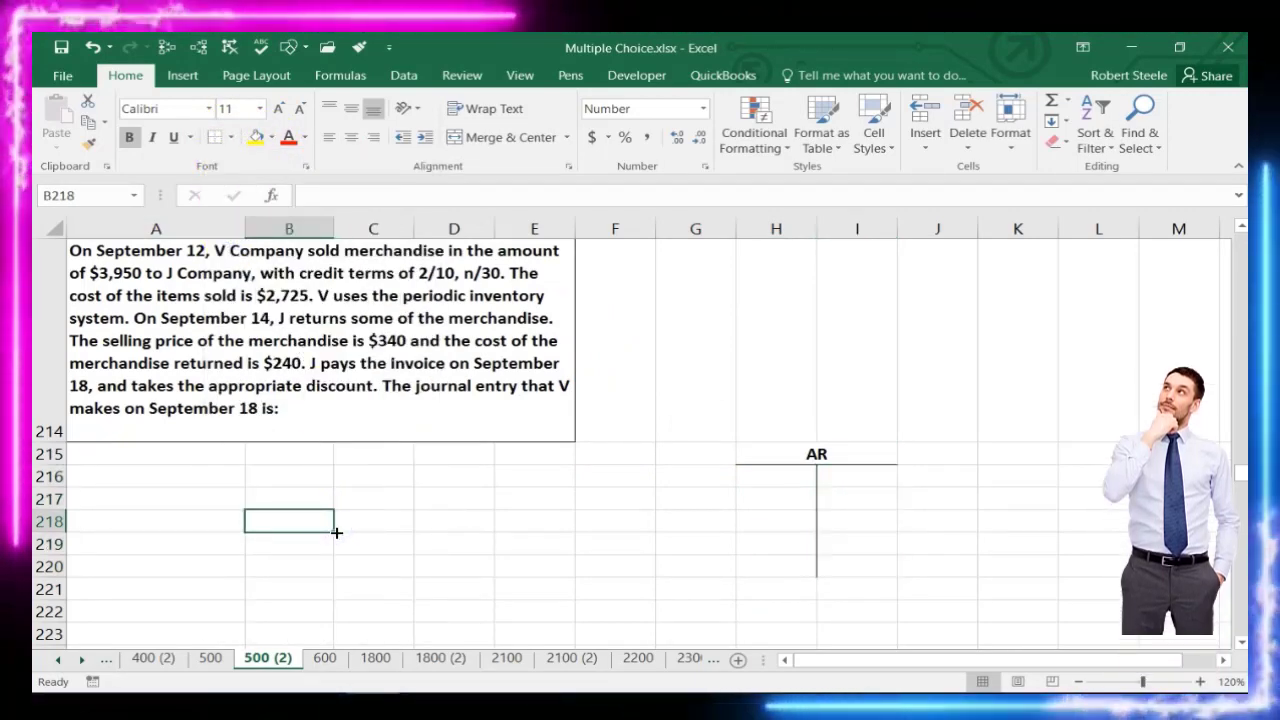
Record the September 12 receivable in row 215 with account AR and a debit of 3950 in column B
left_click(115, 478)
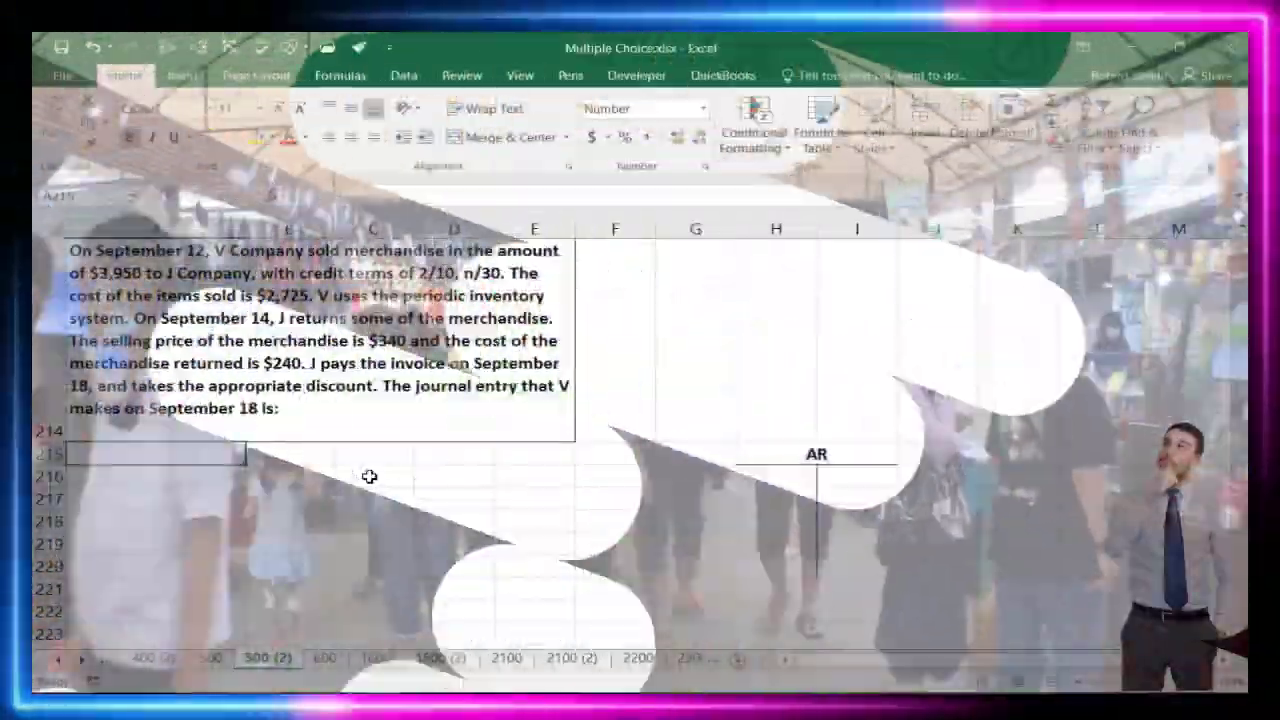
key("Tab")
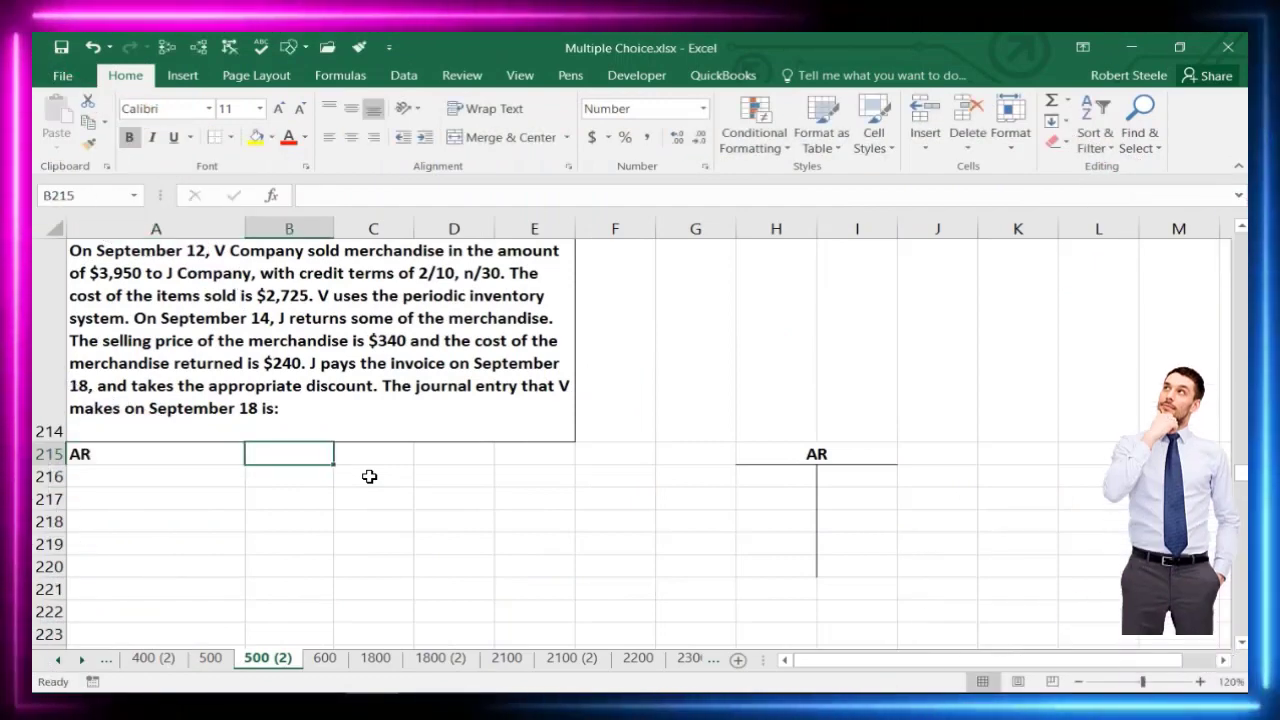
type("3950")
key("Return")
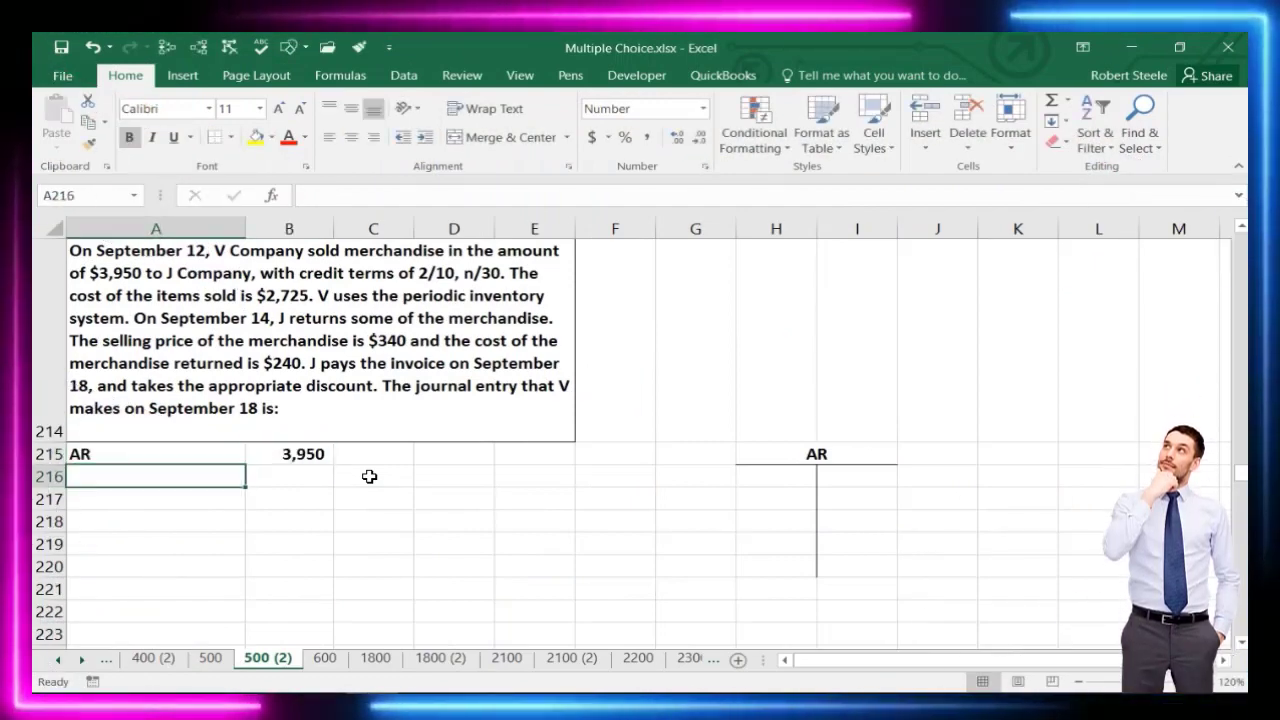
Add the Sales account in row 216 and credit it in C216 with the negative of B215
type("Sales")
left_click(369, 476)
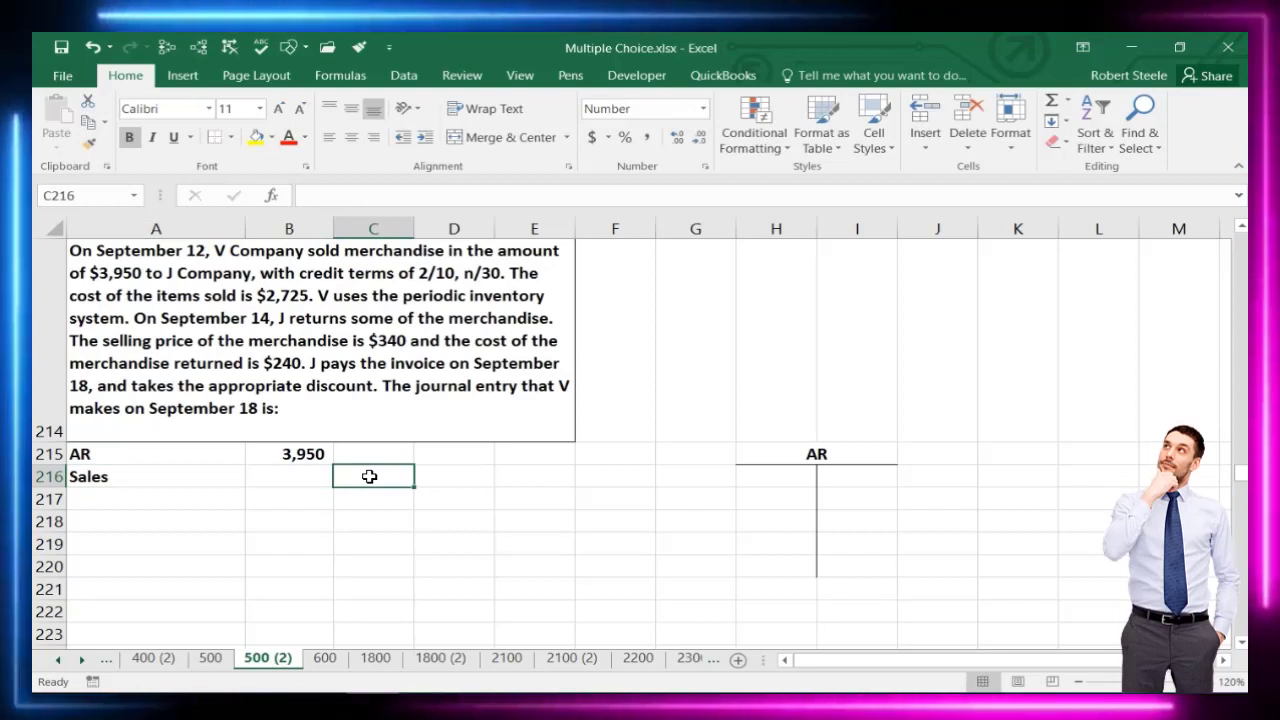
type("-")
key("Left")
key("Up")
key("Return")
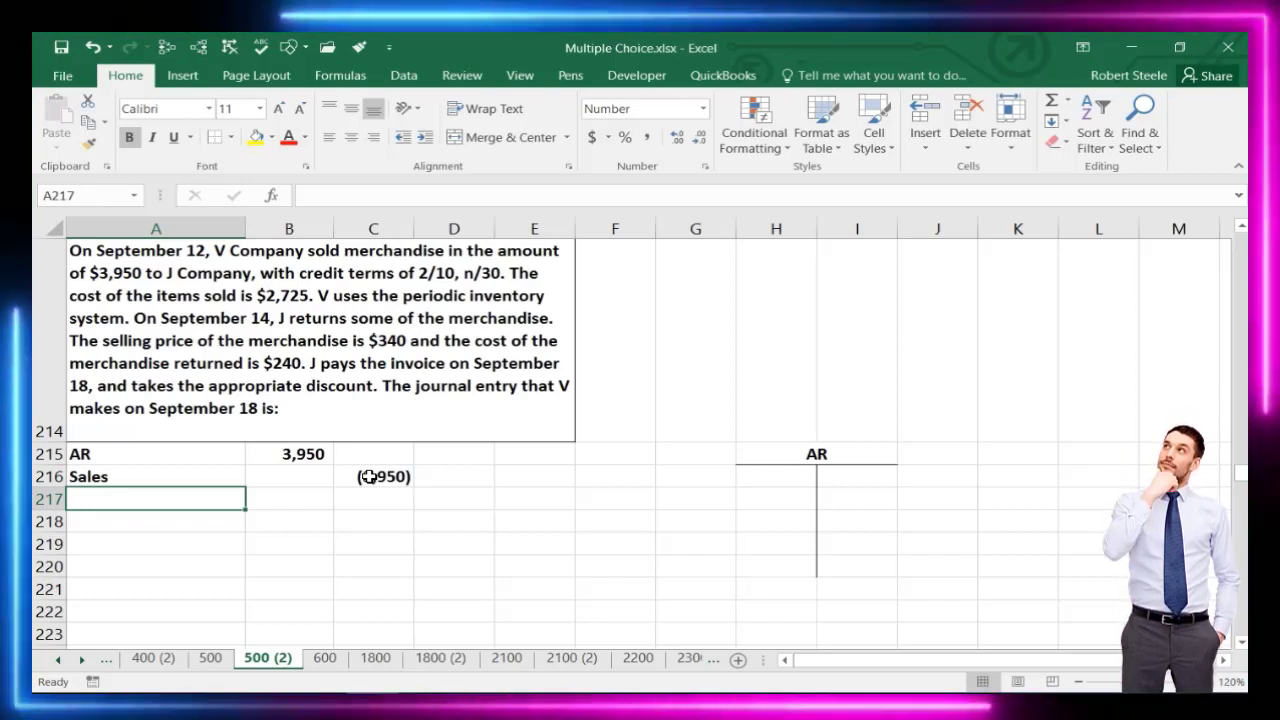
Record the cost of the items sold in row 217 with account COGS and a debit of 2725
type("C")
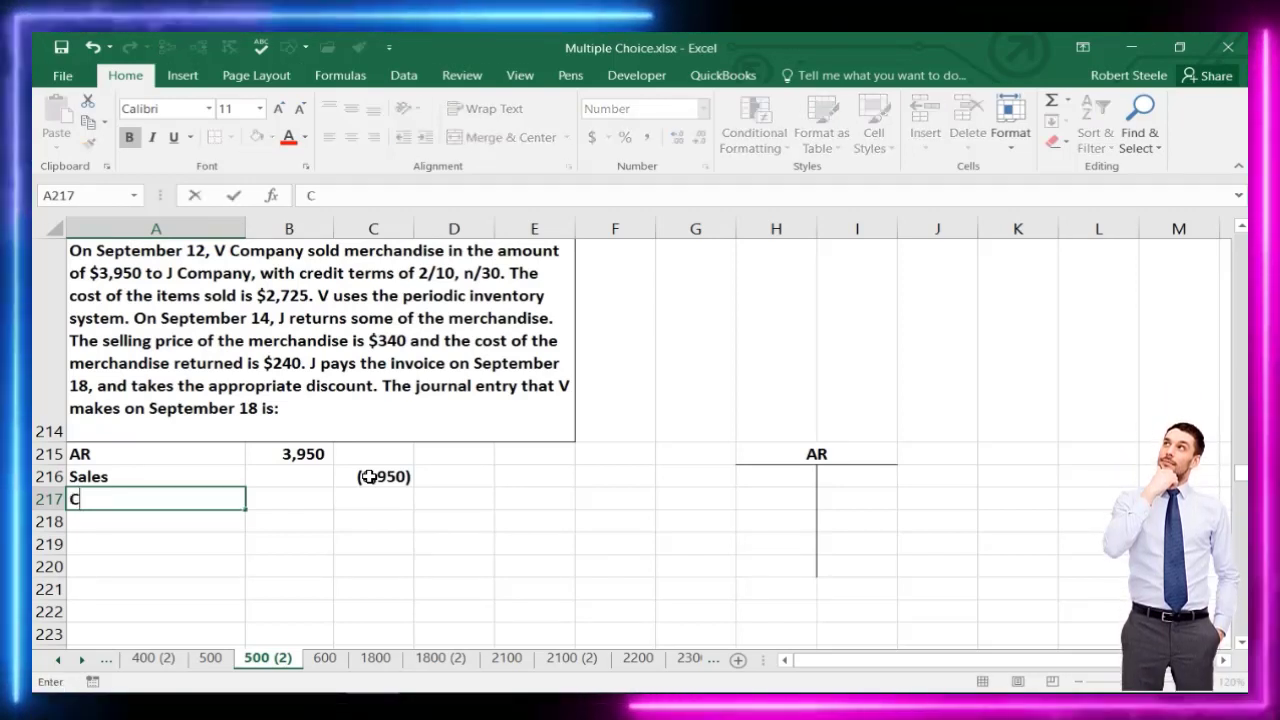
type("OGS")
key("Tab")
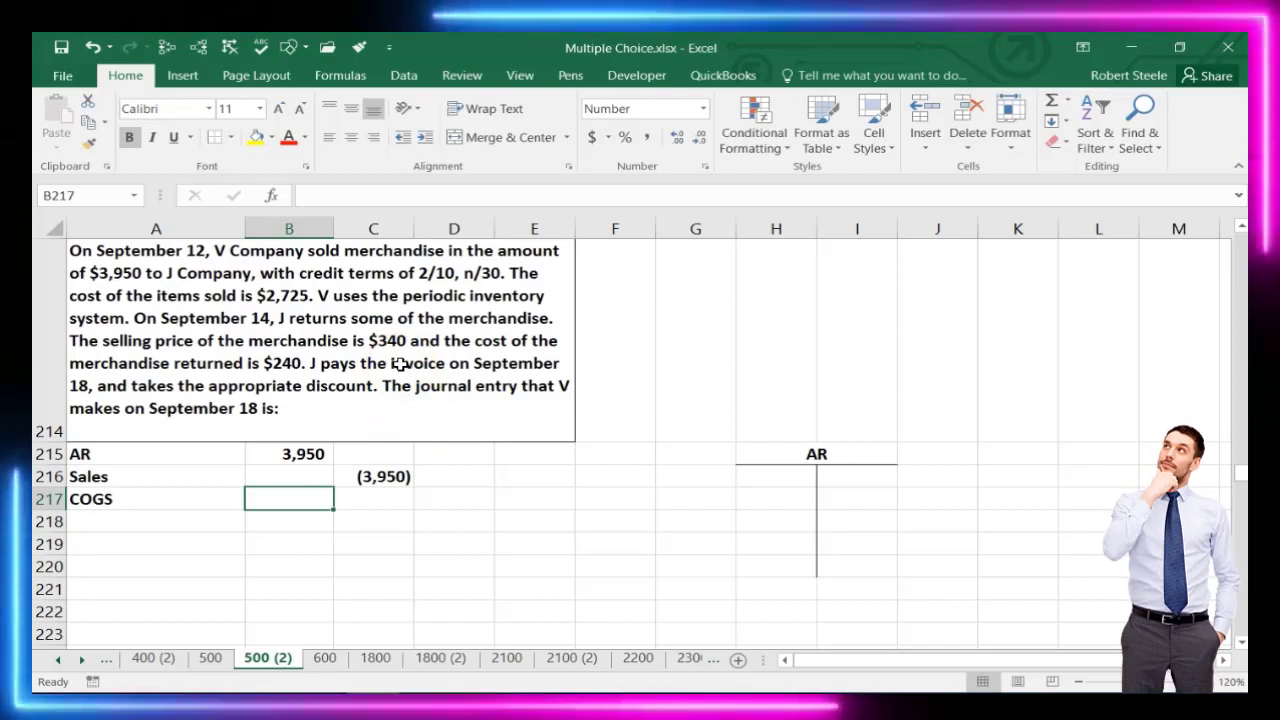
type("2725")
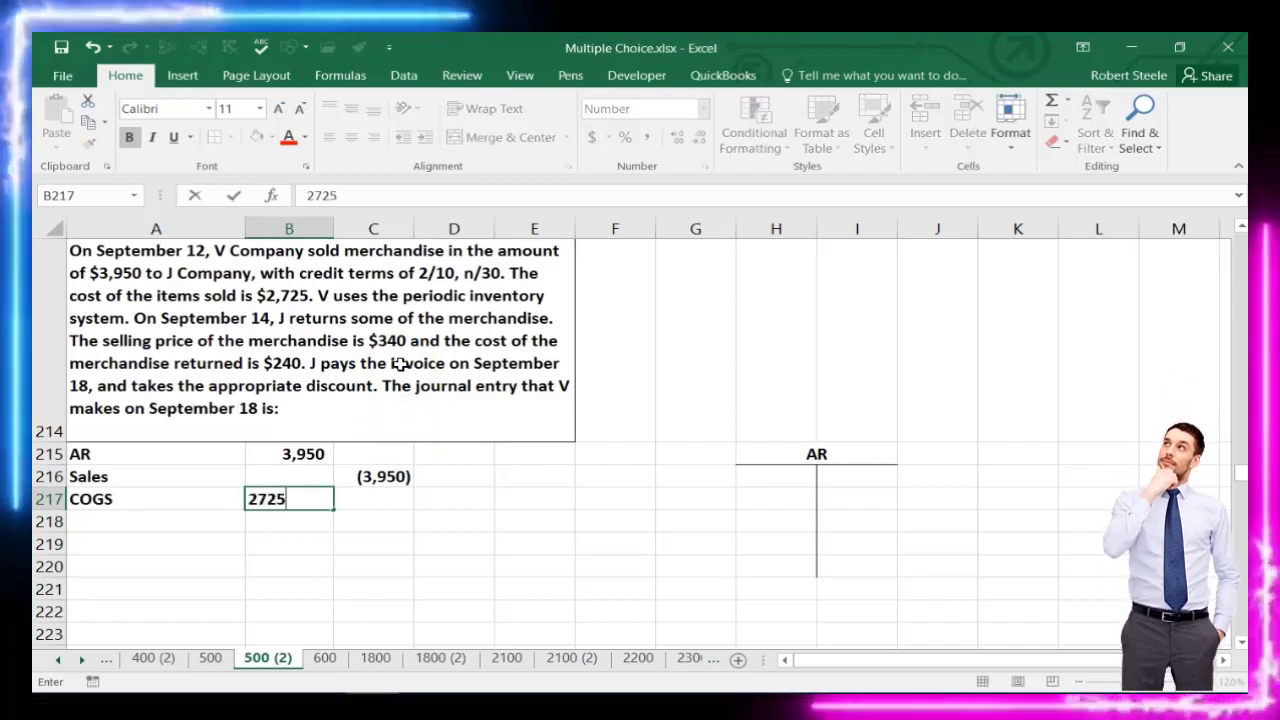
key("Return")
Credit C218 with the negative of B217 and label the row Inv in A218
key("Right")
type("=-")
key("Left")
key("Up")
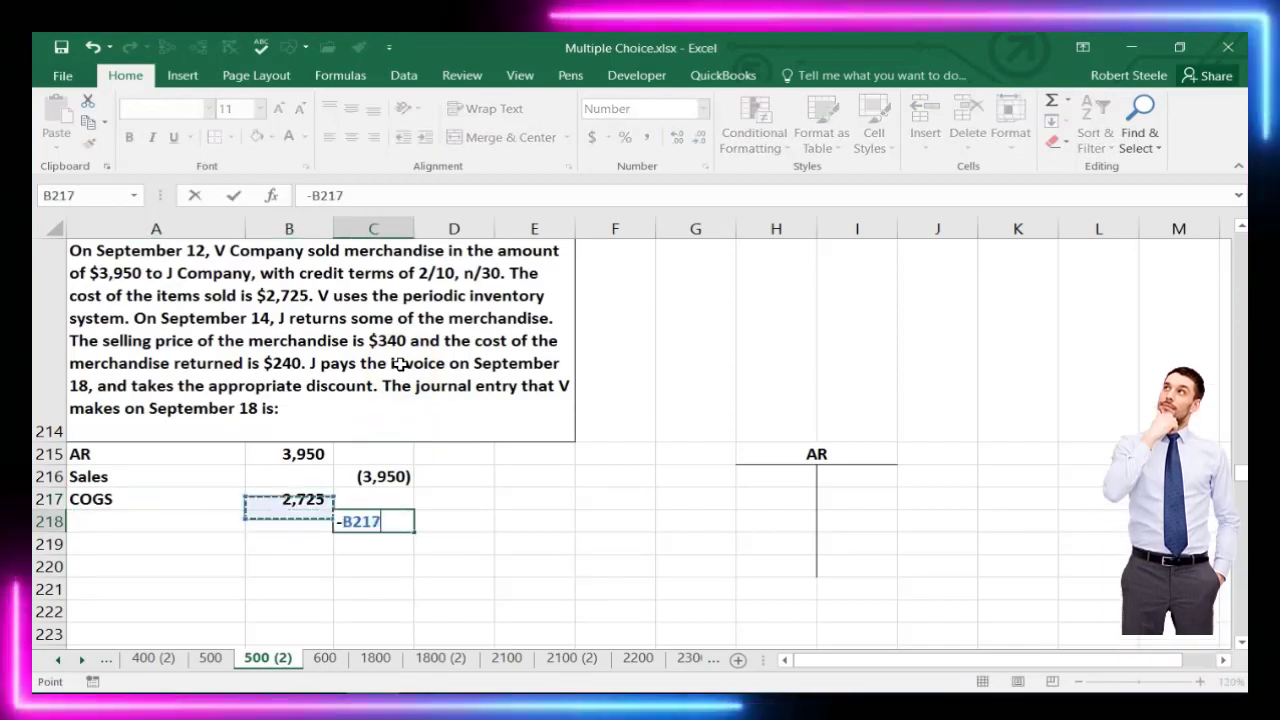
key("Return")
key("Up")
key("Left")
key("Left")
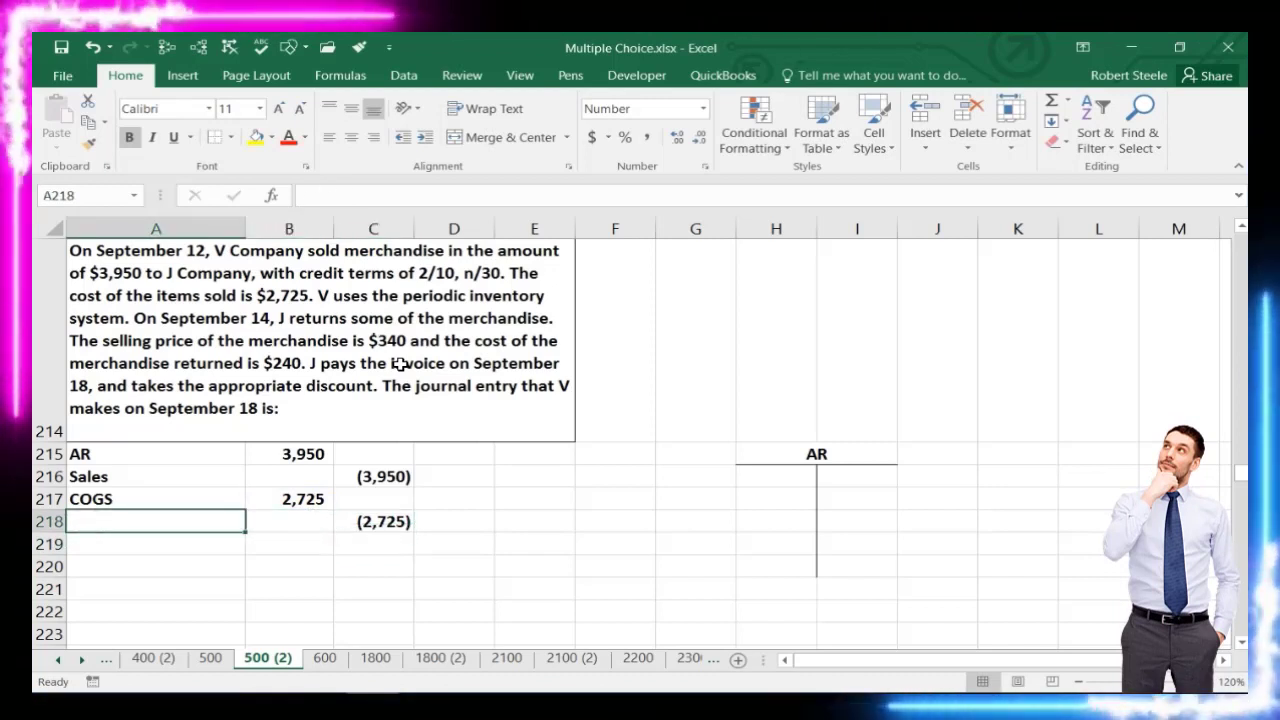
type("Inv")
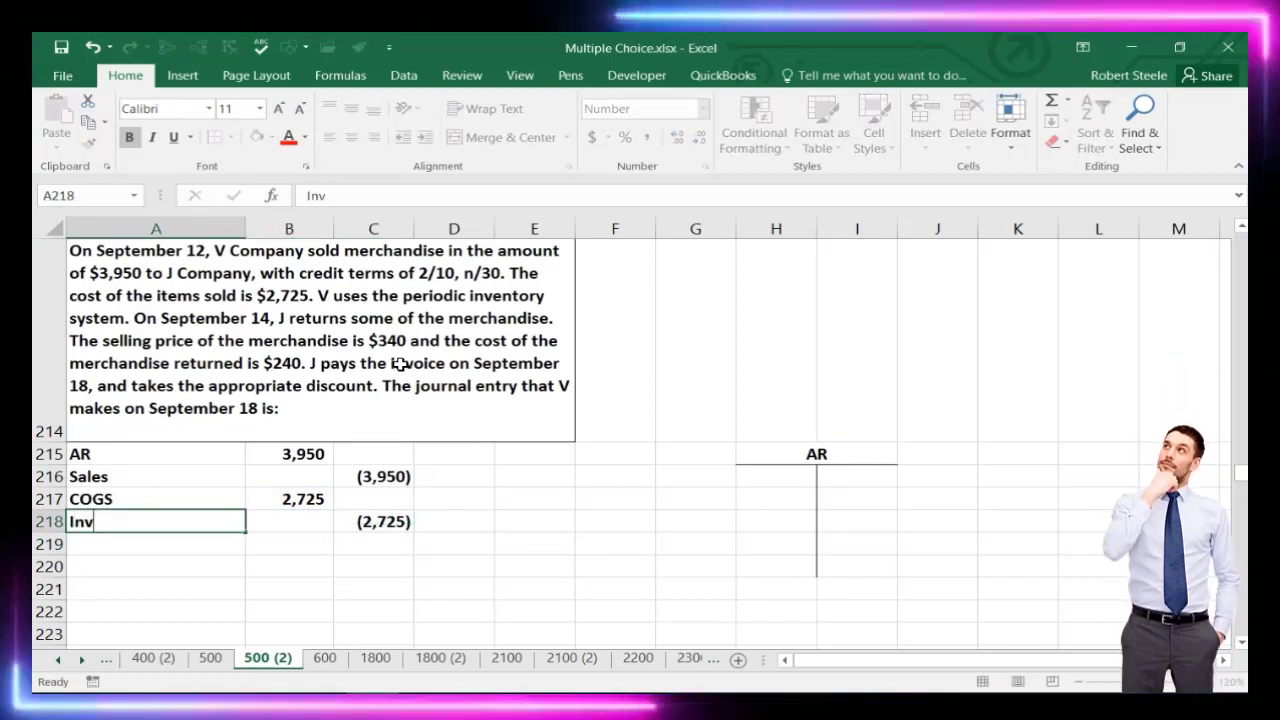
key("Right")
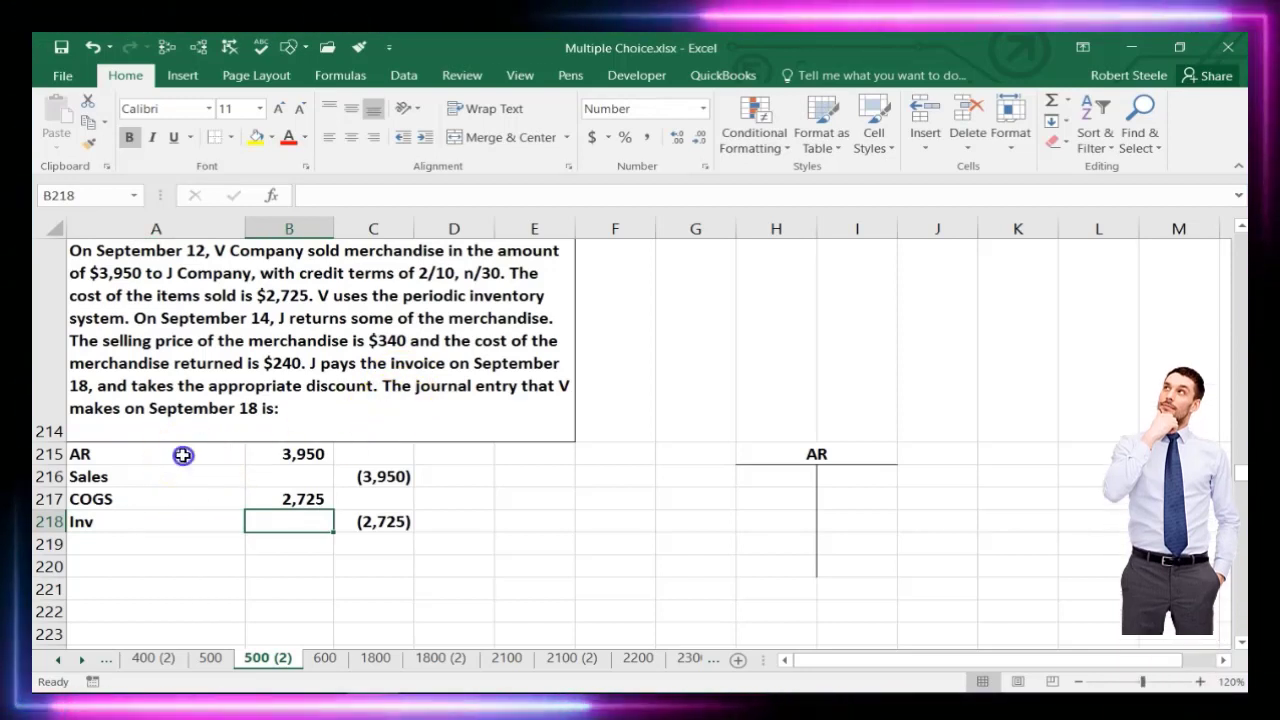
Post the AR debit to the T-account by linking H216 to B215
left_click_drag(183, 455, 341, 477)
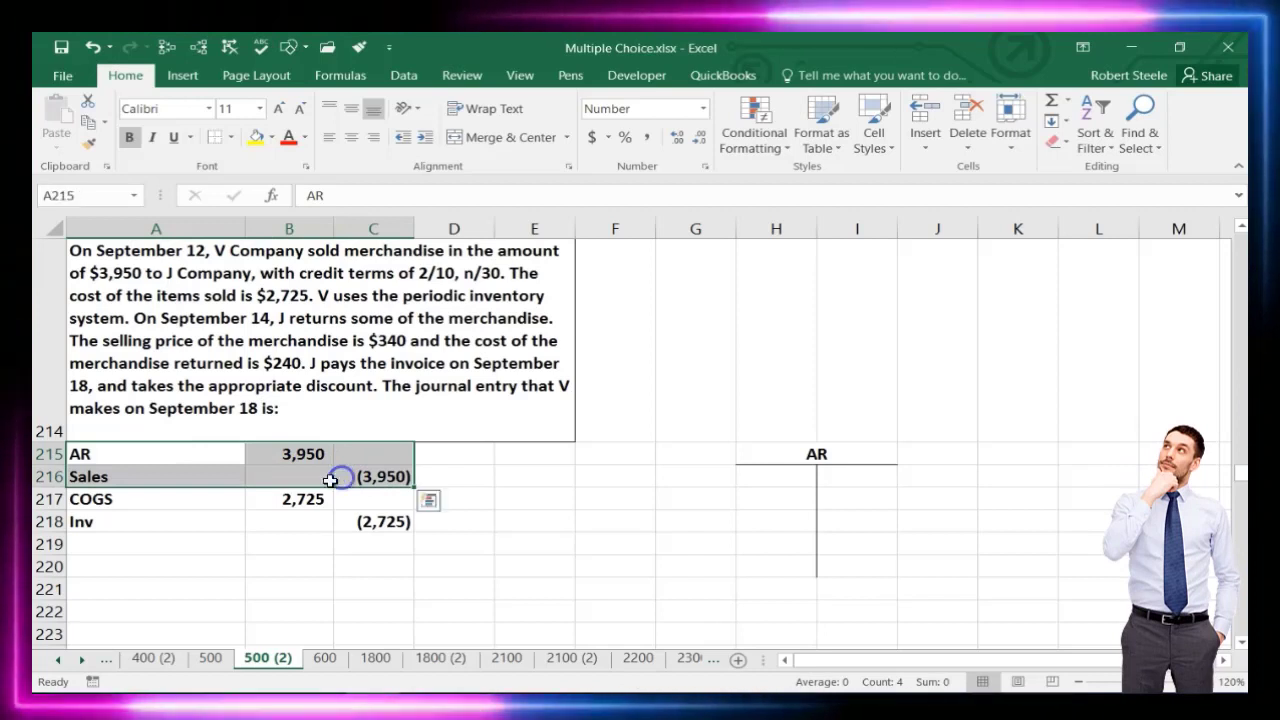
left_click_drag(184, 498, 330, 515)
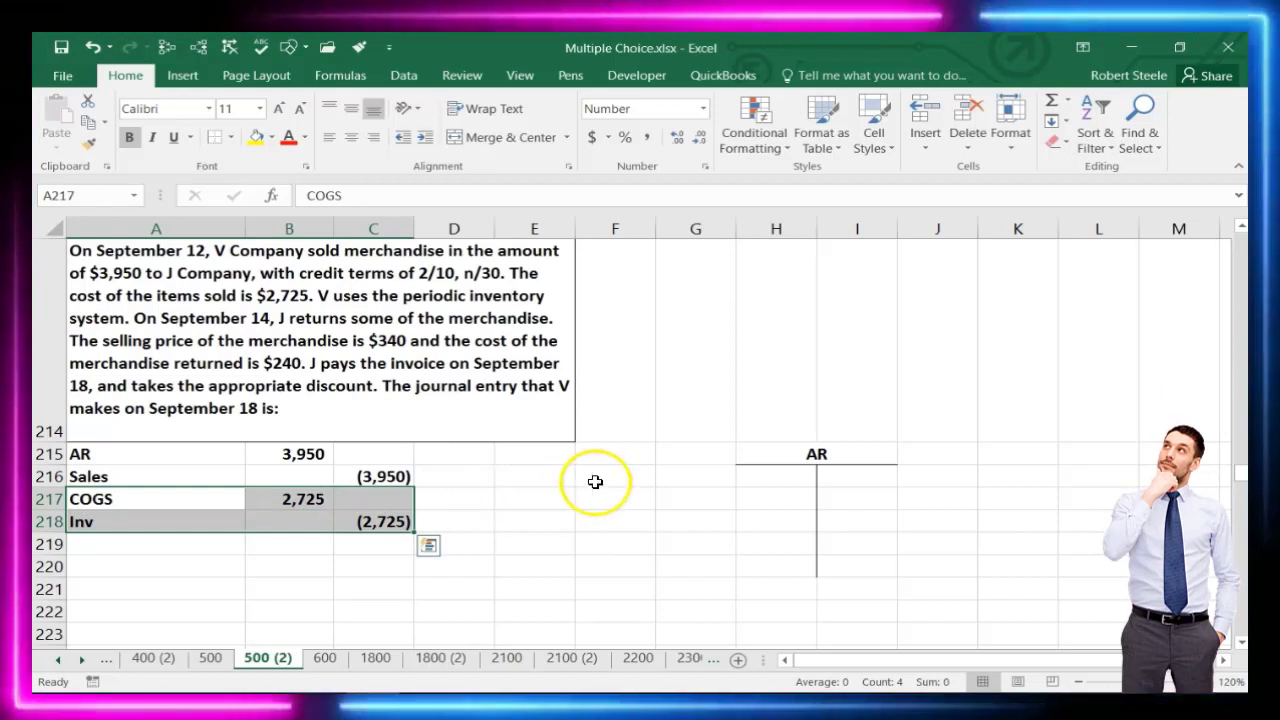
left_click(751, 477)
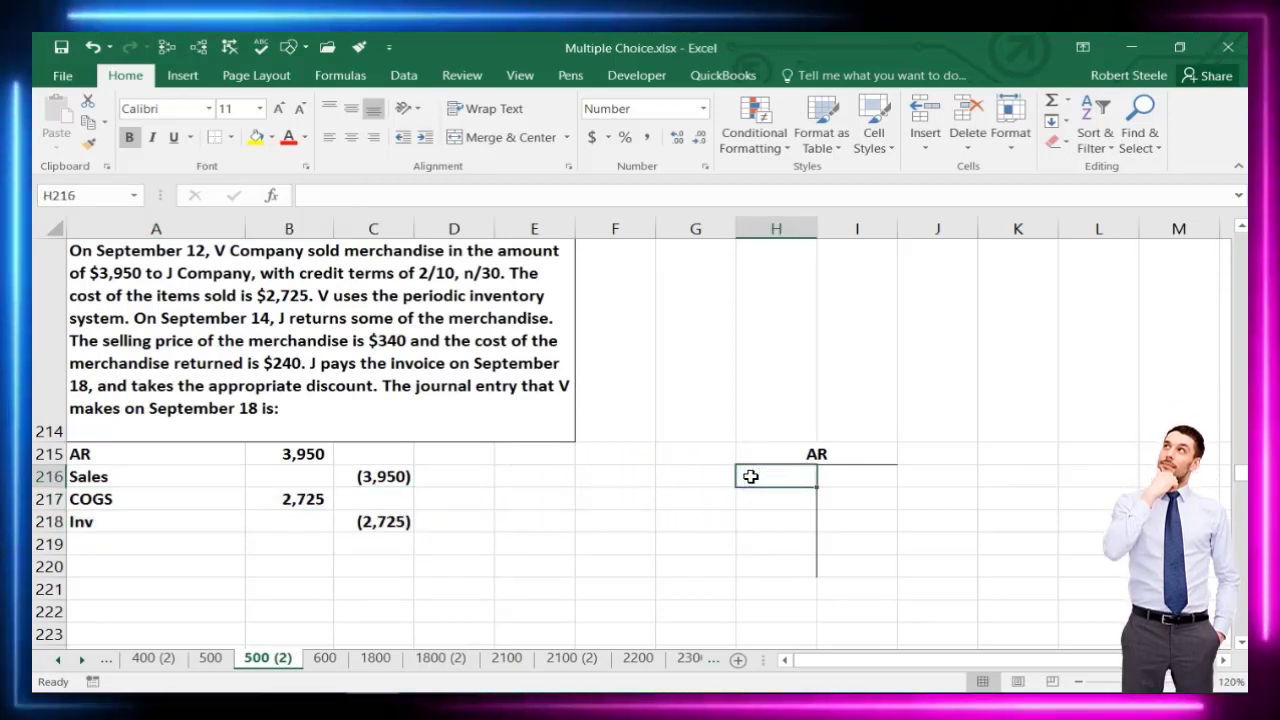
type("=")
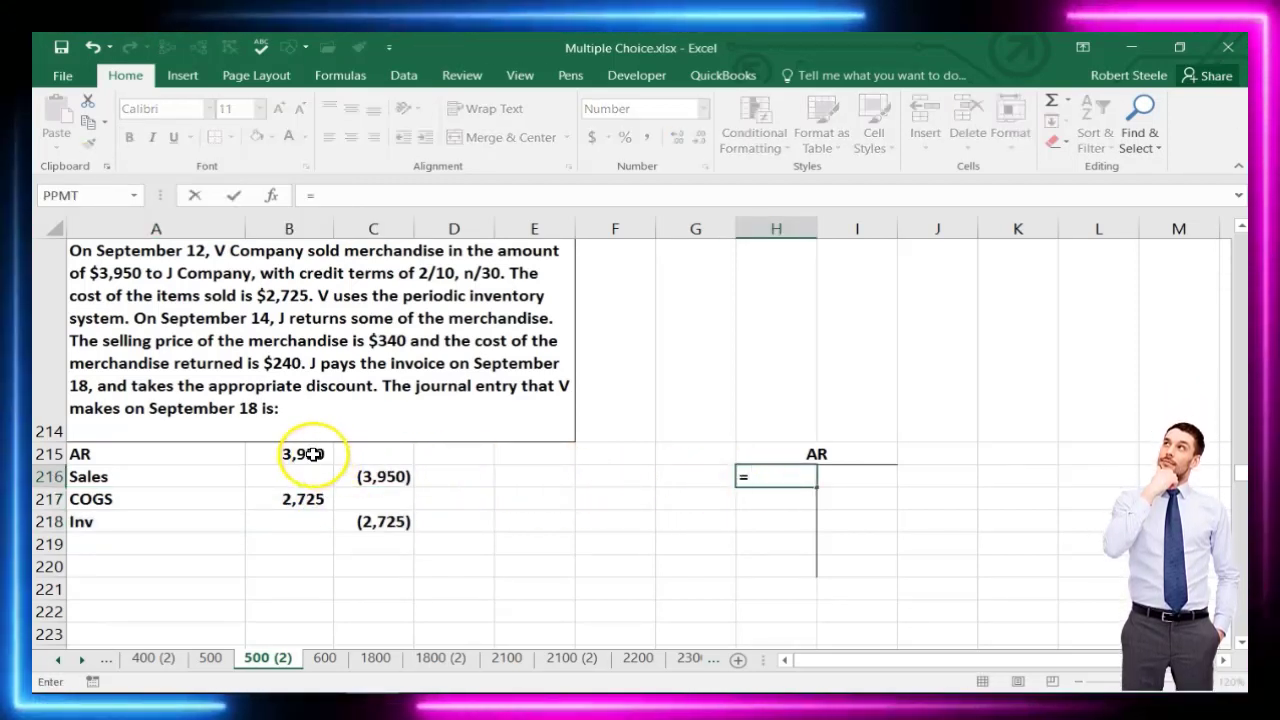
left_click(313, 454)
key("Return")
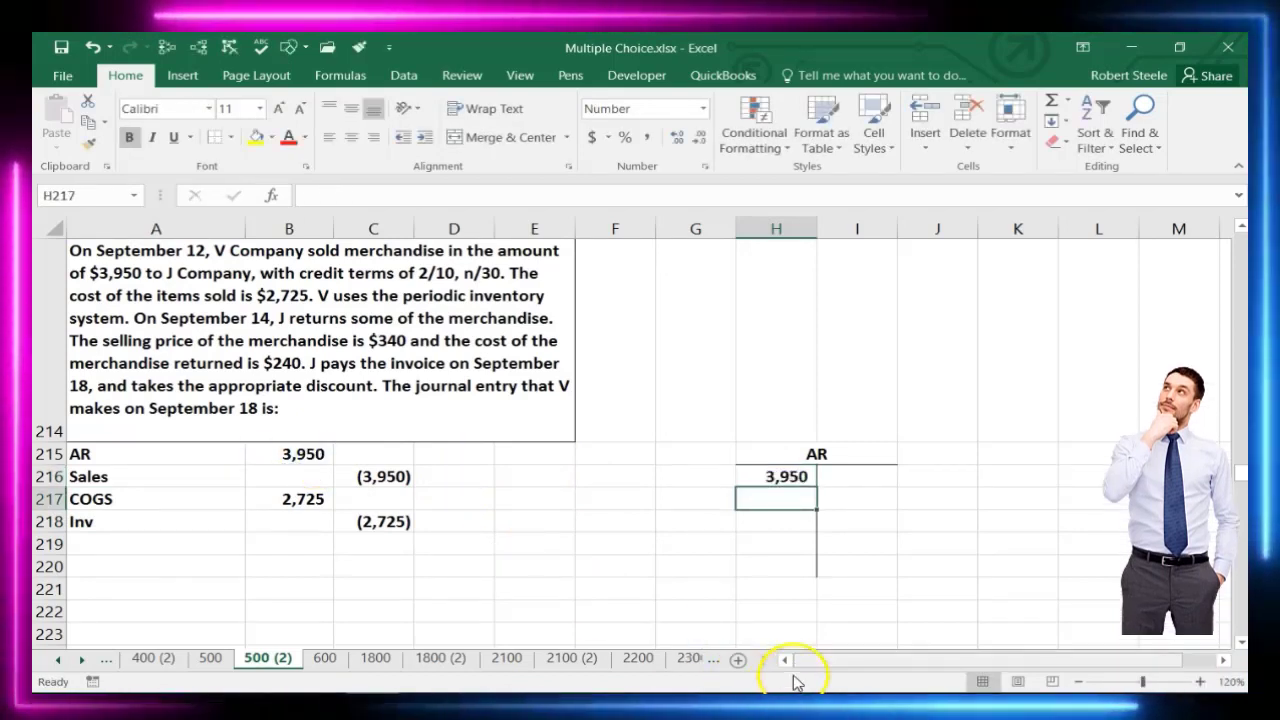
Total the debit side of the AR T-account in H220 with a SUM of H216:H219
left_click(783, 568)
type("=sum(")
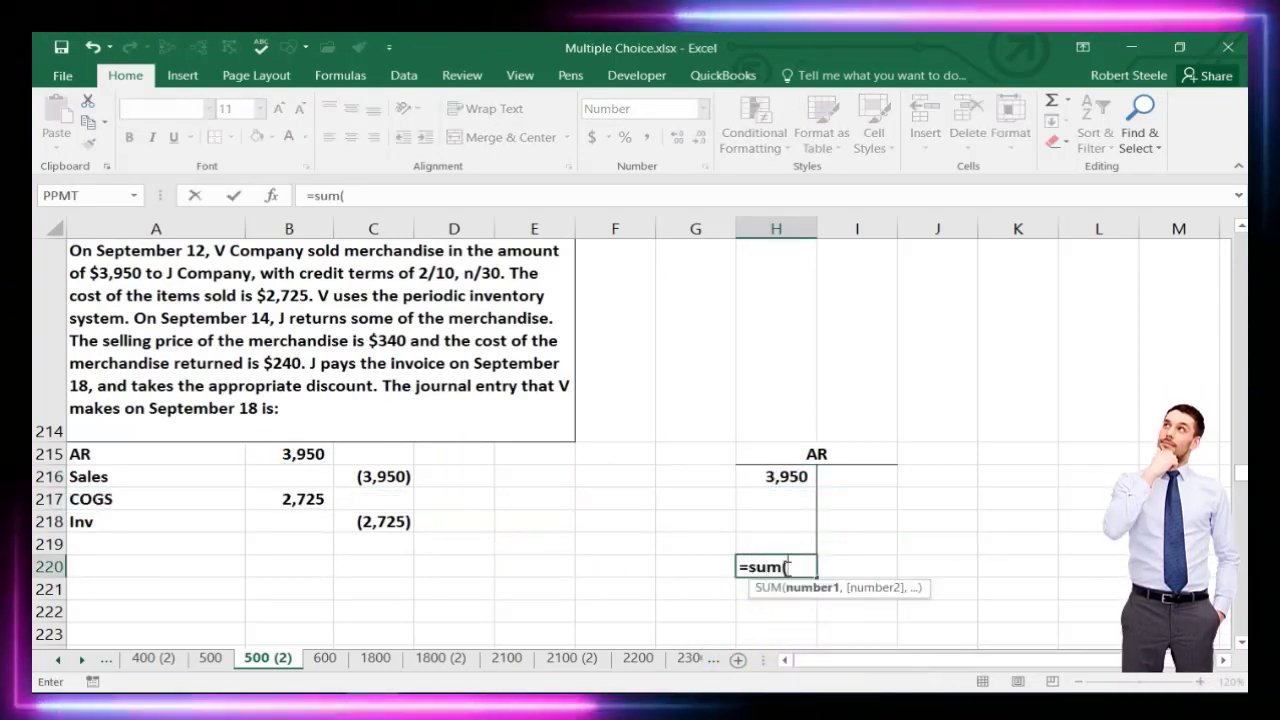
left_click_drag(776, 521, 776, 544)
left_click_drag(776, 476, 776, 544)
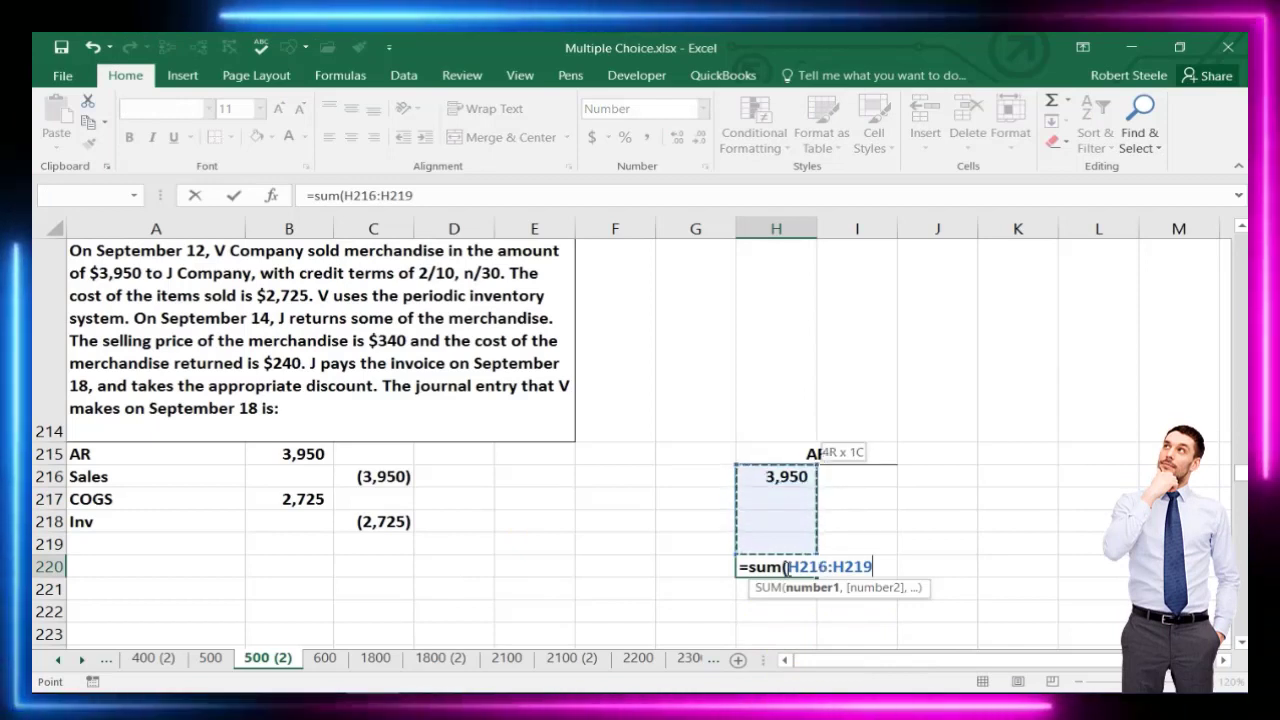
key("Return")
Total the credit side of the AR T-account in I220 with a SUM of I216:I219
left_click(866, 569)
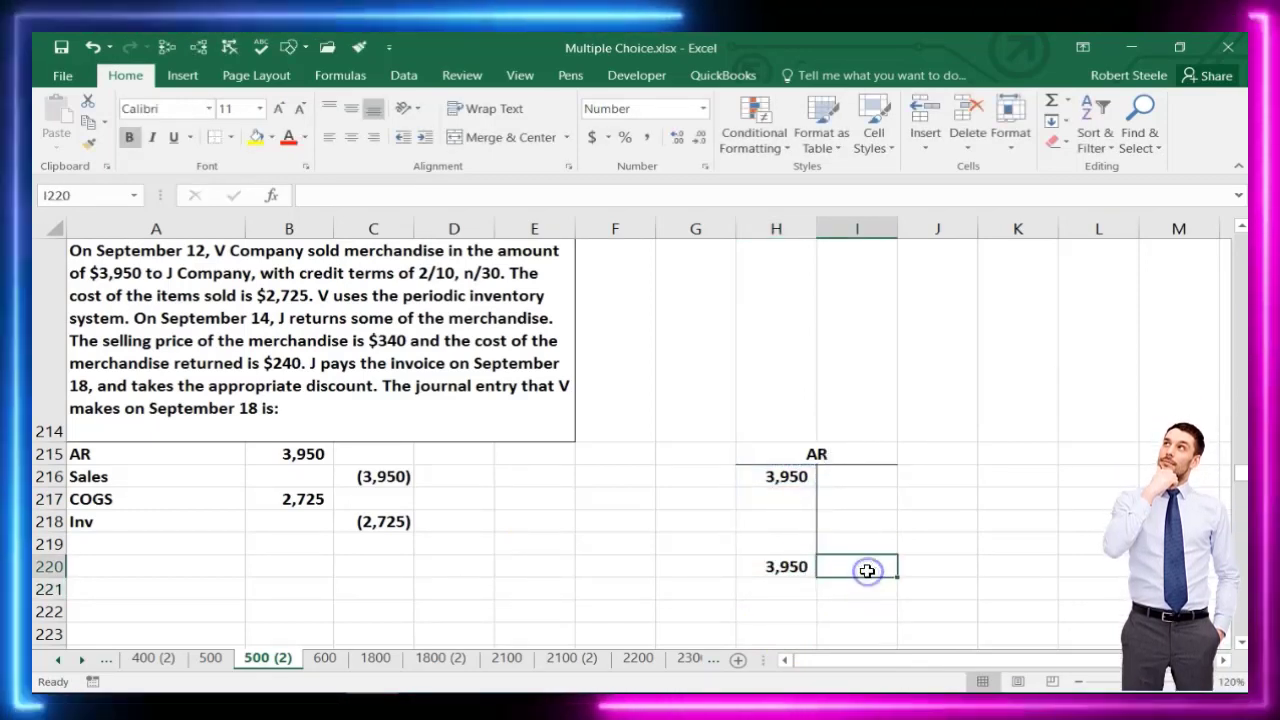
type("=sum(")
left_click_drag(856, 544, 856, 476)
key("Return")
key("Left")
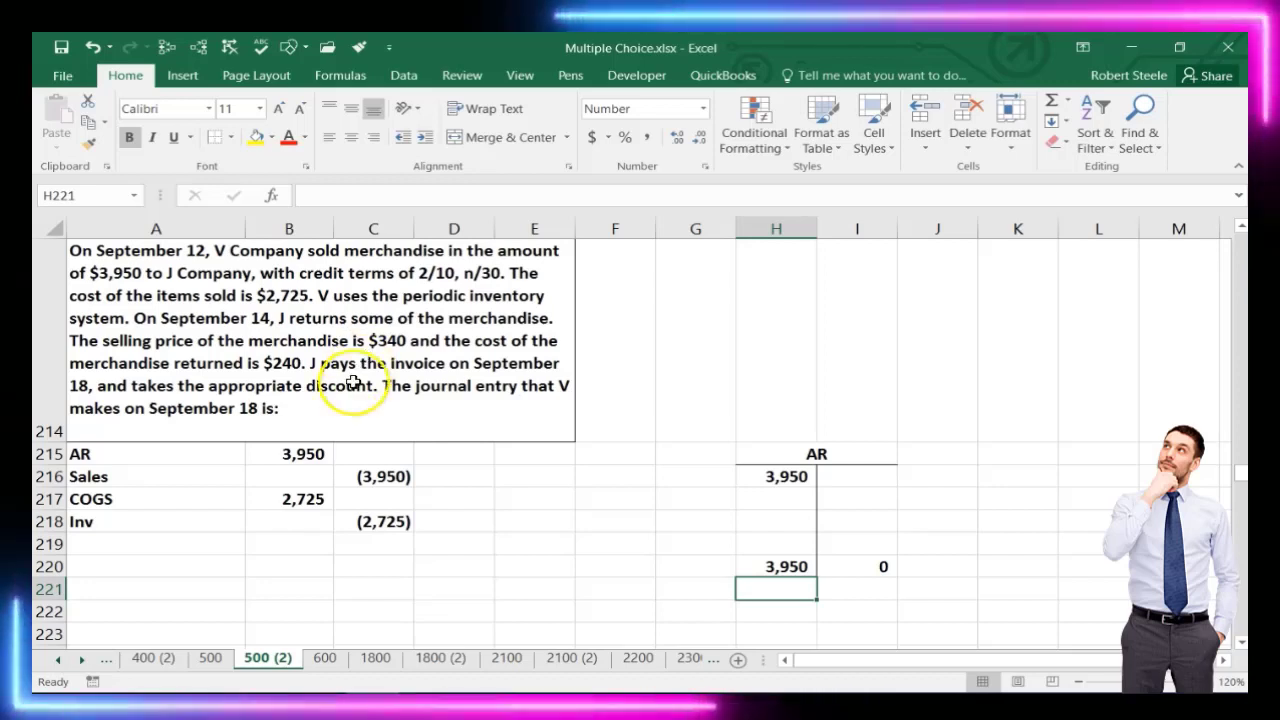
left_click(131, 566)
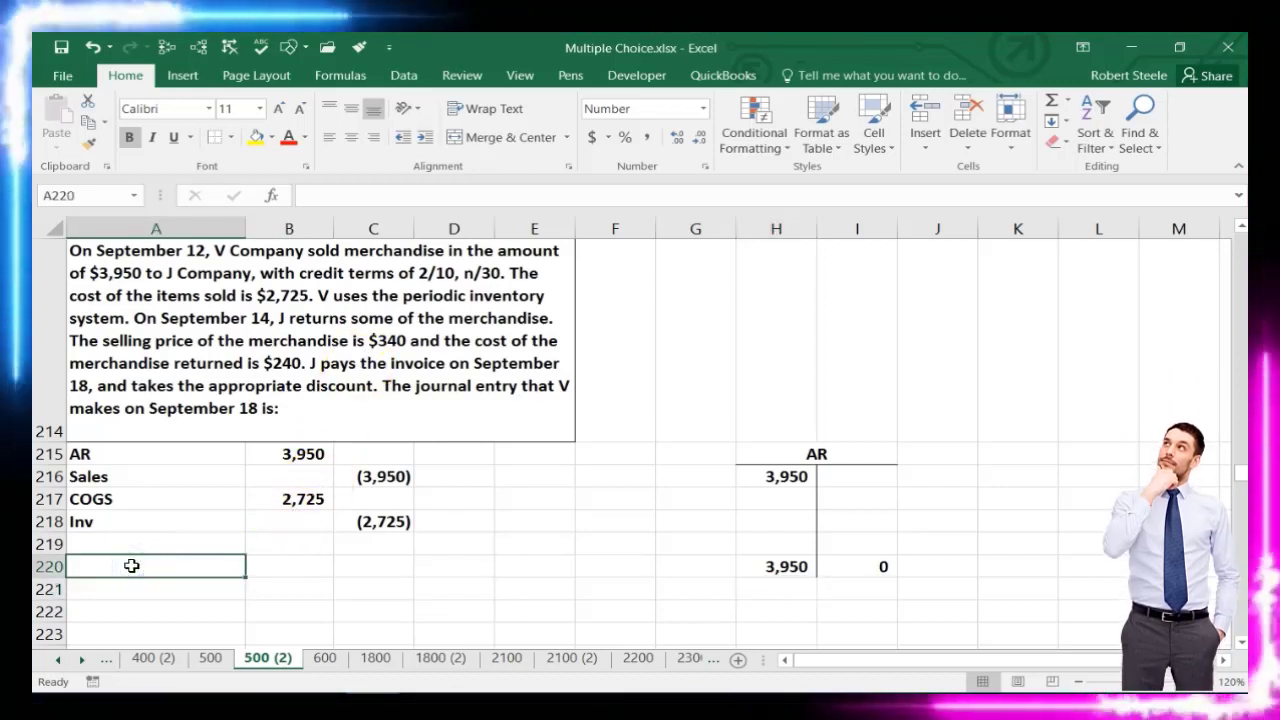
left_click_drag(111, 453, 360, 517)
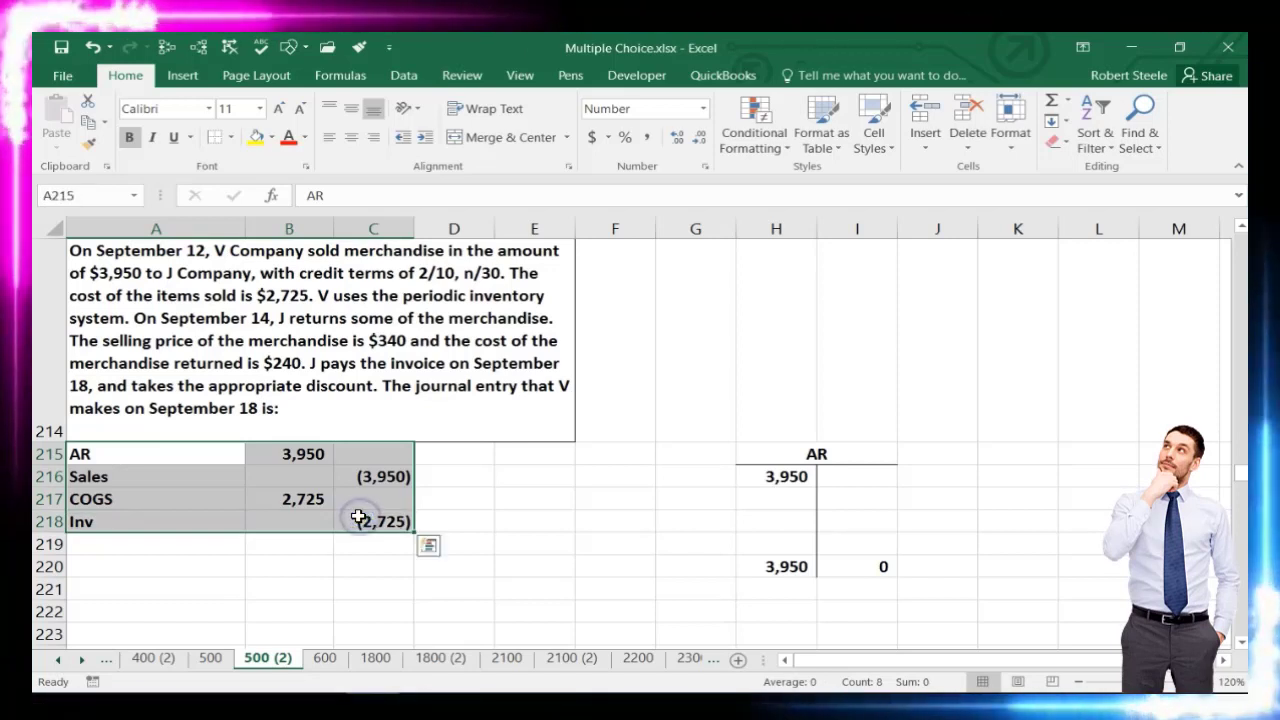
left_click(135, 566)
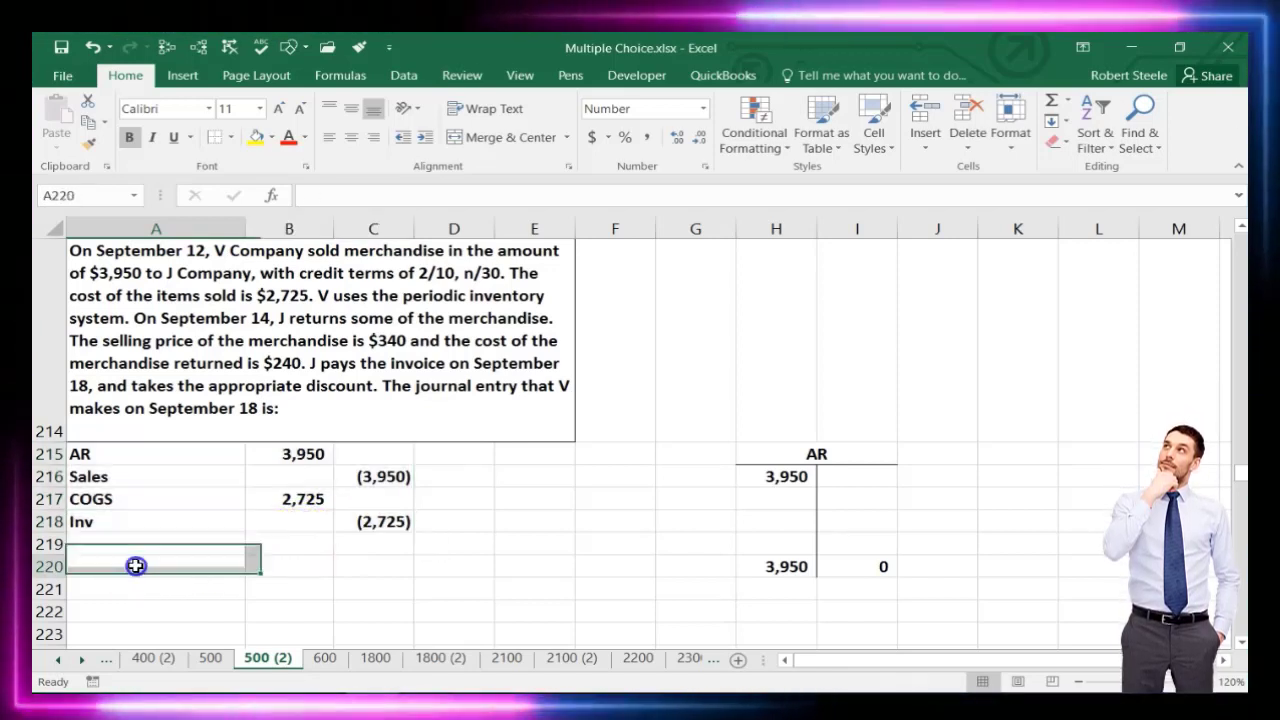
left_click_drag(123, 453, 383, 479)
left_click_drag(223, 480, 355, 479)
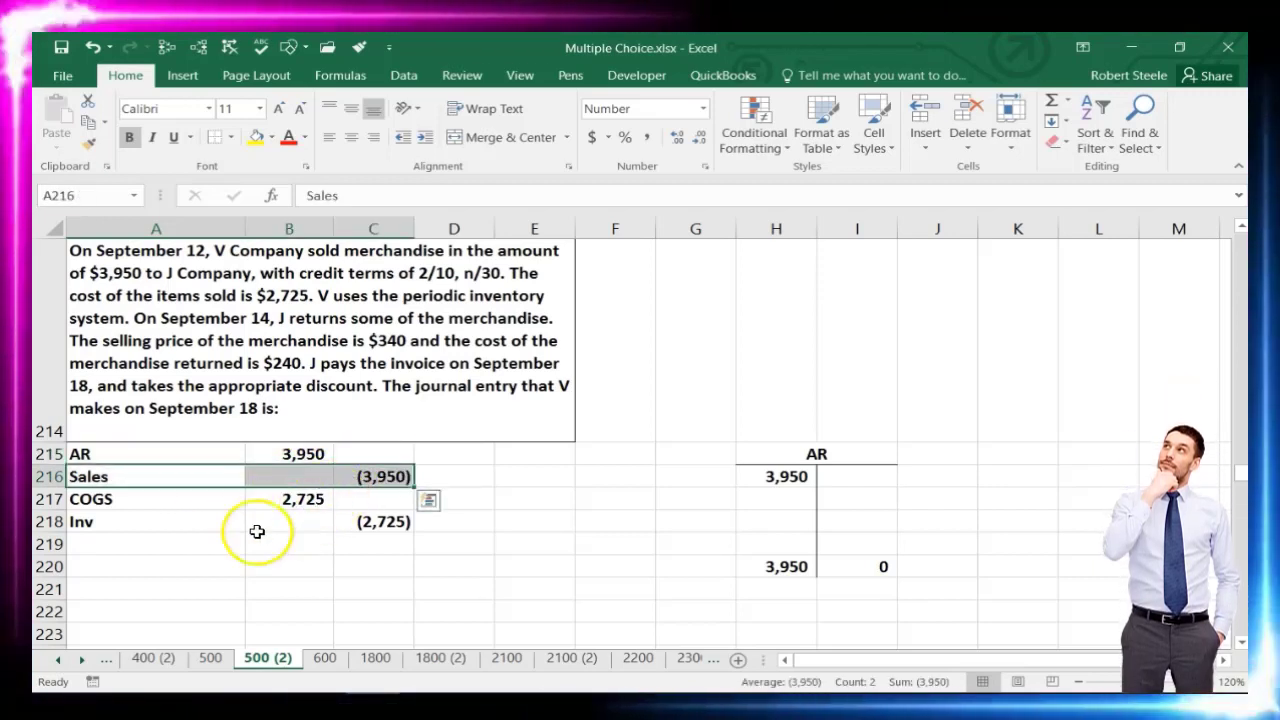
Start the return entry by labelling A220 Sales R &A and debiting 340 in B220
left_click(137, 563)
type("All")
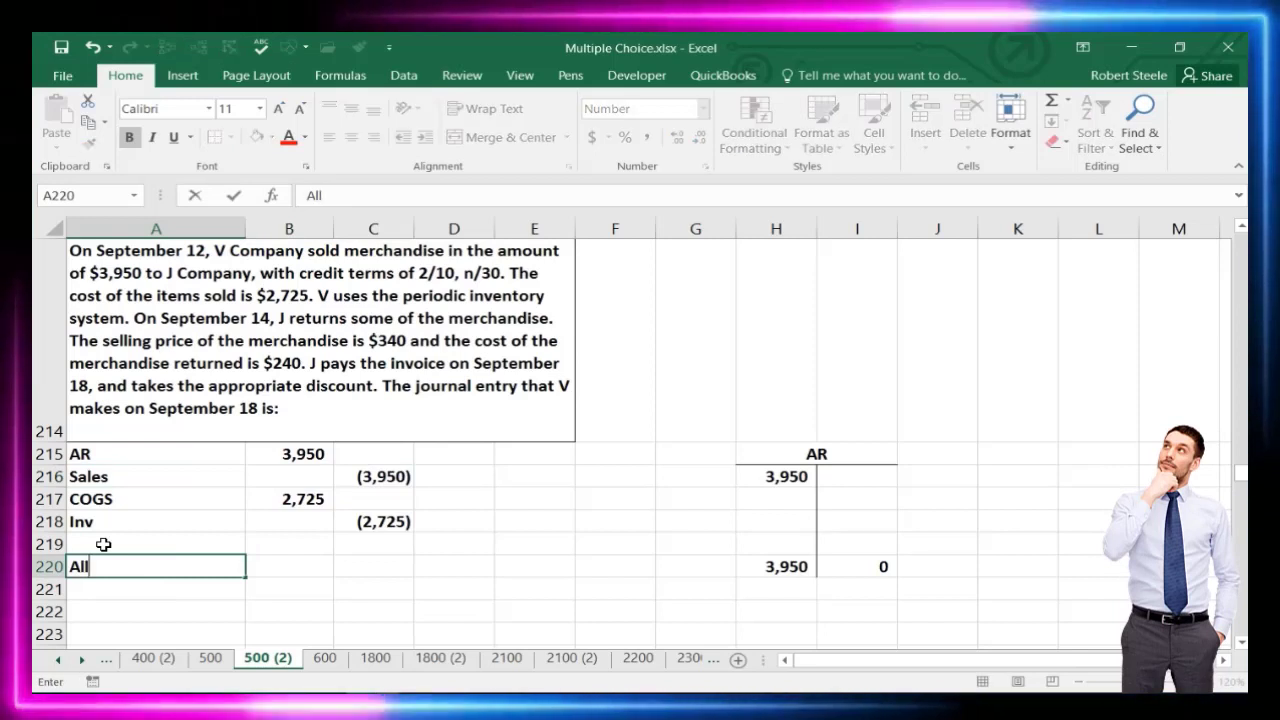
key("BackSpace")
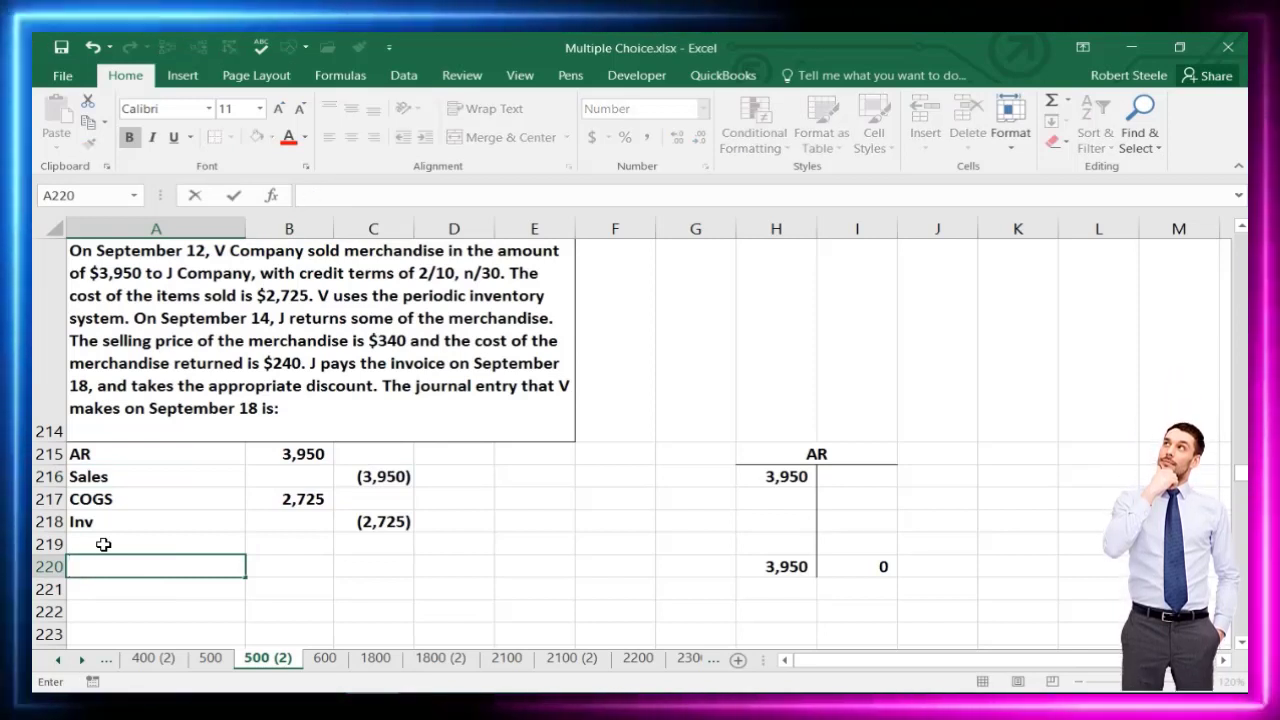
type("Sales R")
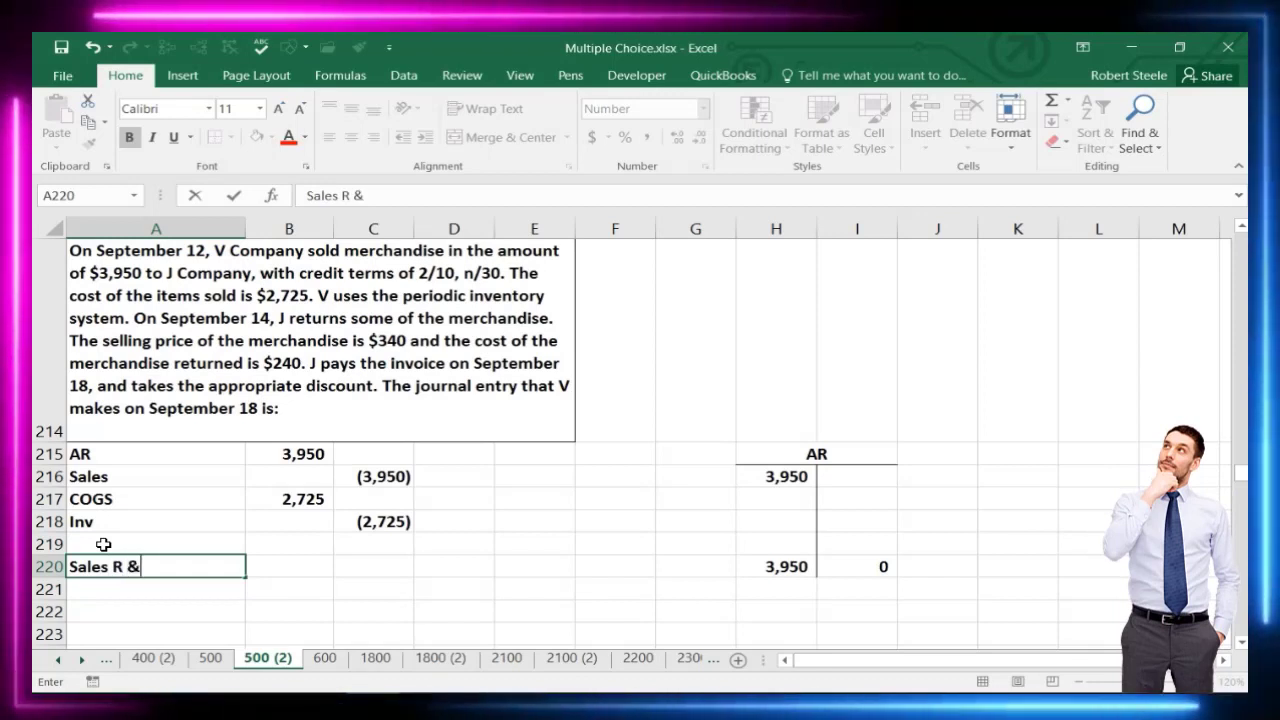
type(" &A")
key("Tab")
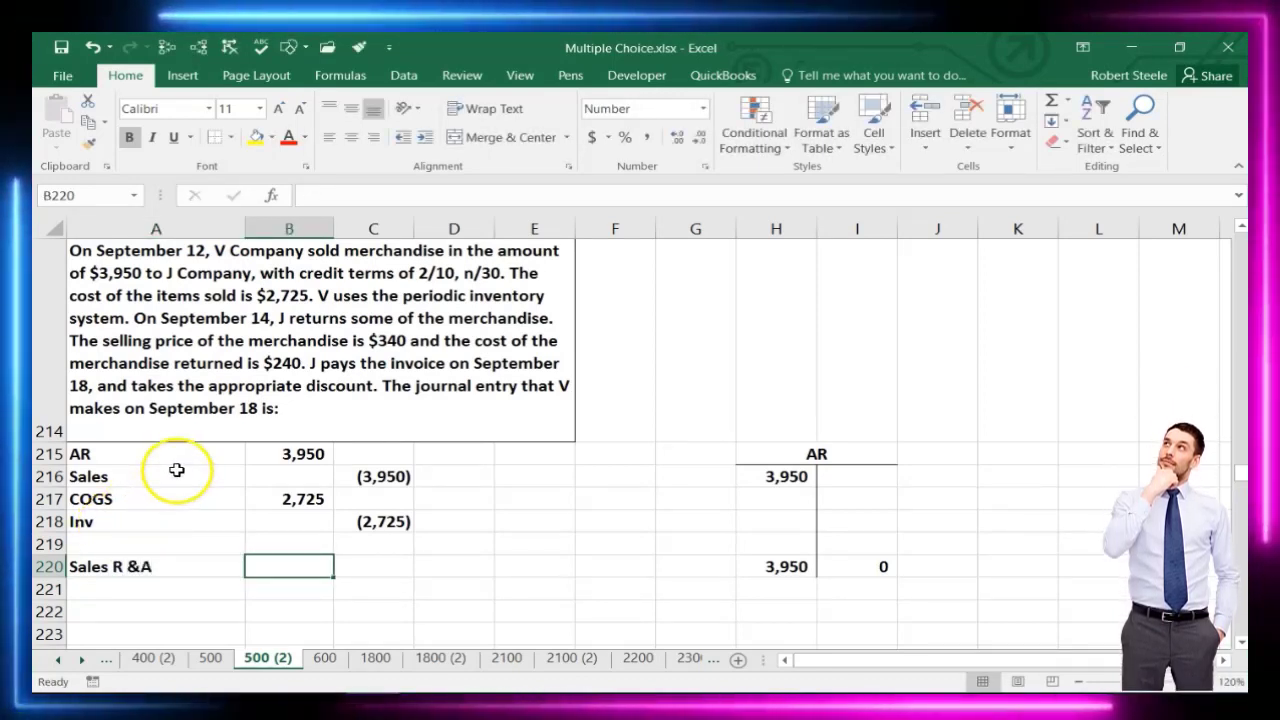
type("340")
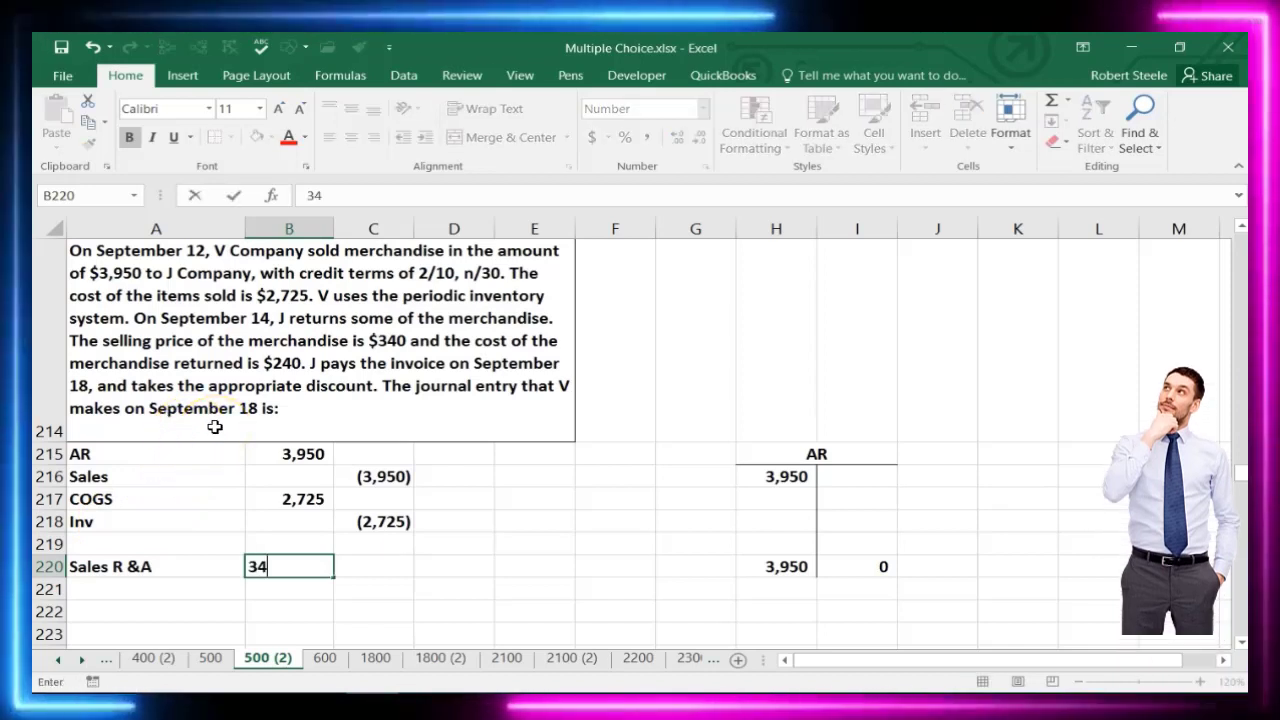
key("Return")
Credit C221 with the negative of B220 and label the row AR in A221
key("Tab")
key("Tab")
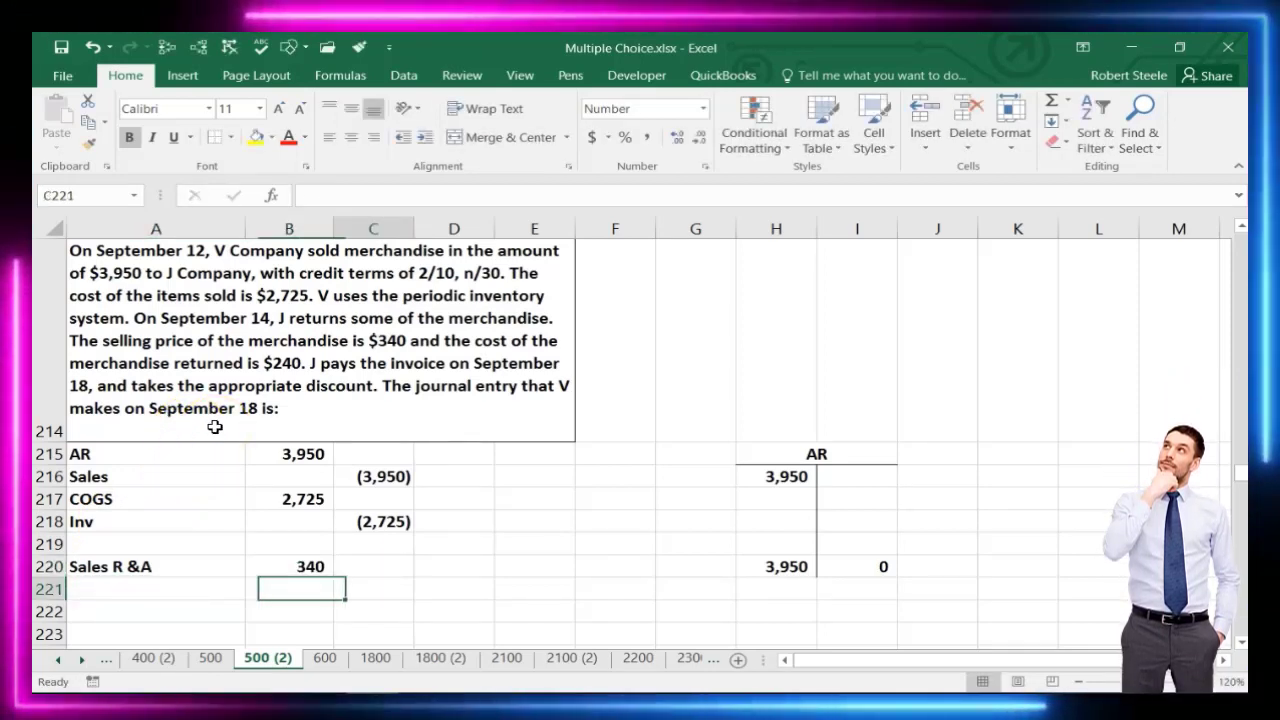
type("=-")
key("Left")
key("Up")
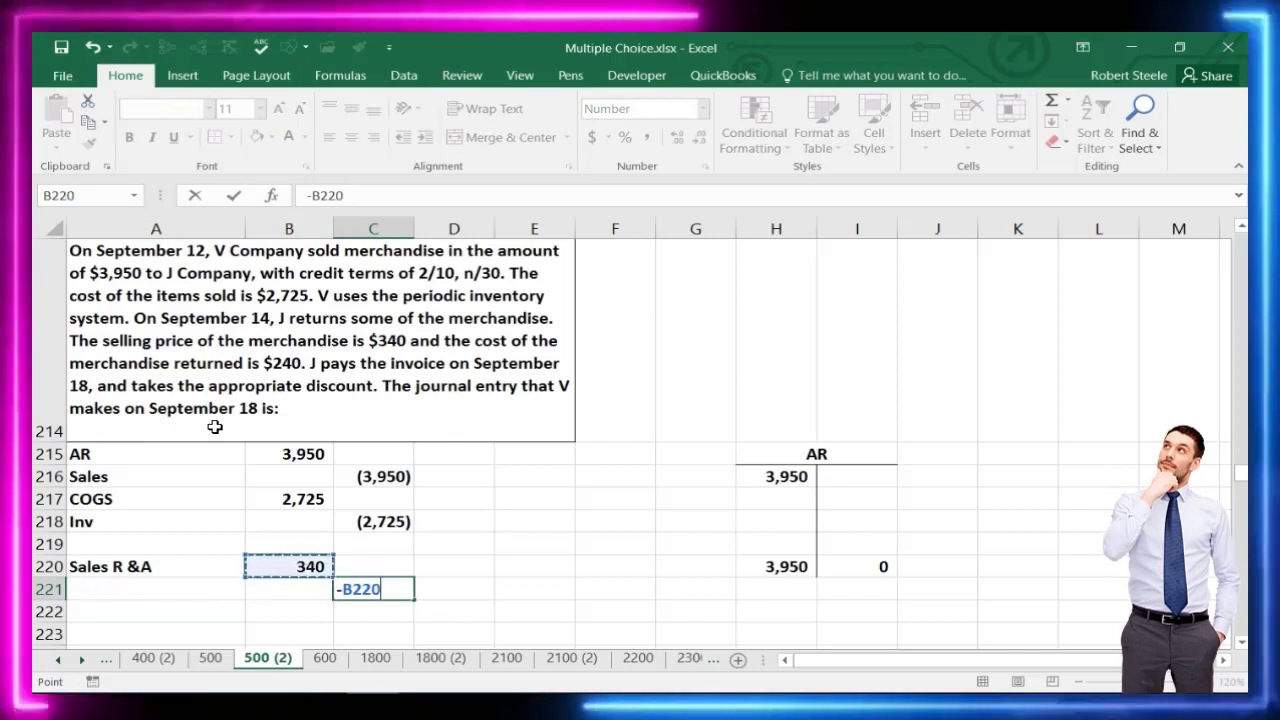
key("Return")
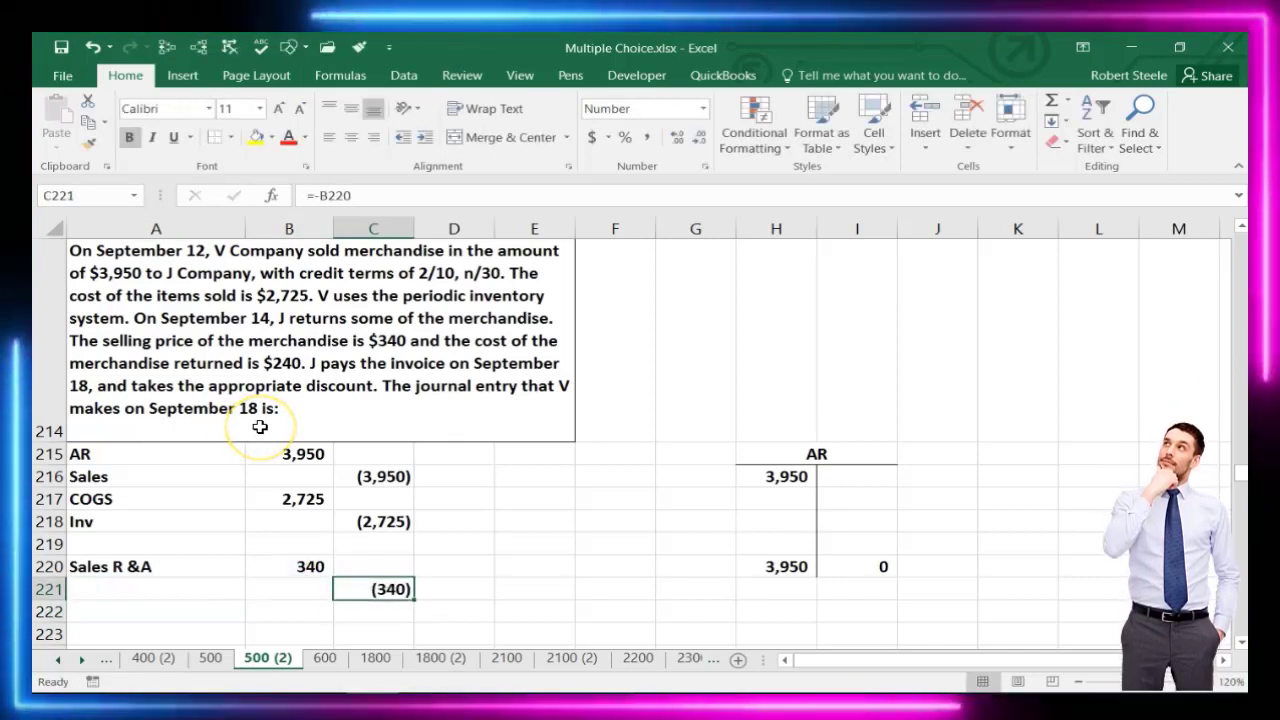
key("Left")
key("Left")
type("AR")
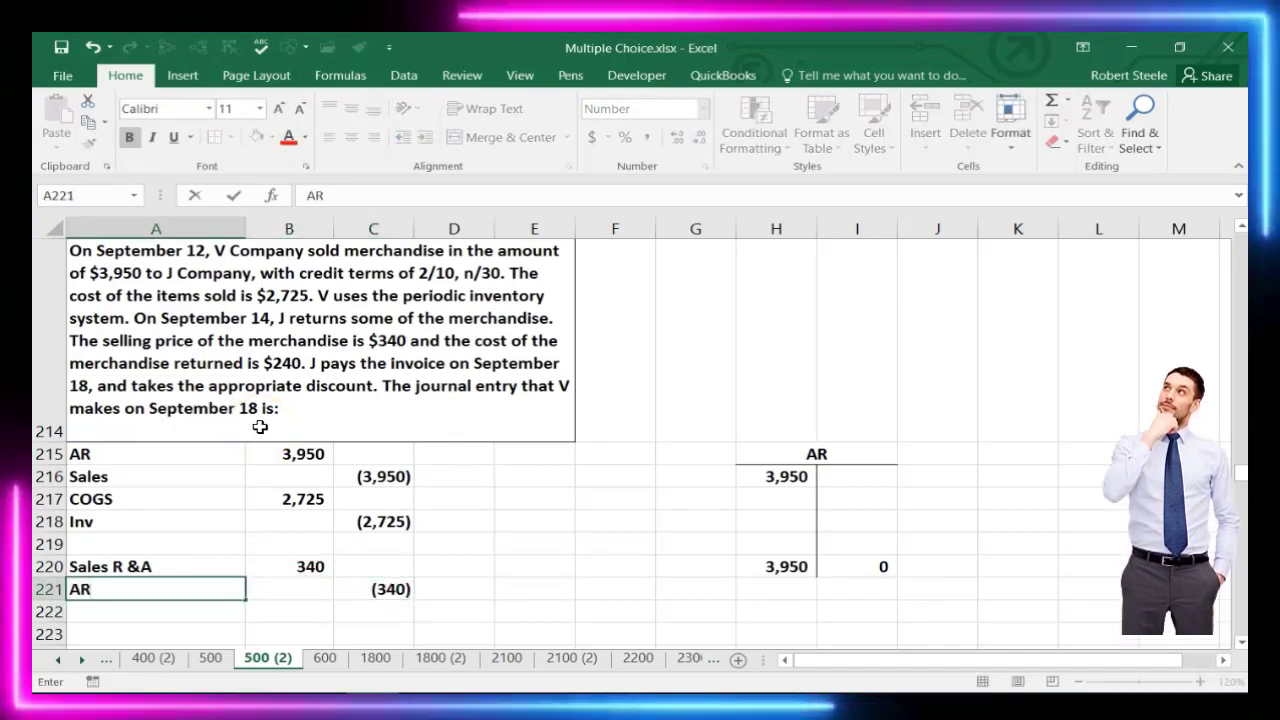
key("Return")
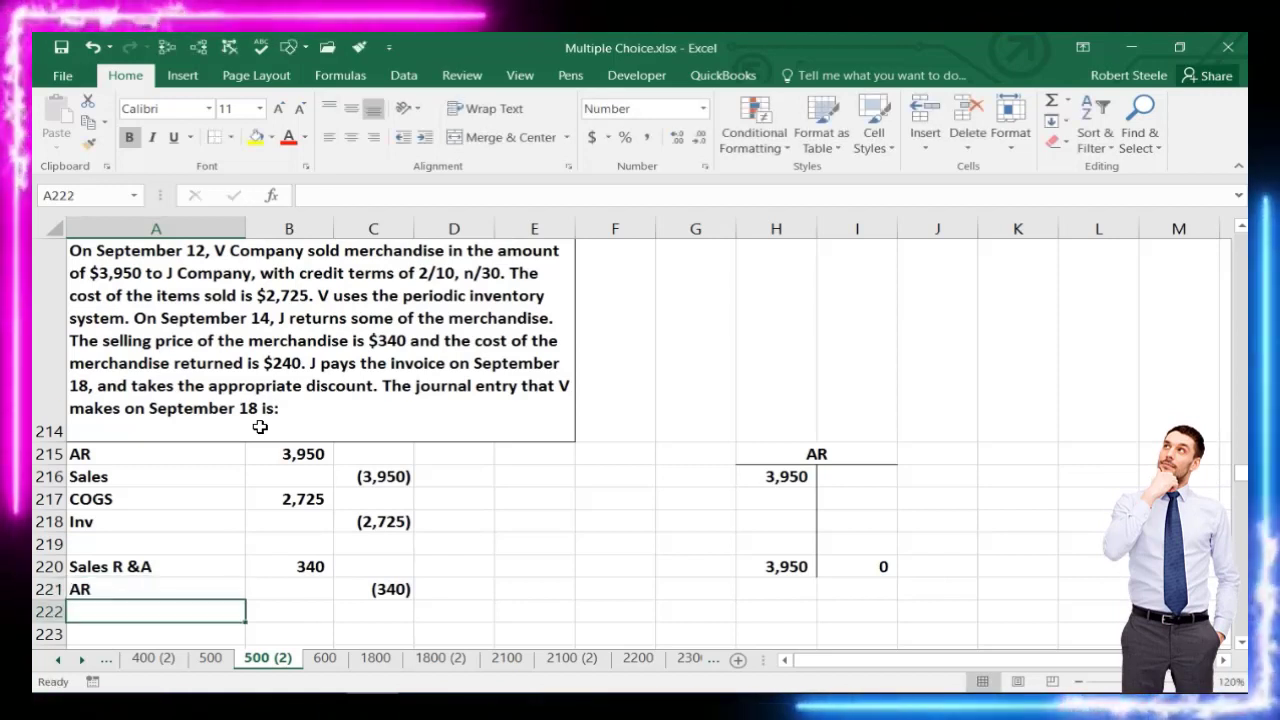
Record the returned merchandise's cost by labelling A222 Inv and debiting 240 in B222
left_click_drag(227, 492, 354, 528)
left_click(118, 611)
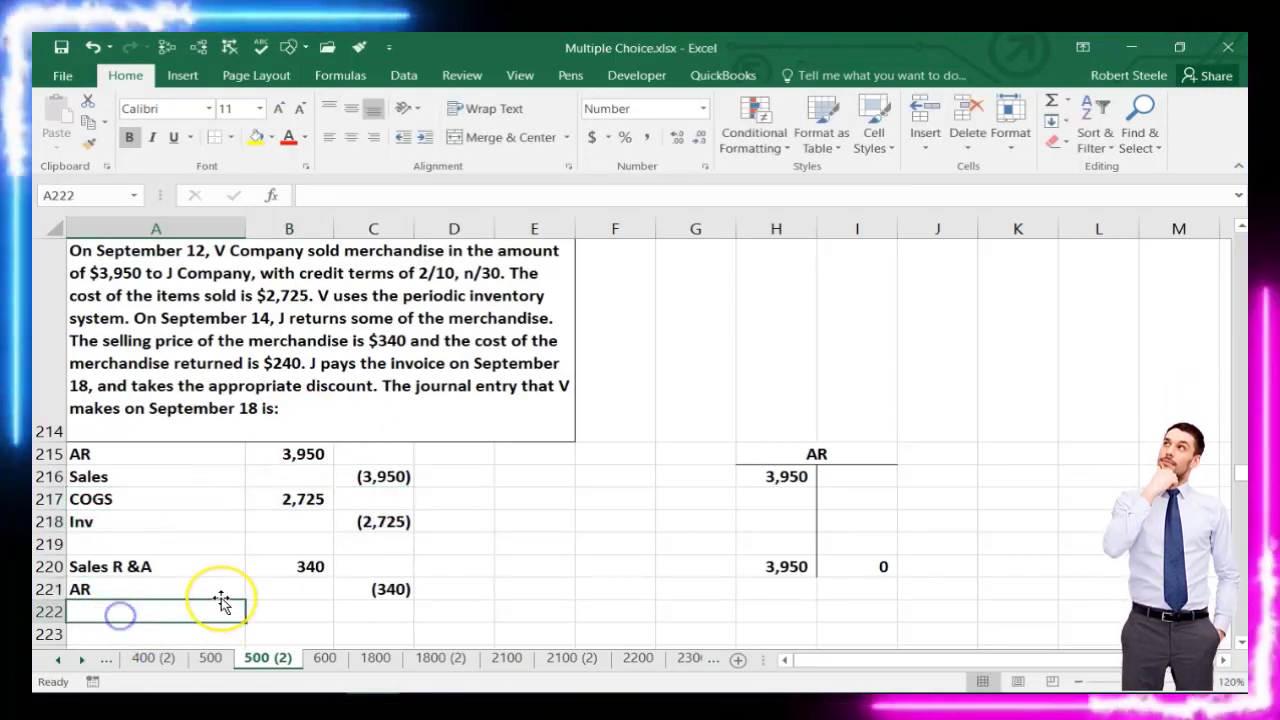
type("Inv")
key("Tab")
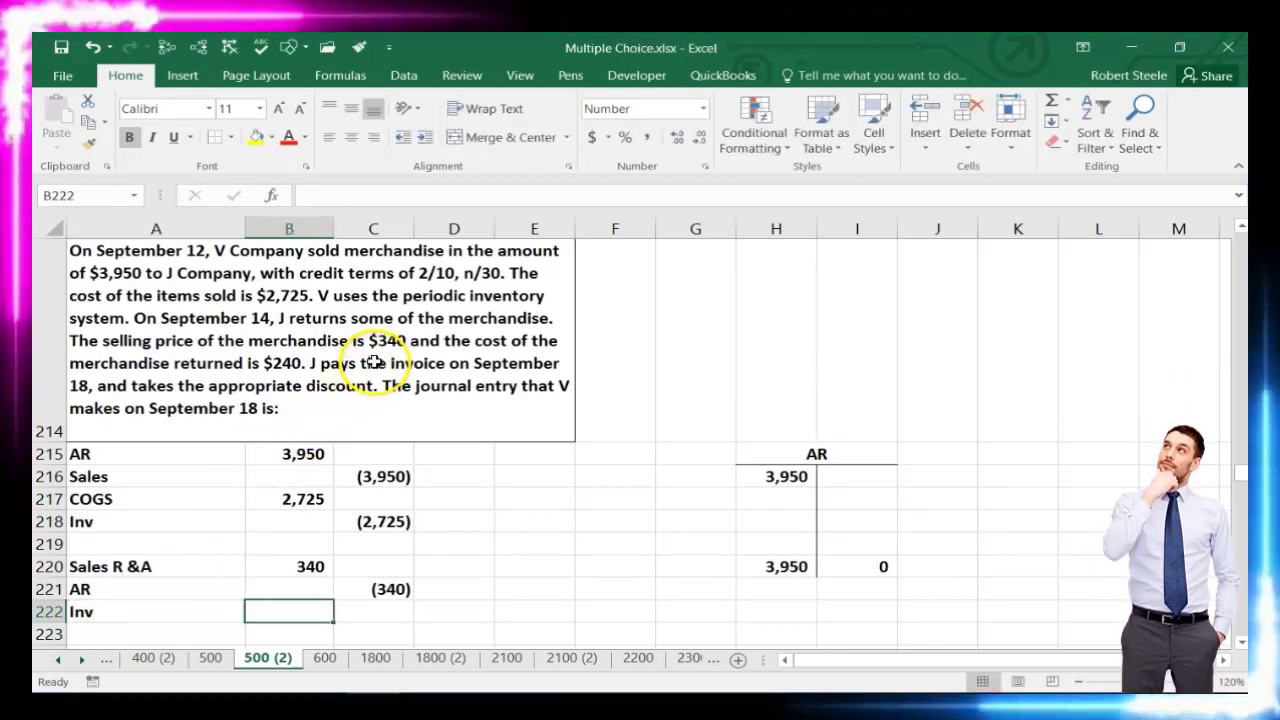
type("2")
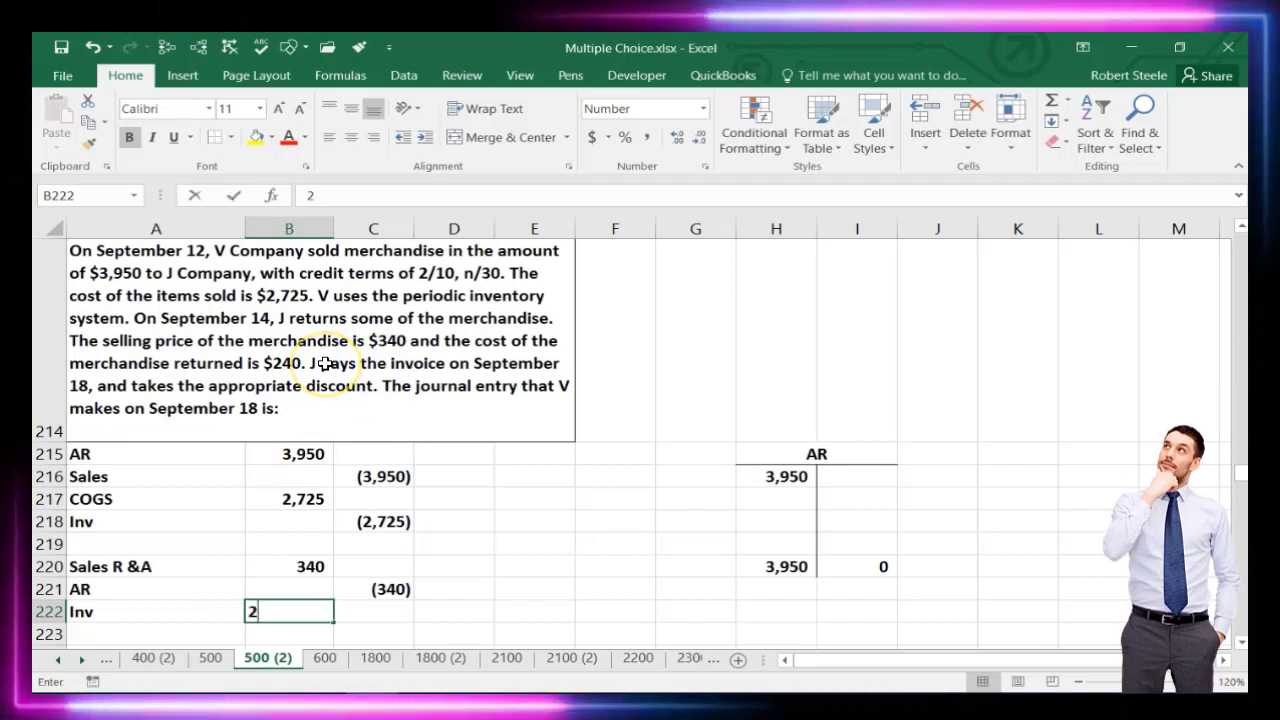
type("40")
key("Return")
Label A223 COGS and credit C223 with the negative of B222
type("CO")
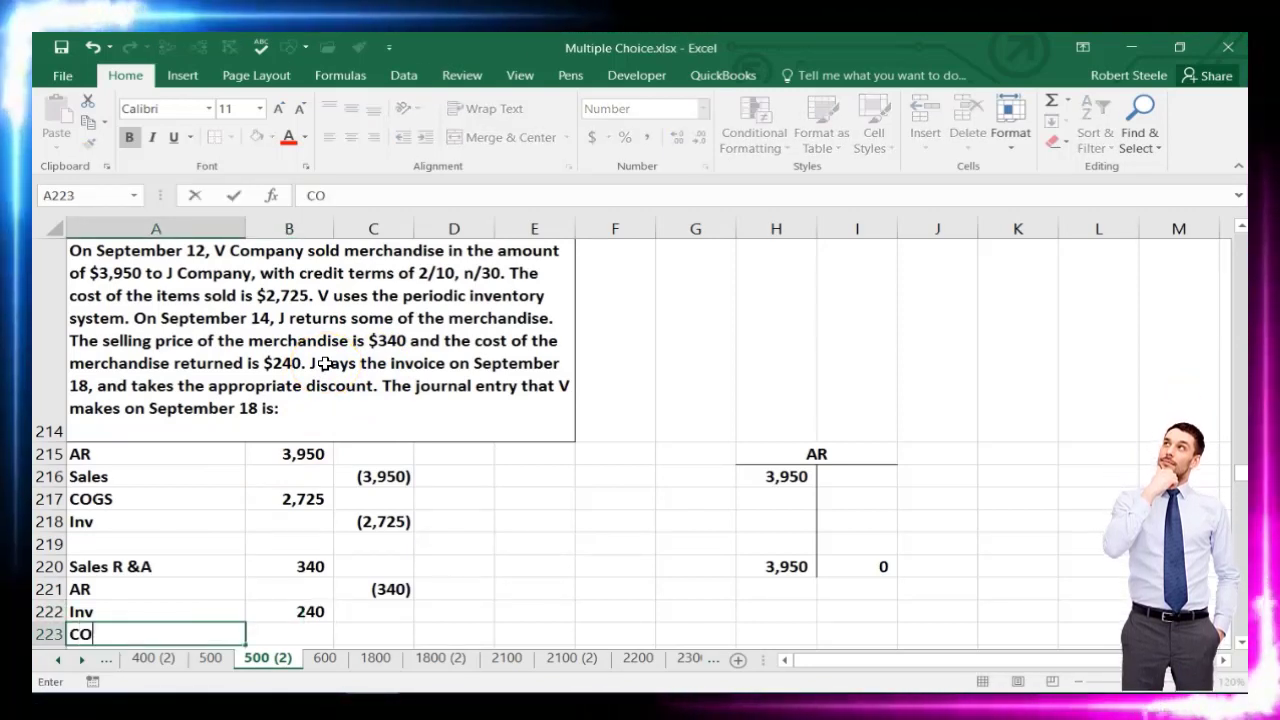
type("G")
key("Tab")
key("Tab")
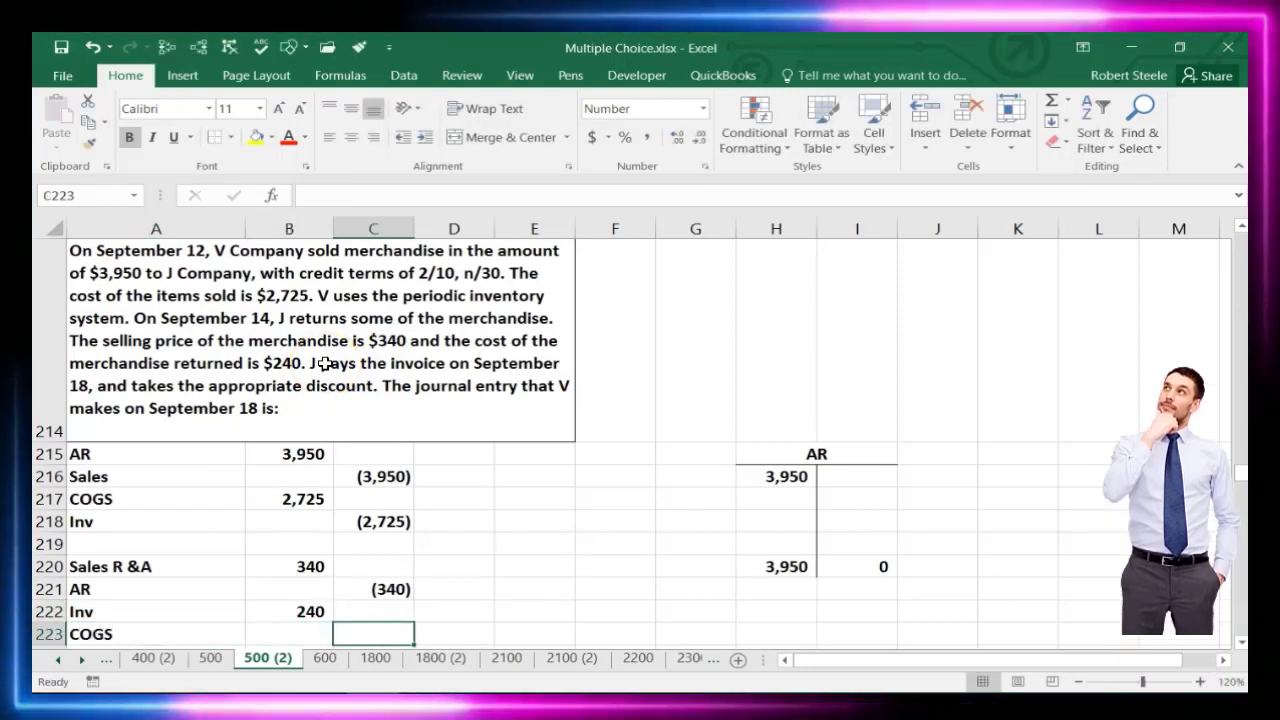
type("-")
key("Left")
key("Up")
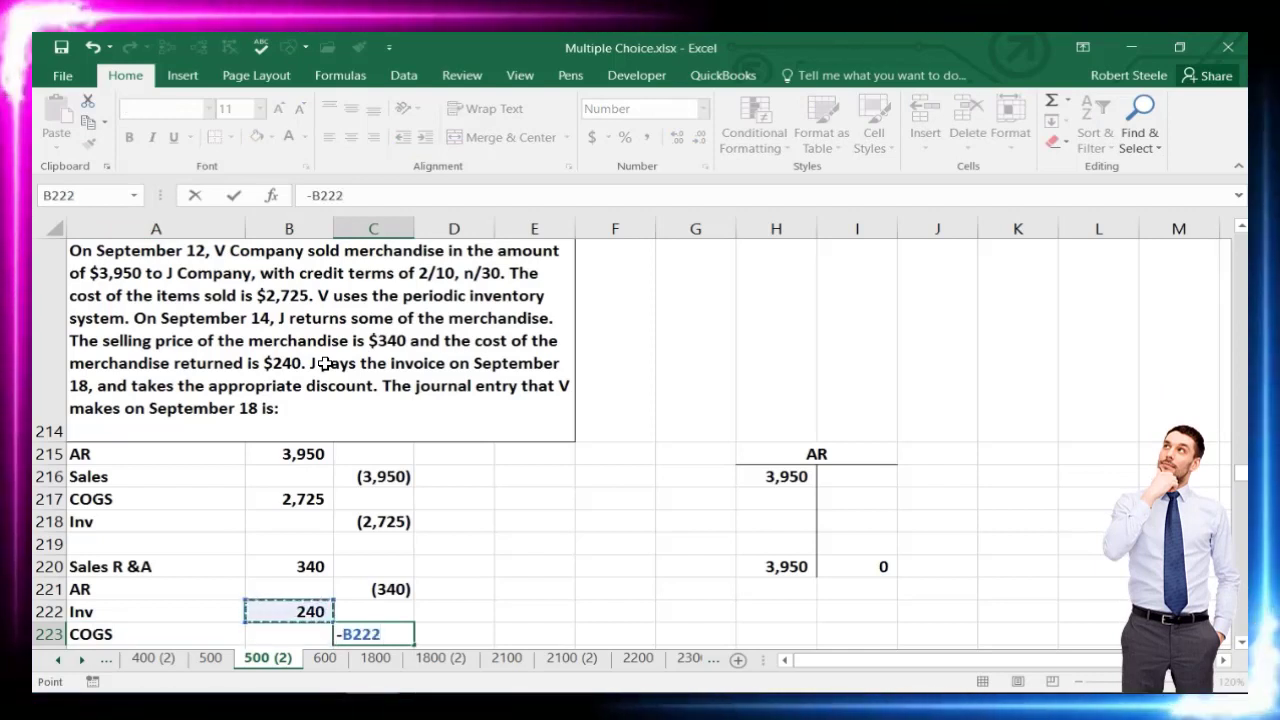
key("Return")
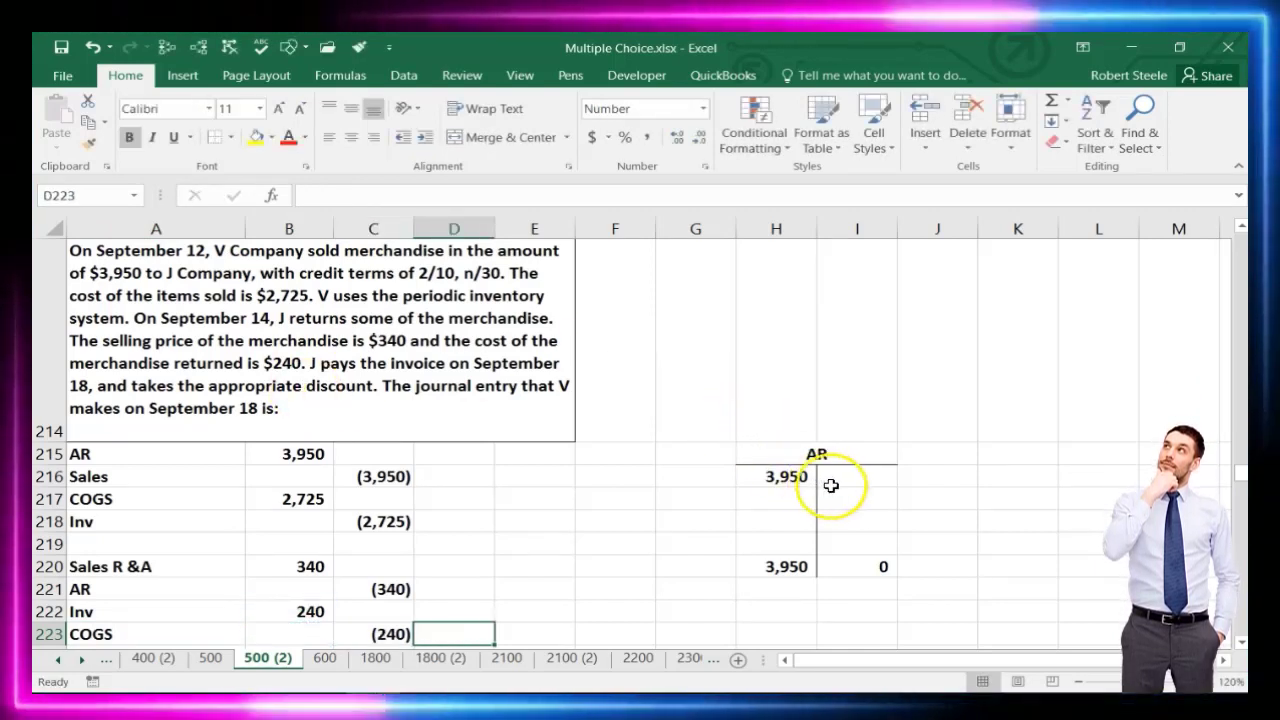
Post the return's AR credit to the T-account by linking I217 to C221
left_click(847, 492)
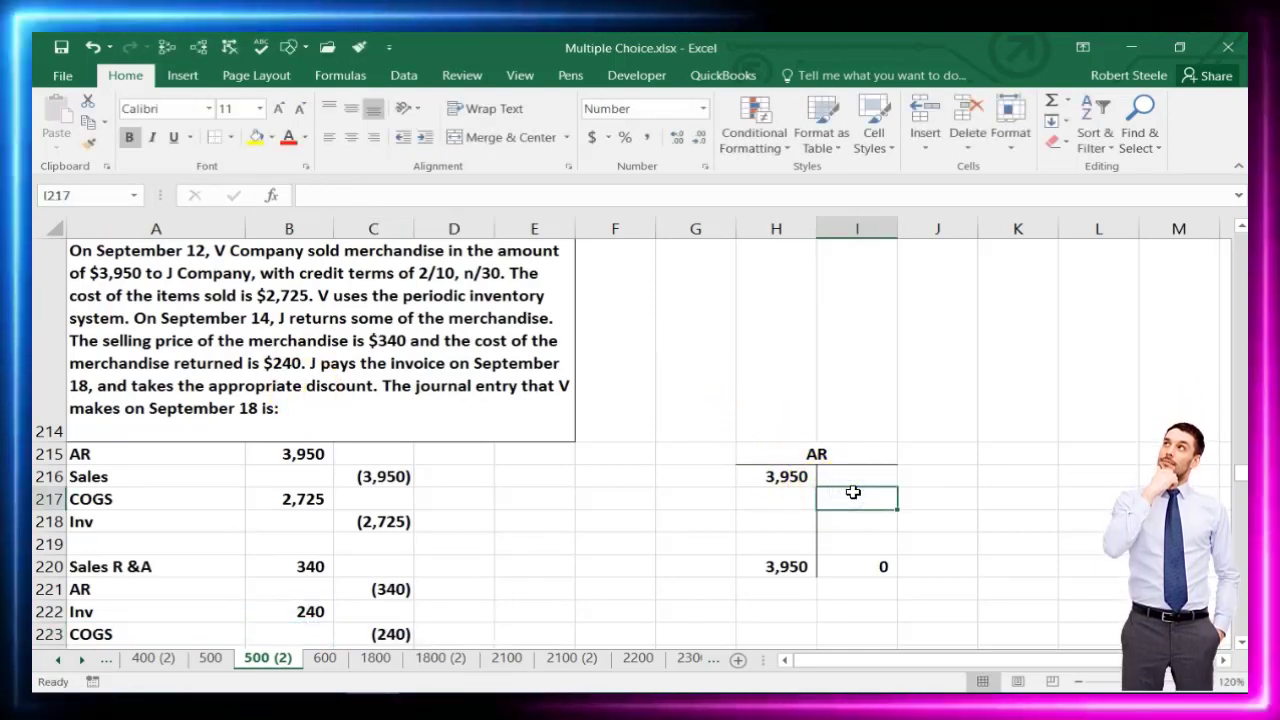
type("=")
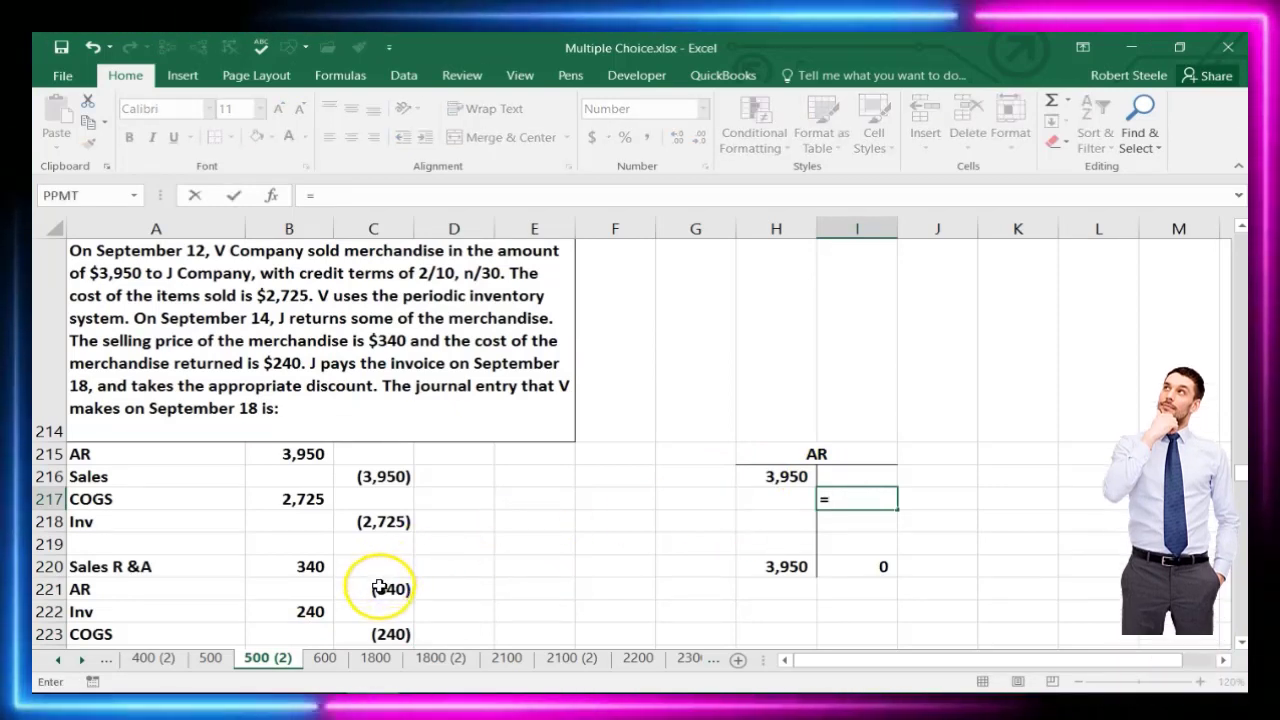
left_click(385, 587)
key("Return")
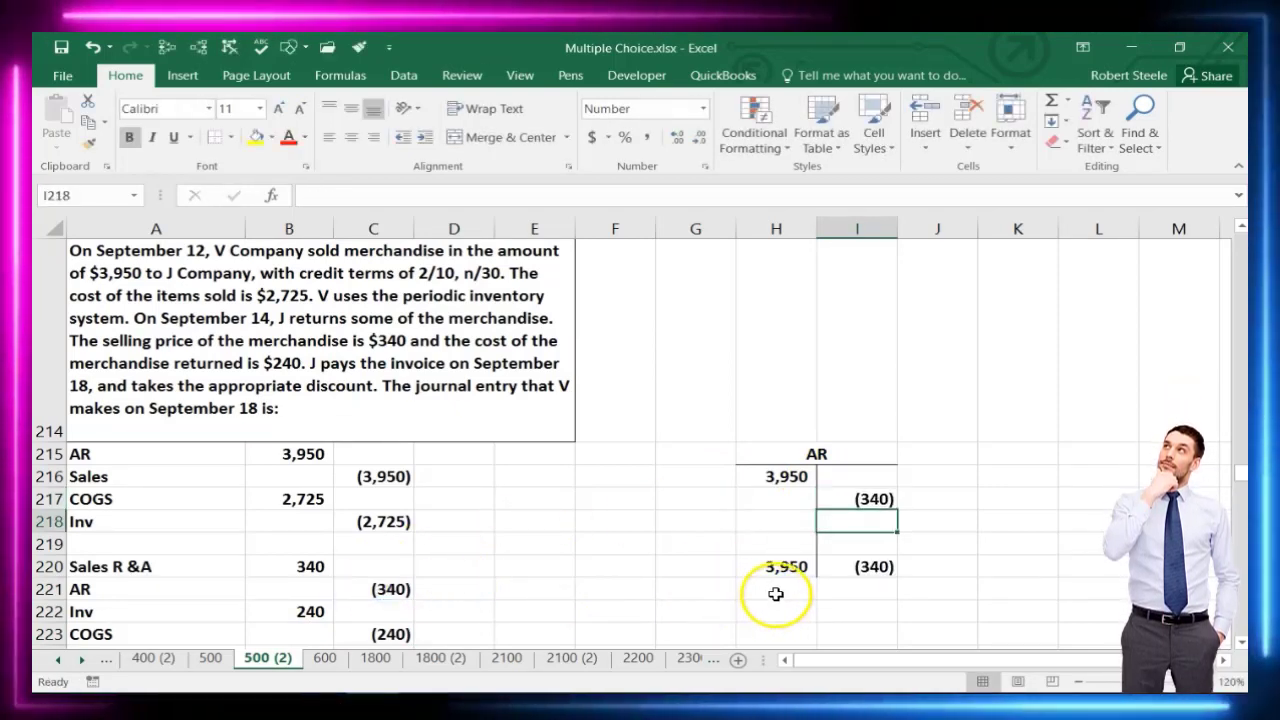
Compute the AR T-account balance in H221 by adding H220 and I220
left_click(776, 594)
type("+")
key("Up")
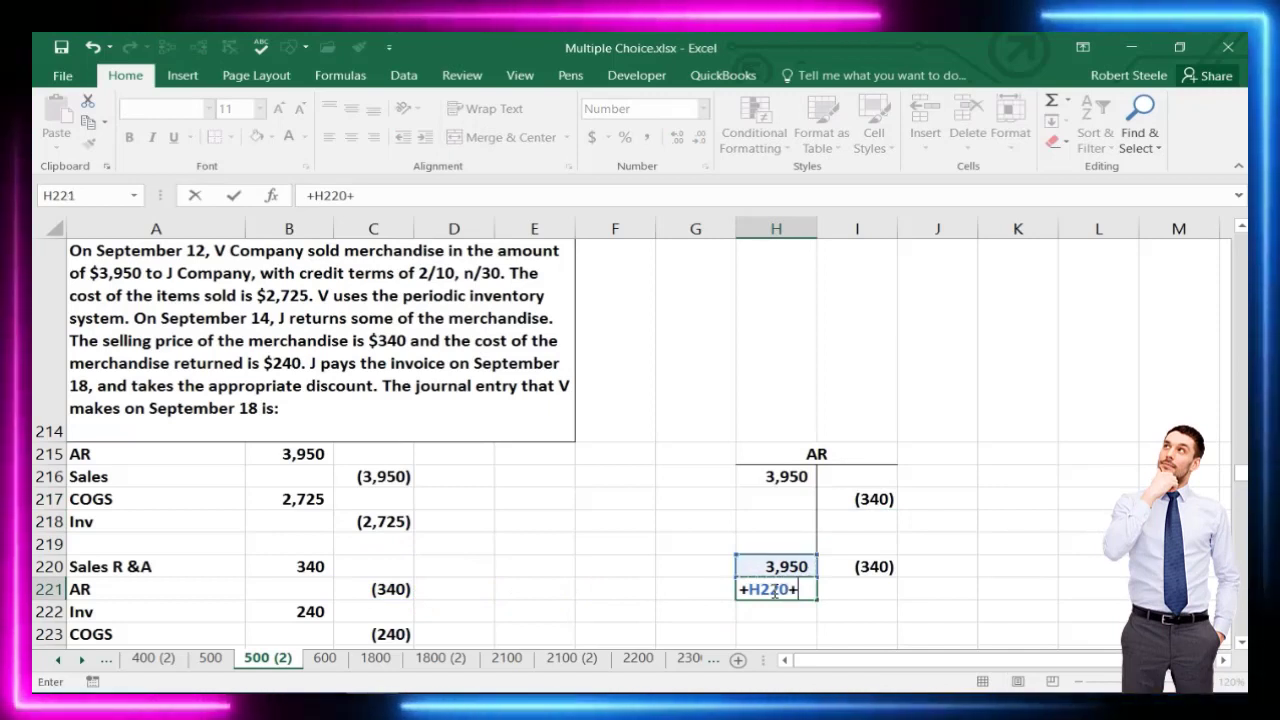
key("Return")
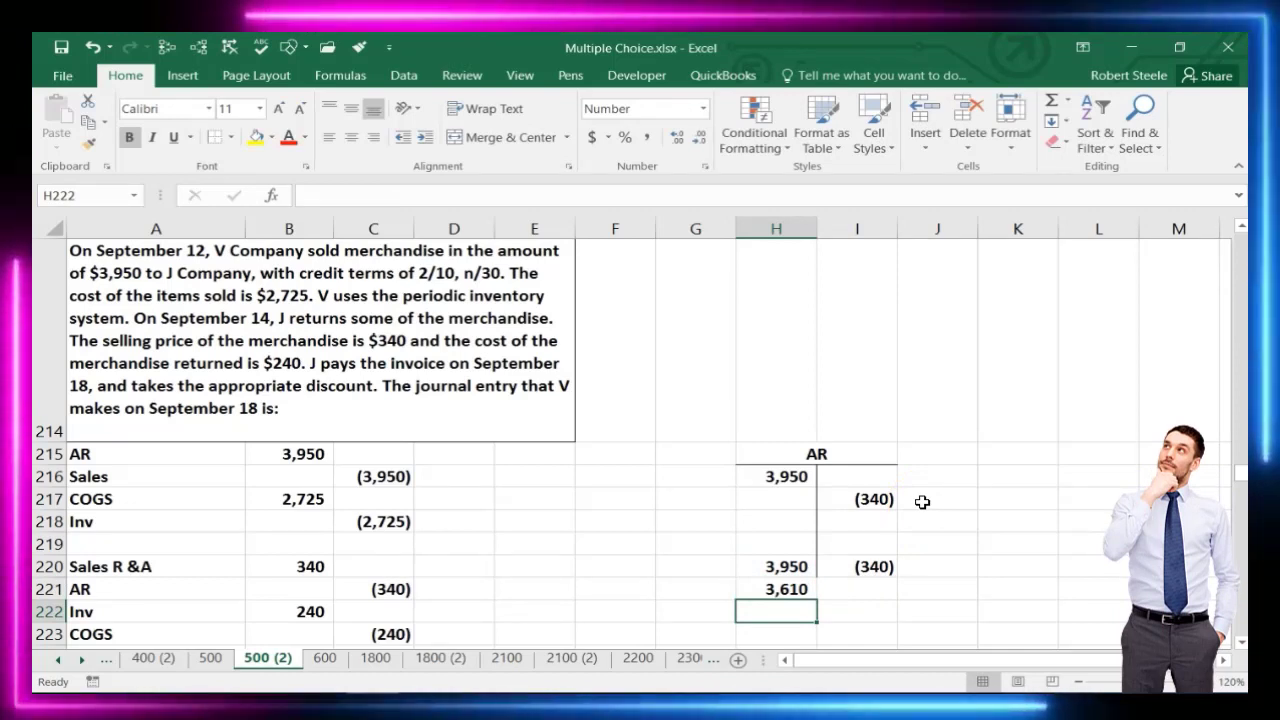
Enter 3610 in K216 and the .02 discount rate in K217, formatting K217 with two decimals and an underline
left_click(999, 478)
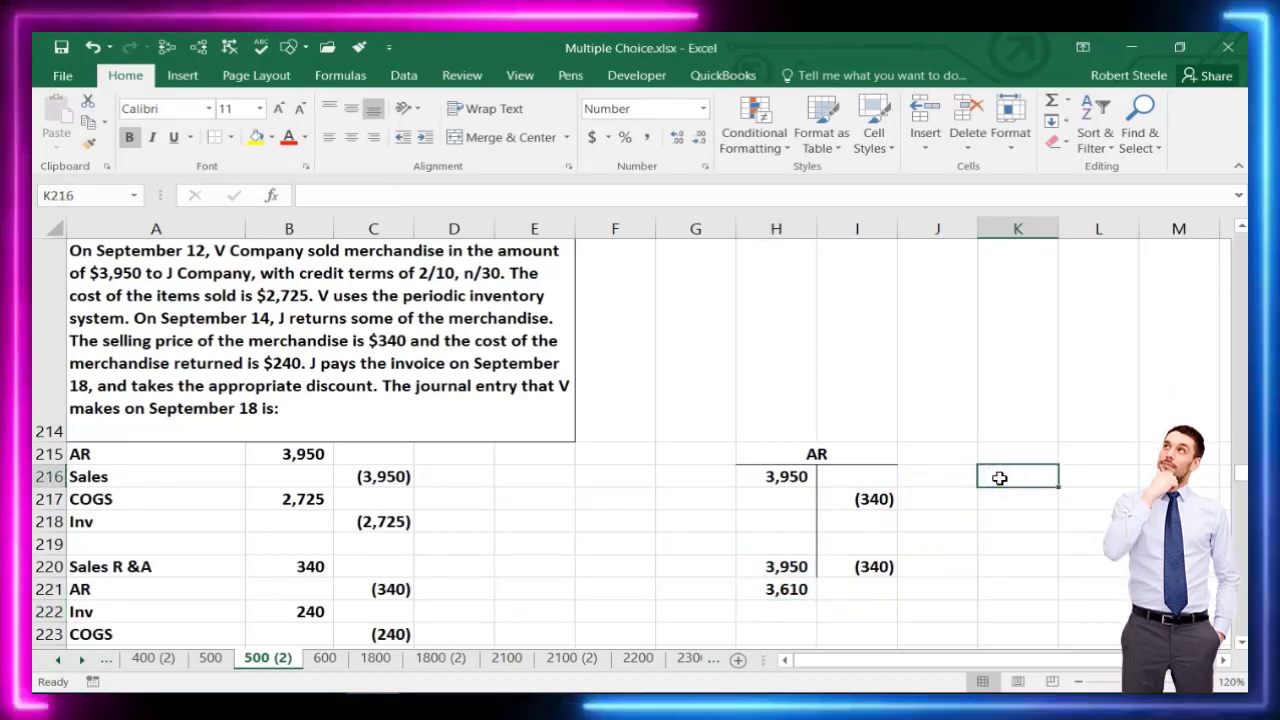
type("3610")
key("Return")
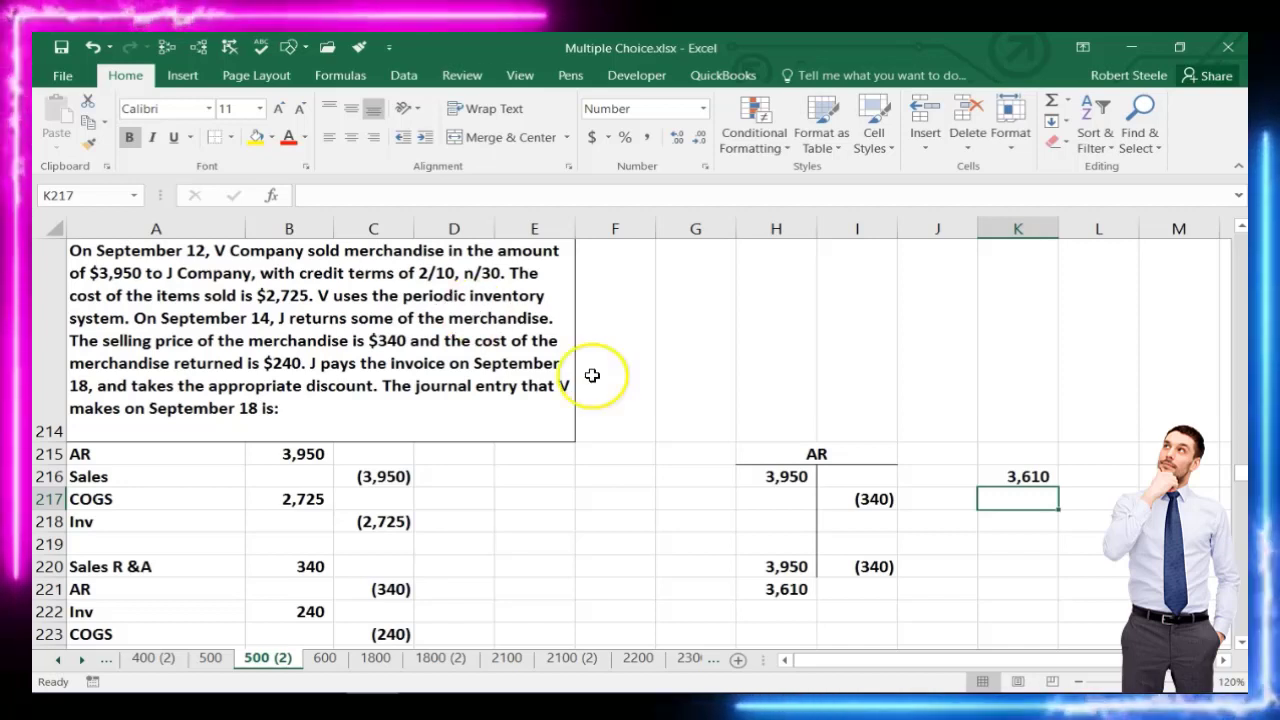
type(".02")
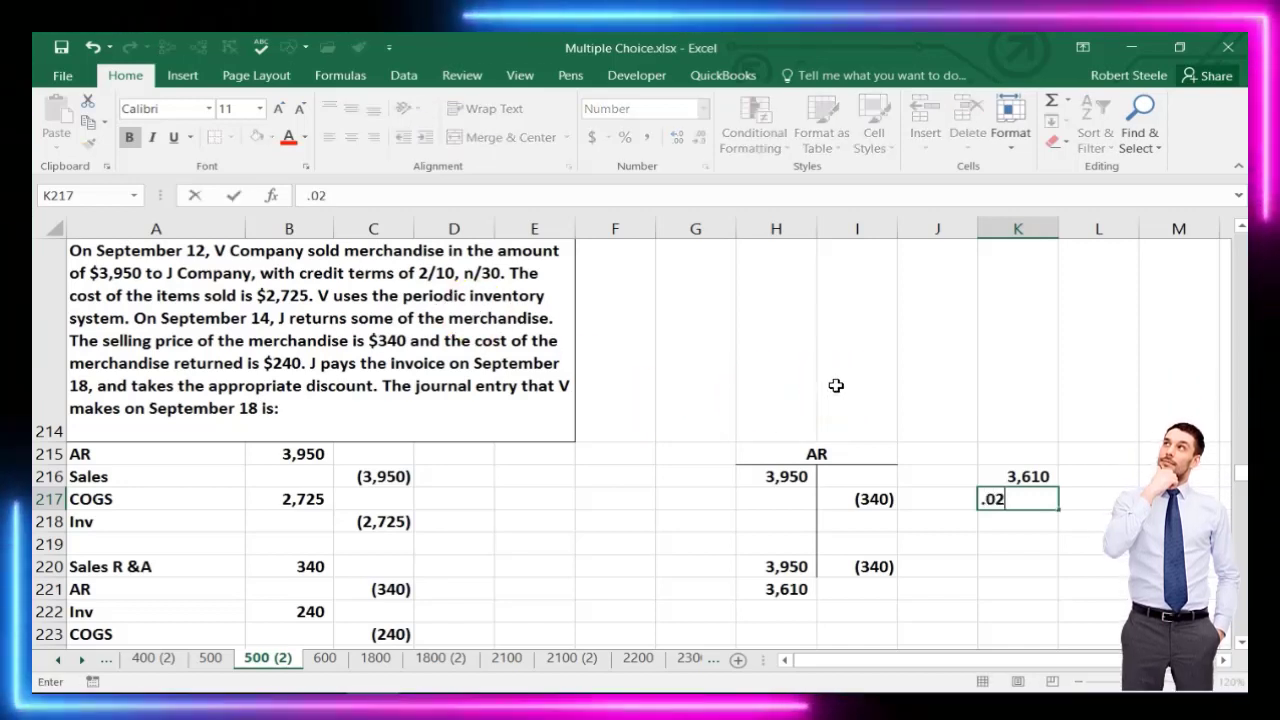
key("Return")
key("Up")
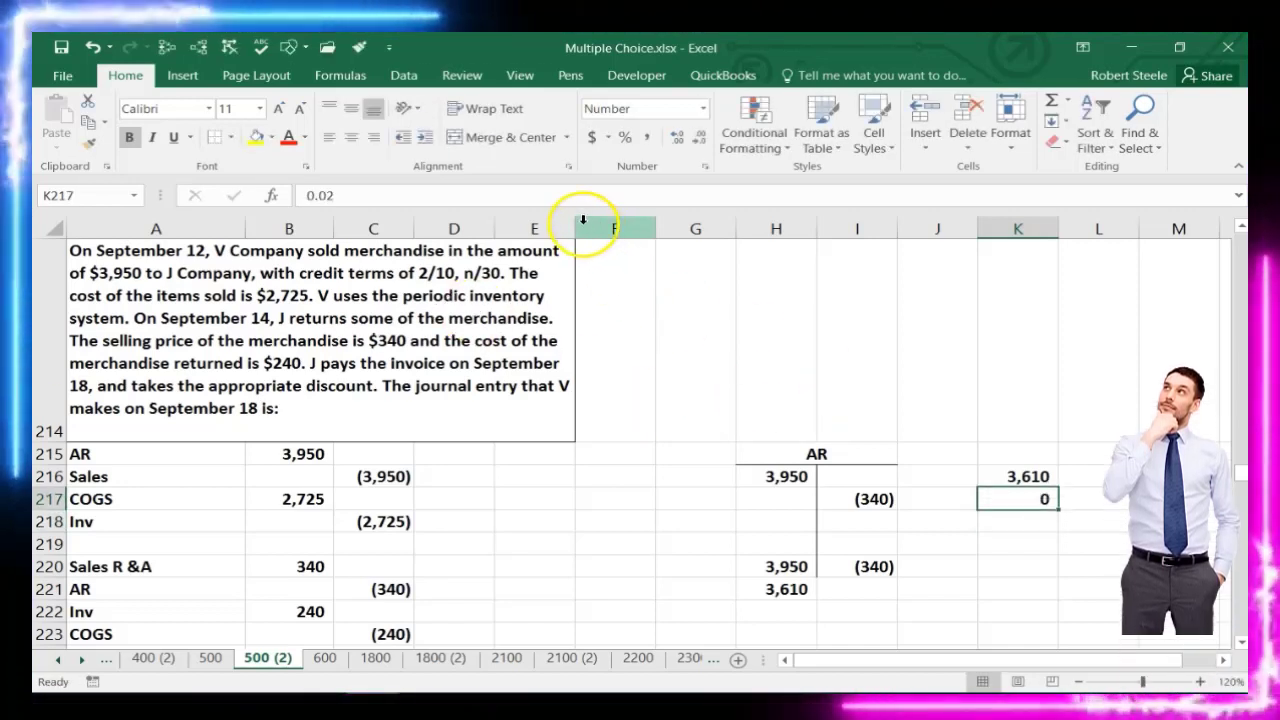
left_click(677, 143)
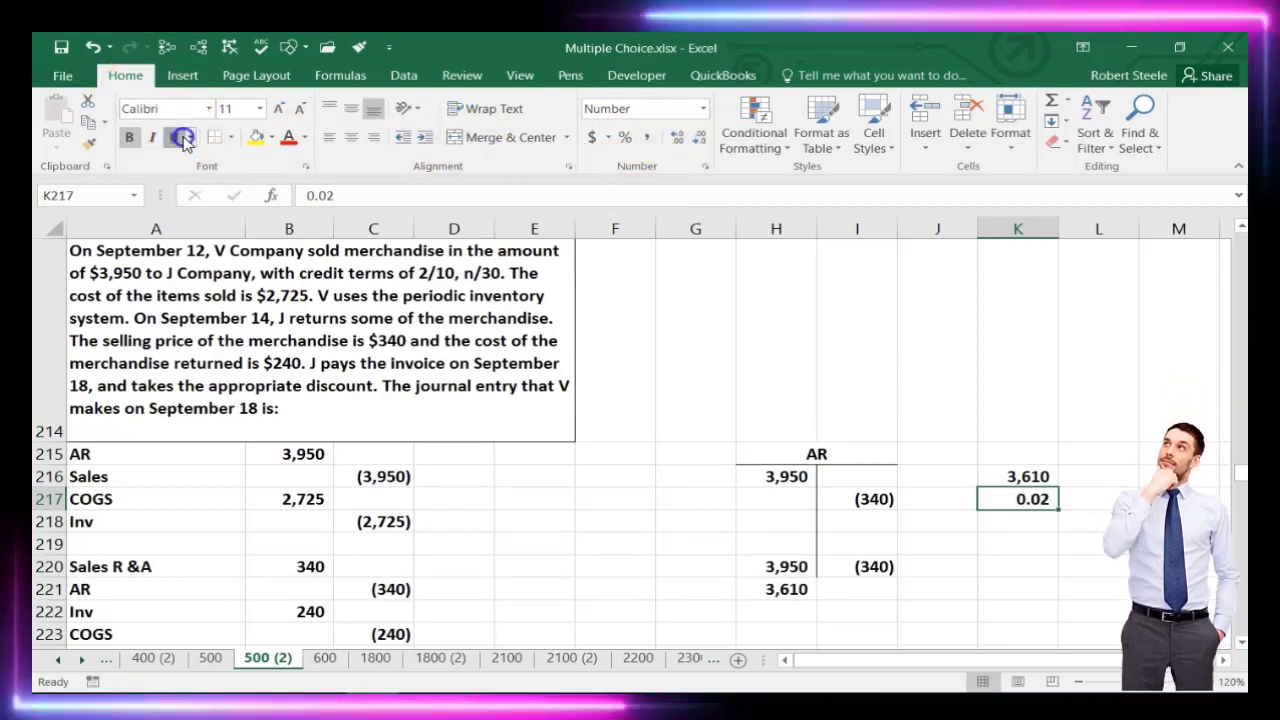
Calculate the discount amount in K218 by multiplying K216 by K217
left_click(997, 520)
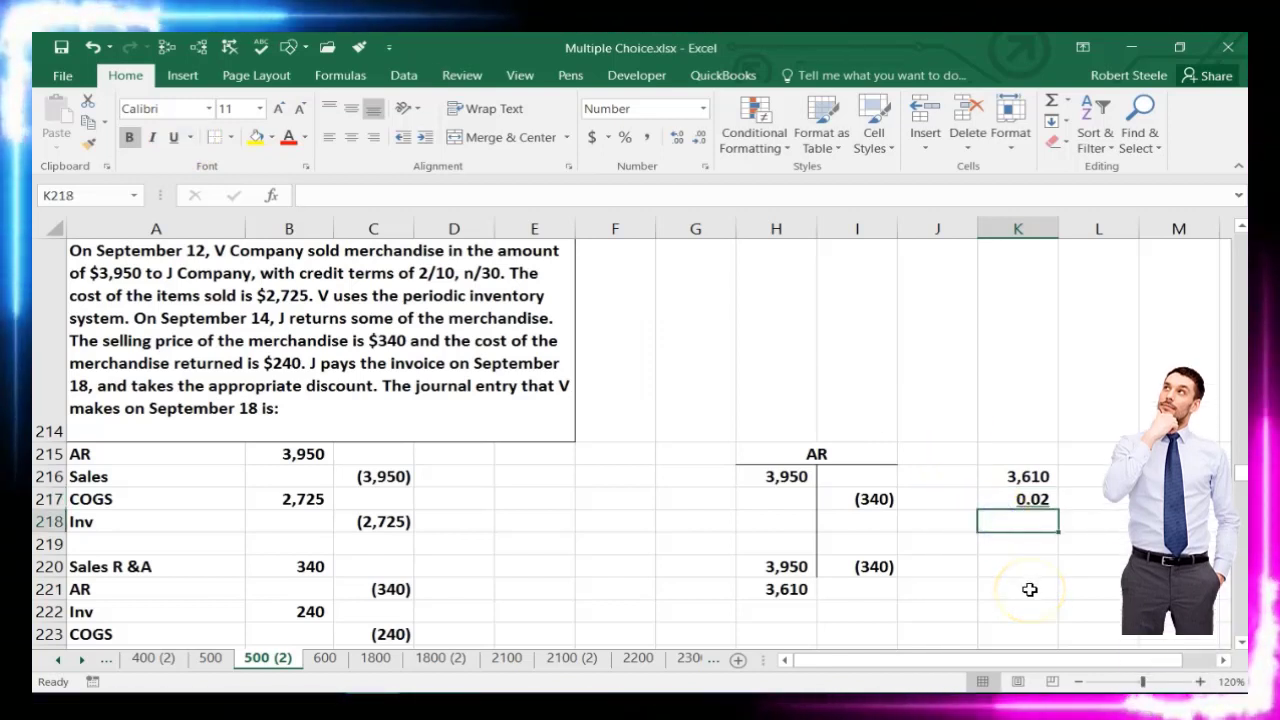
type("=")
left_click(1028, 477)
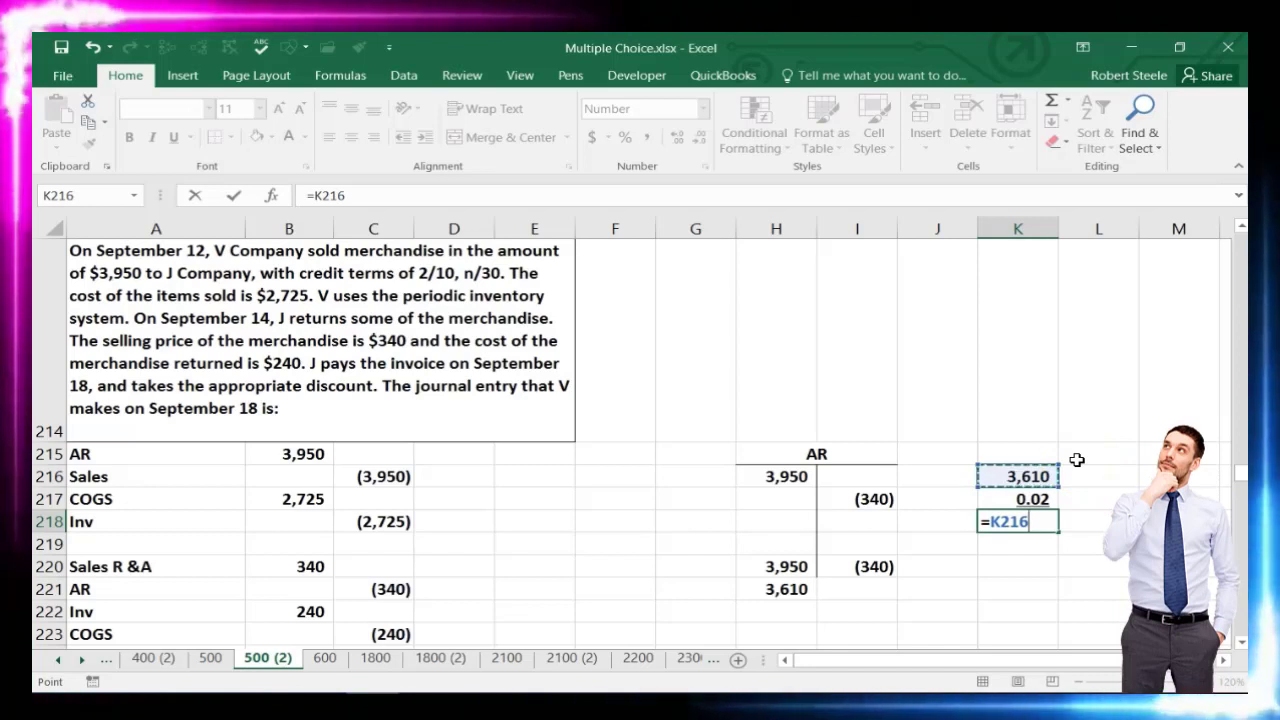
type("*")
left_click(1038, 497)
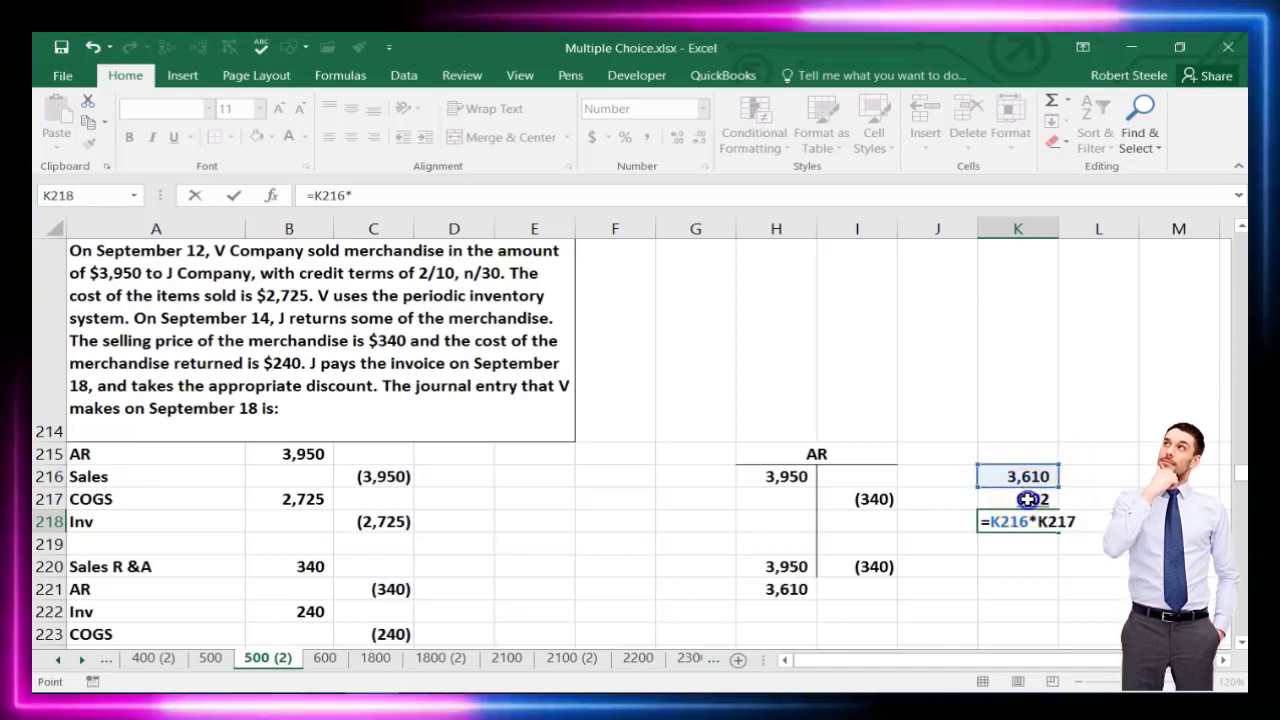
key("Return")
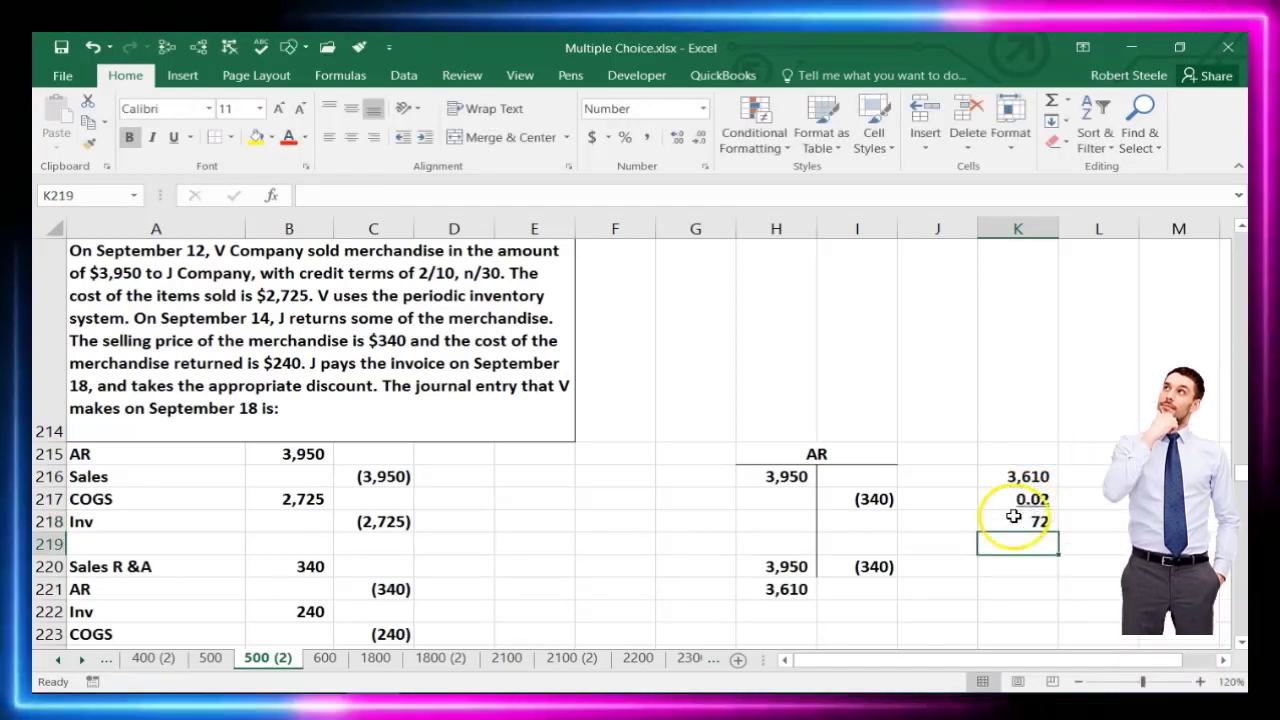
Format the discount amount in K218 with two decimals and enter Cash as the account in E216
left_click(1002, 520)
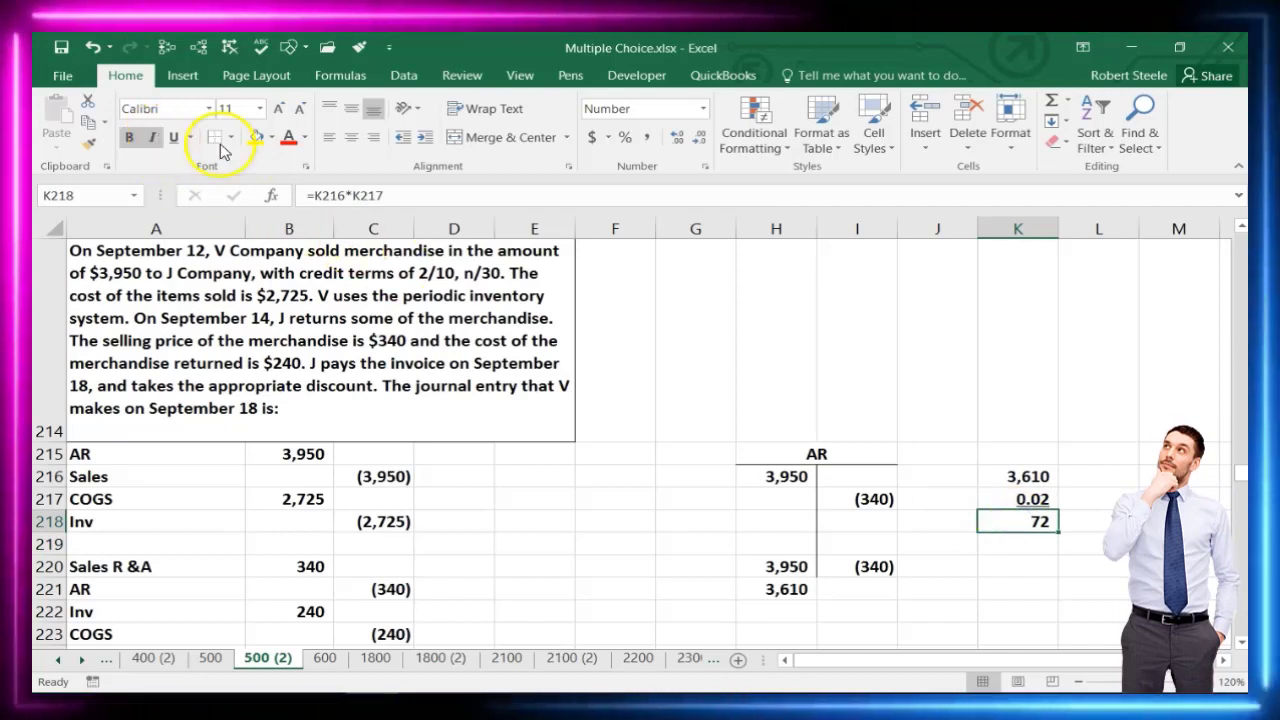
left_click(676, 140)
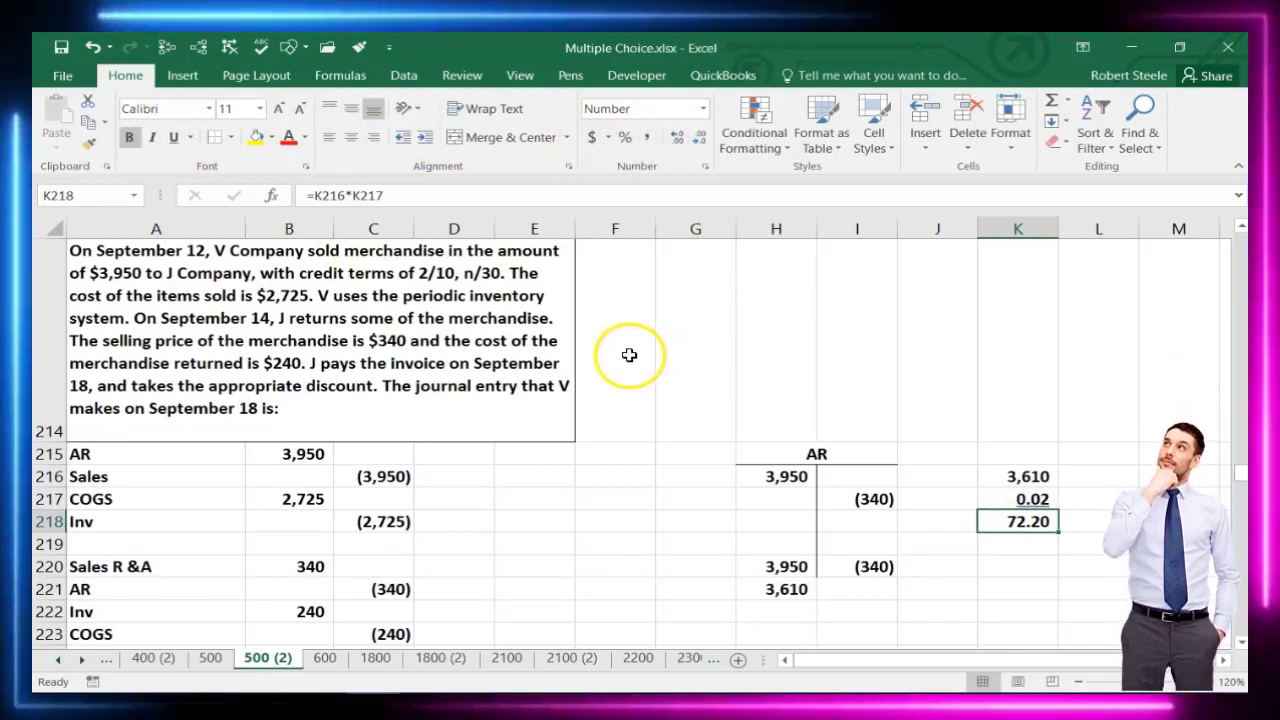
left_click(535, 477)
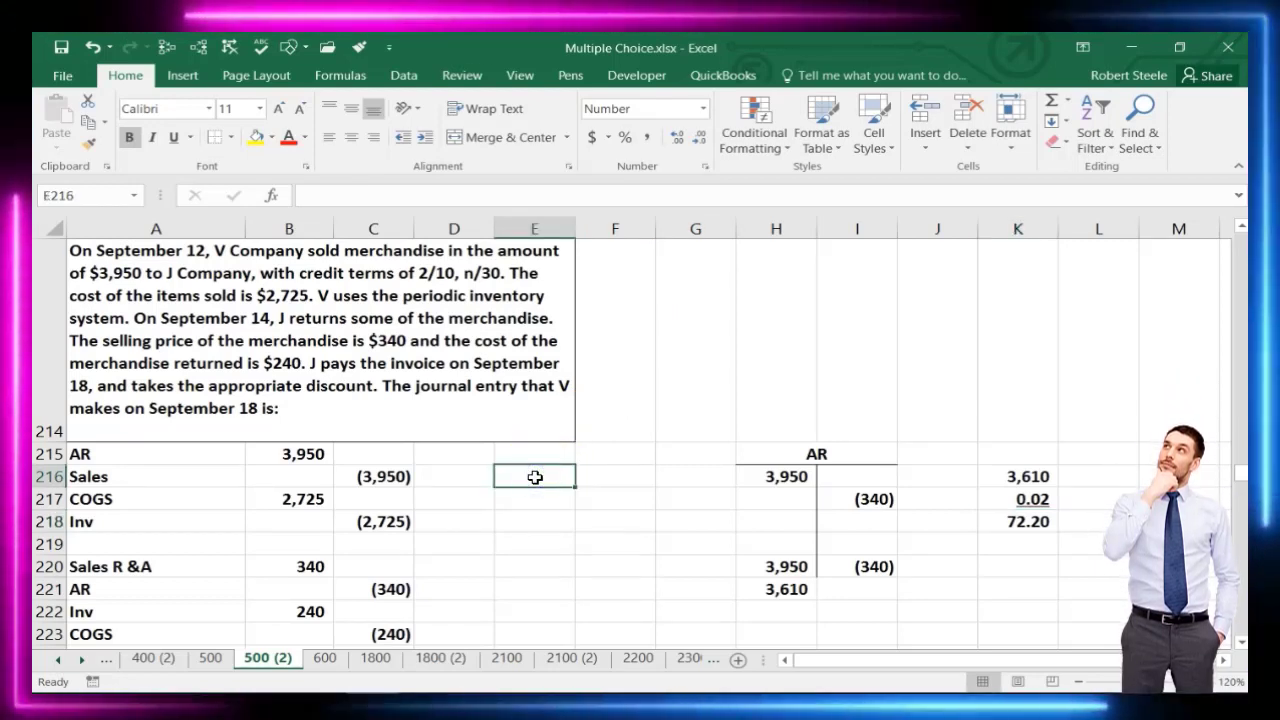
type("Cas")
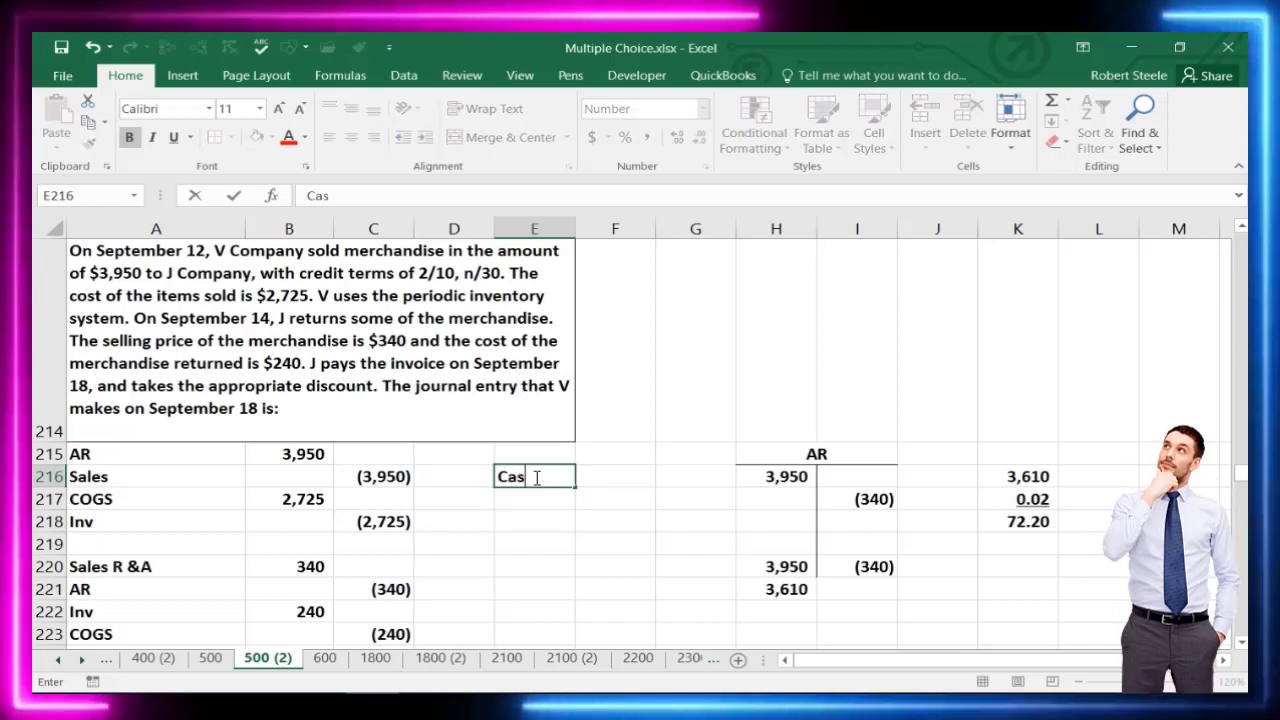
type("h")
key("Tab")
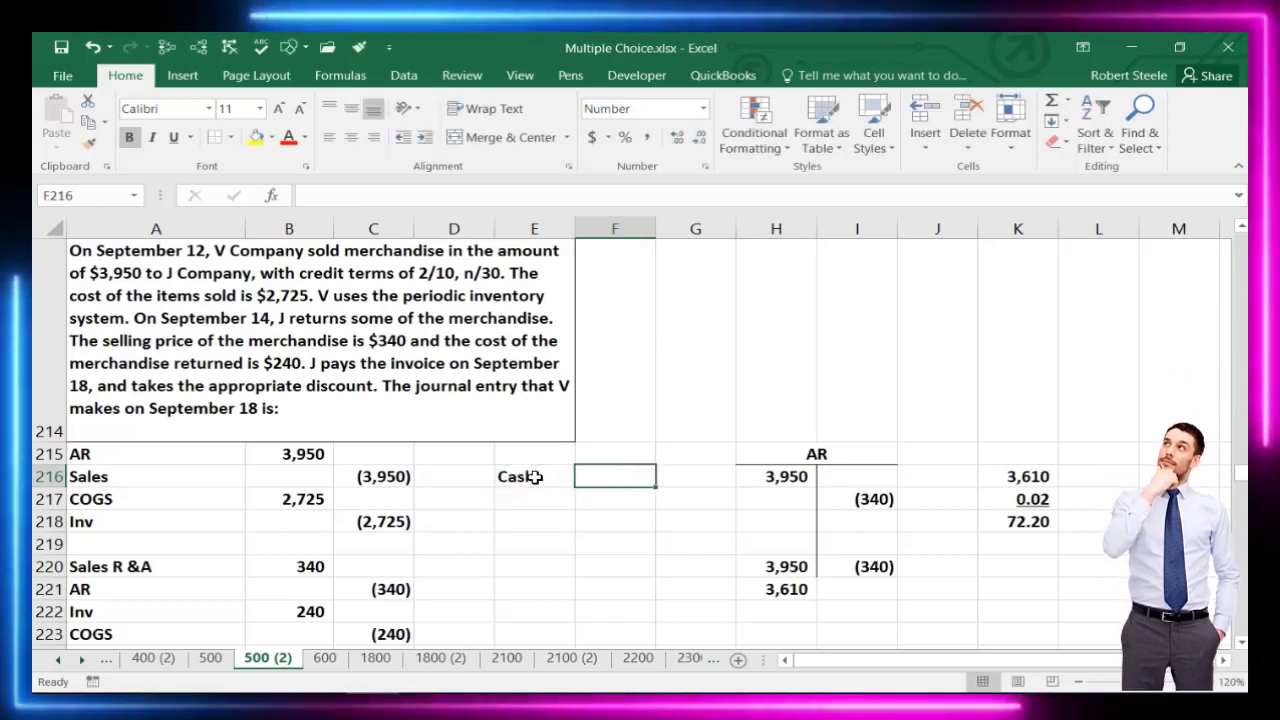
Calculate the cash received in F216 with the formula =3610*.98
left_click(745, 587)
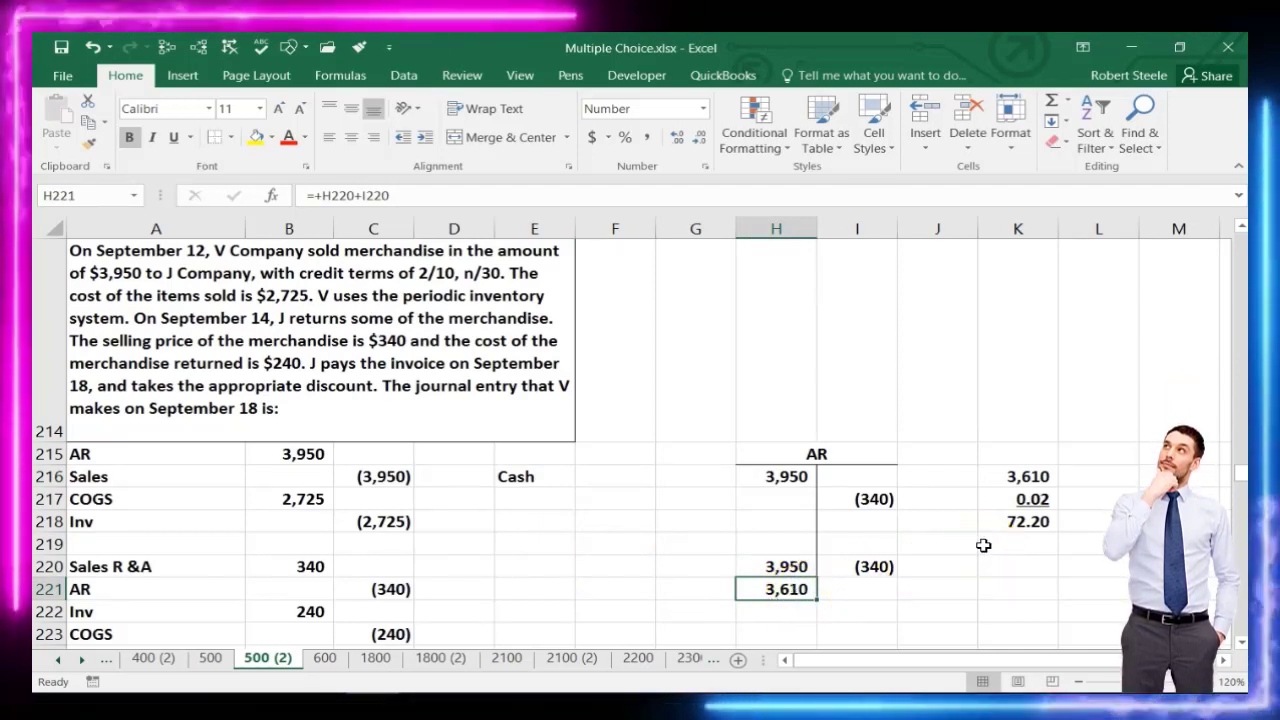
left_click(609, 470)
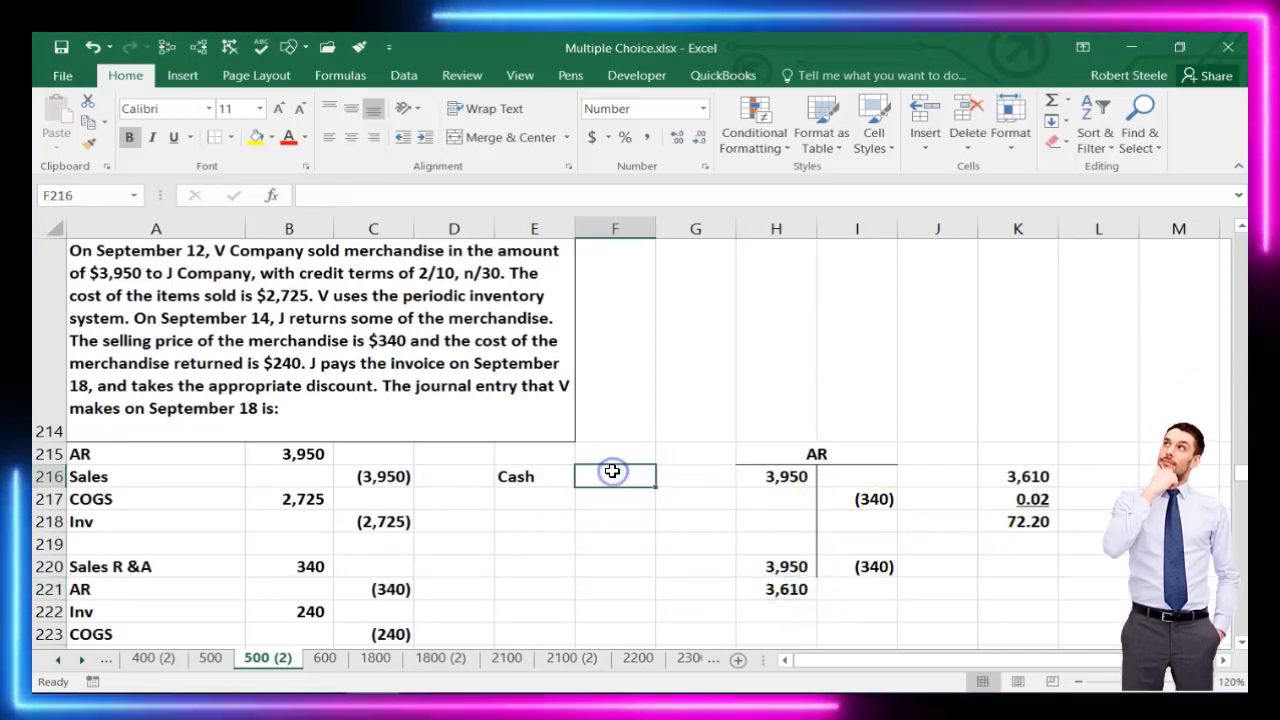
left_click(770, 585)
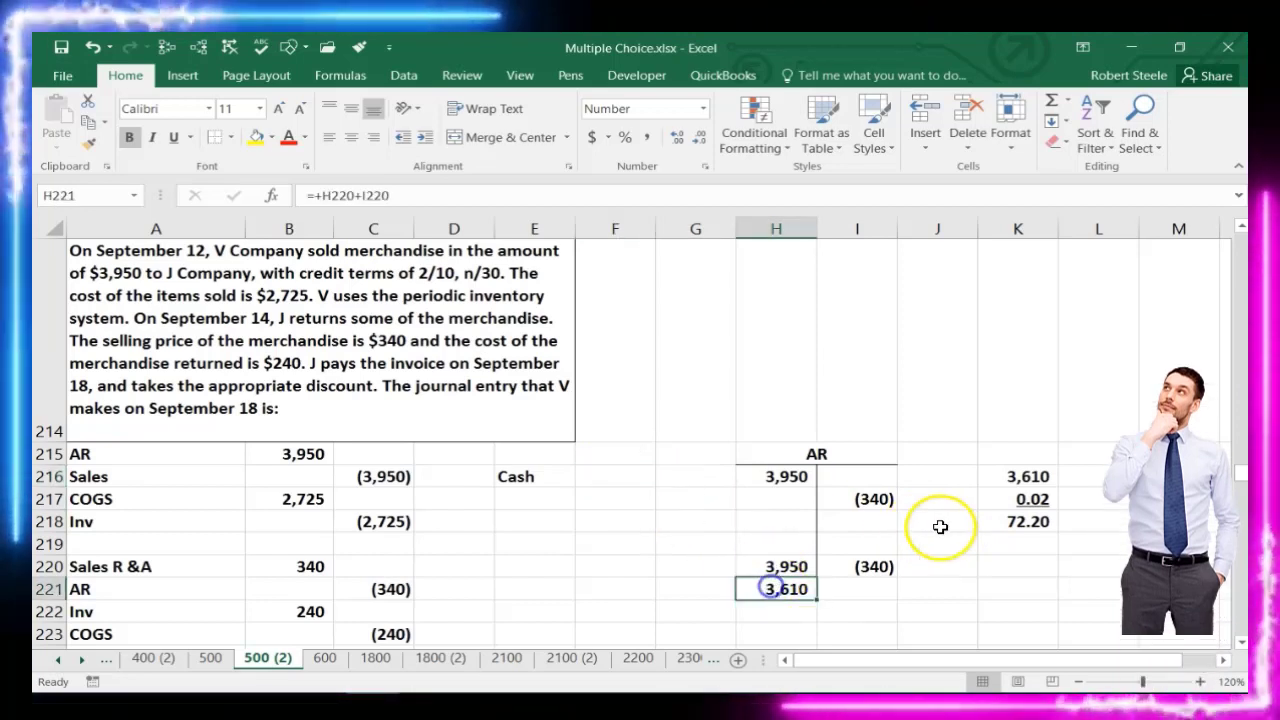
left_click(990, 521)
left_click(597, 478)
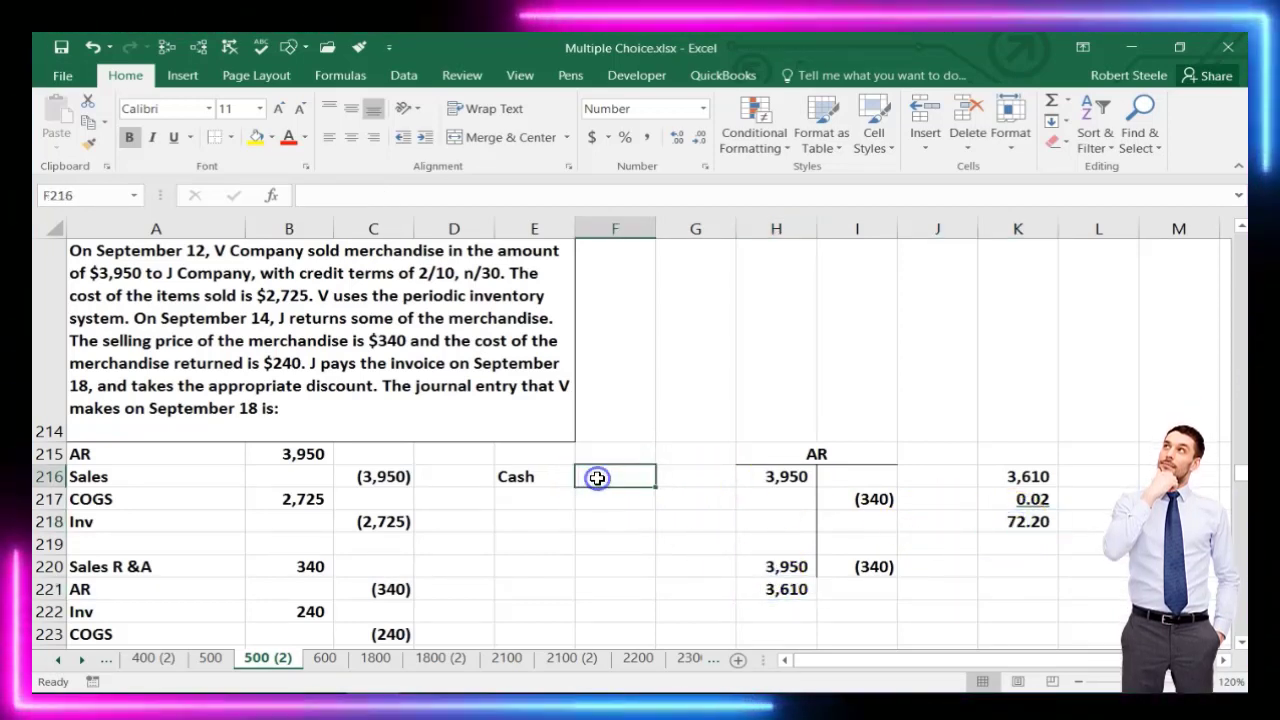
type("=")
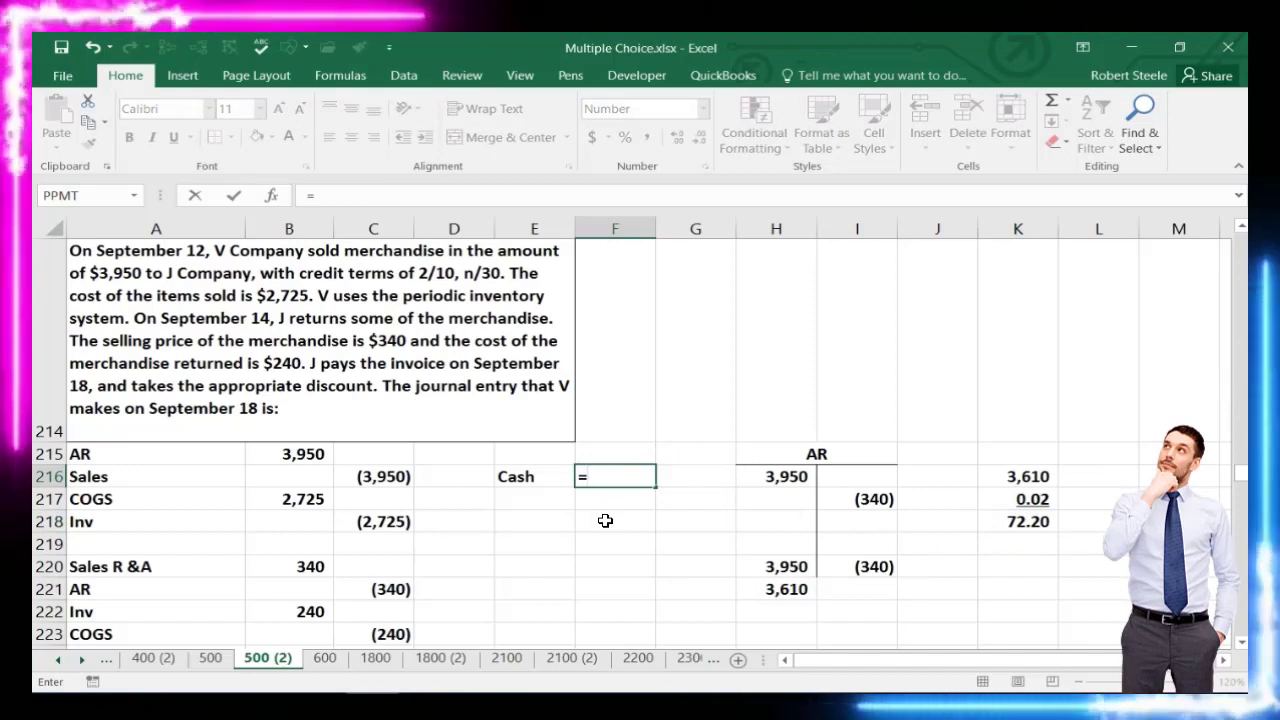
type("3610")
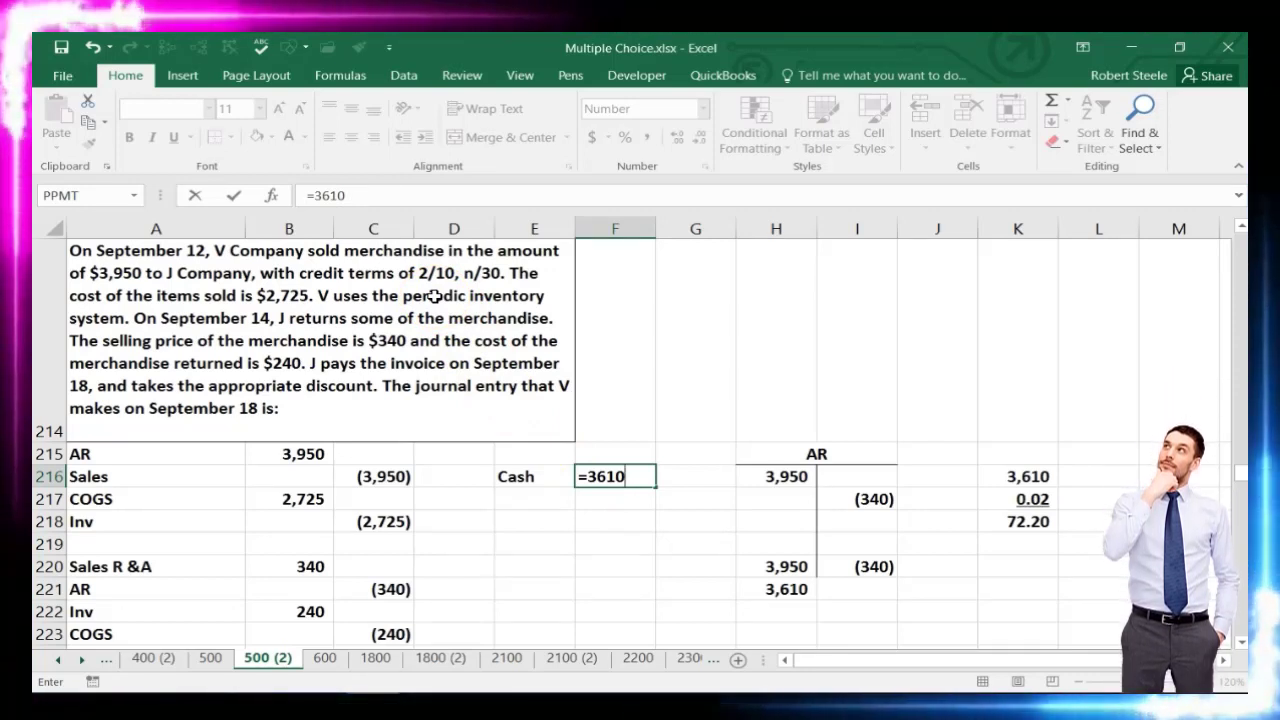
type("*.98")
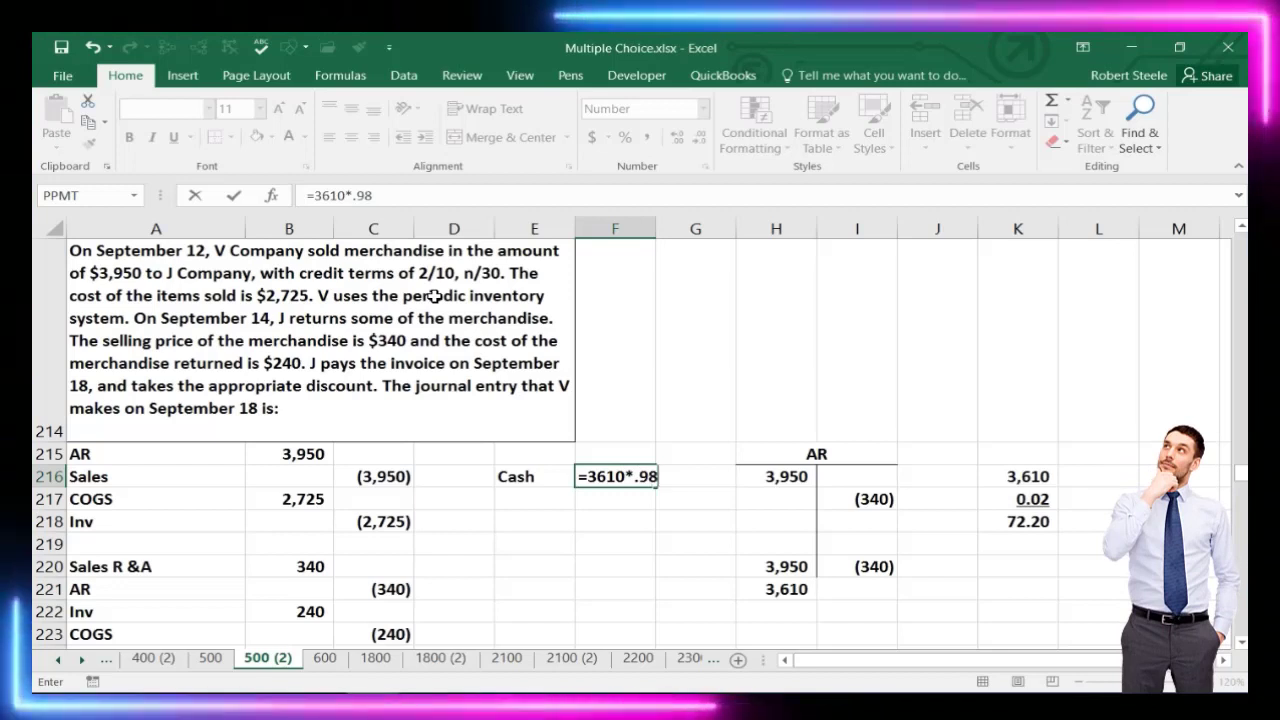
key("Return")
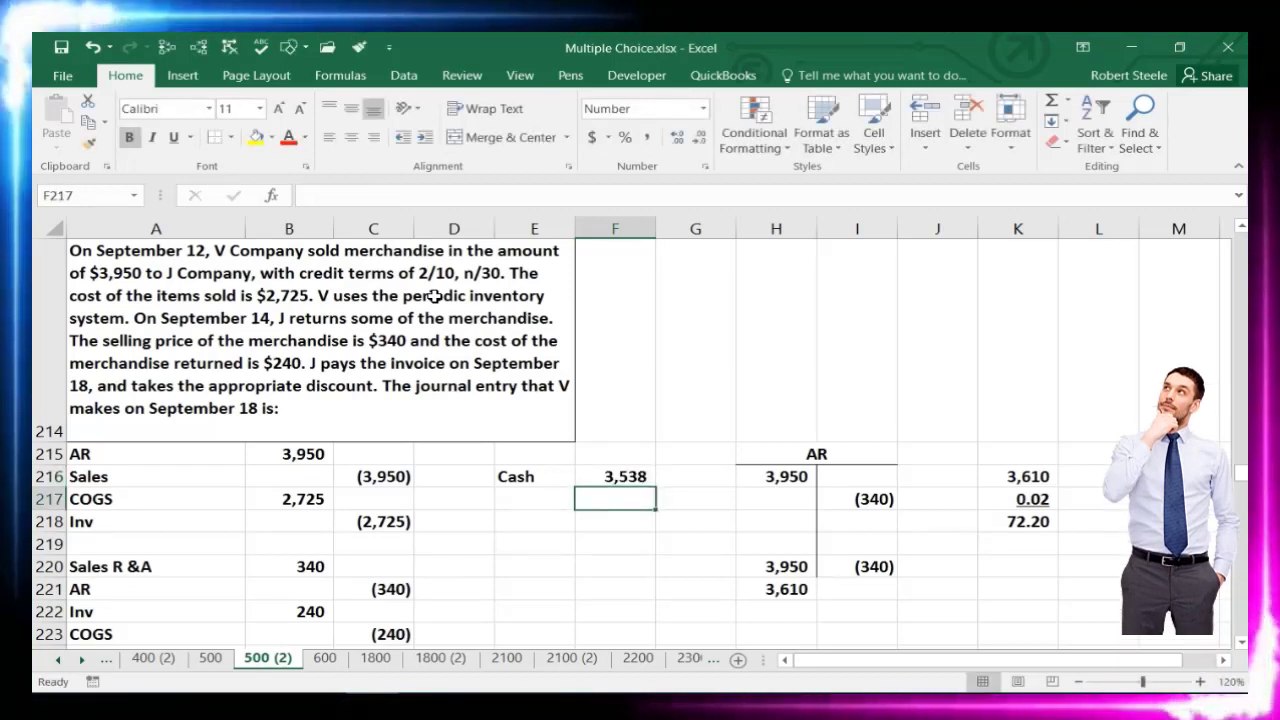
Format the entry's amount cells F216:G219 with two decimals
left_click(772, 588)
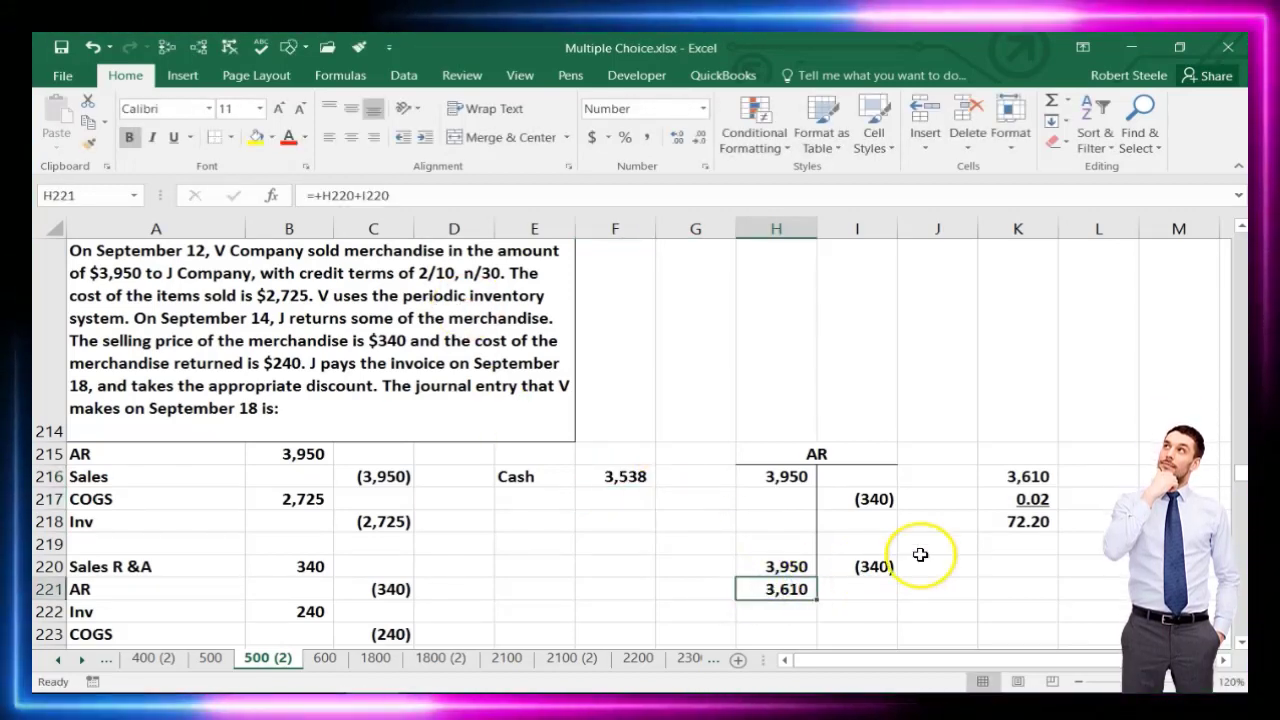
left_click(1005, 522)
left_click(634, 480)
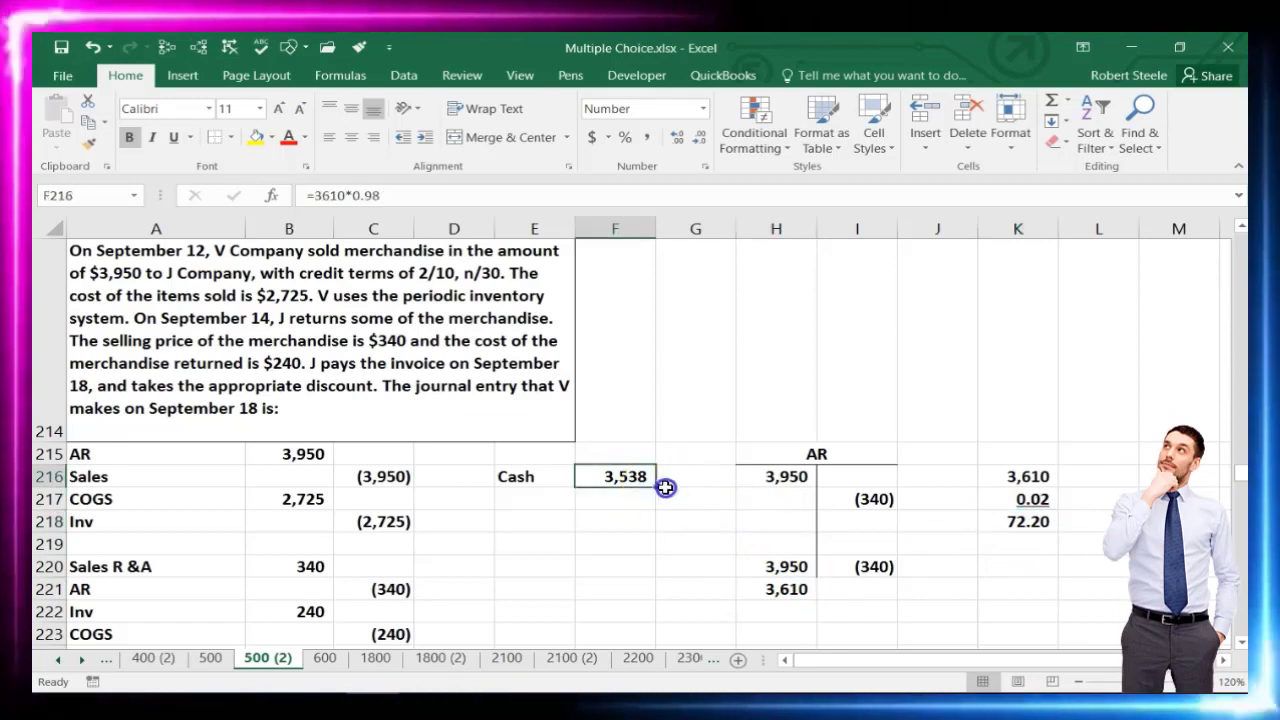
left_click_drag(666, 487, 675, 555)
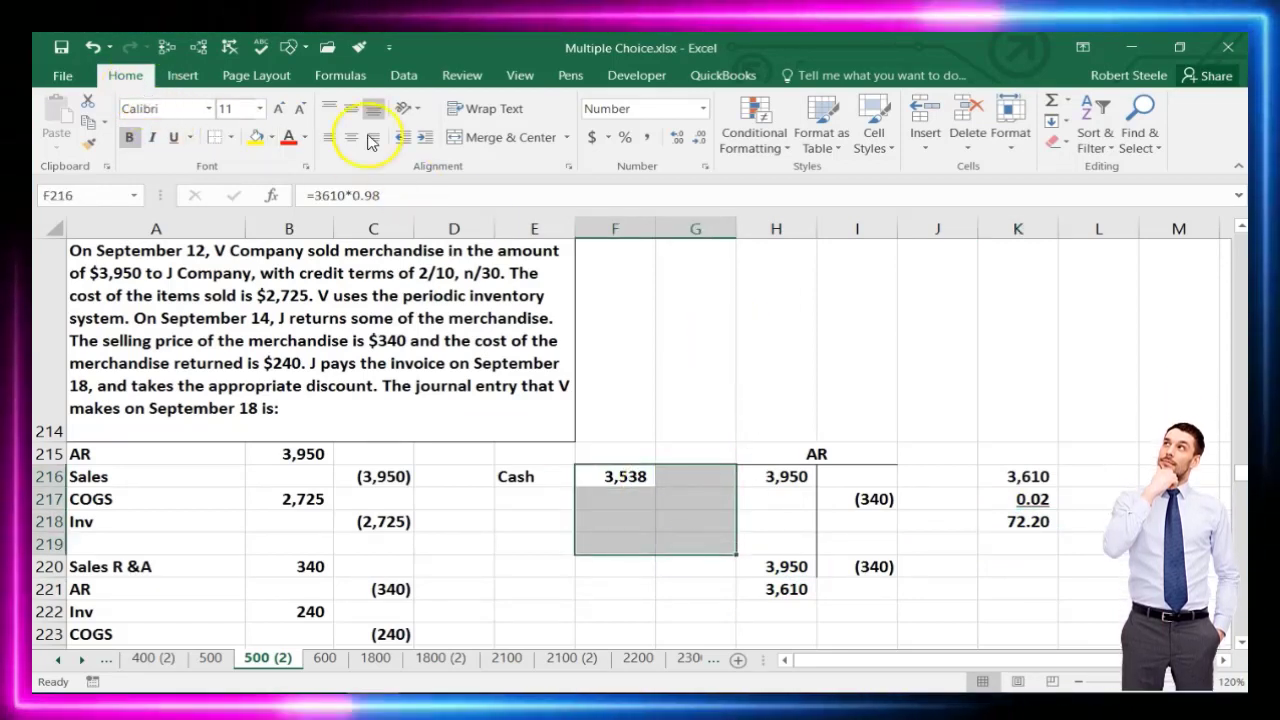
left_click(680, 140)
left_click(680, 140)
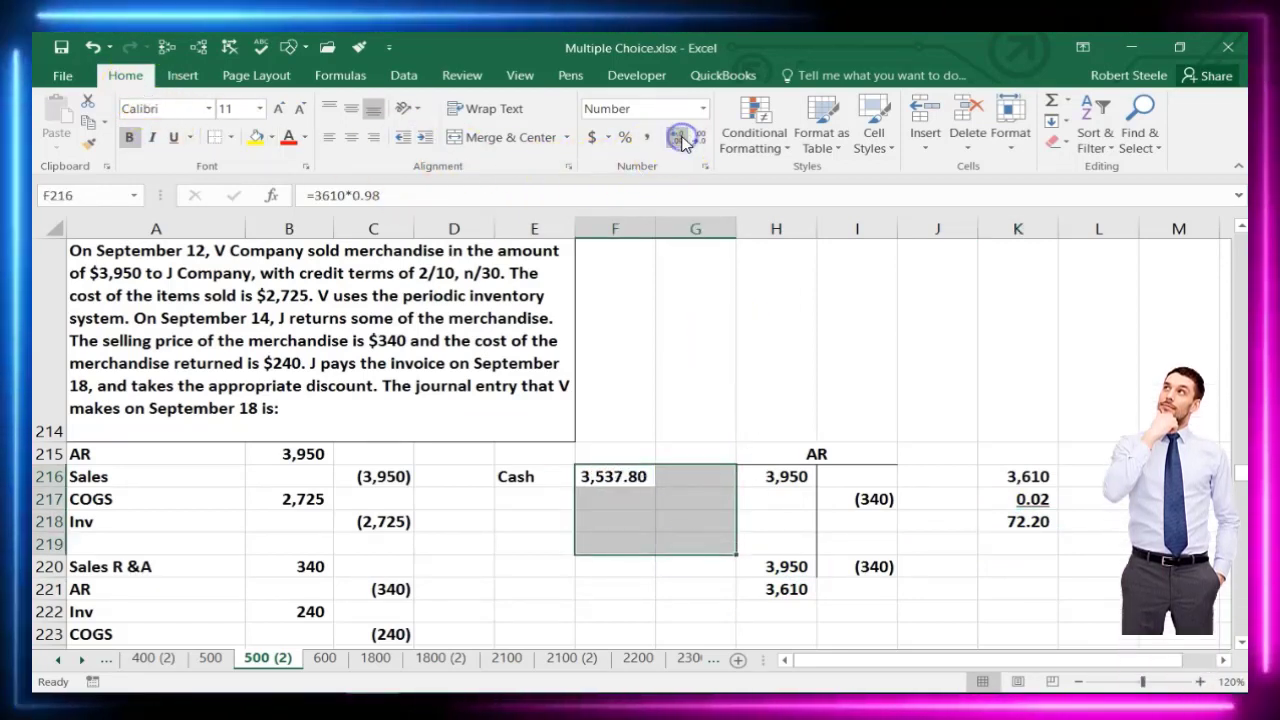
Enter AC as the credited account in E218, leaving row 217 free for another debit line
left_click(537, 495)
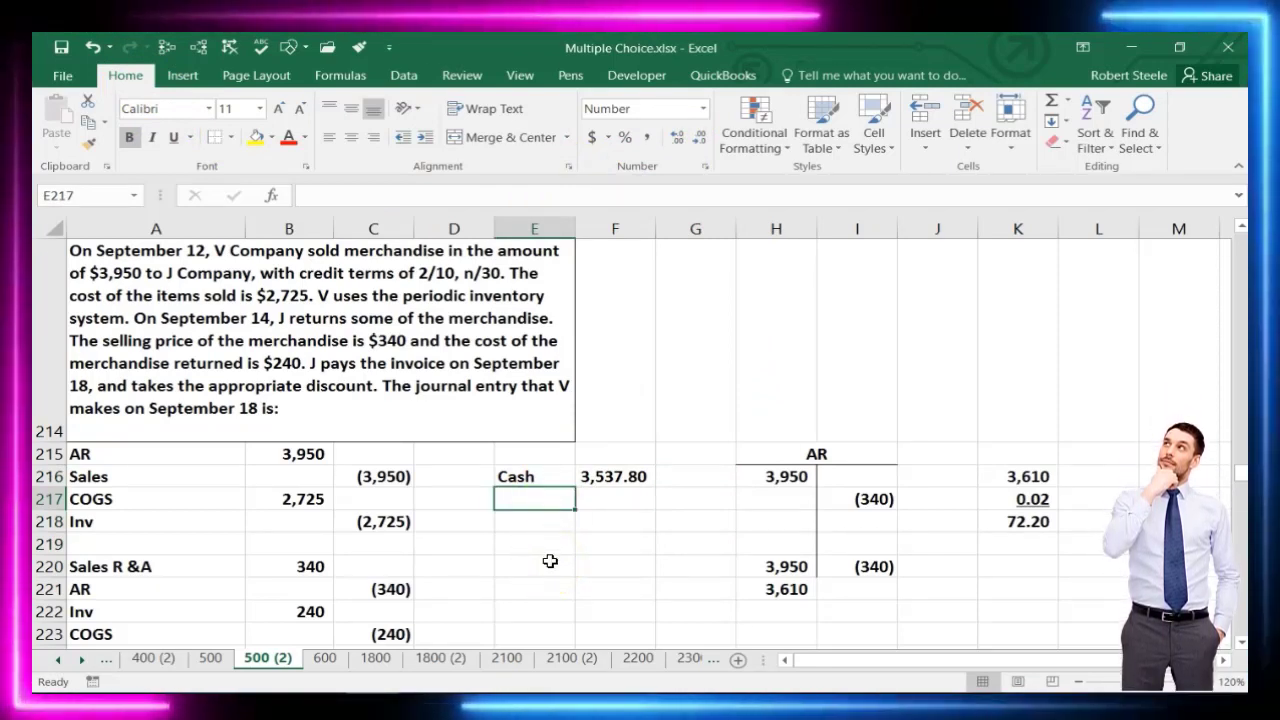
key("Down")
type("A")
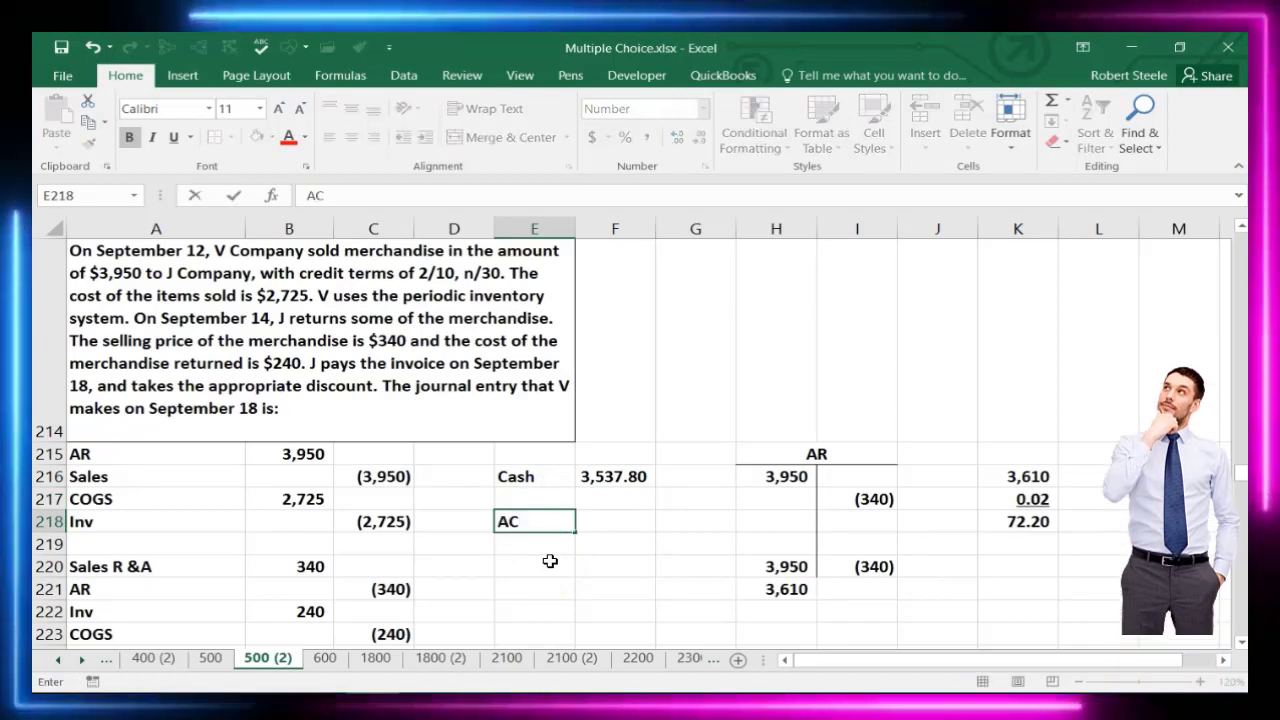
key("Tab")
key("Tab")
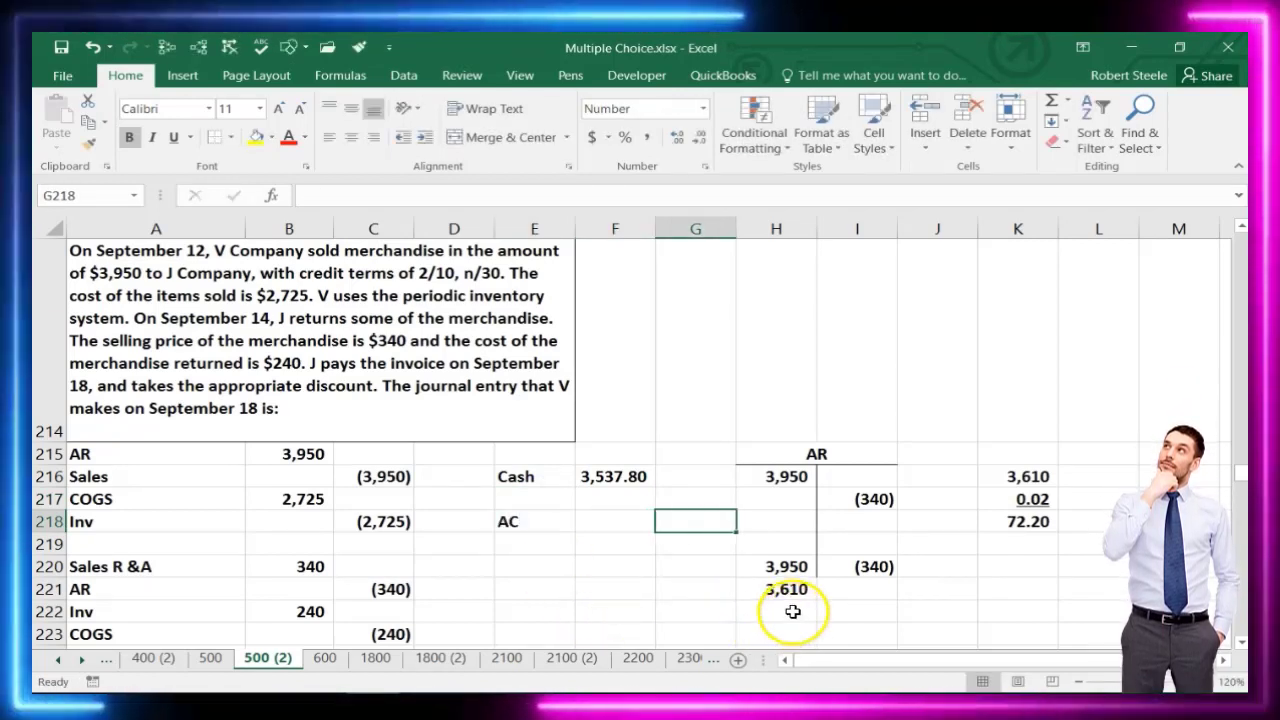
Credit the receivable in G218 with the negative of the AR balance in H221
left_click(787, 590)
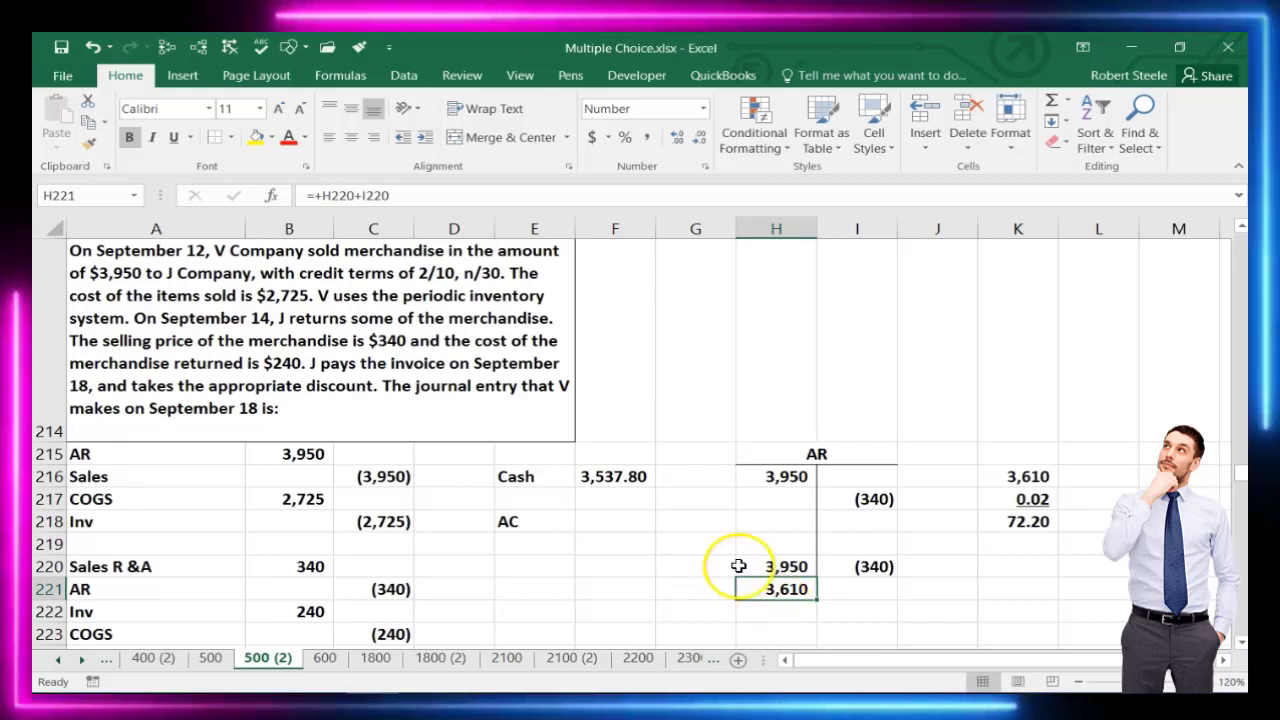
left_click(686, 521)
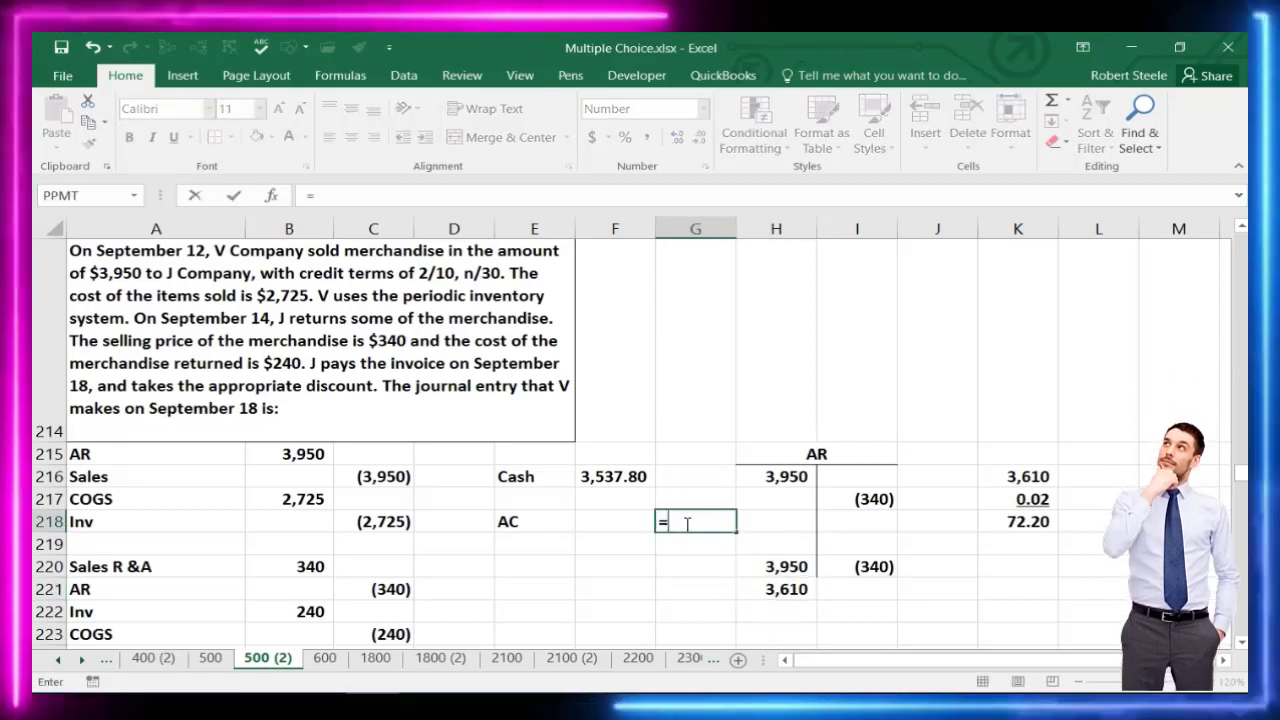
type("-")
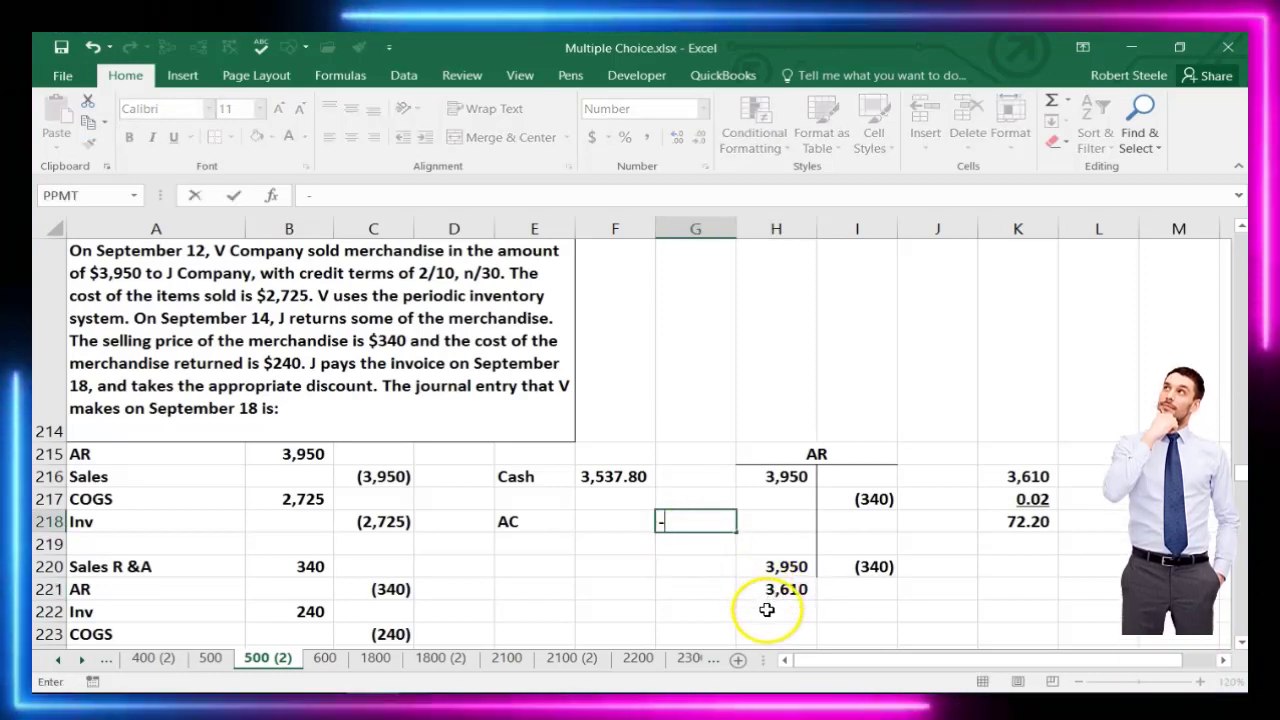
left_click(771, 590)
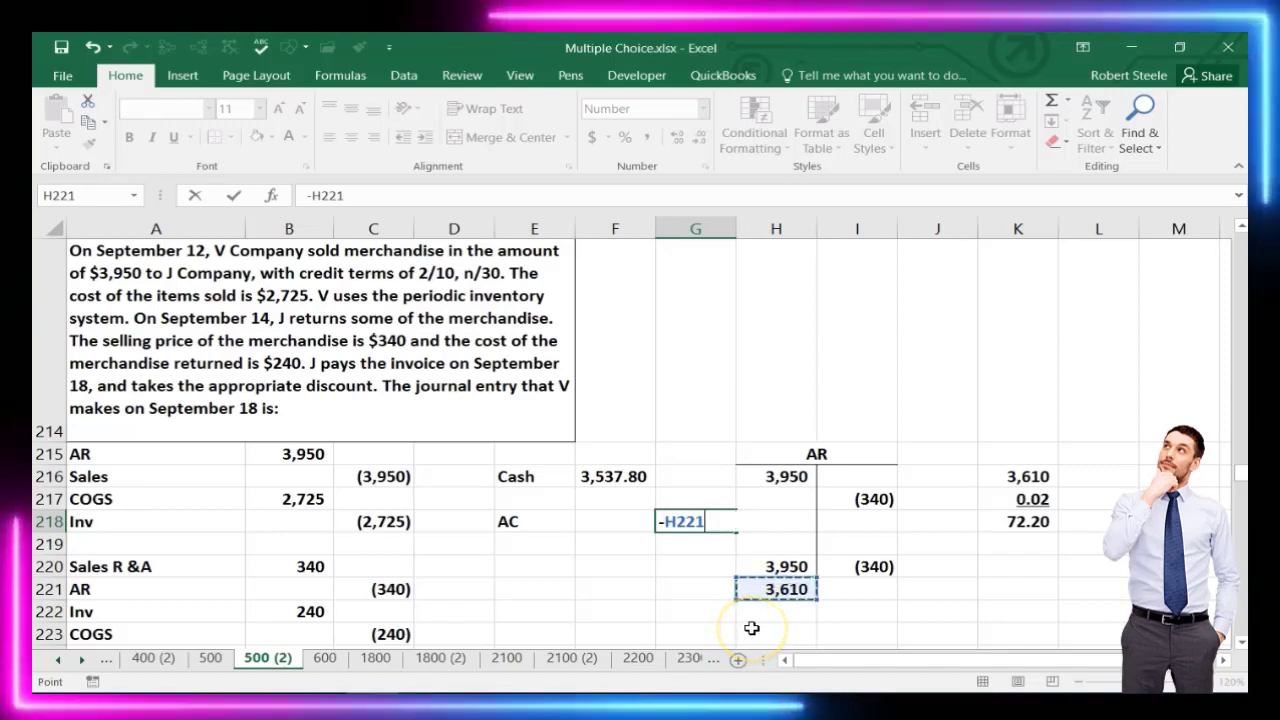
key("Return")
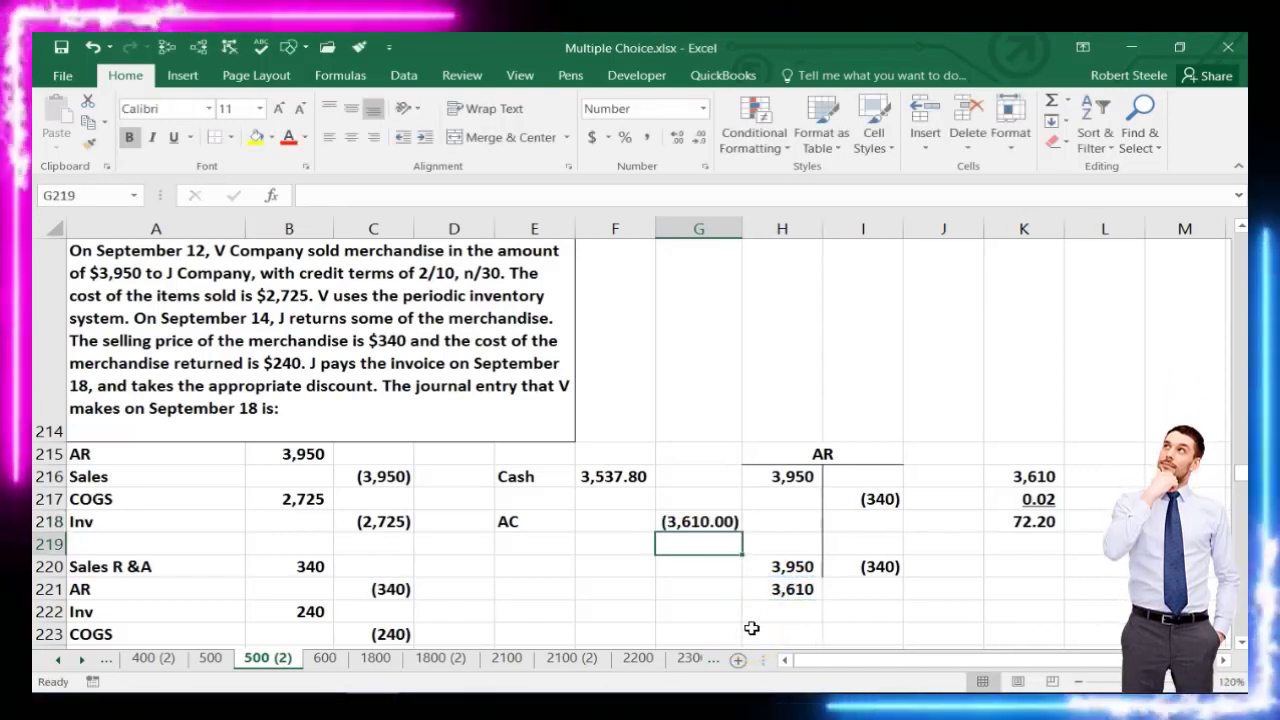
Record the discount debit in F217 by linking it to K218
double_click(612, 497)
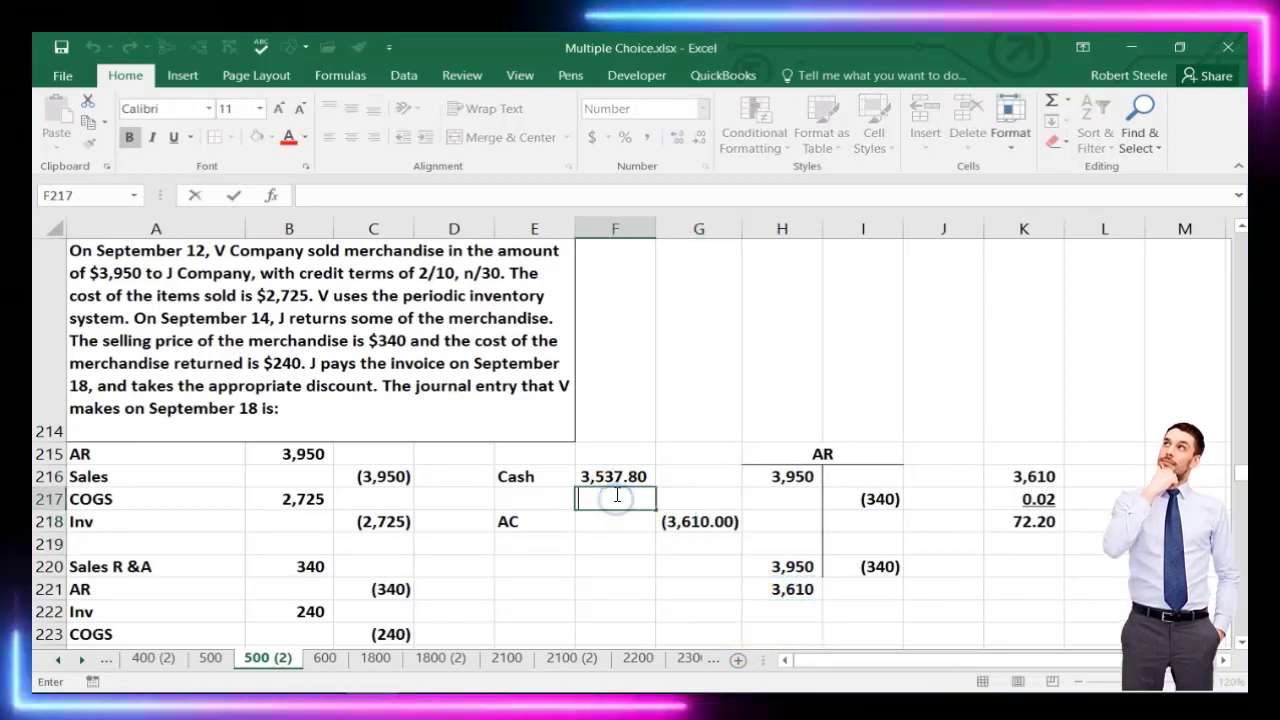
left_click(618, 477)
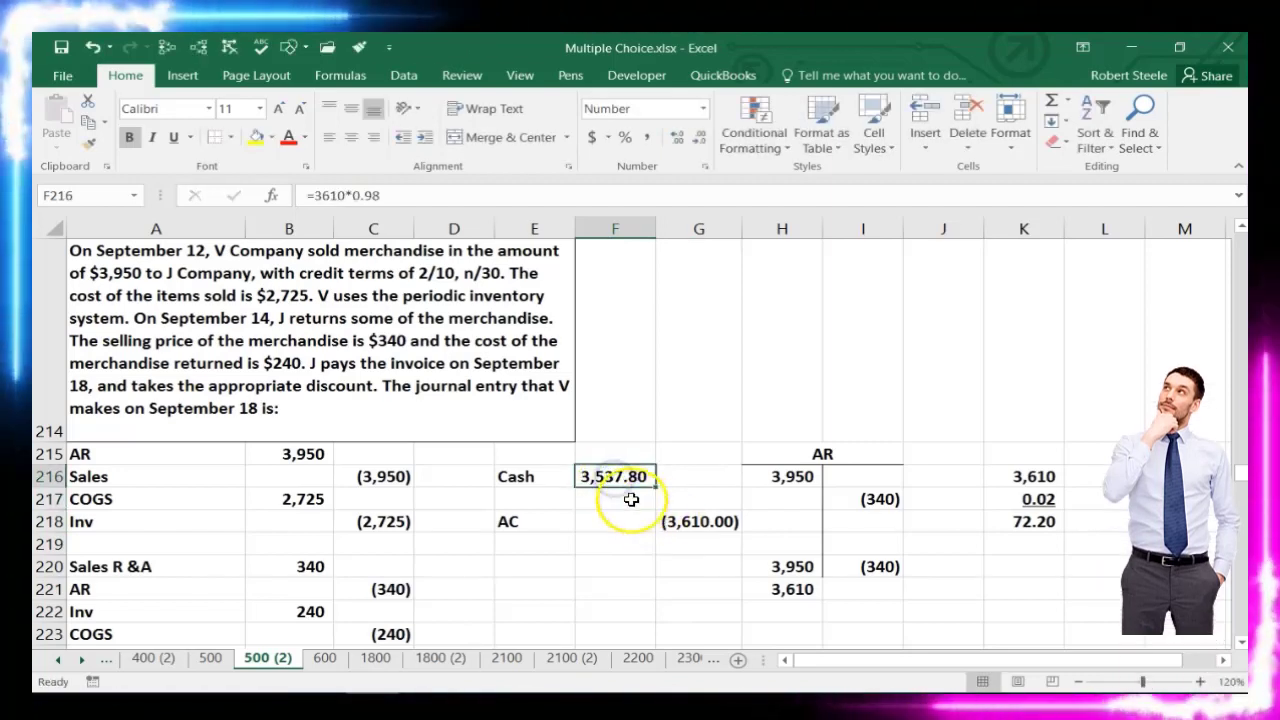
left_click(628, 497)
type("=")
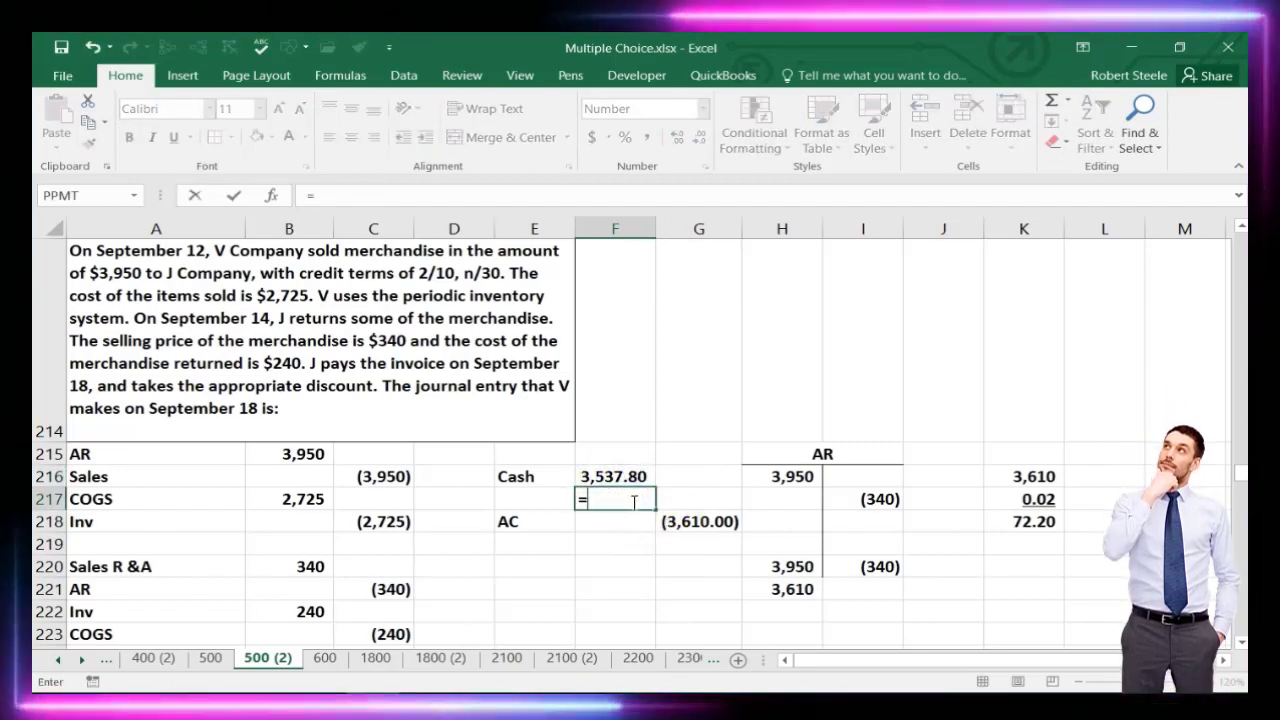
left_click(1045, 521)
key("Return")
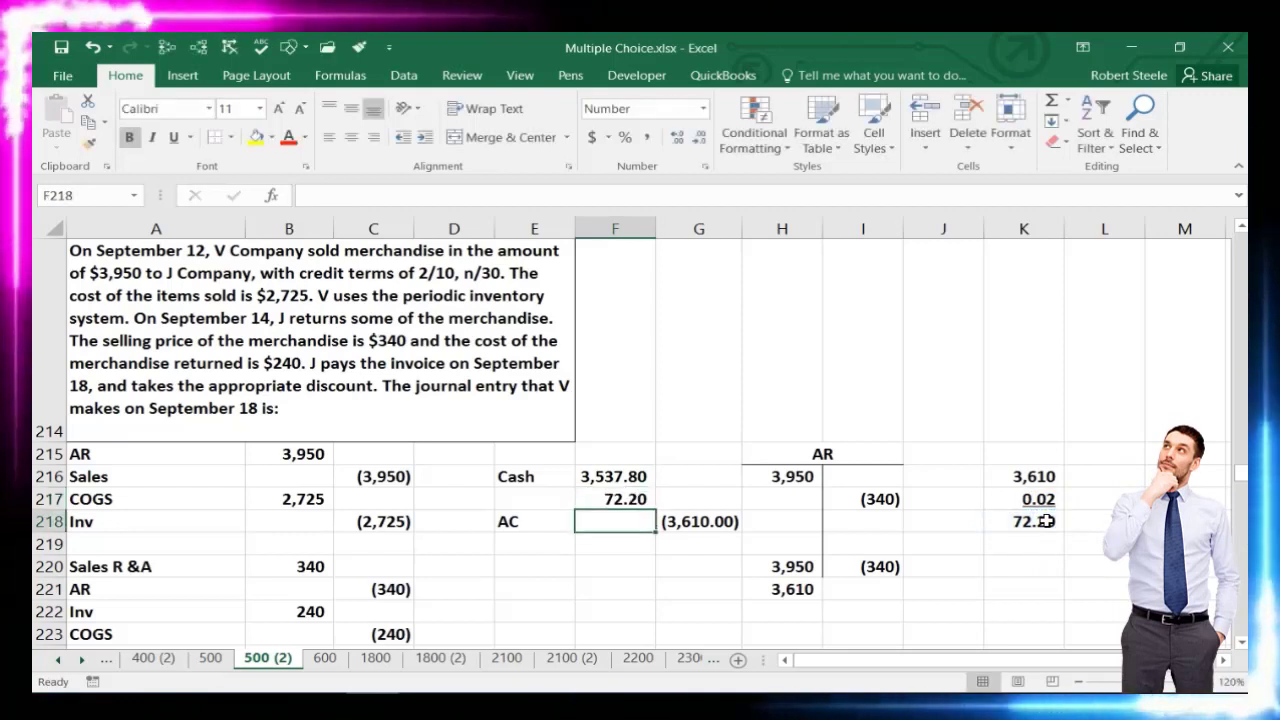
Check the sum of the debits in F216:F217, label E217 Sales discount, and select the whole entry E216:G218
left_click_drag(601, 479, 603, 497)
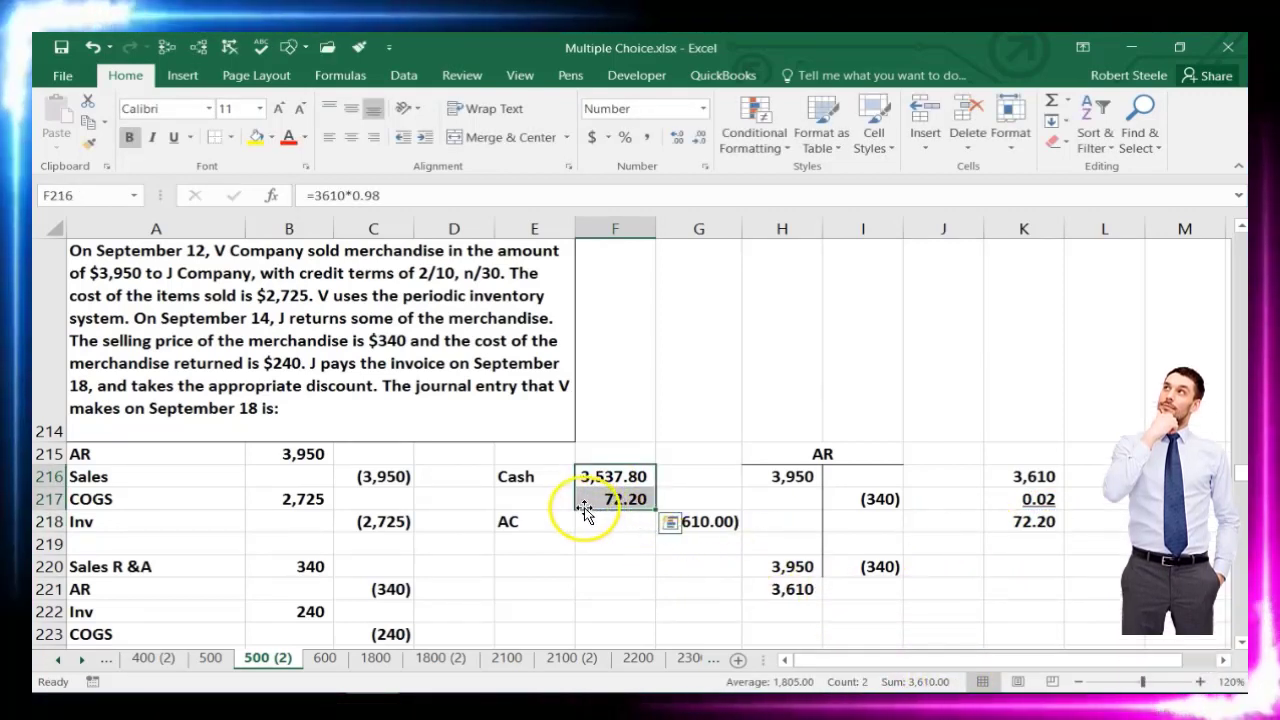
left_click(539, 498)
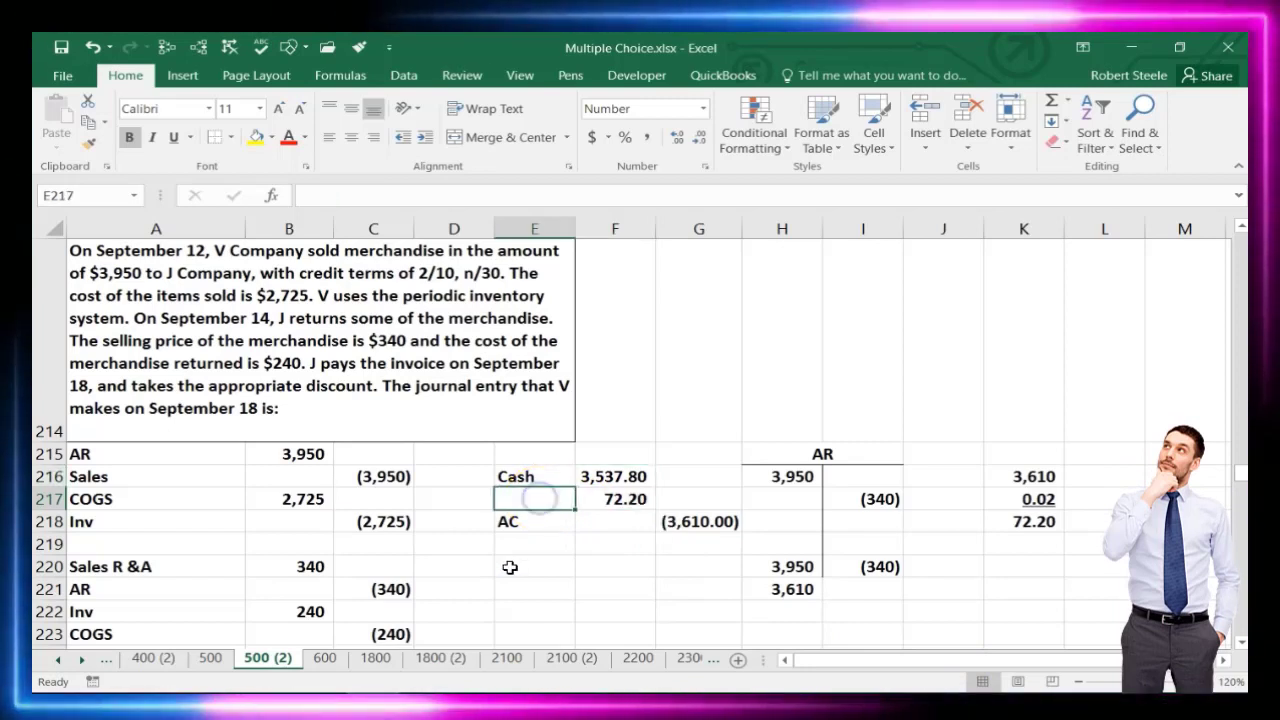
type("Sales di")
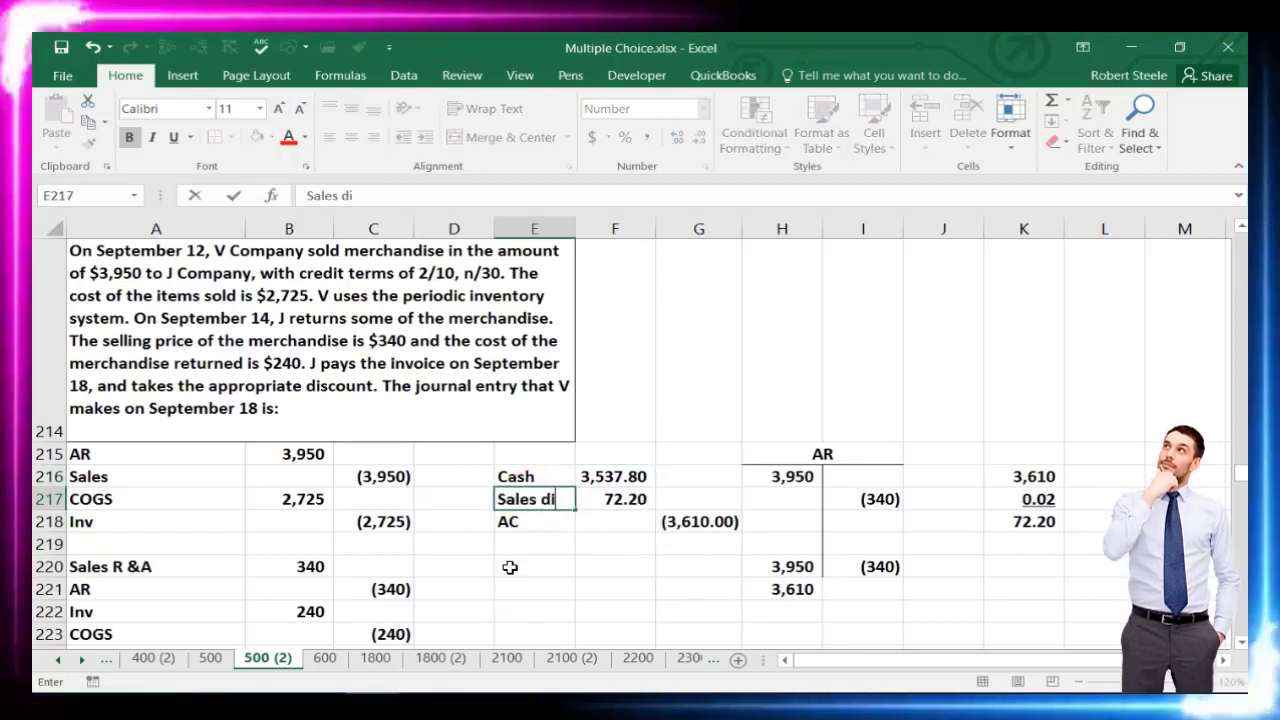
type("scount")
key("Return")
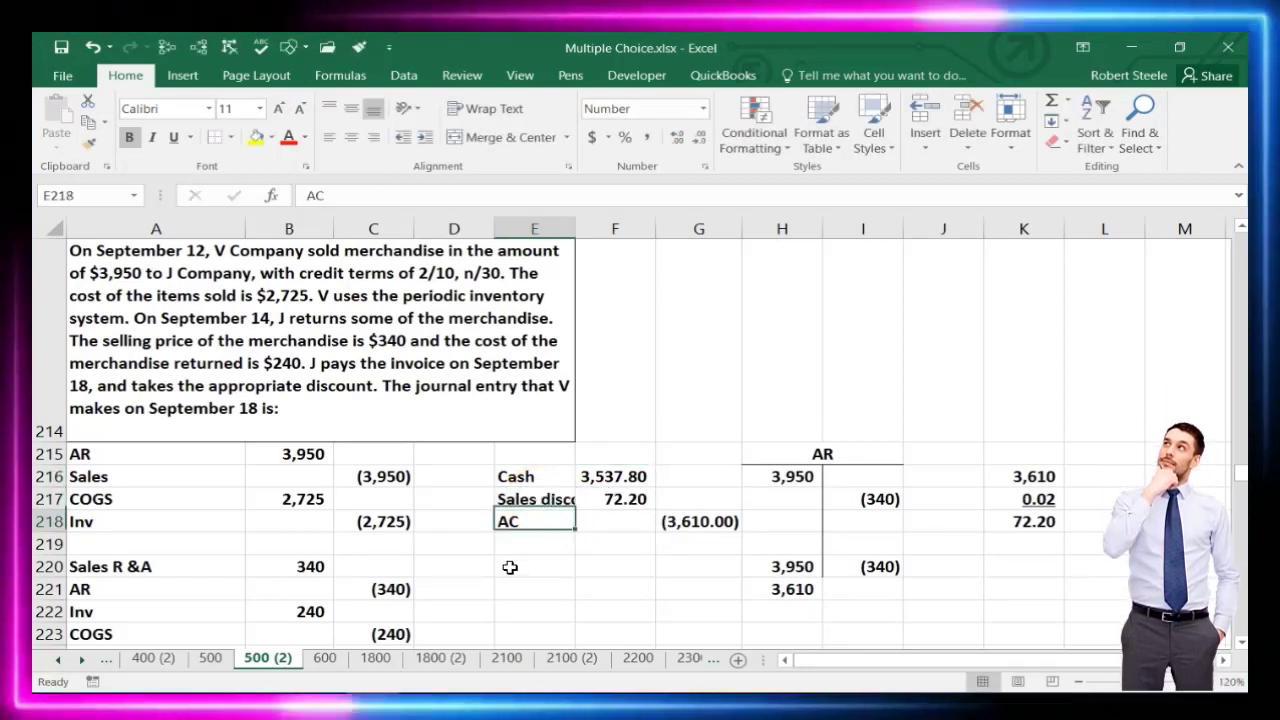
left_click(530, 499)
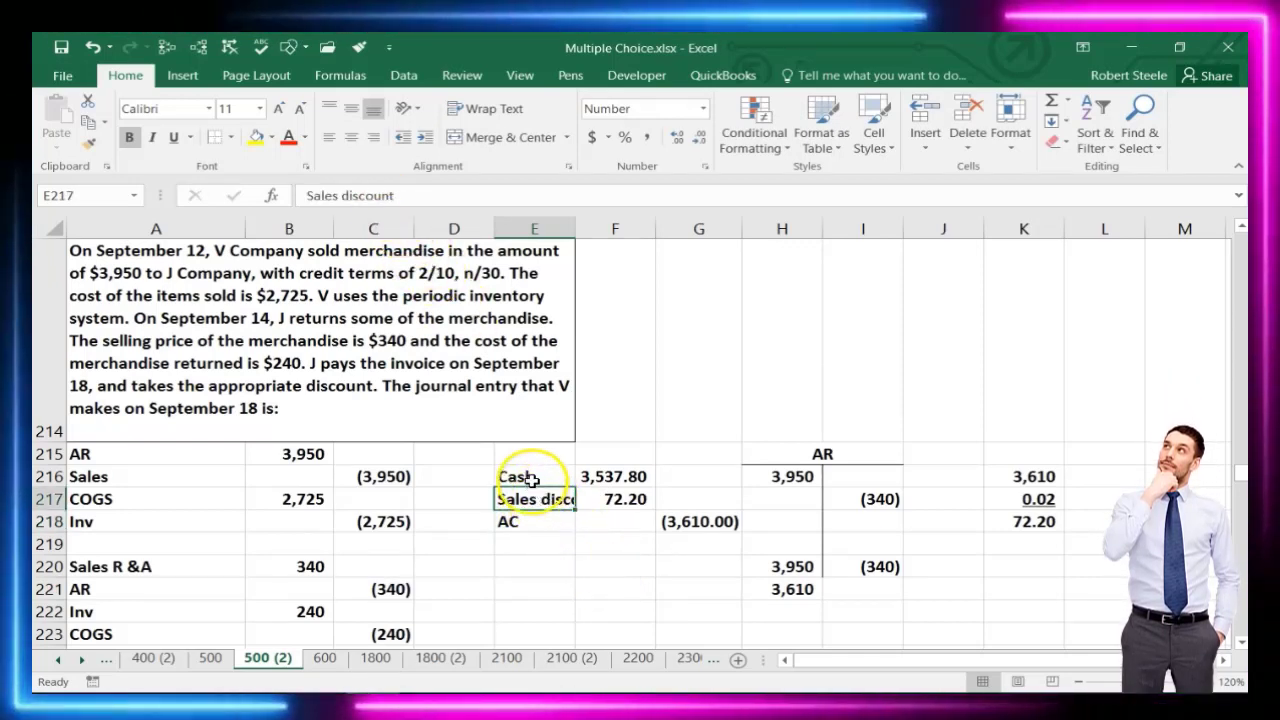
left_click_drag(515, 476, 724, 522)
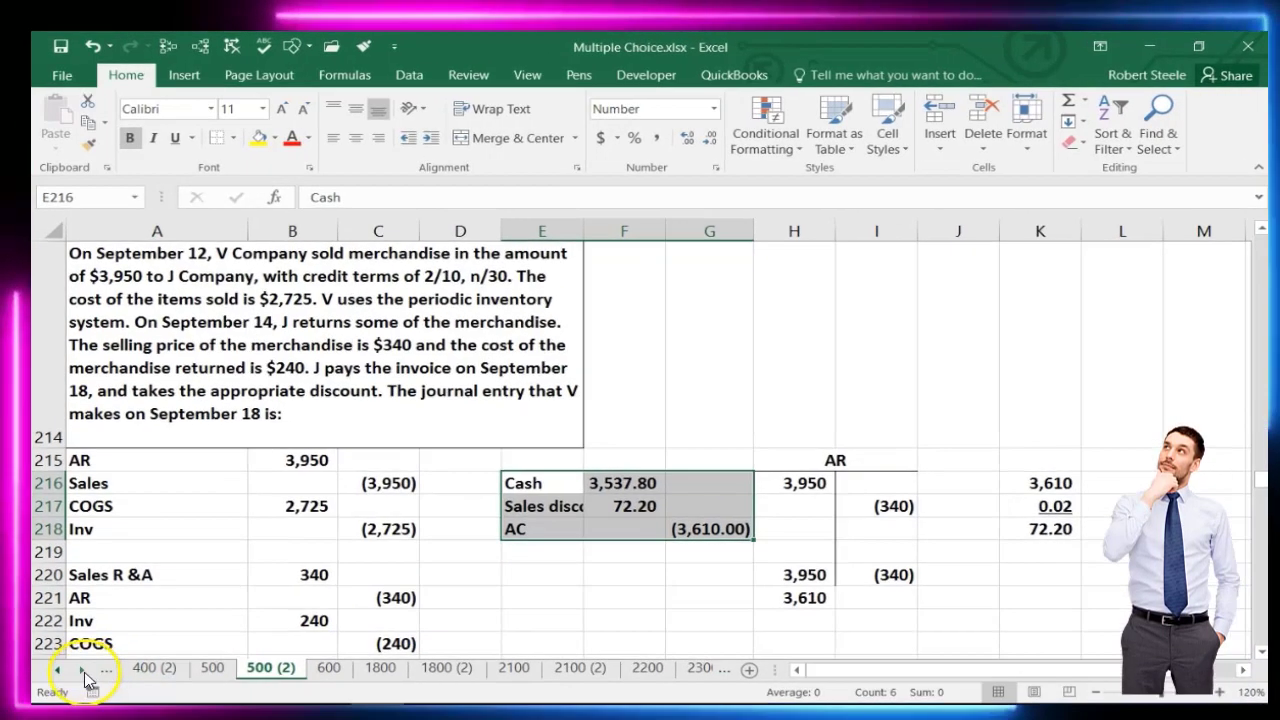
Start an accounts payable T-account beside the June 15 purchase problem by heading it AP, merged and centred across I246:J246
left_click(324, 657)
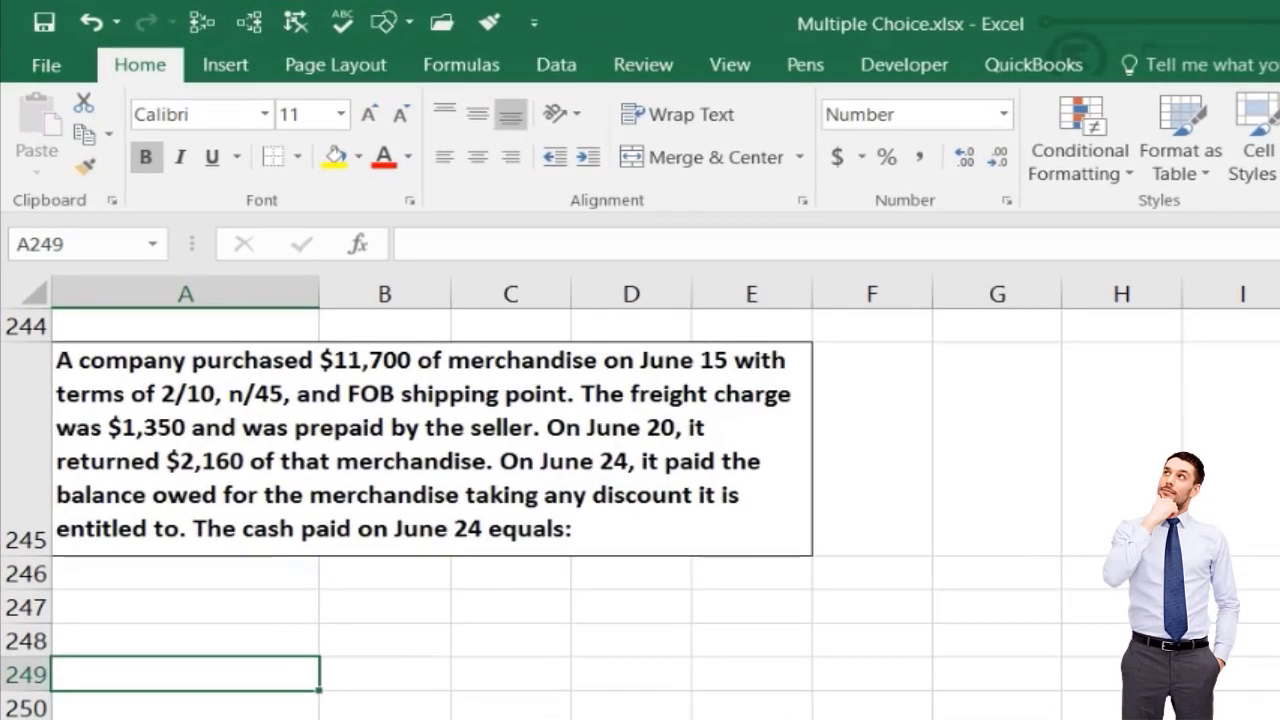
scroll(640, 513, "down", 1)
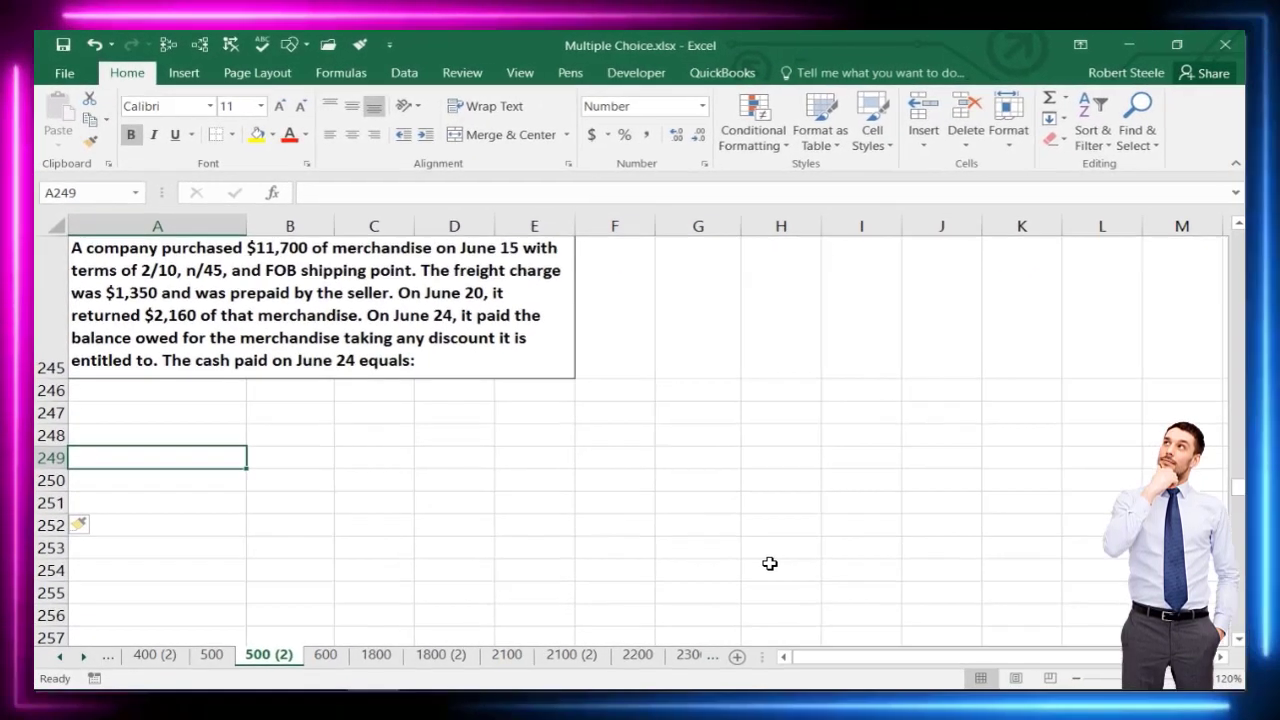
left_click(855, 392)
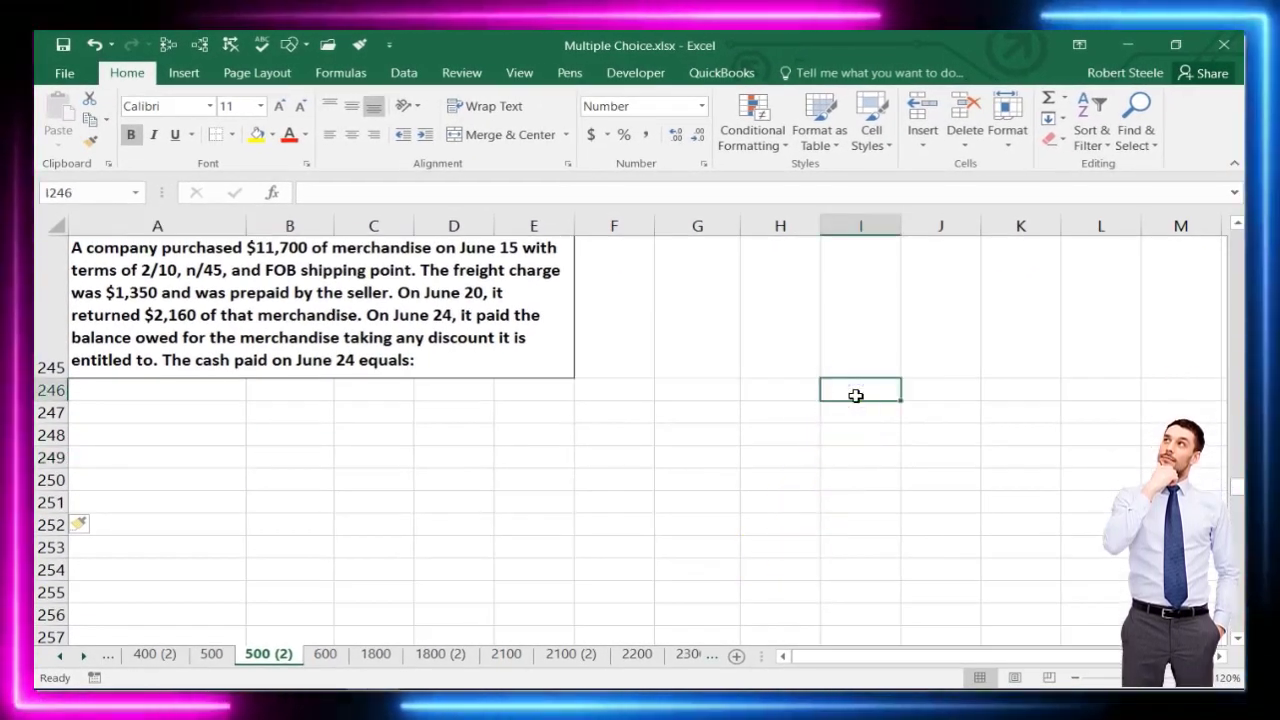
type("AP")
key("Return")
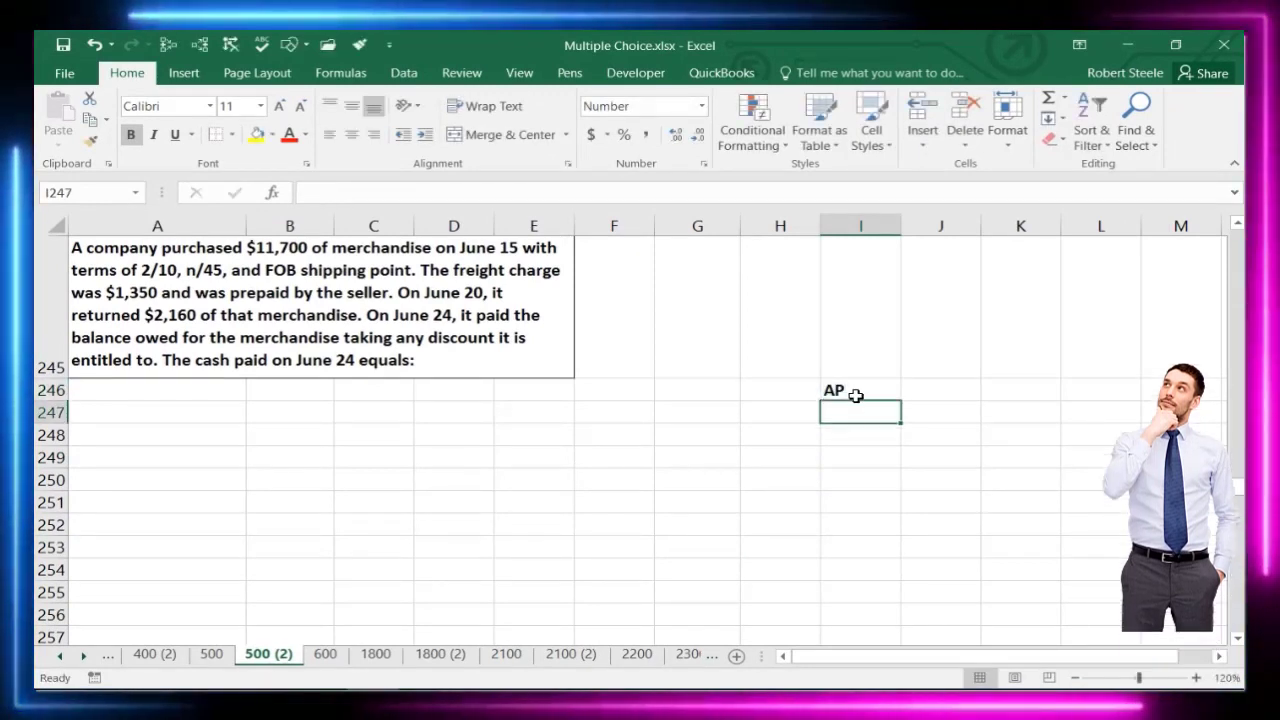
left_click(856, 395)
mouse_move(856, 395)
left_mouse_down()
mouse_move(908, 388)
mouse_move(860, 390)
left_mouse_up()
left_click_drag(875, 390, 906, 392)
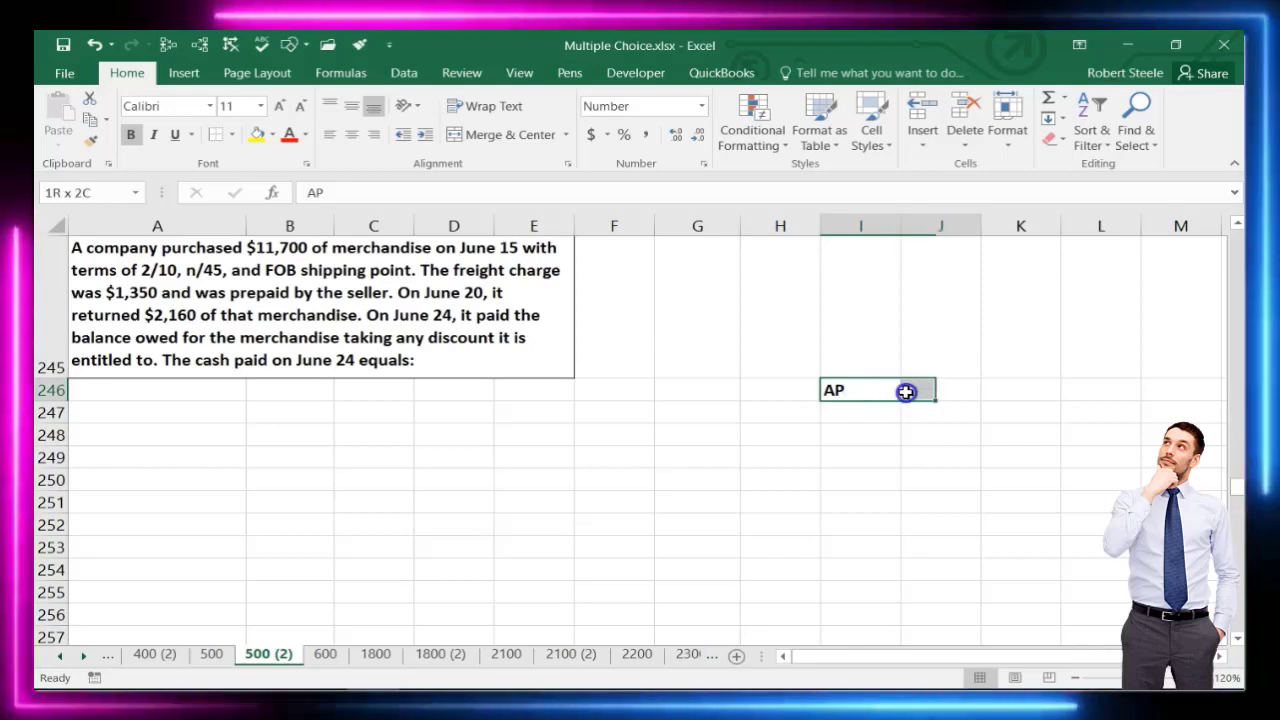
left_click(450, 134)
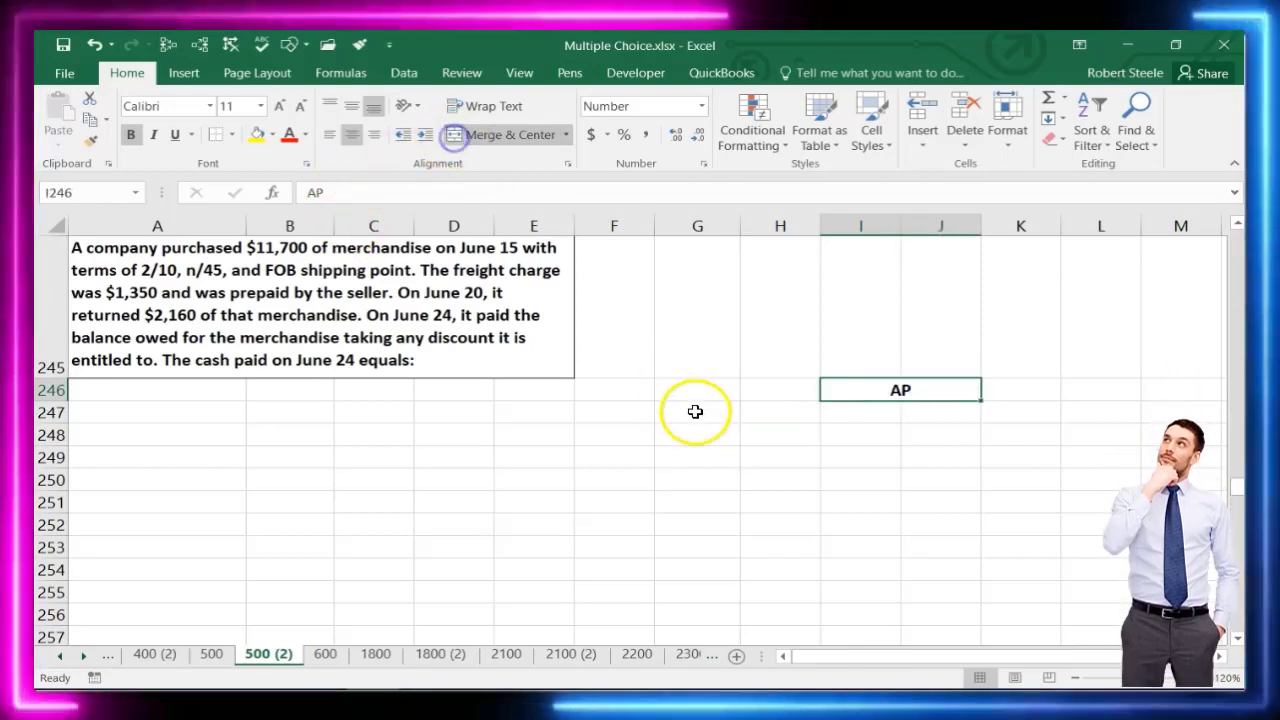
Rule the AP T-account with a bottom border under its heading and a left border along J247:J254
left_click(230, 135)
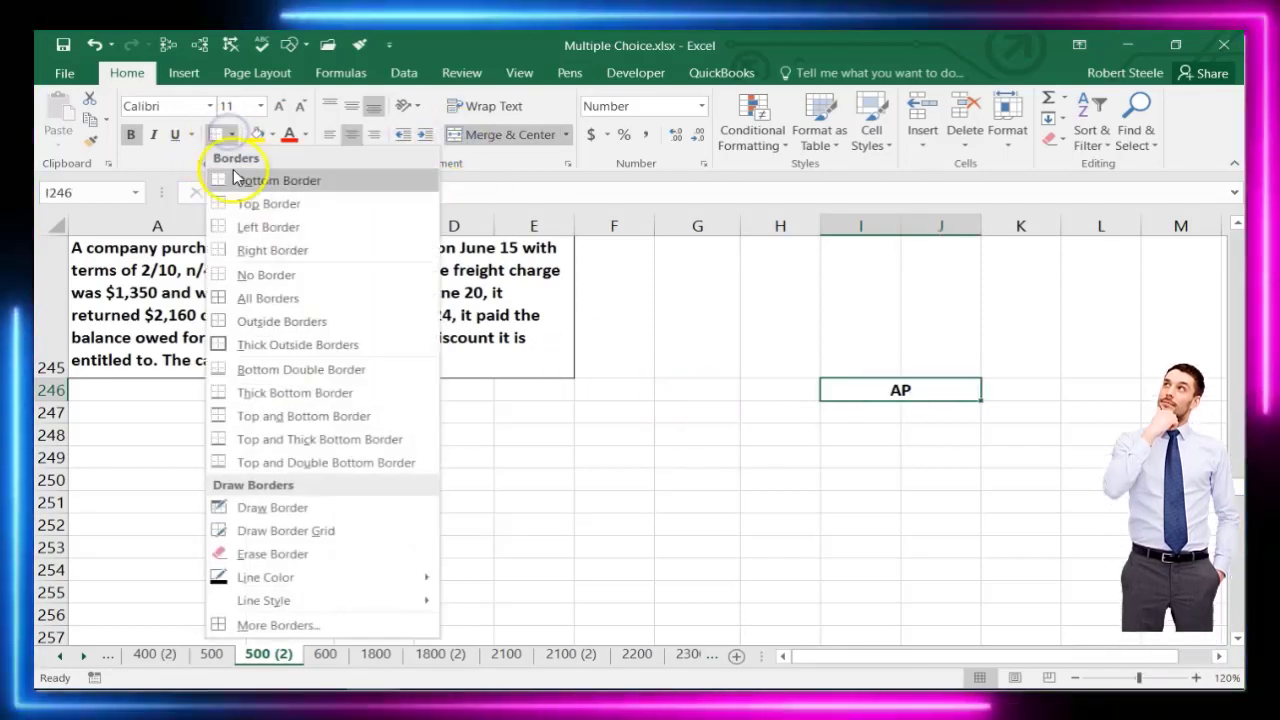
left_click(245, 177)
left_click(860, 457)
left_click_drag(929, 420, 942, 564)
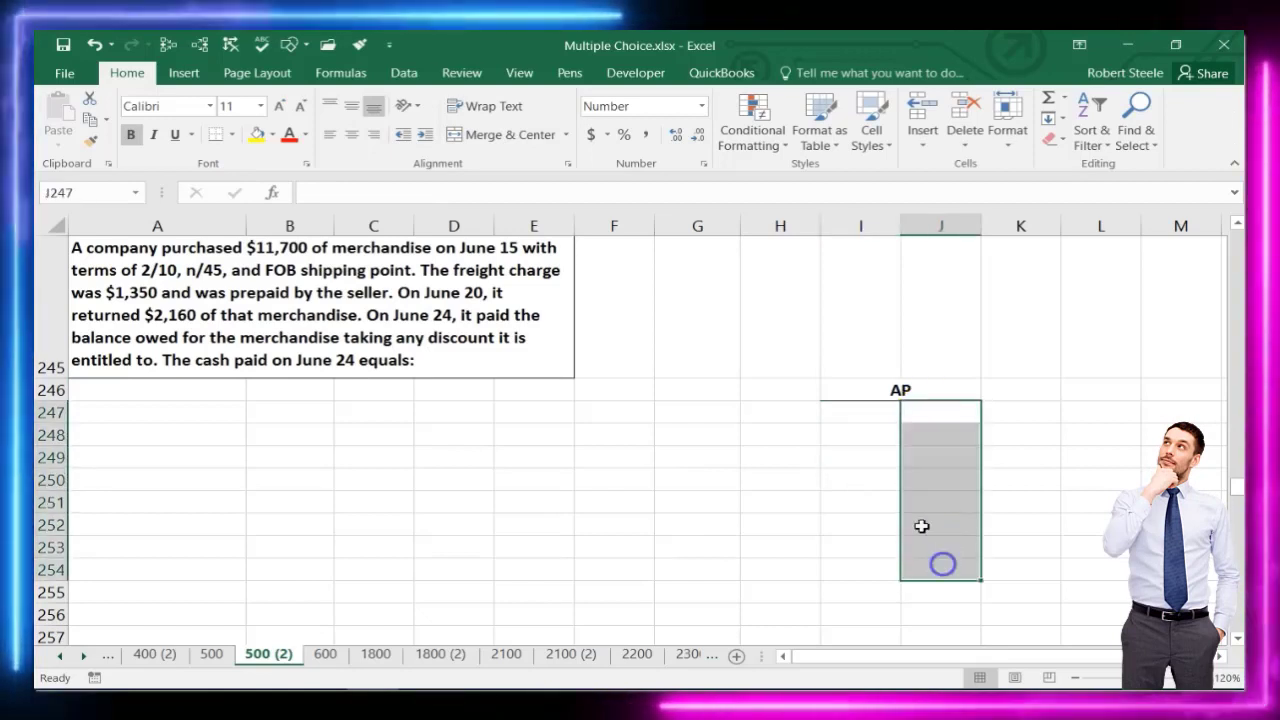
left_click(230, 135)
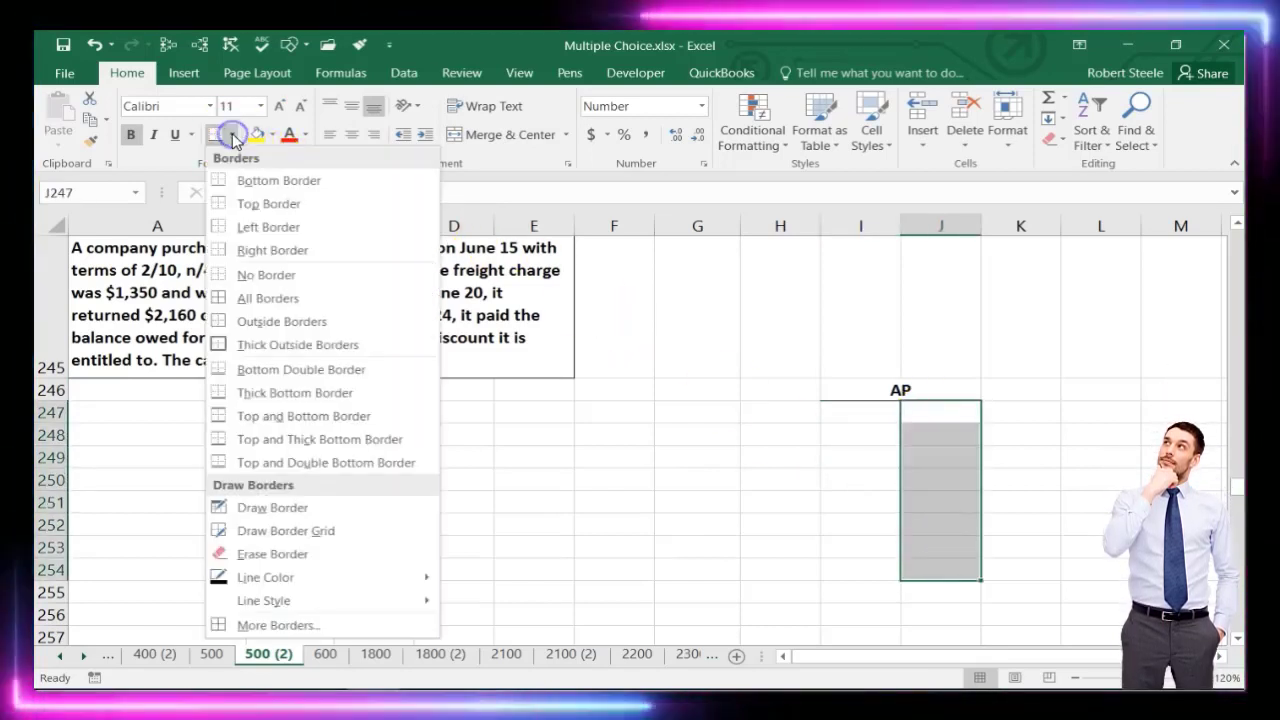
left_click(240, 220)
Record the June 15 merchandise purchase debit with Inv in A246 and 11,700 in B246
left_click(222, 452)
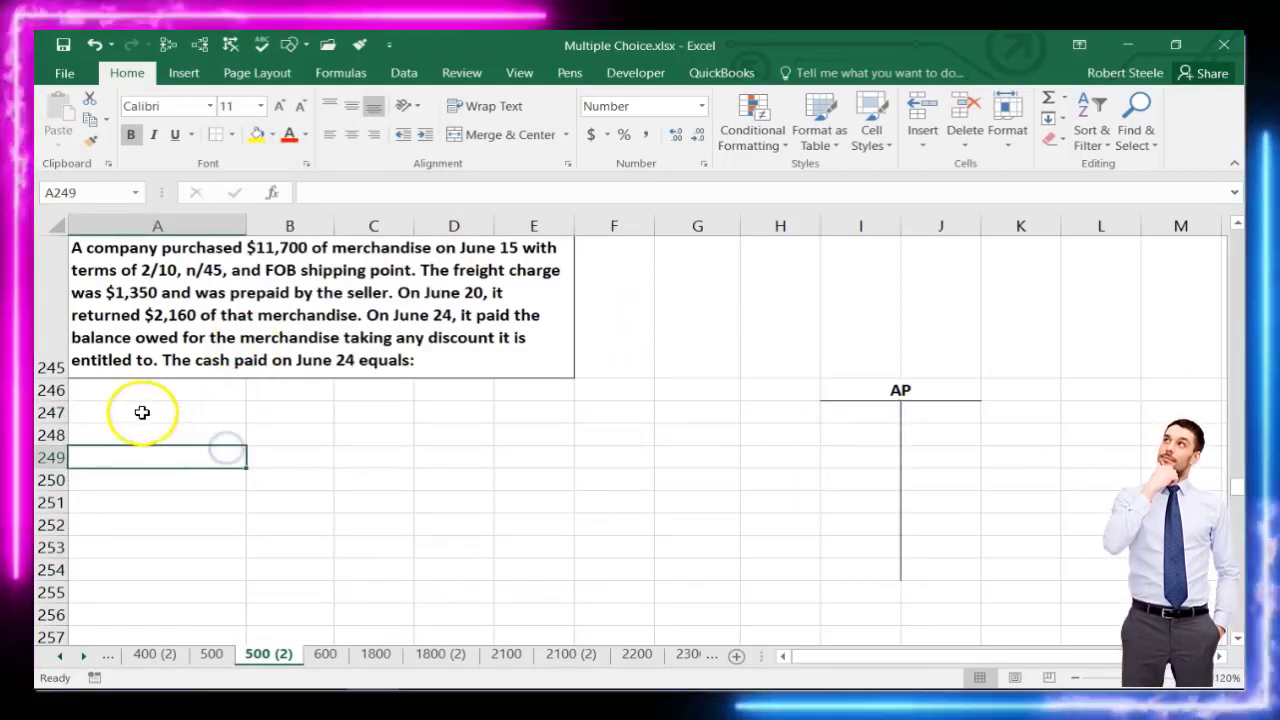
left_click(120, 397)
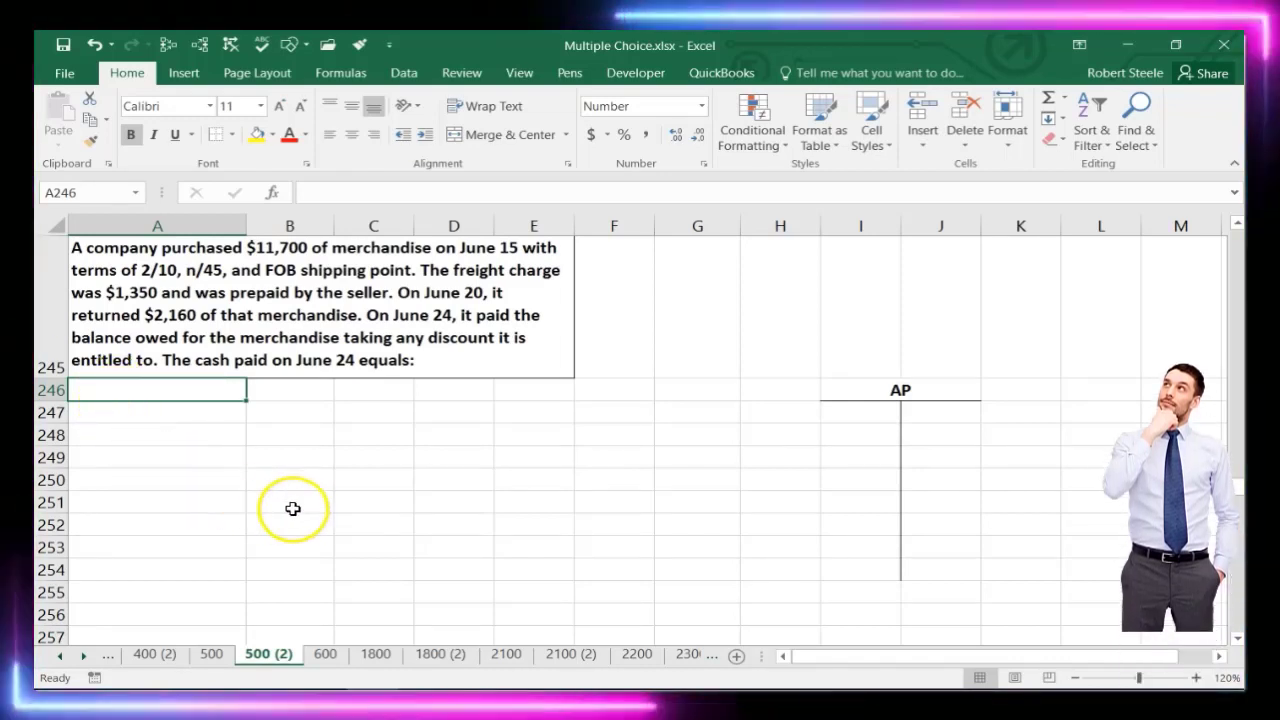
type("I")
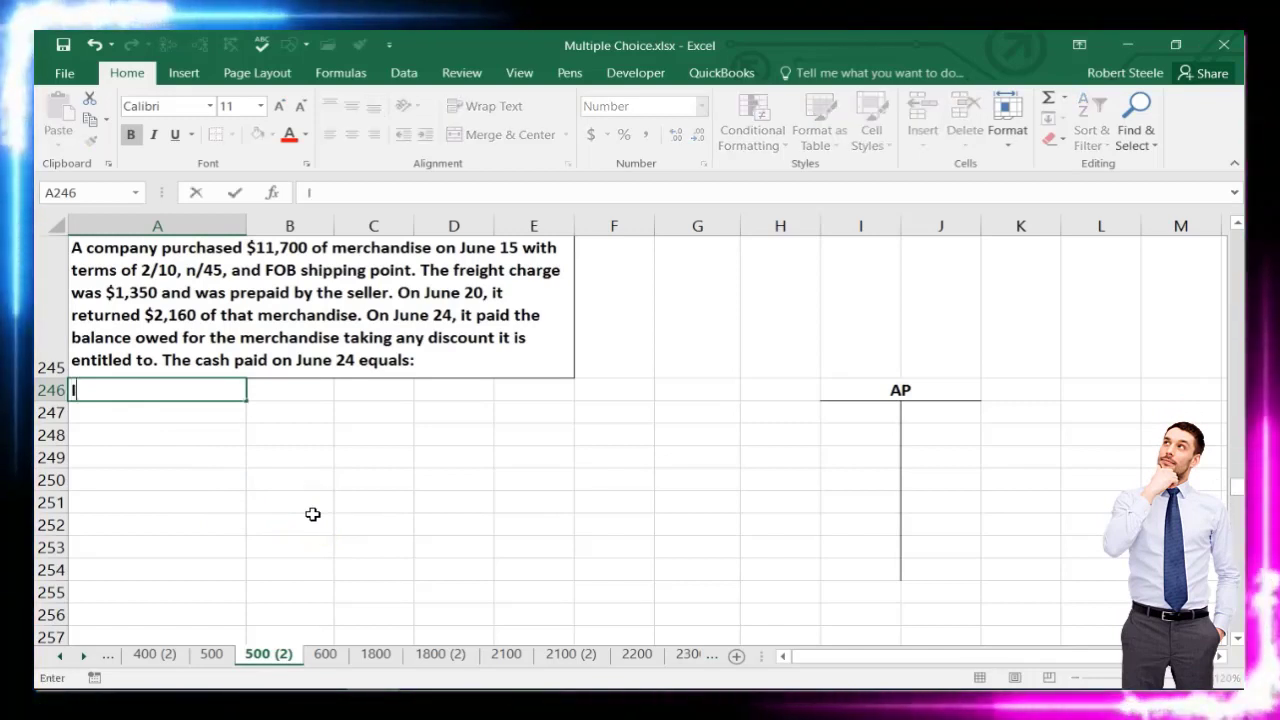
type("nv")
key("Tab")
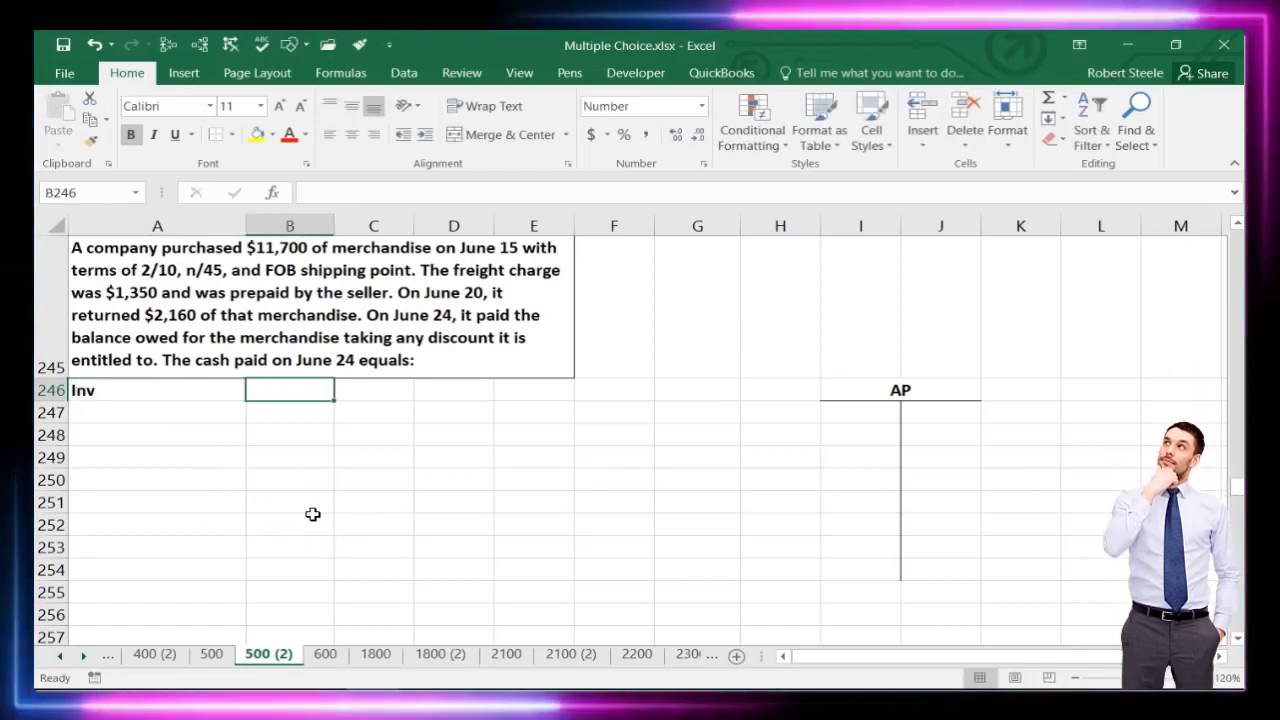
type("11700")
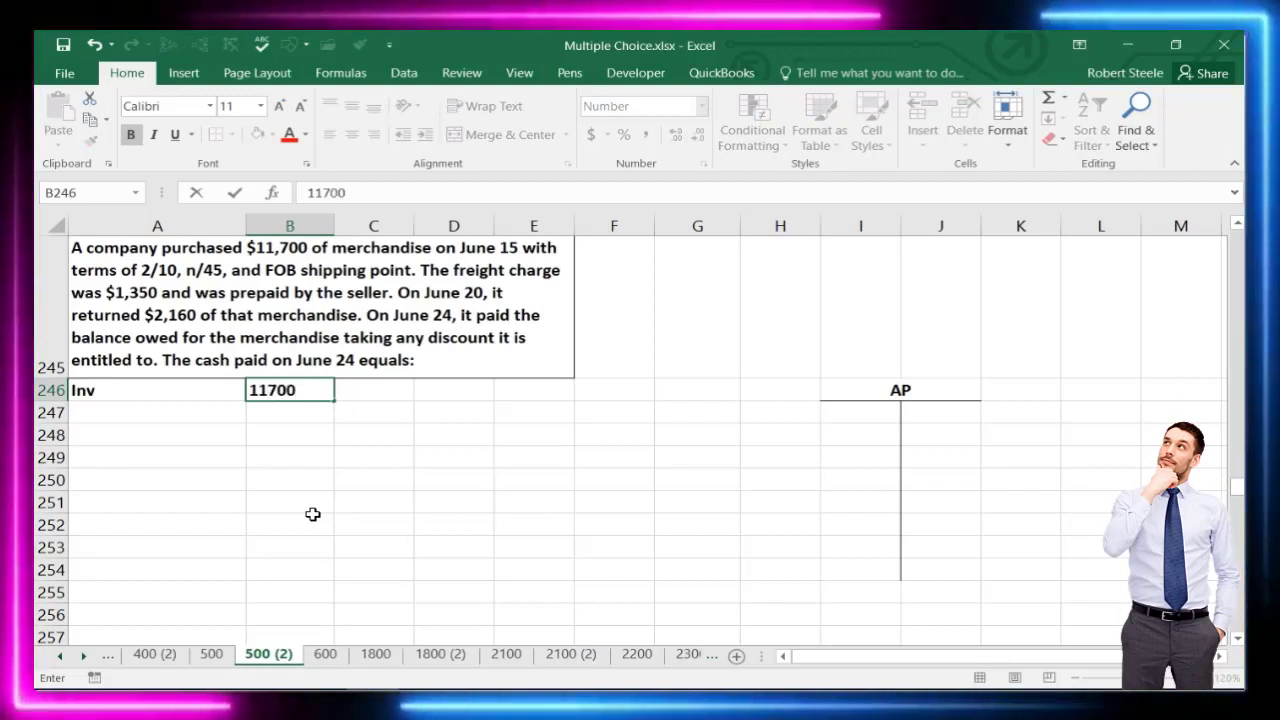
key("Return")
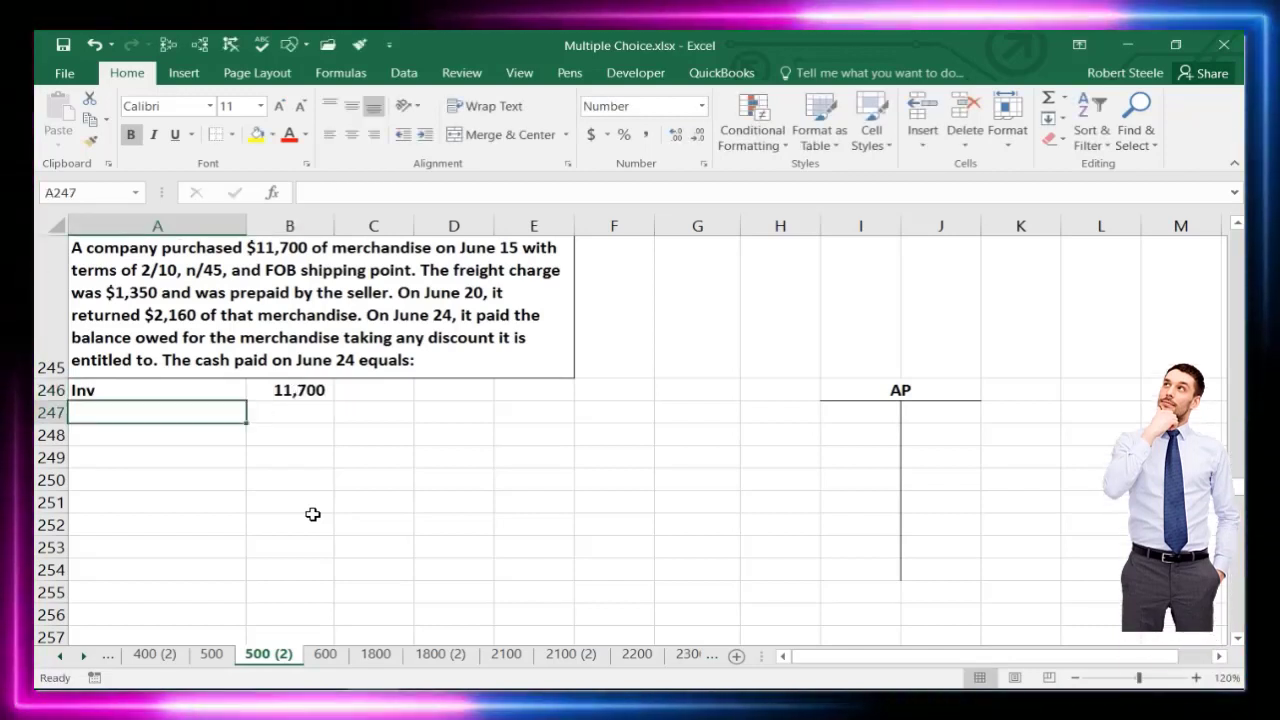
Credit AP in row 247, setting C247 to the negative of B246 and labelling A247 AP
key("Right")
key("Right")
type("-")
key("Left")
key("Up")
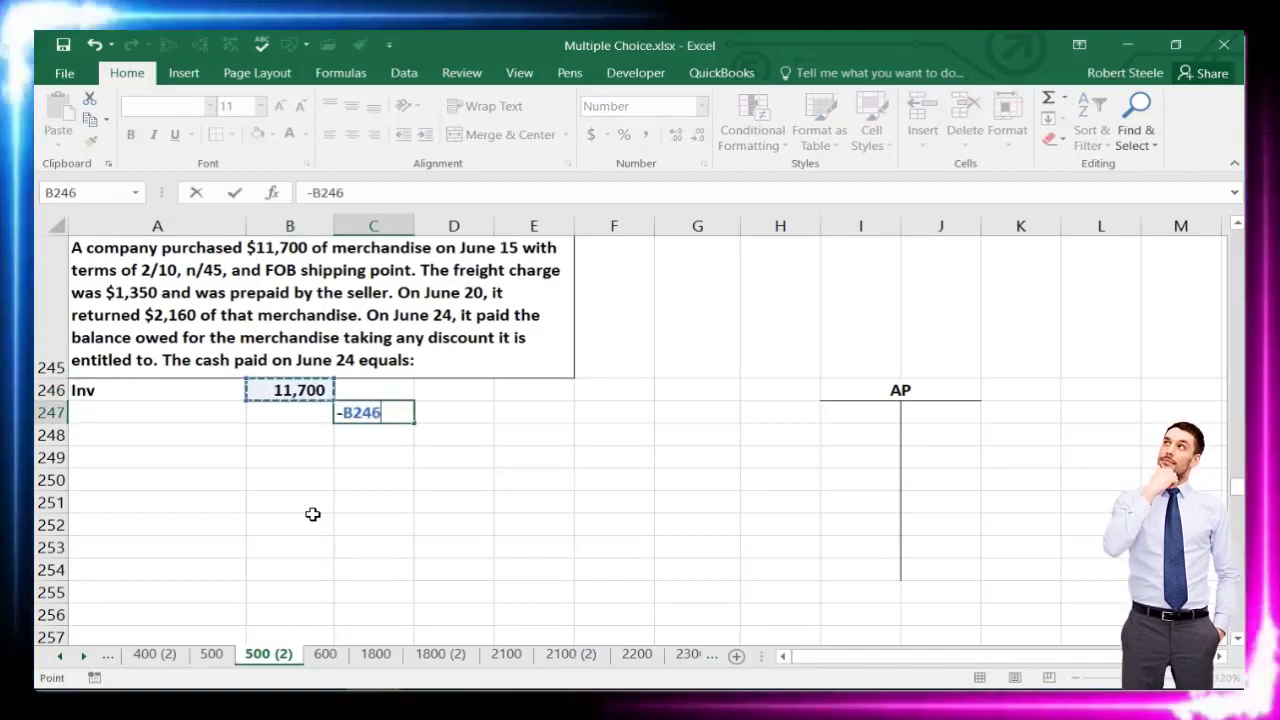
key("Return")
key("Left")
key("Left")
key("Up")
type("AP")
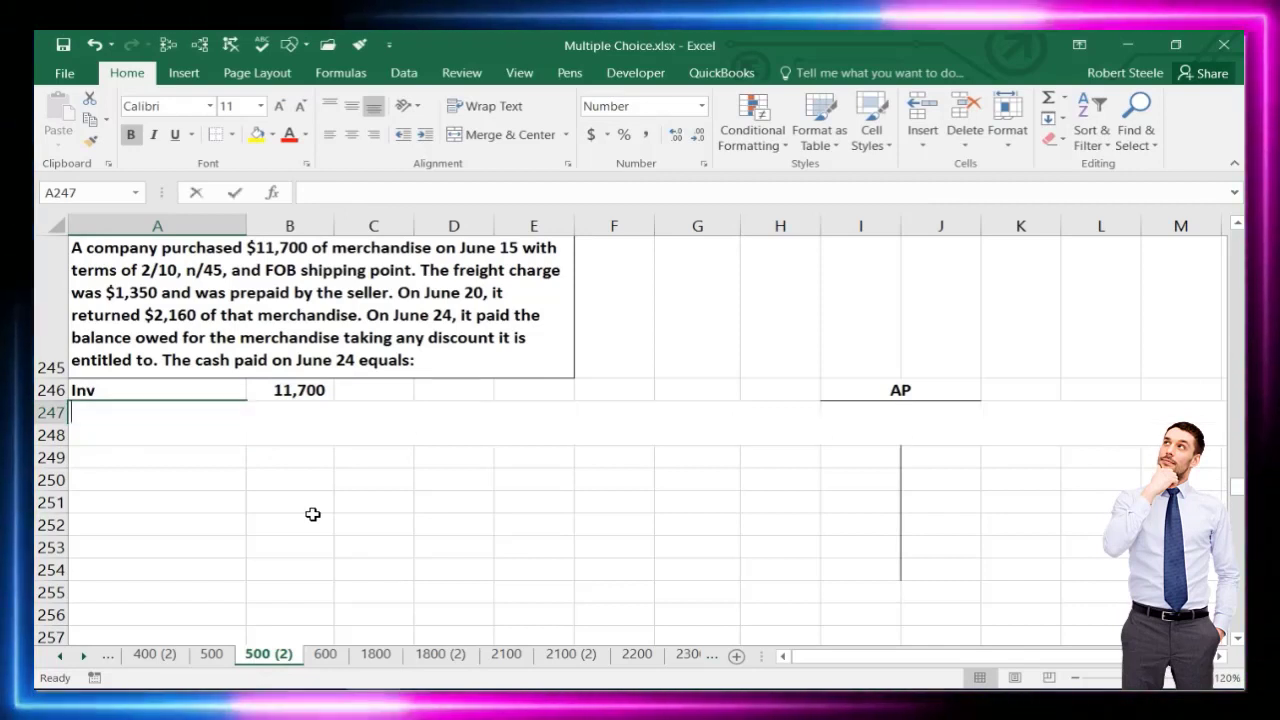
key("Return")
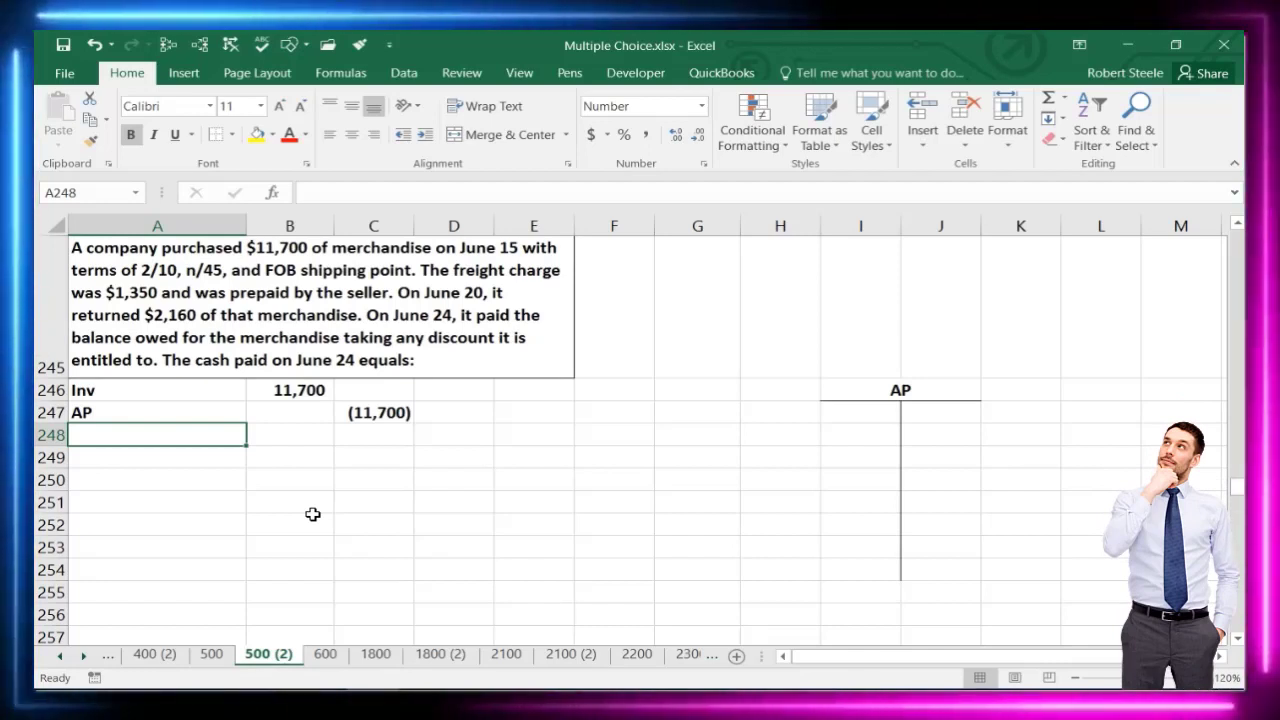
Post the purchase to the credit side of the AP T-account by linking J247 to C247
key("Right")
key("Right")
key("Right")
key("Right")
key("Right")
key("Right")
key("Right")
key("Right")
key("Right")
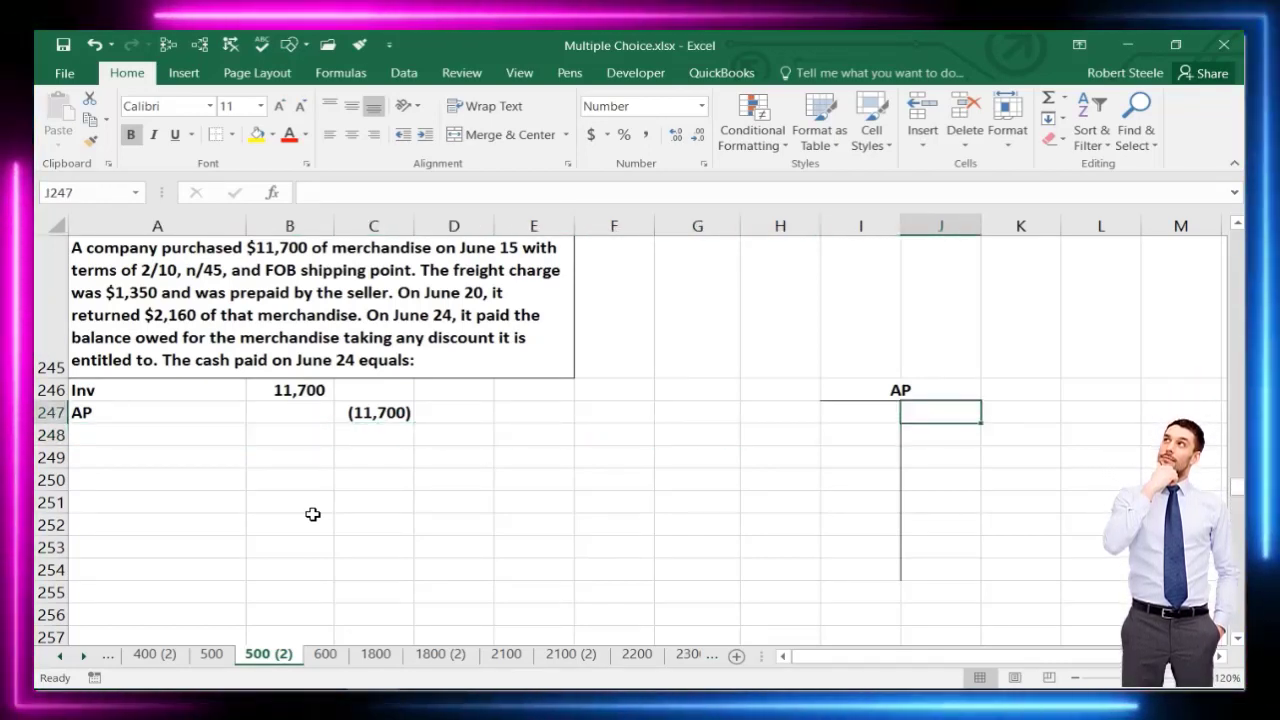
type("=")
left_click(366, 414)
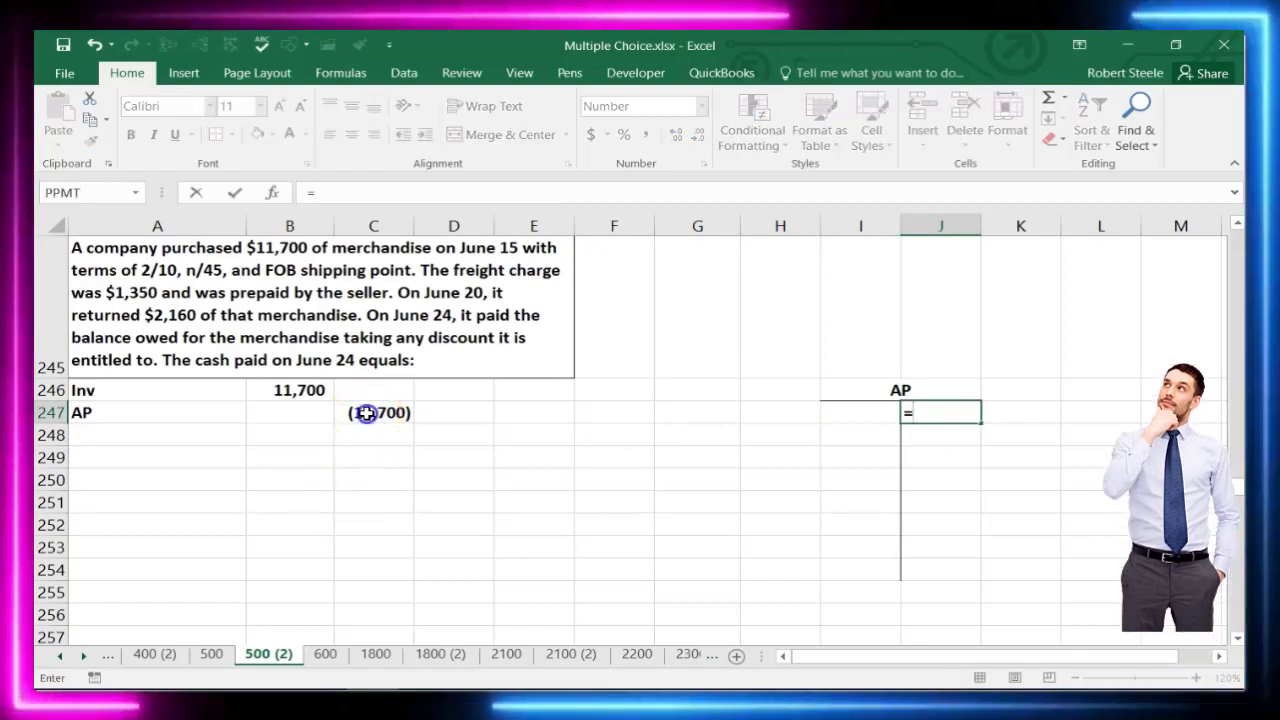
key("Return")
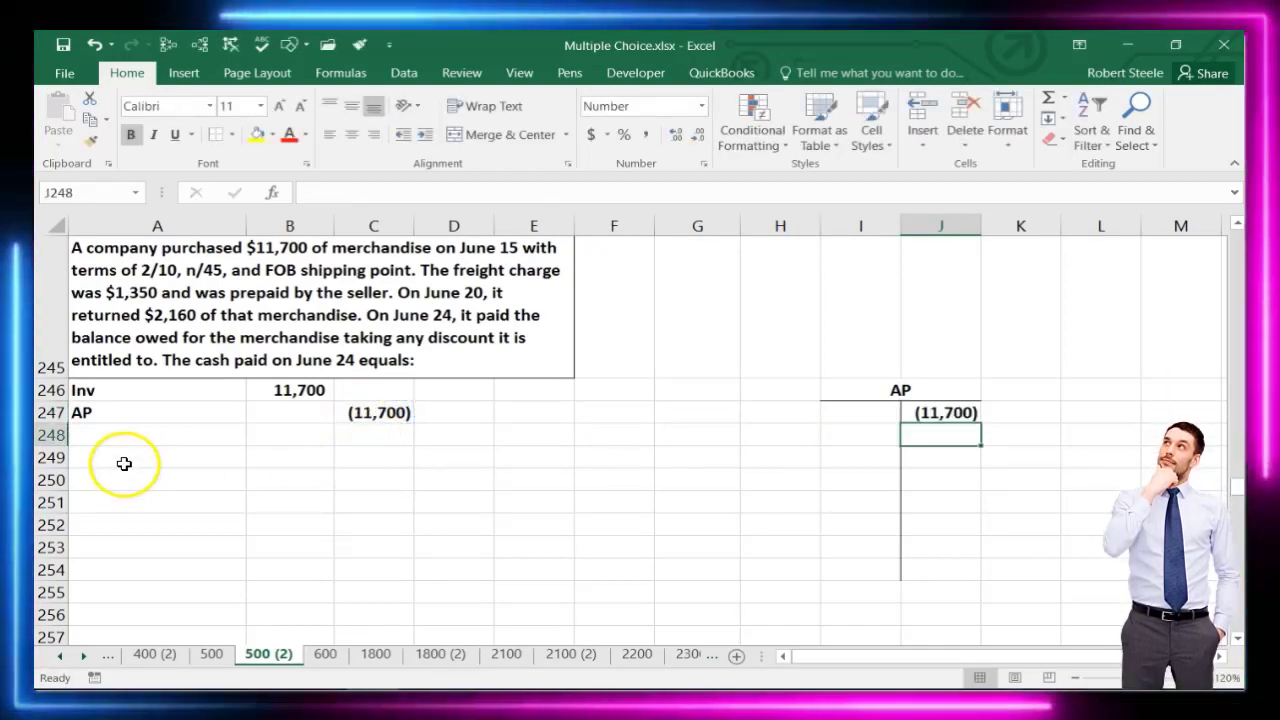
Record the freight debit with Inv in A249 and 1,350 in B249
left_click(118, 453)
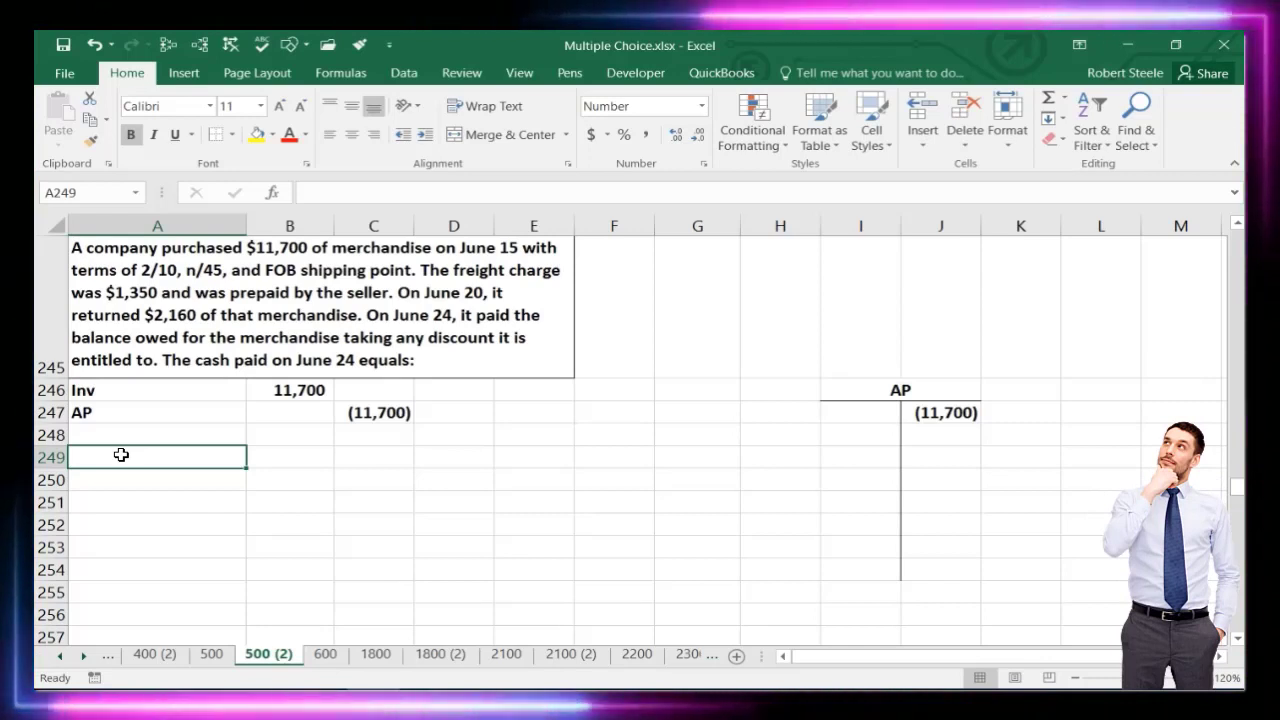
type("Inv")
key("Tab")
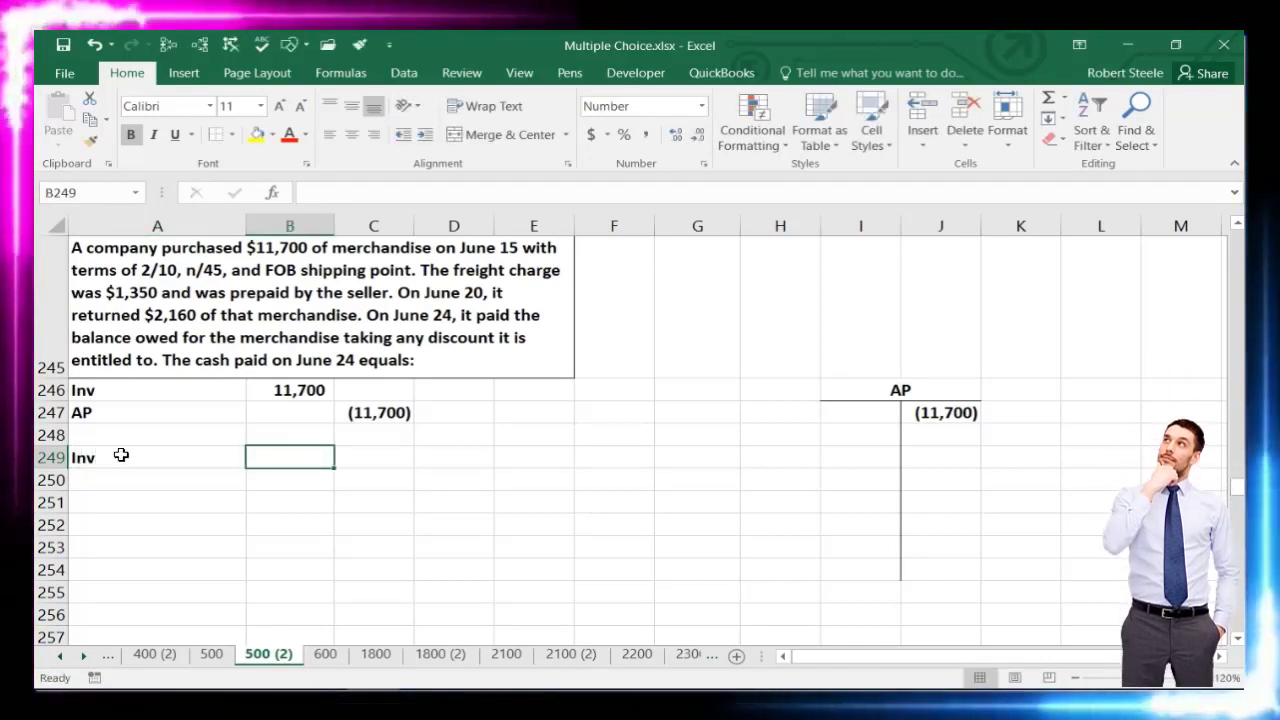
type("1350")
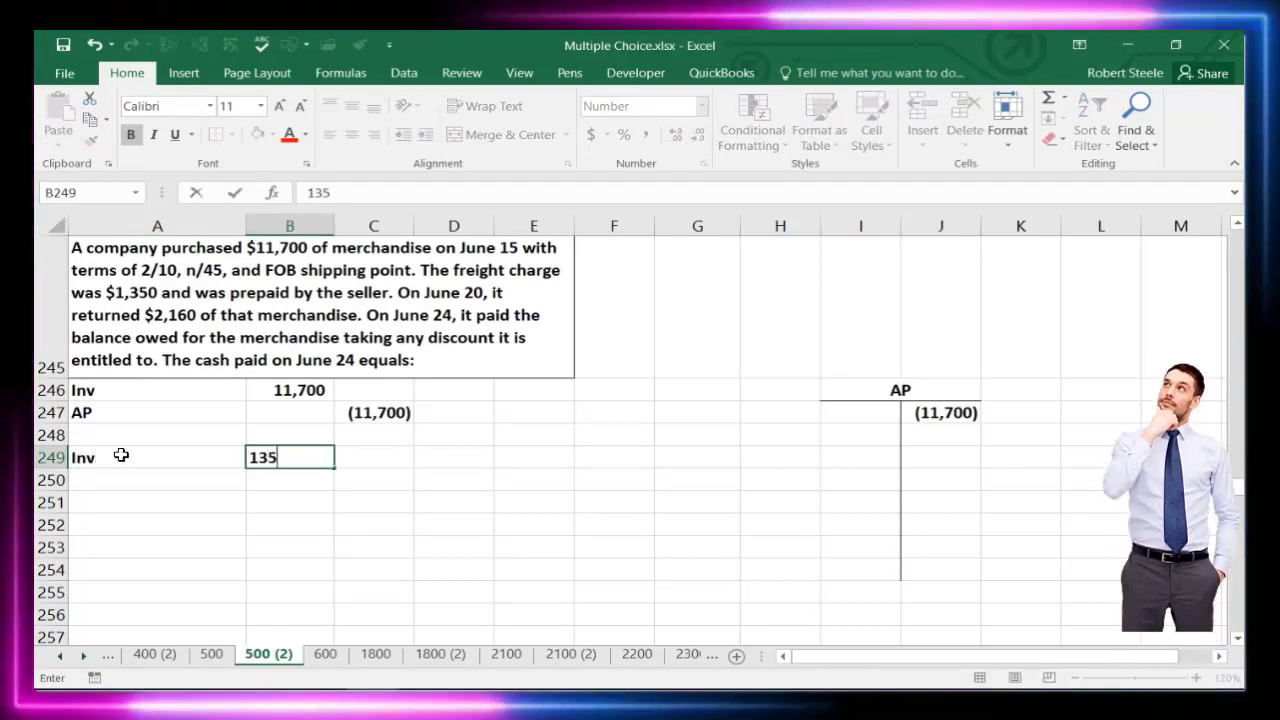
key("Return")
Credit AP for the freight in row 250, setting C250 to the negative of B249 and labelling A250 AP
key("Tab")
key("Tab")
type("=-B249")
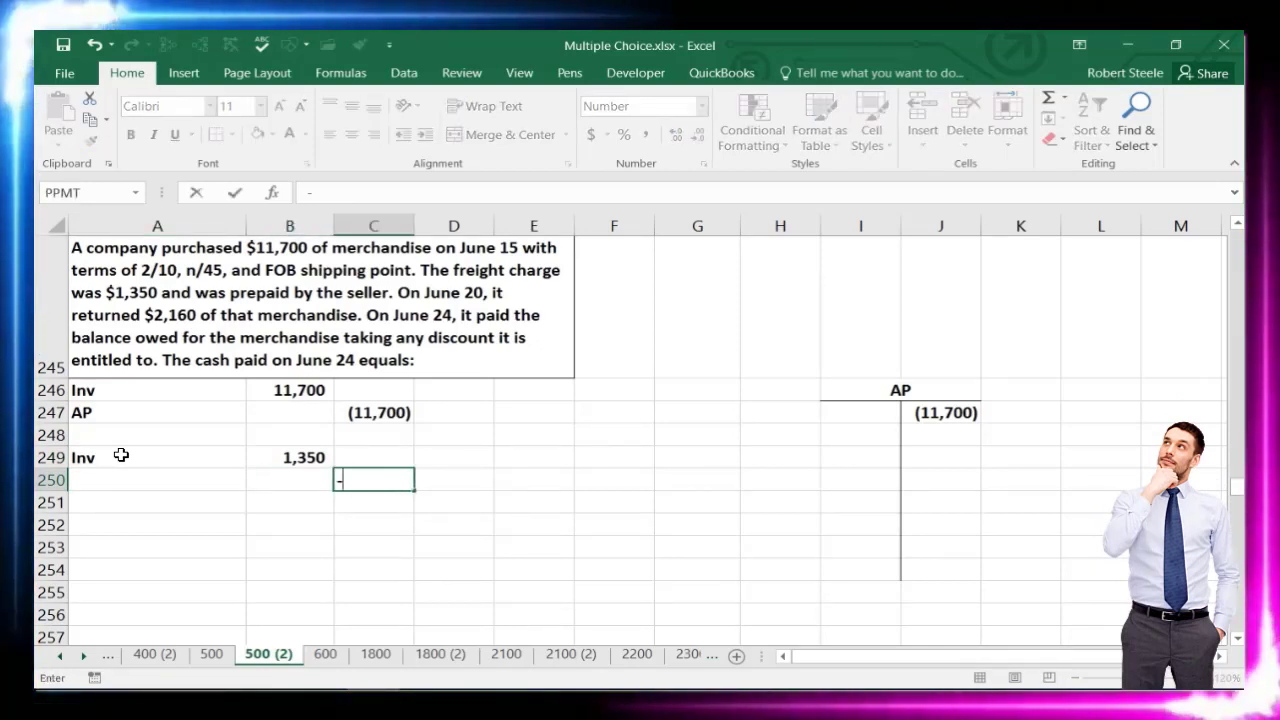
key("Return")
key("Up")
key("Left")
key("Left")
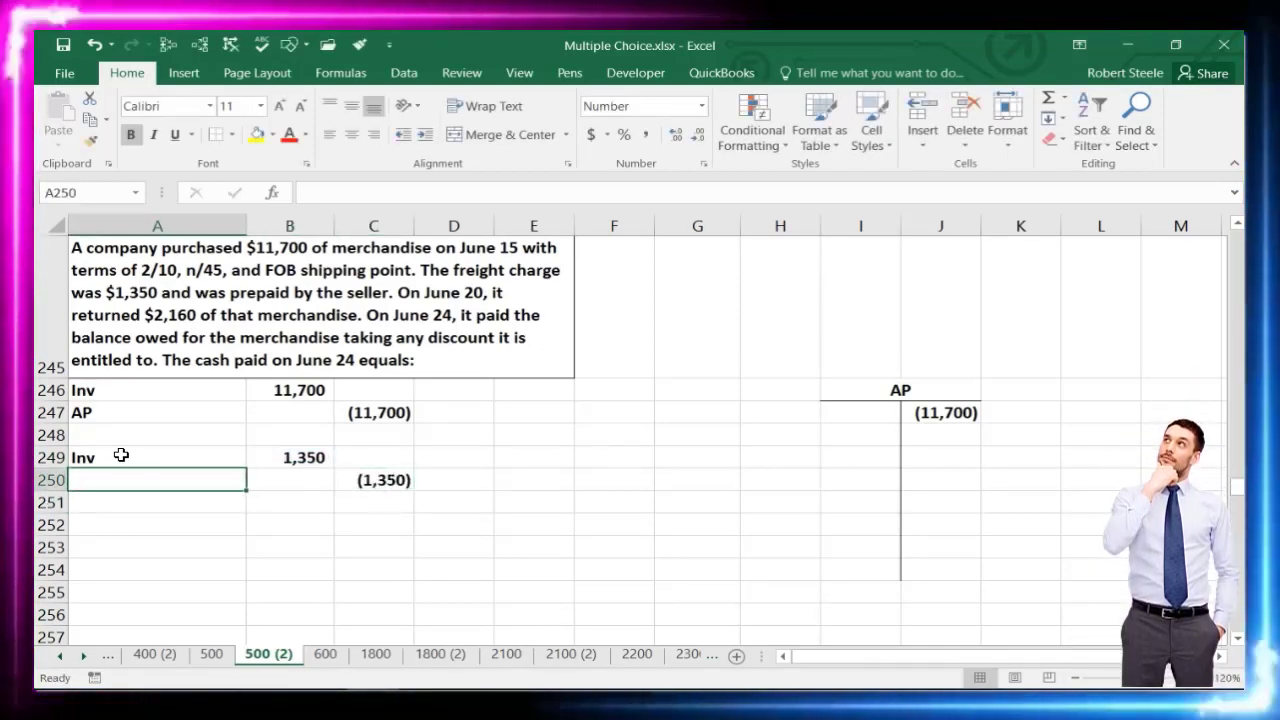
type("AP")
Post the freight to the credit side of the AP T-account by linking J248 to C250
key("Right")
key("Right")
key("Right")
key("Right")
key("Right")
key("Right")
key("Right")
key("Right")
key("Right")
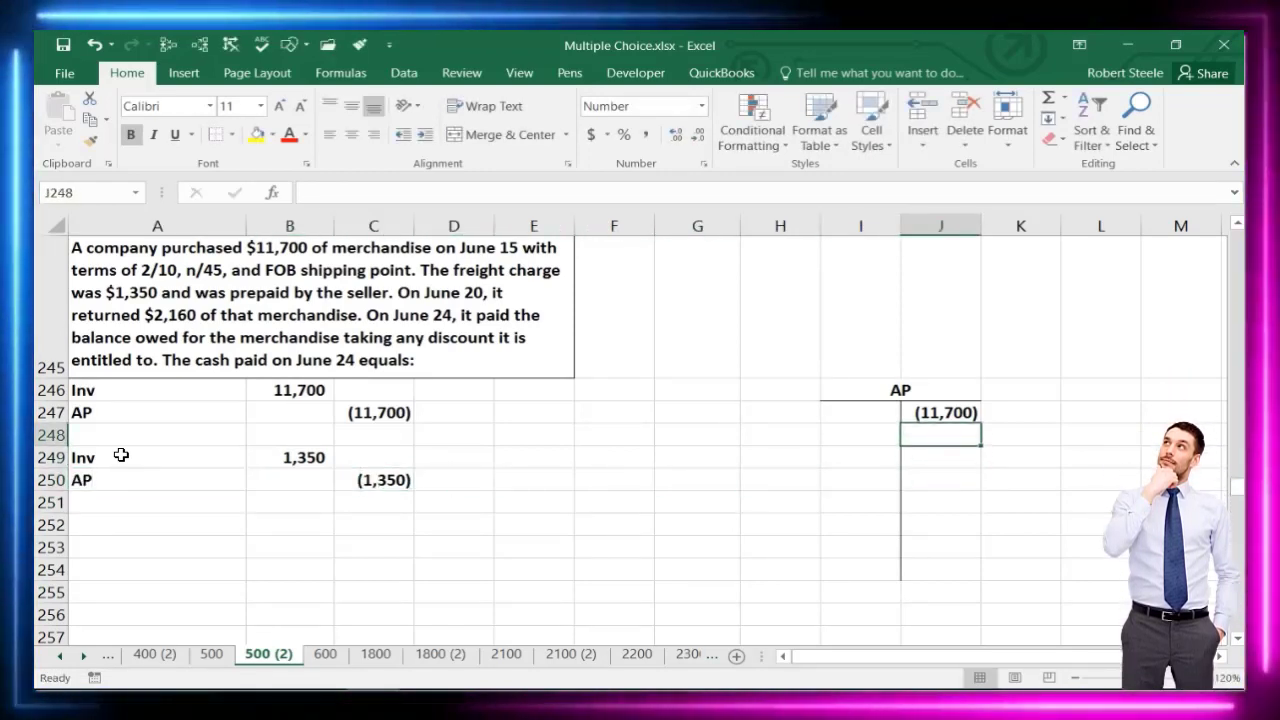
type("+")
left_click(390, 480)
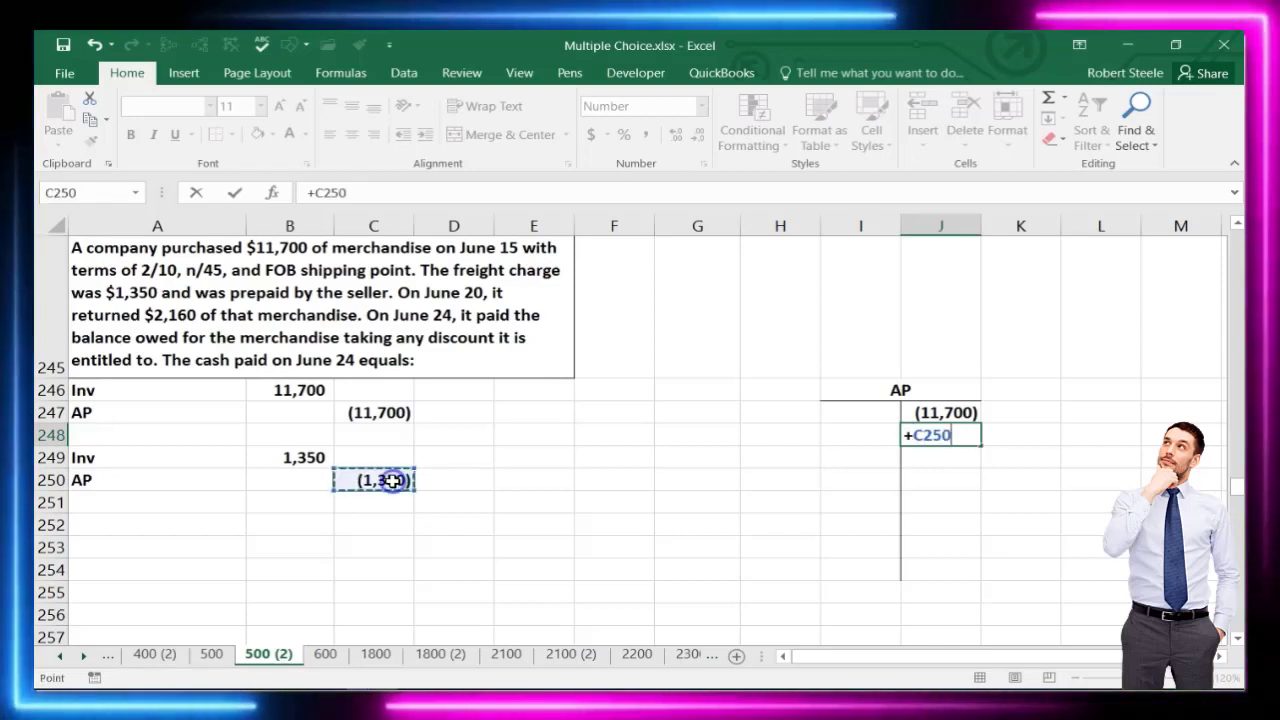
key("Return")
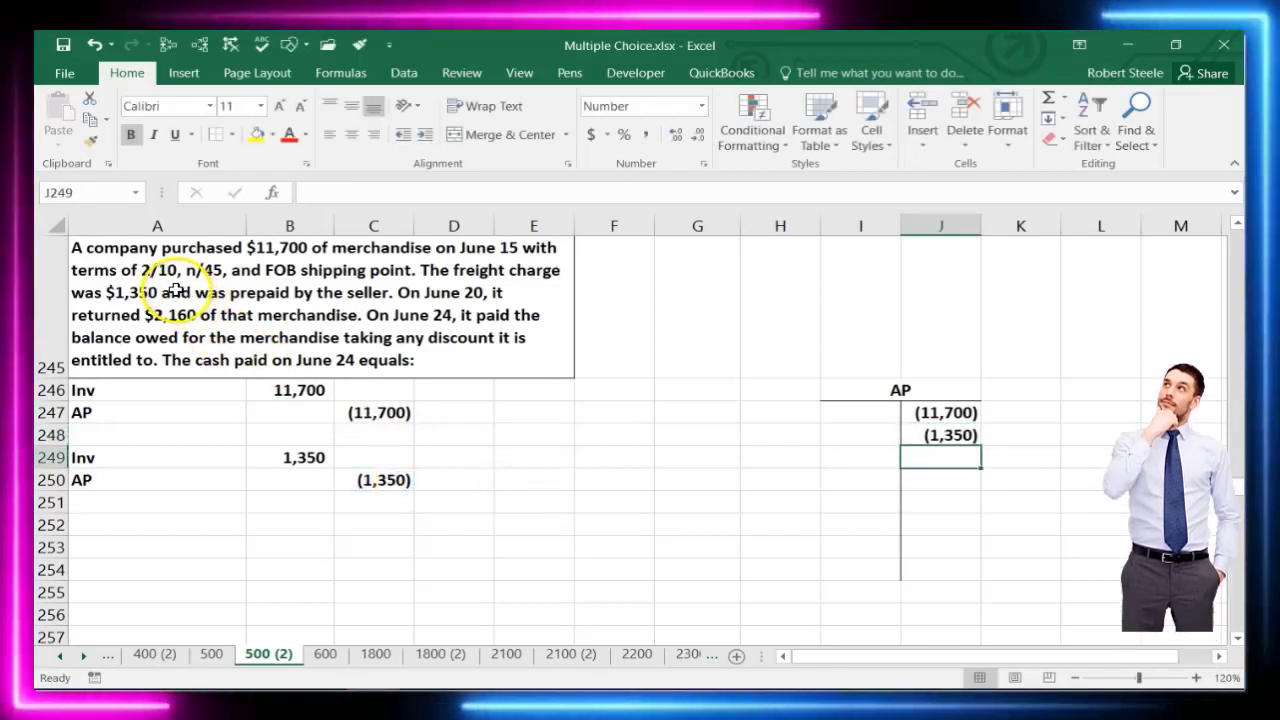
Highlight the freight amount in J248 with a light green fill
right_click(943, 435)
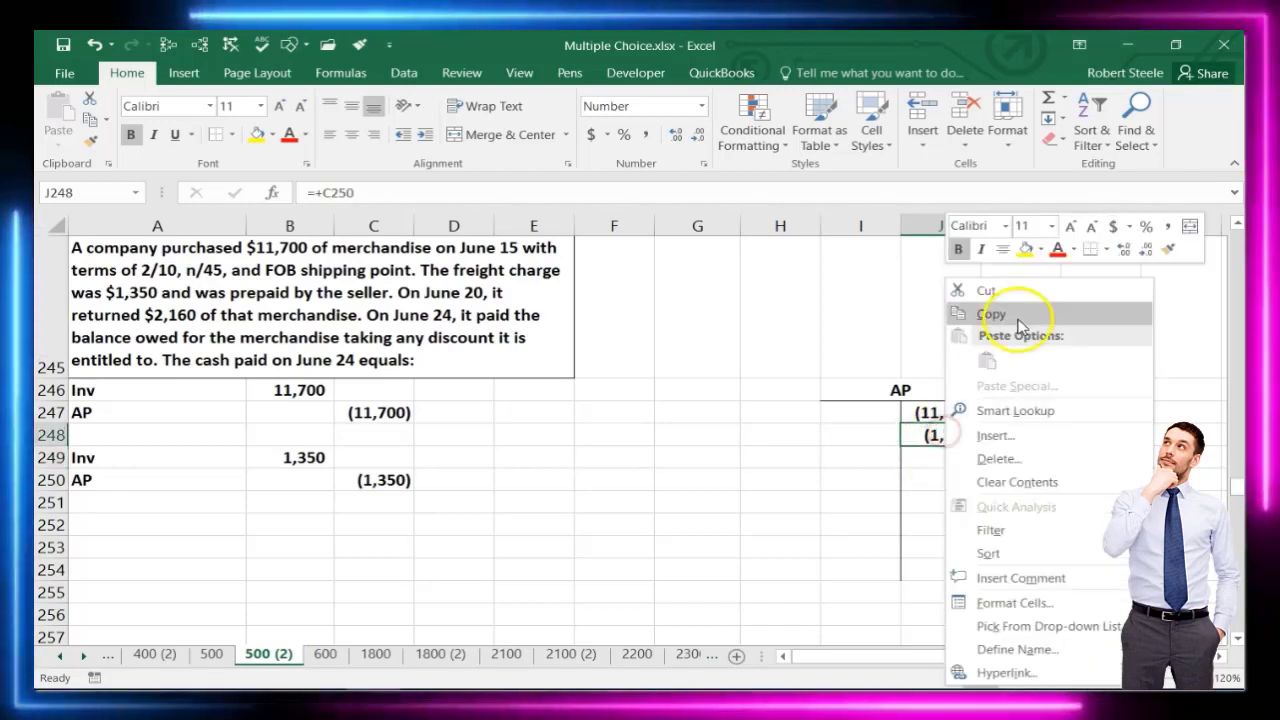
left_click(1040, 252)
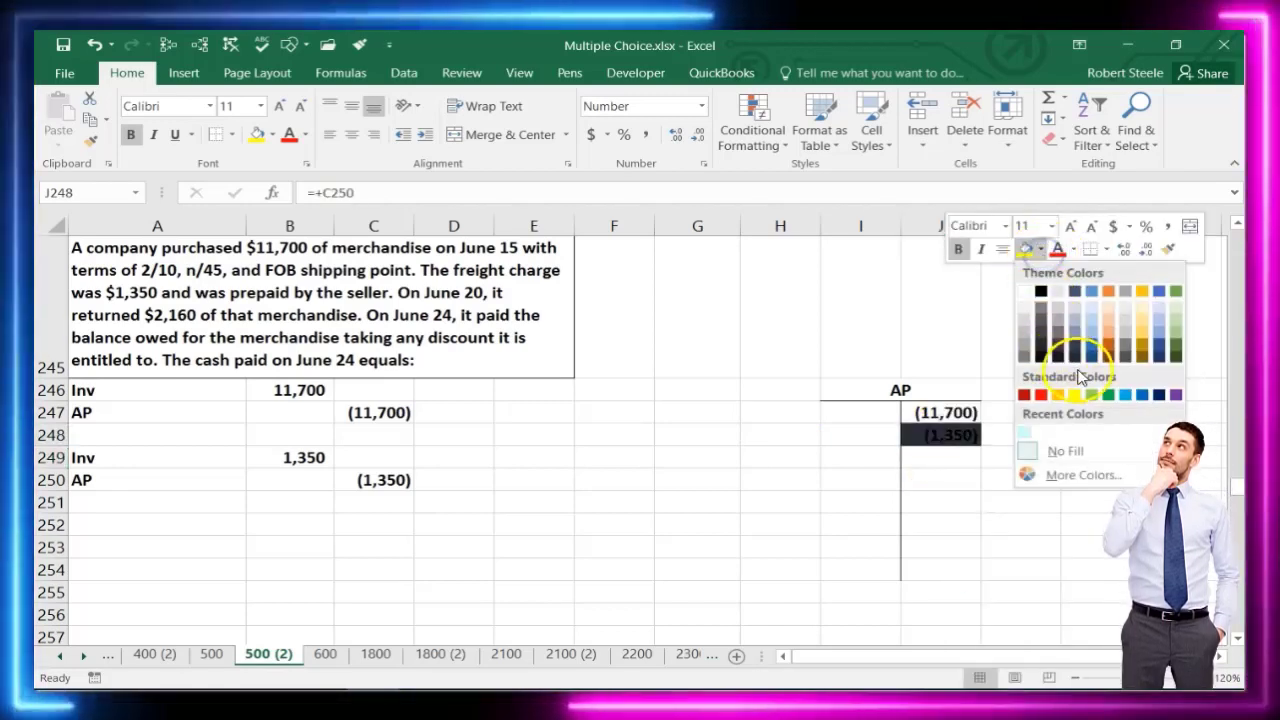
left_click(1091, 394)
left_click(681, 531)
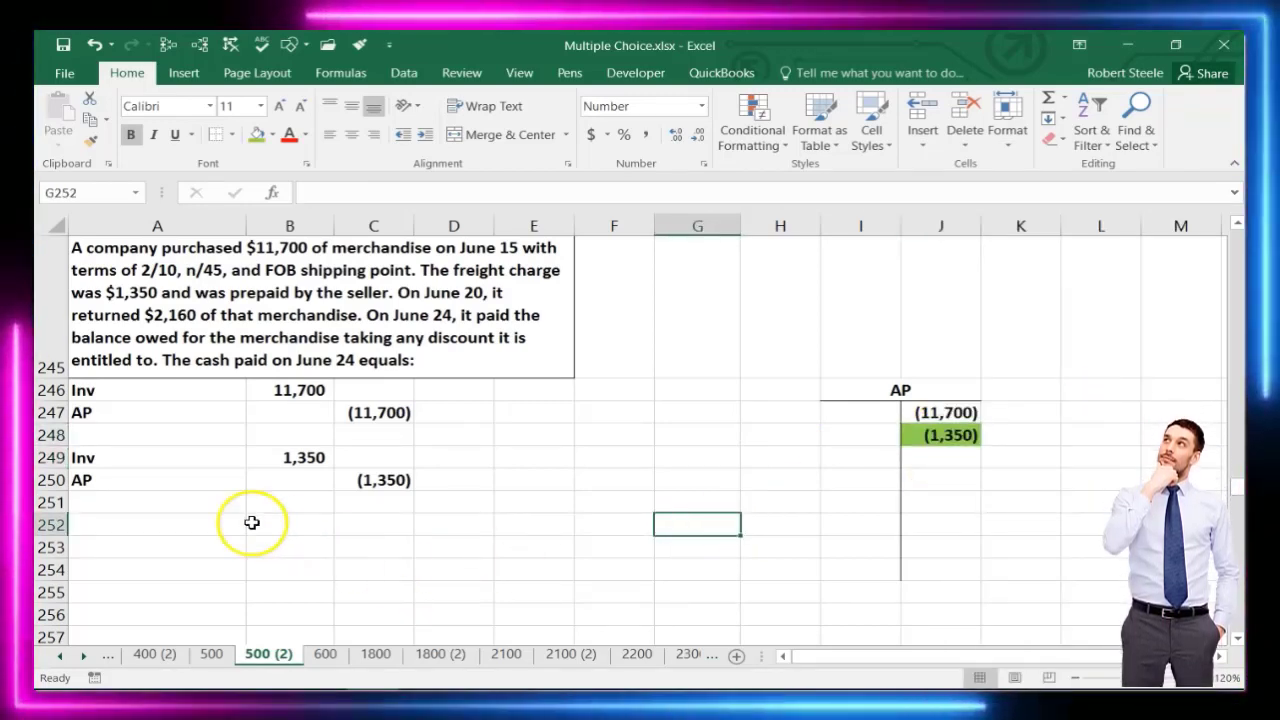
Record the inventory credit for the returned merchandise with Inv in A253 and -2160 in C253
left_click(138, 518)
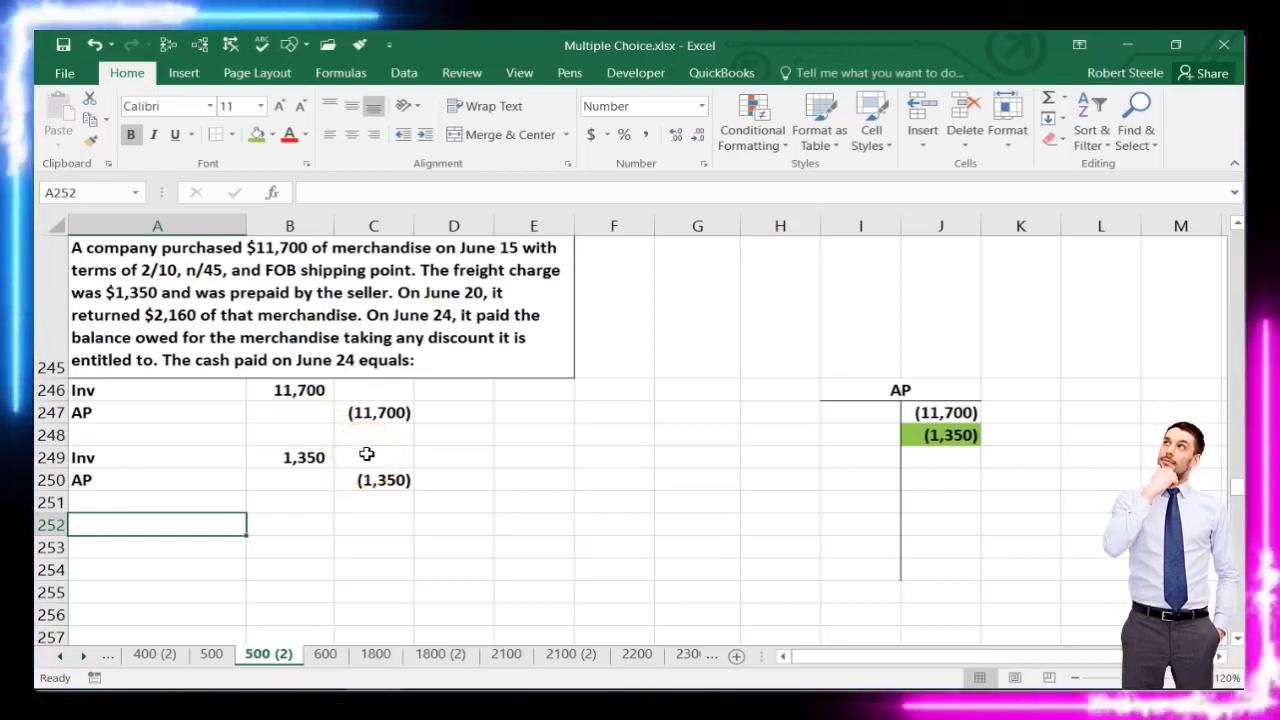
key("Down")
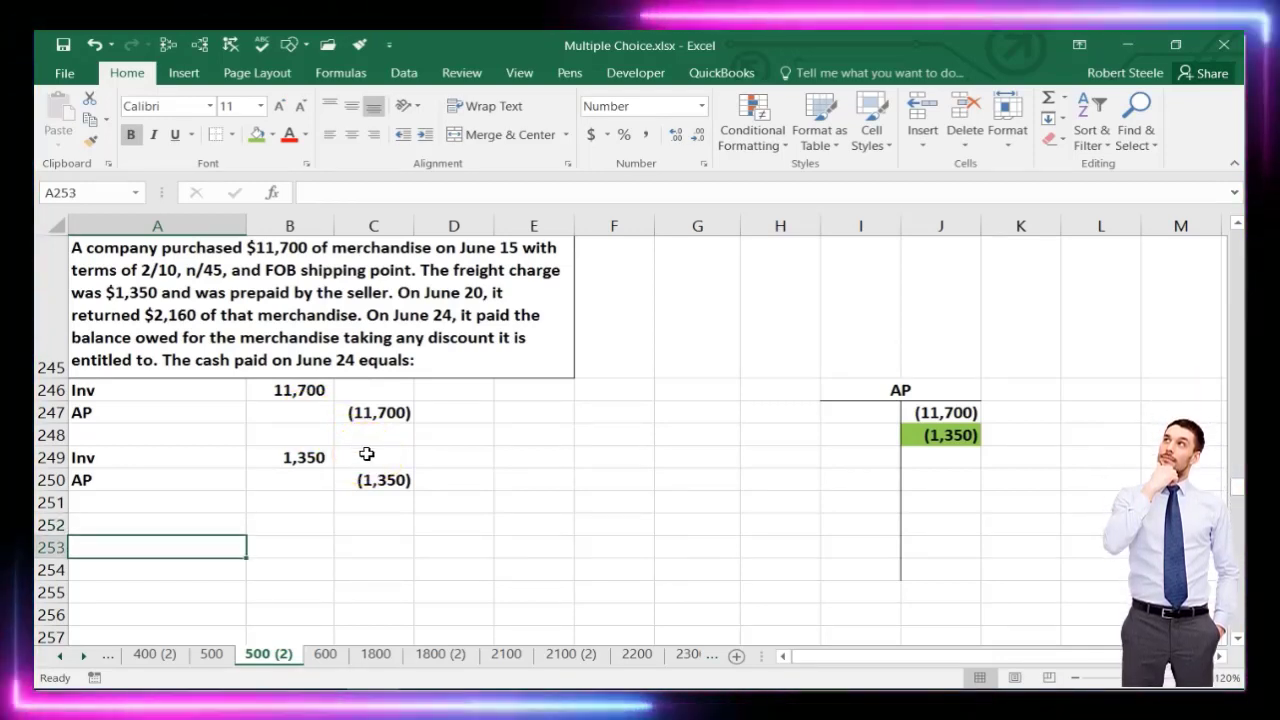
type("INv")
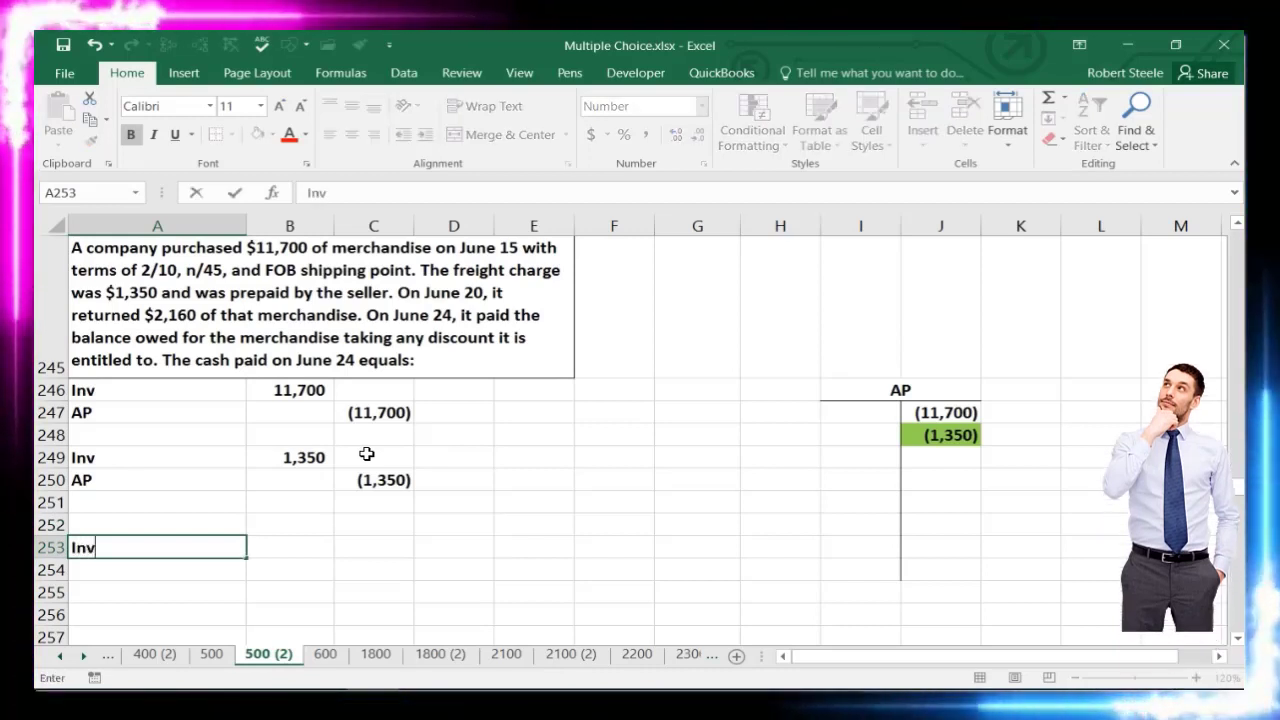
key("Tab")
key("Tab")
type("-")
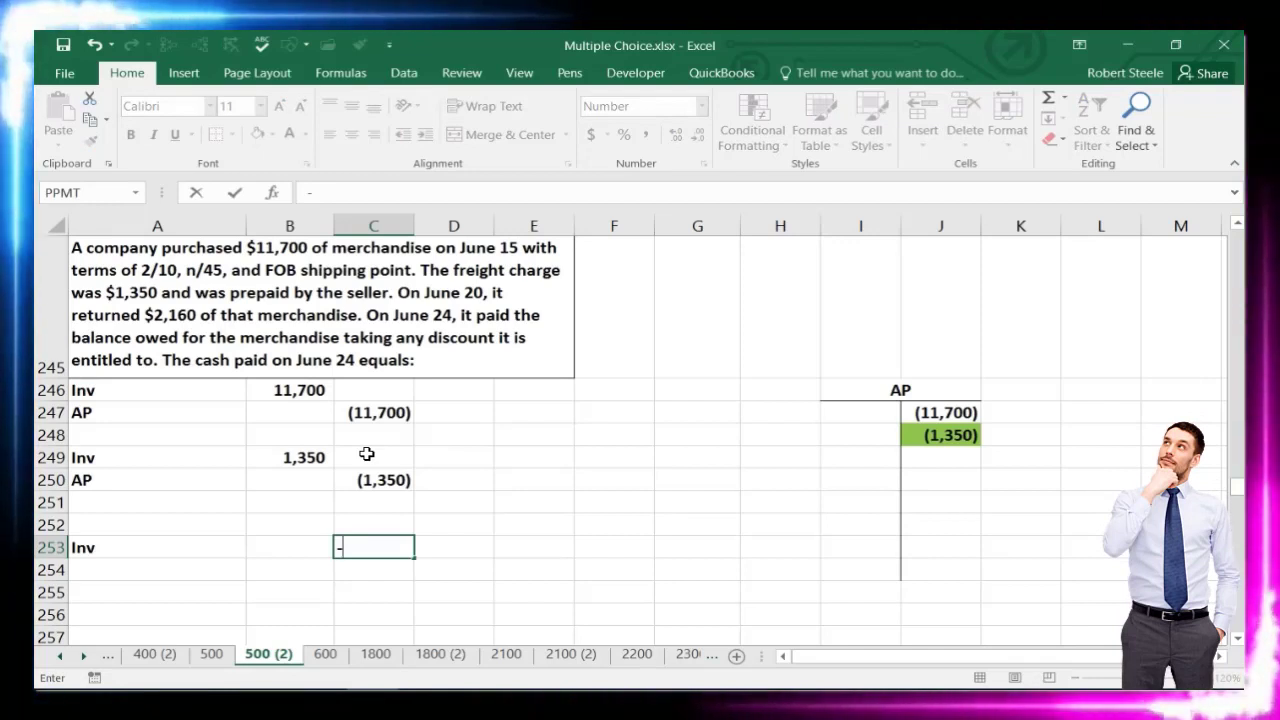
type("2160")
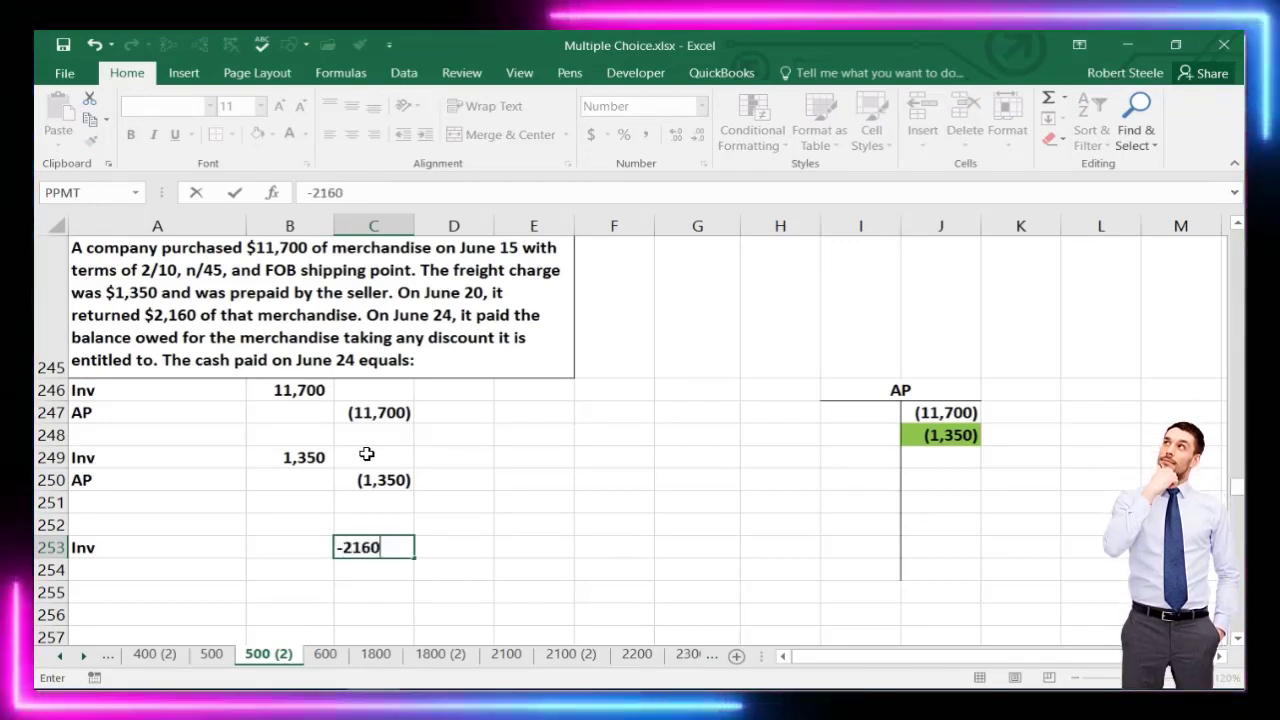
key("Return")
Debit AP for the return in row 252, setting B252 to the negative of C253 and labelling A252 AP
key("Right")
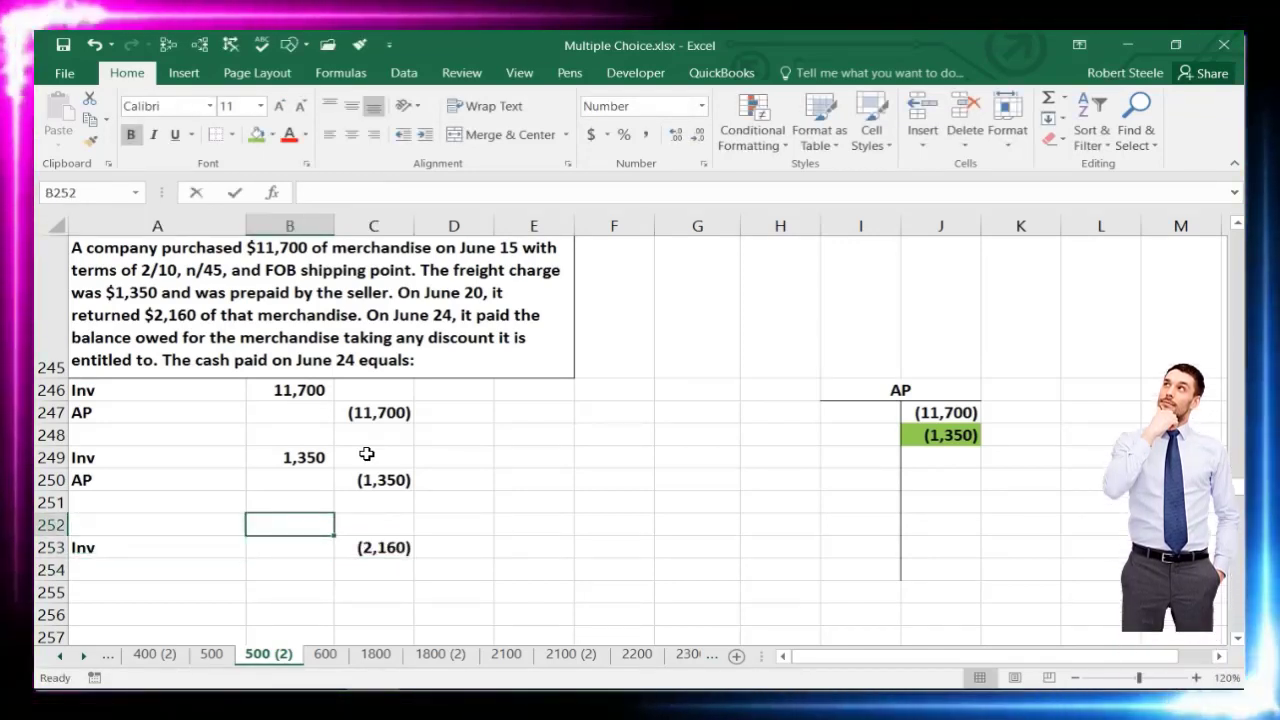
type("=-")
key("Down")
key("Right")
key("Return")
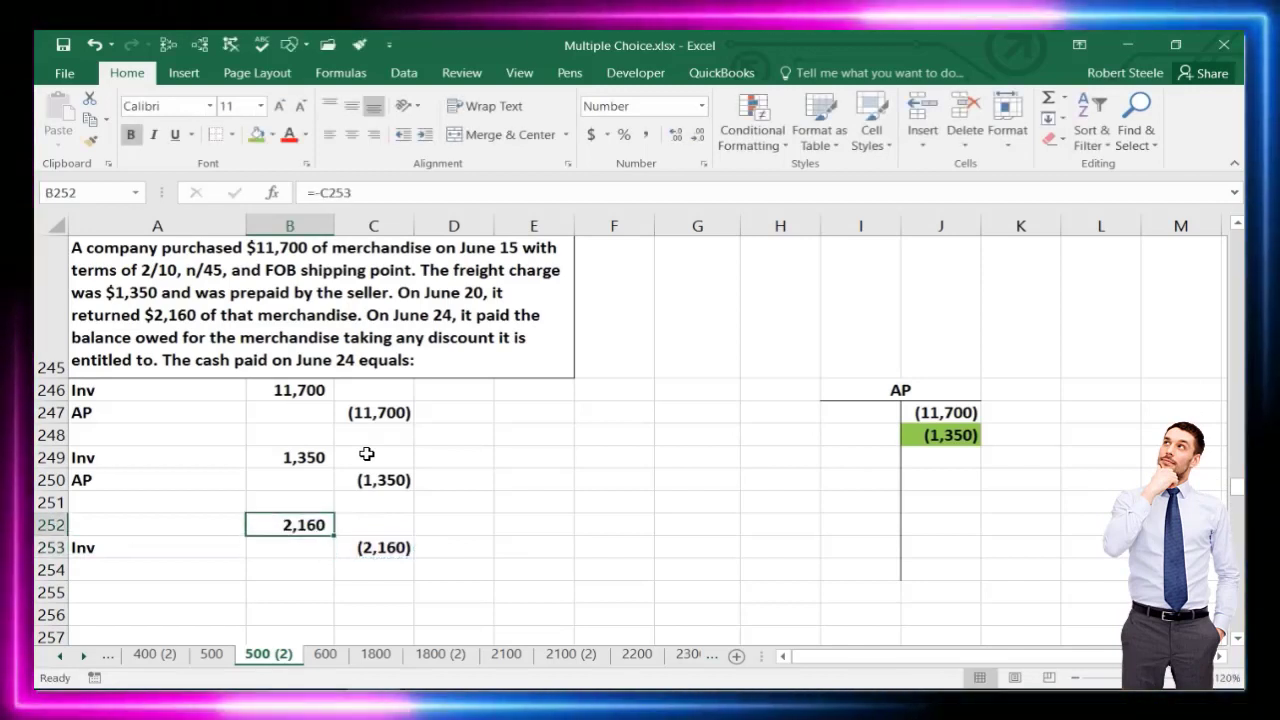
key("Left")
type("AP")
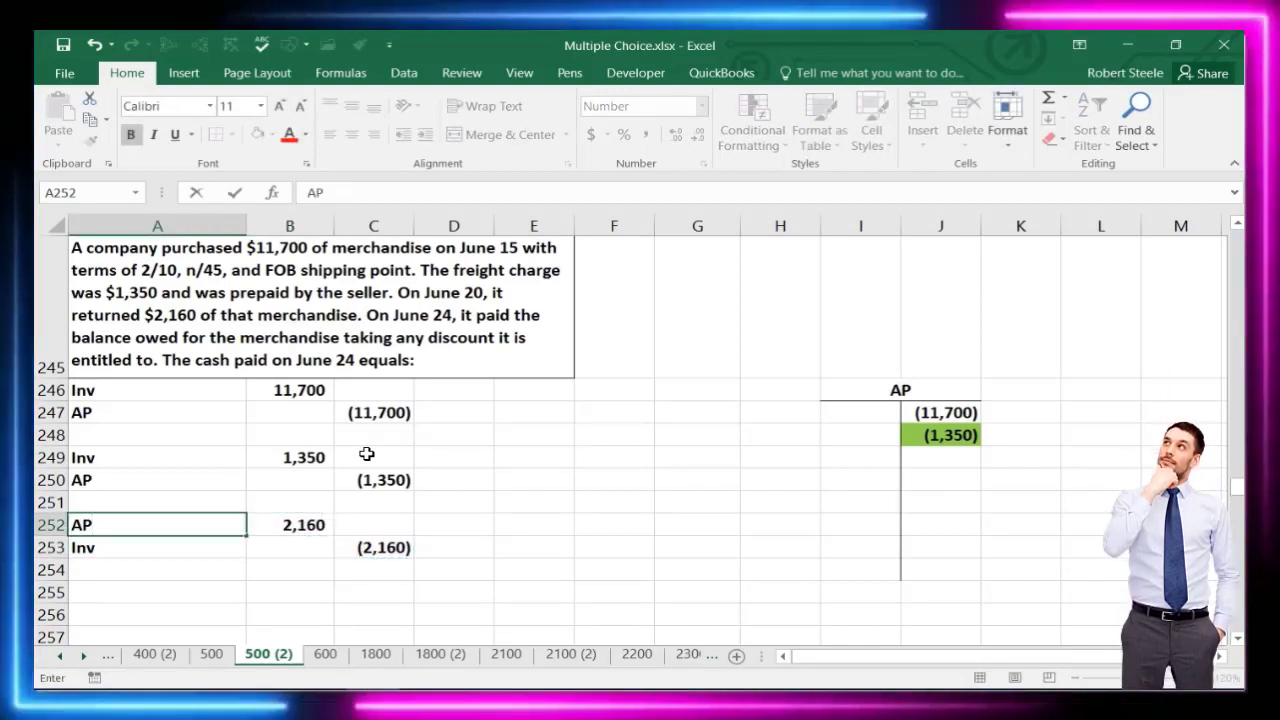
key("Return")
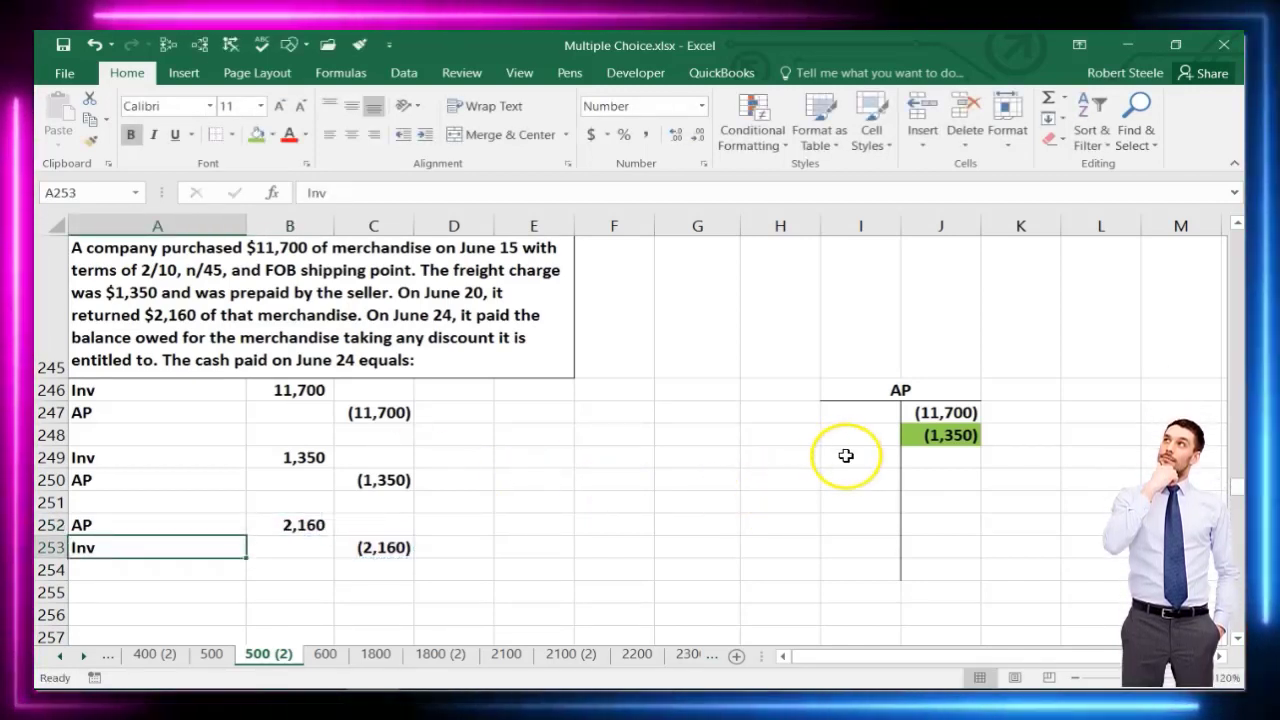
Post the return to the debit side of the AP T-account by linking I249 to B252
left_click(846, 456)
type("=")
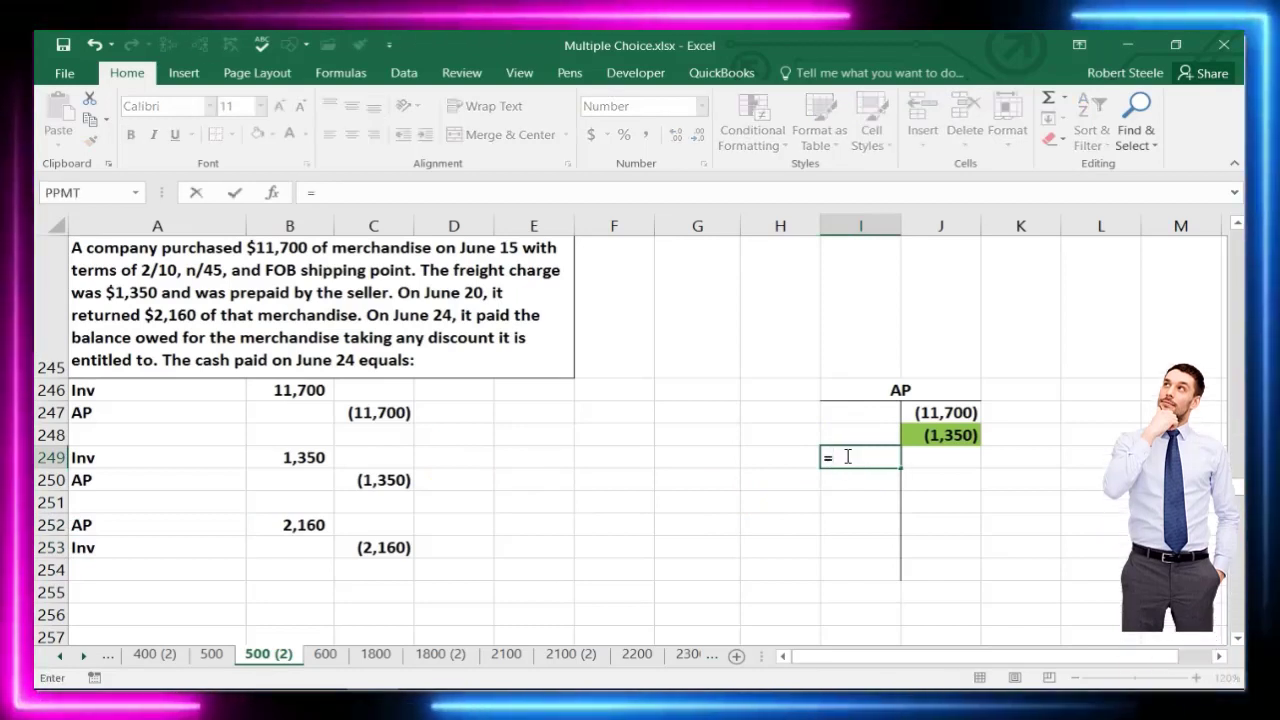
left_click(309, 524)
key("Return")
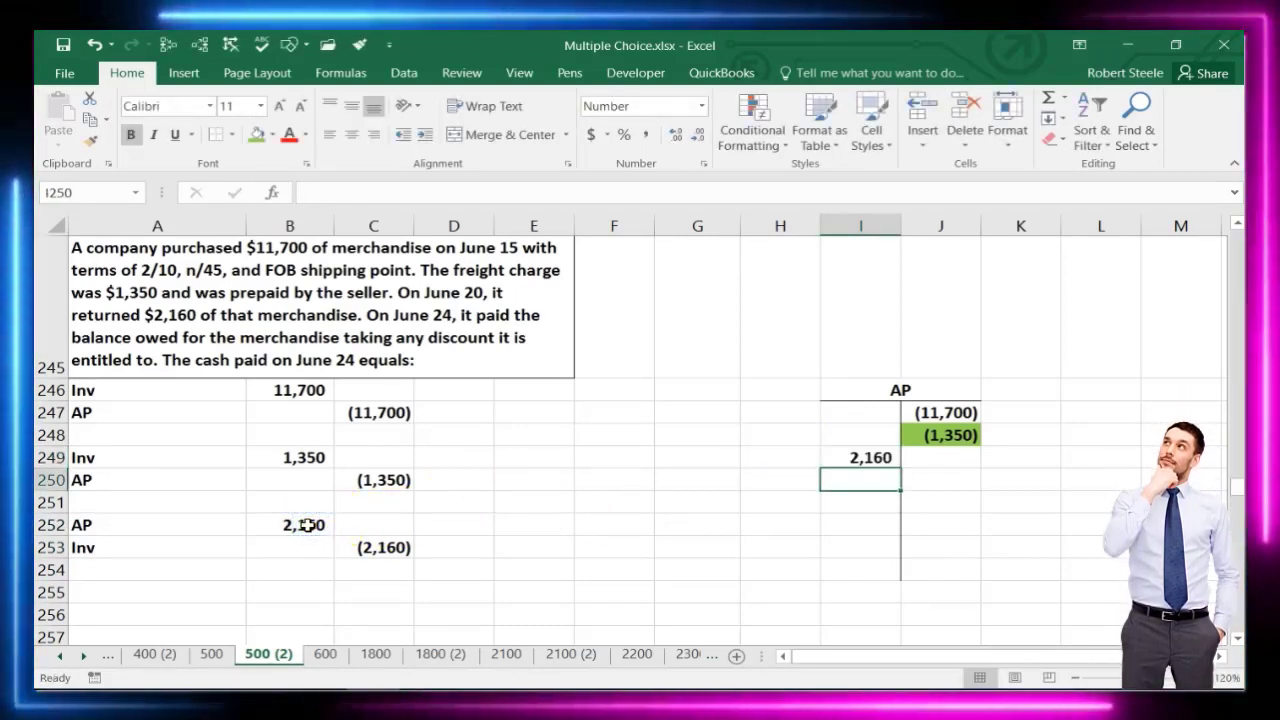
Total the debit side of the AP T-account in I253 with a SUM of I247:I252
left_click(843, 542)
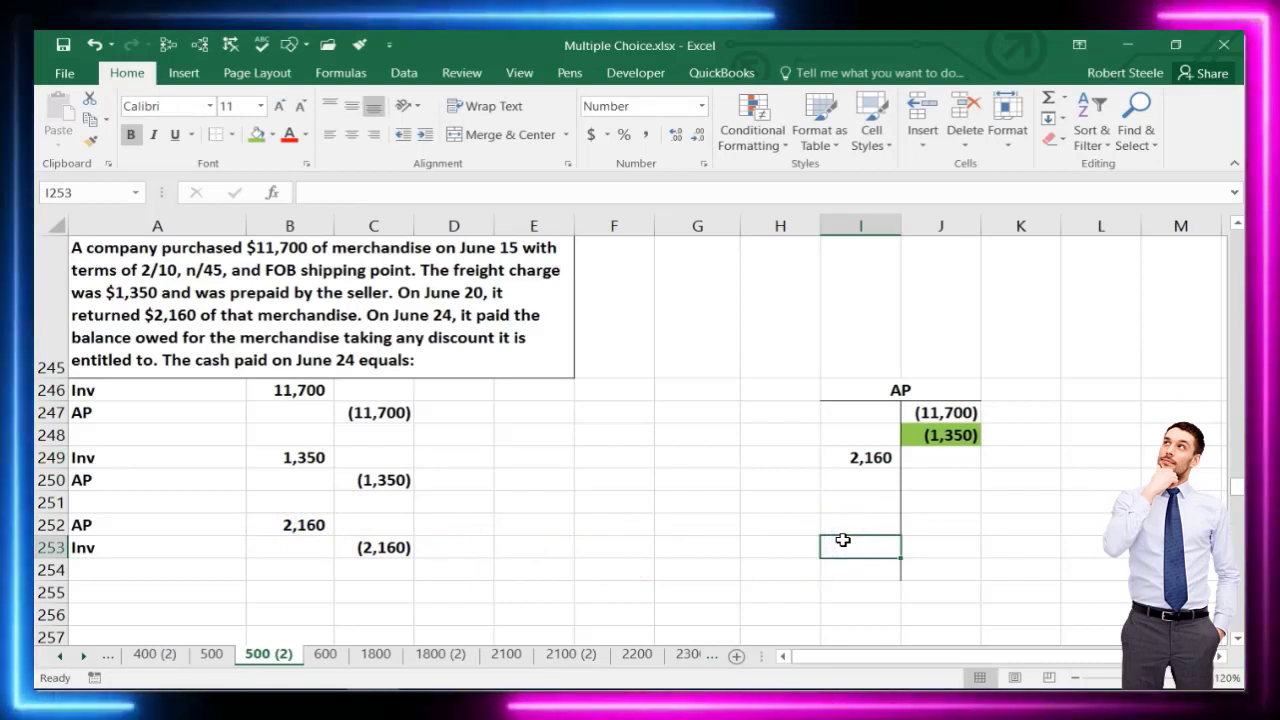
type("=sum(")
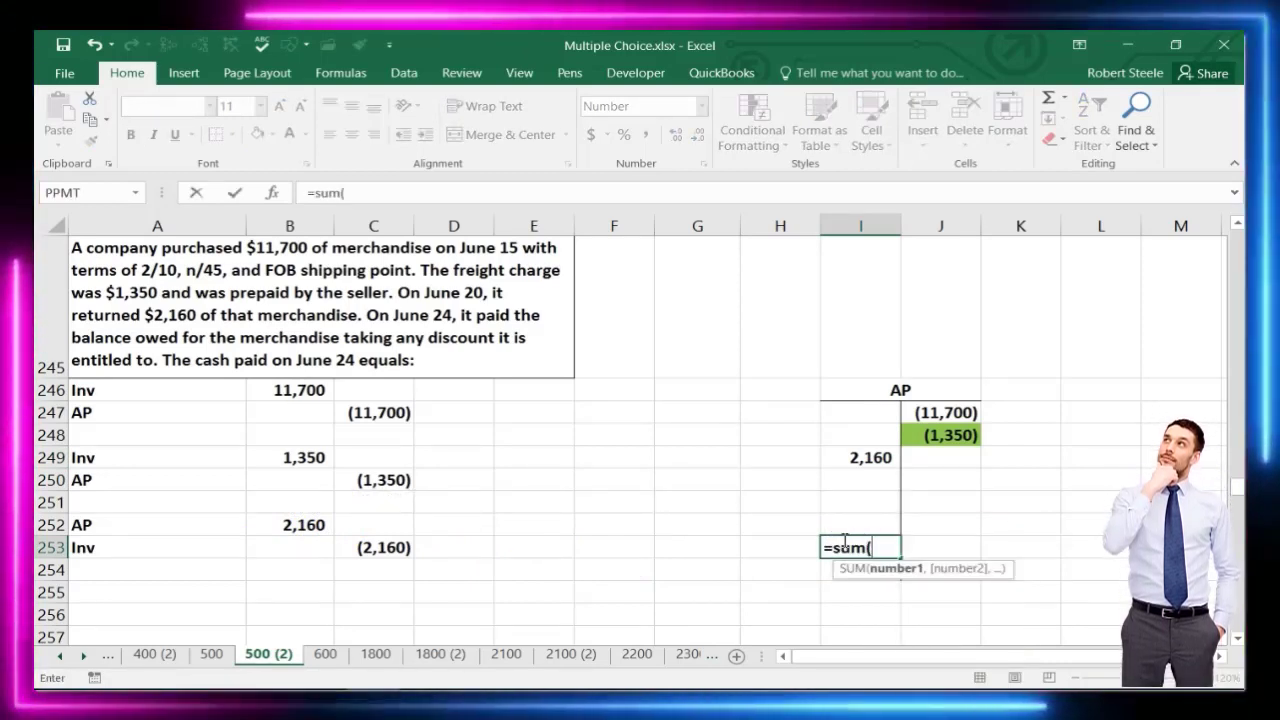
left_click_drag(843, 525, 843, 412)
key("Return")
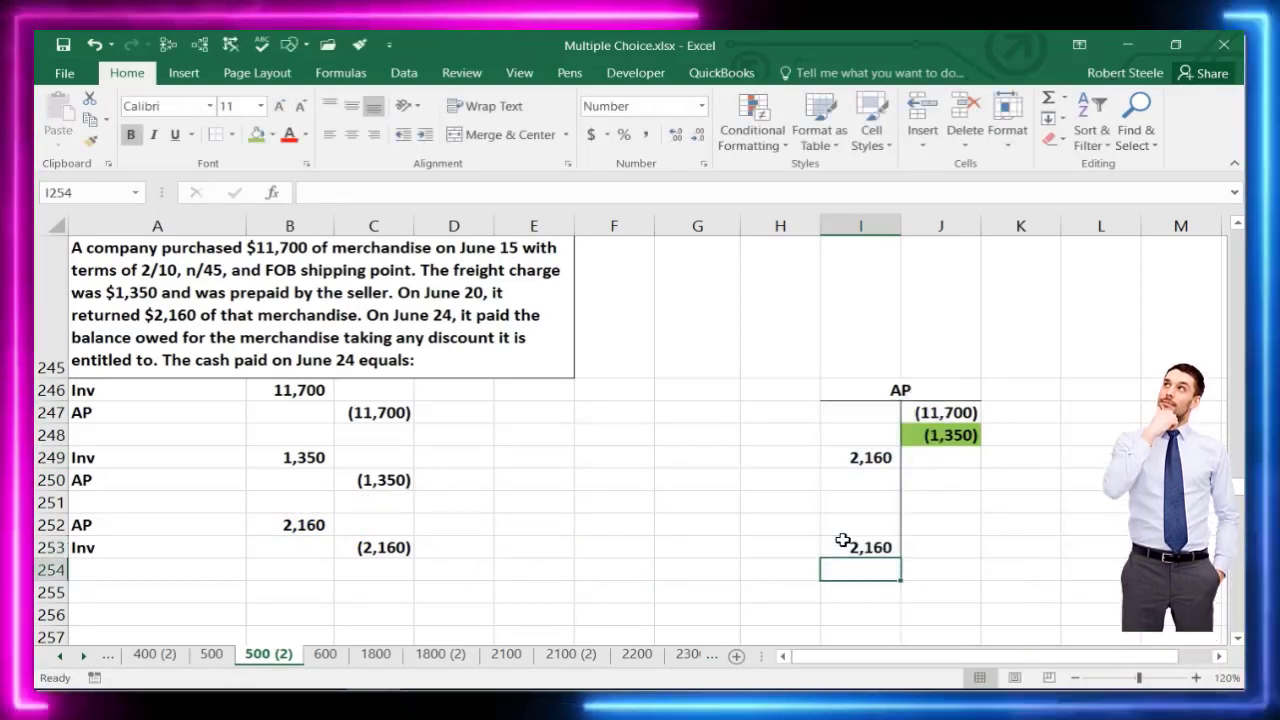
Total the credit side of the AP T-account in J253 with a SUM of J247:J252
key("Up")
key("Right")
type("=sum(")
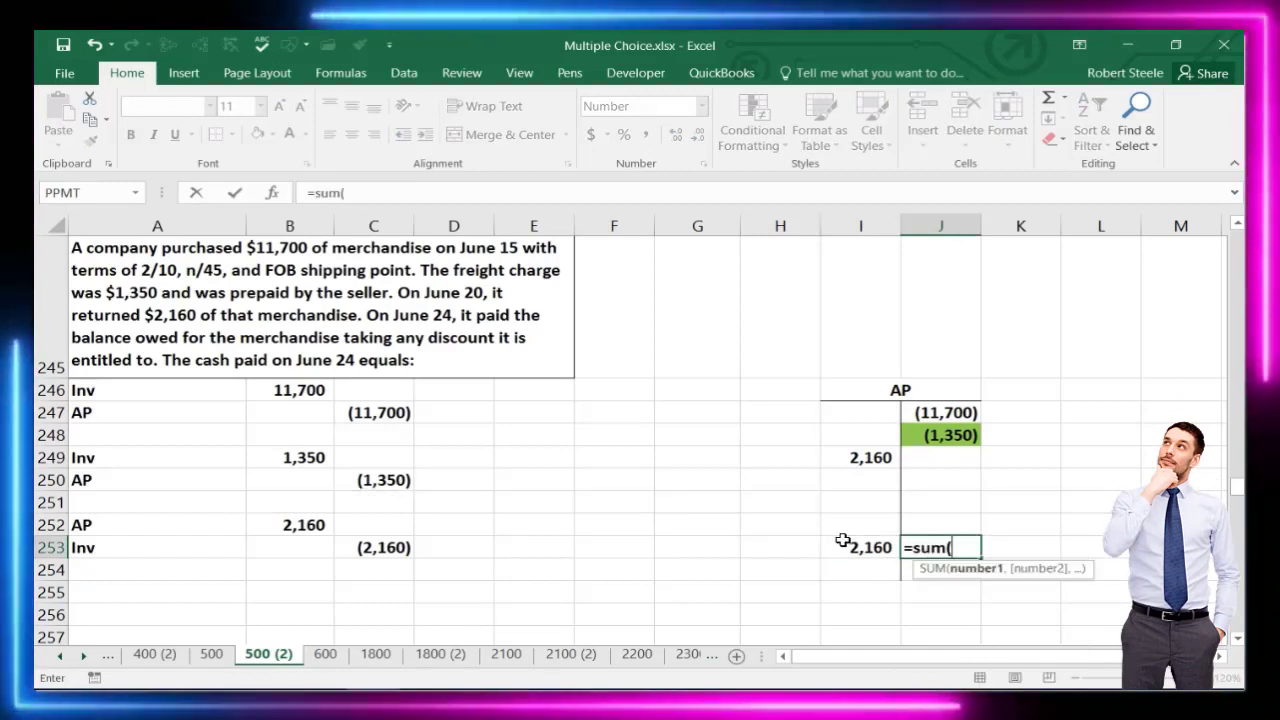
key("Up")
key("shift+Up")
key("shift+Up")
key("shift+Up")
key("shift+Up")
key("shift+Up")
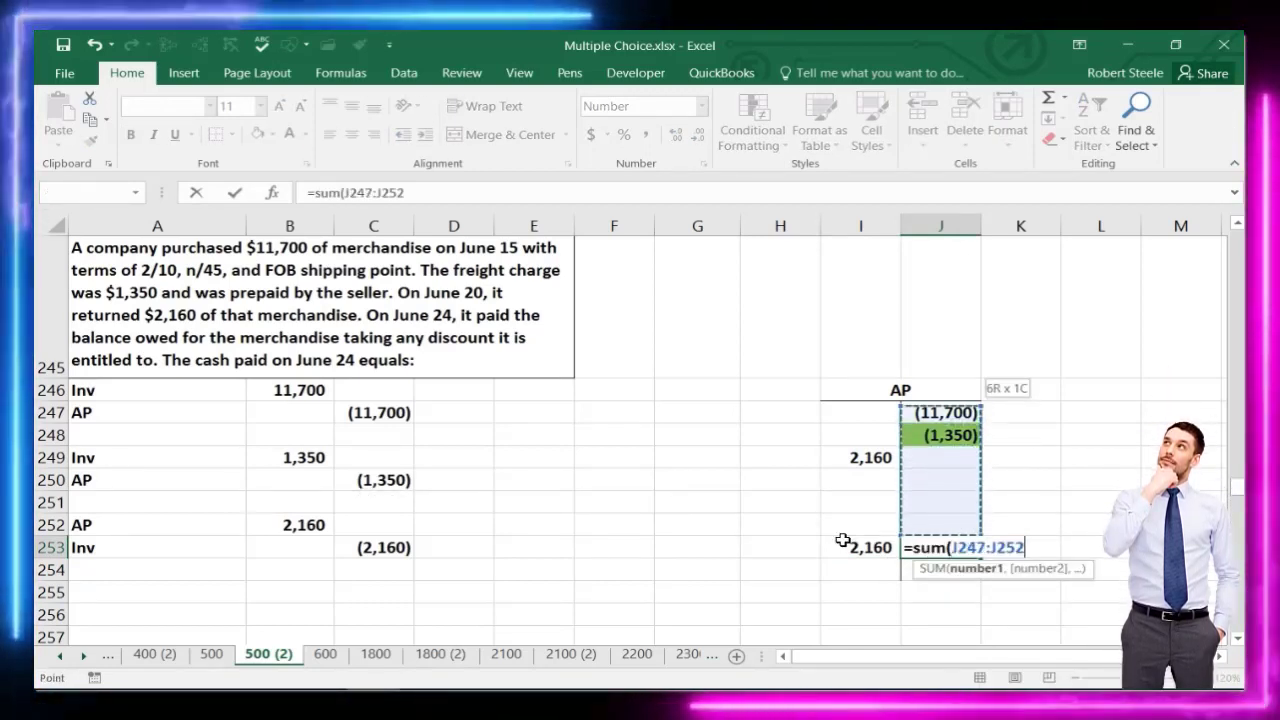
key("Return")
key("Down")
type("+")
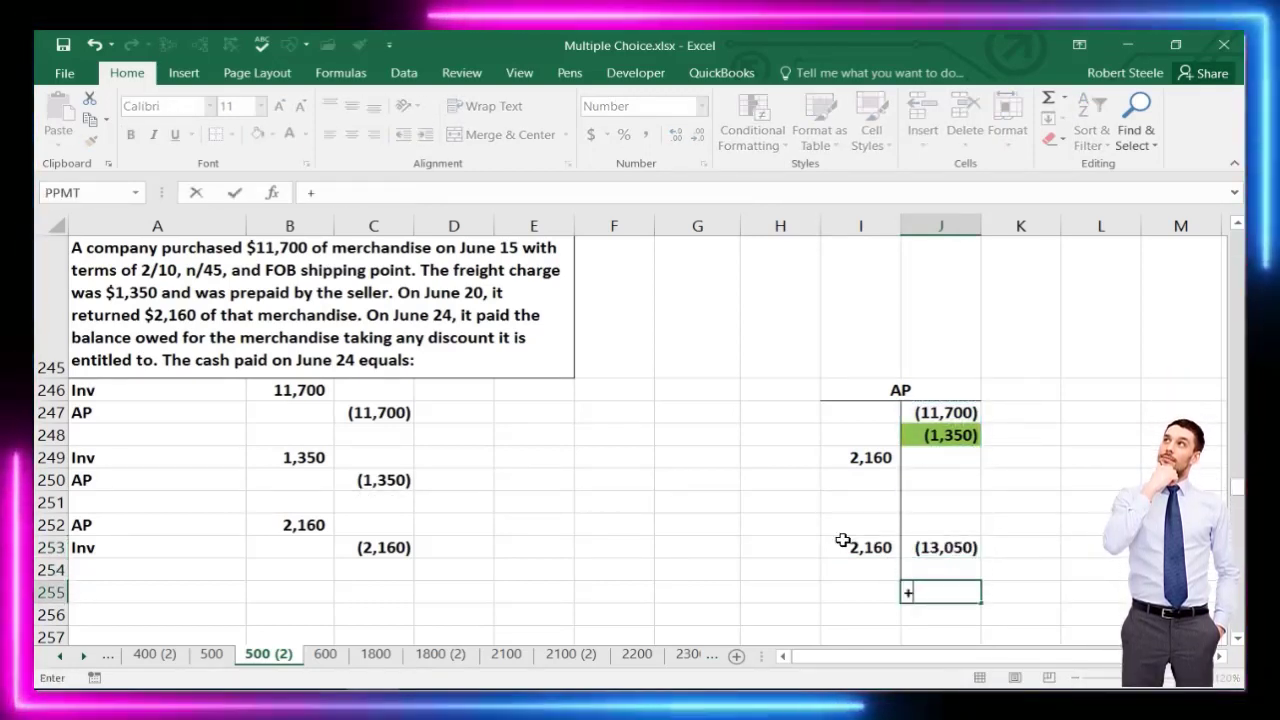
key("Up")
key("Up")
key("BackSpace")
key("BackSpace")
key("BackSpace")
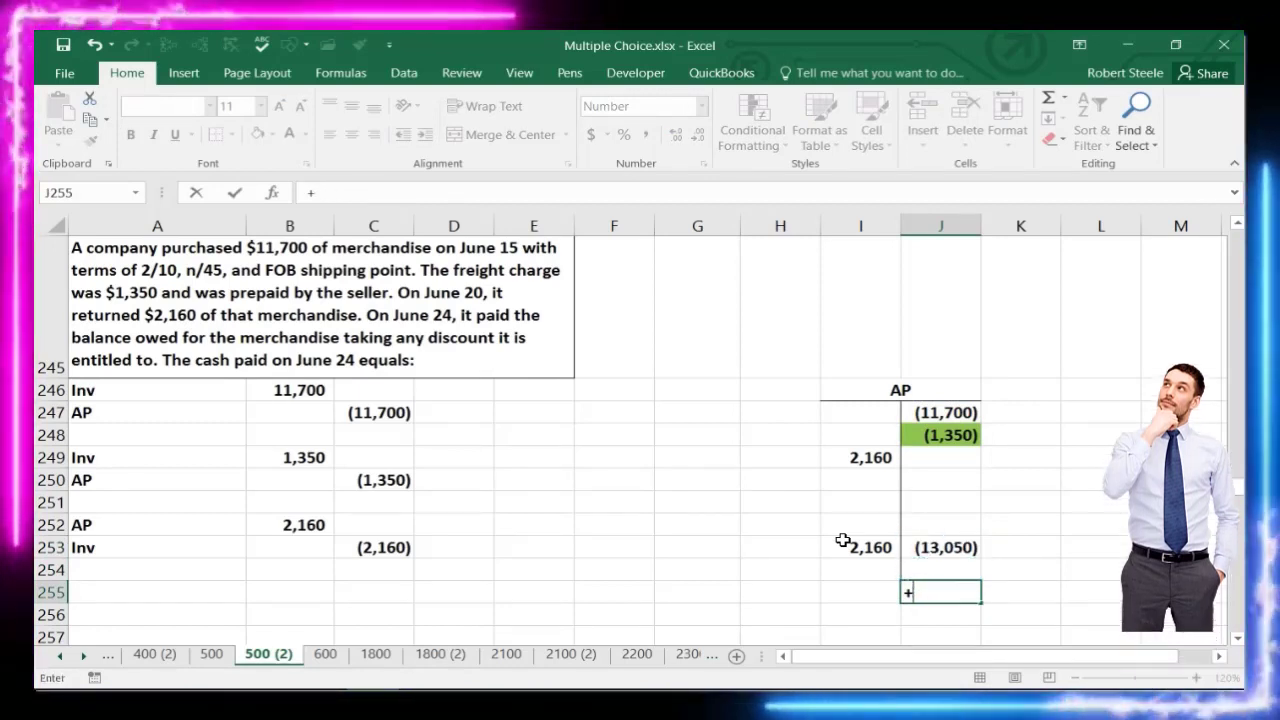
key("Escape")
Calculate the AP balance in J254 by adding the two side totals, J253 and I253
key("Up")
type("+")
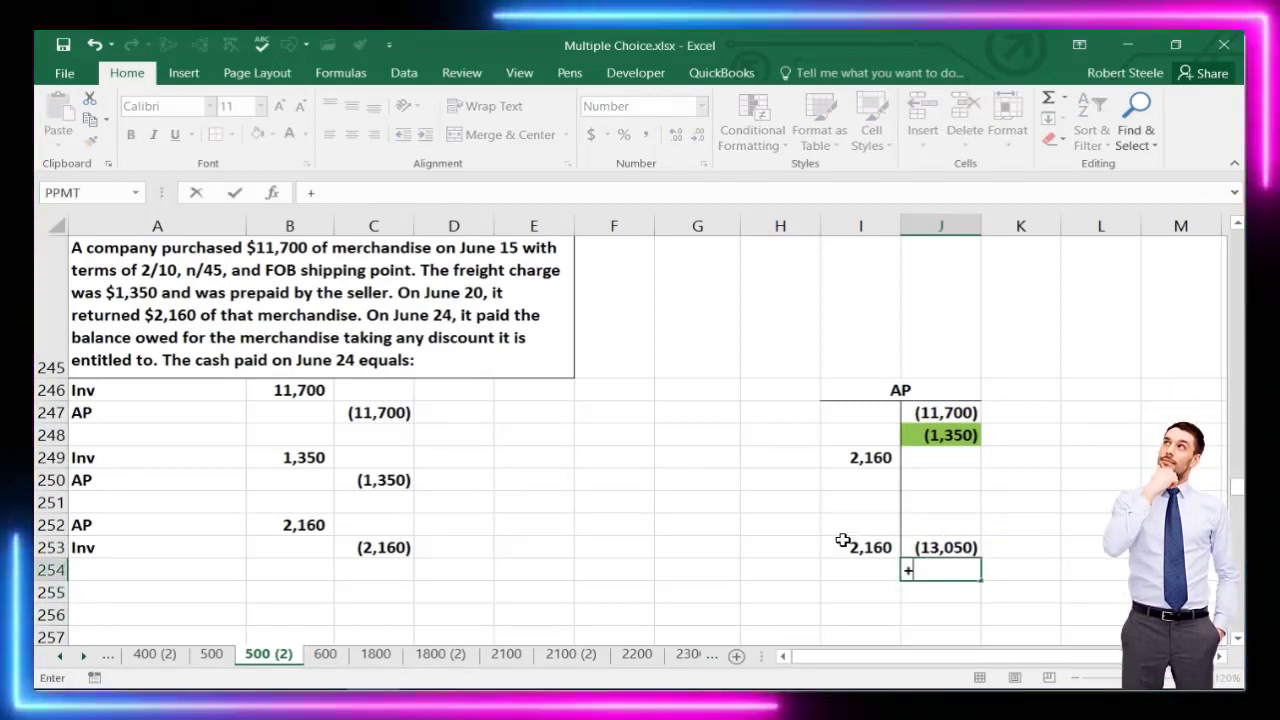
type("+")
left_click(843, 540)
key("Return")
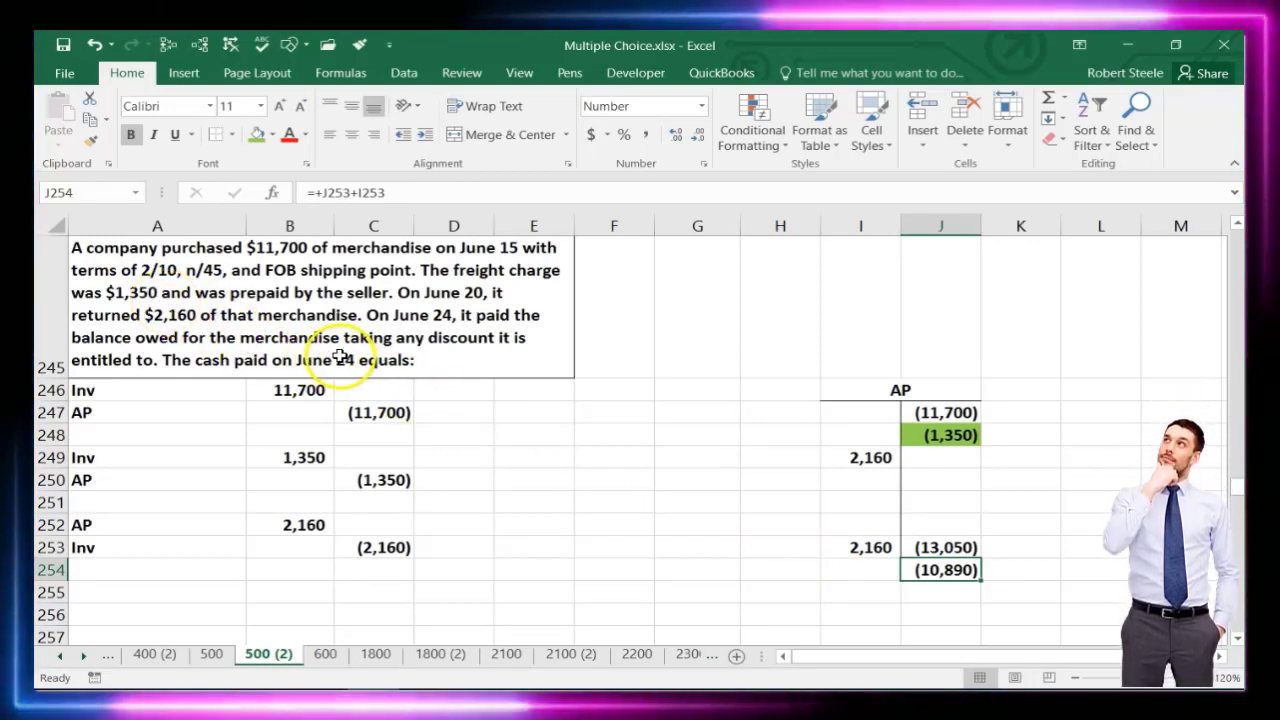
left_click(1036, 392)
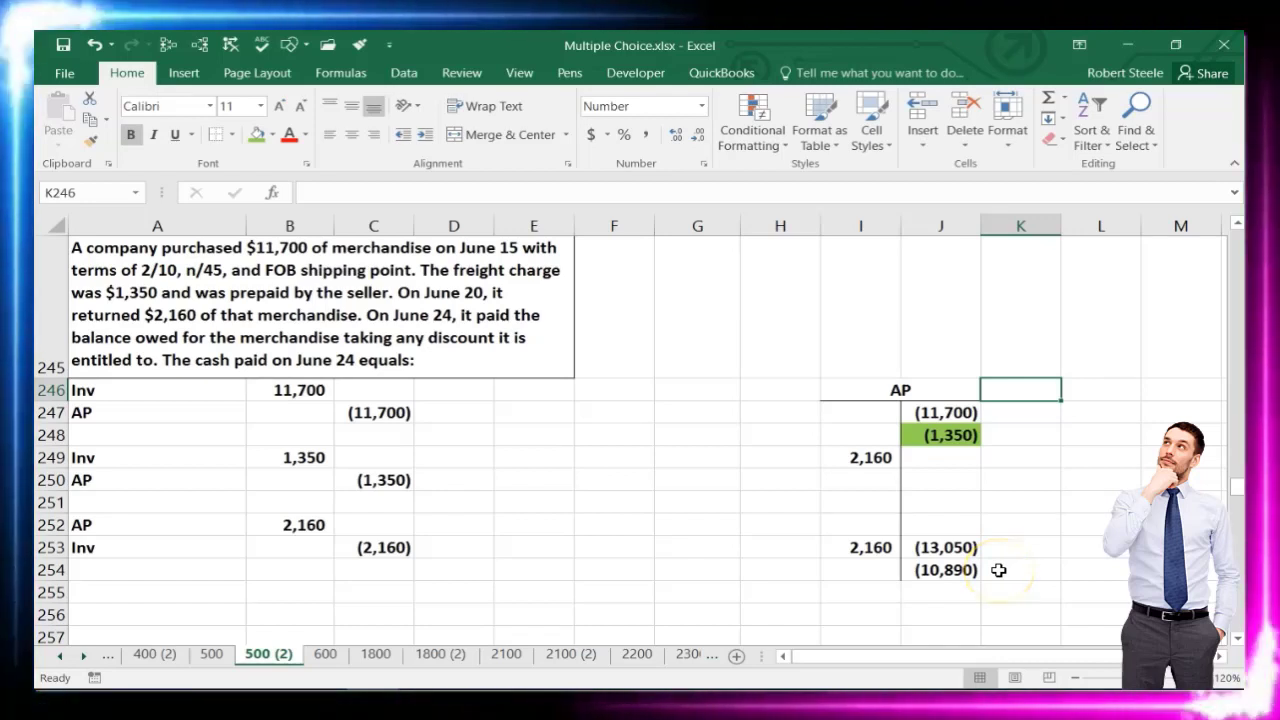
left_click(948, 435)
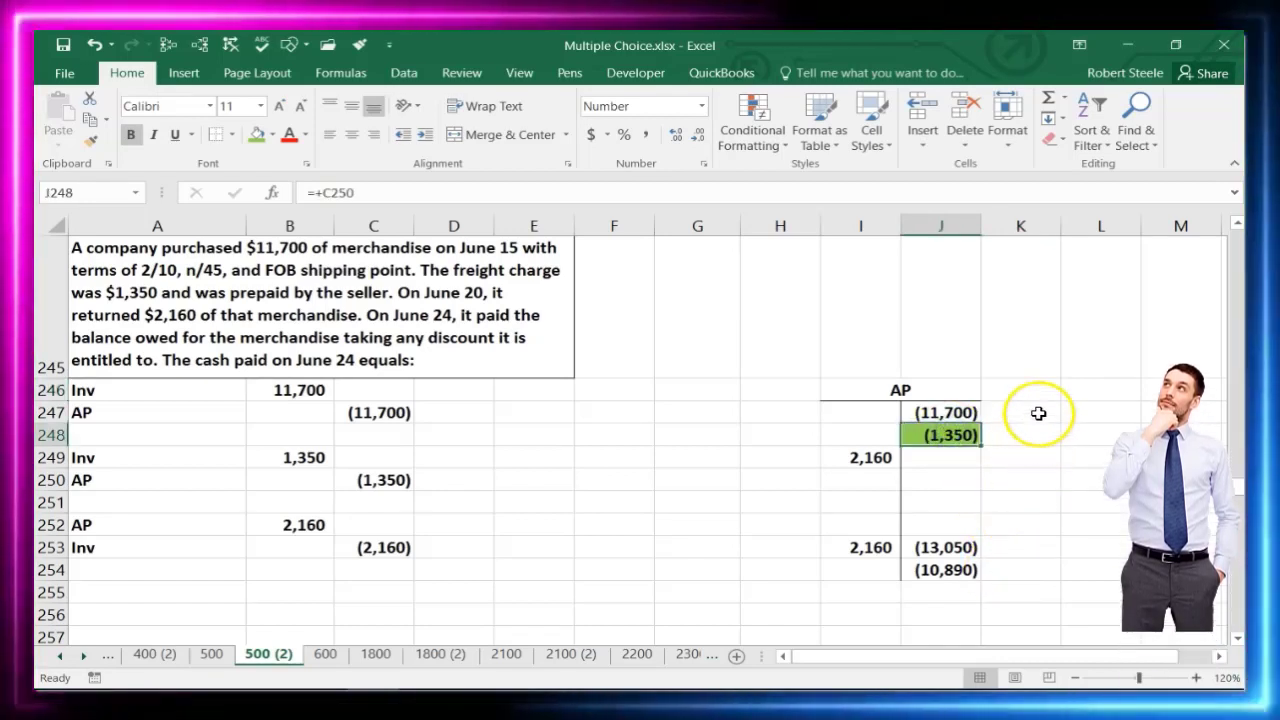
left_click(1034, 393)
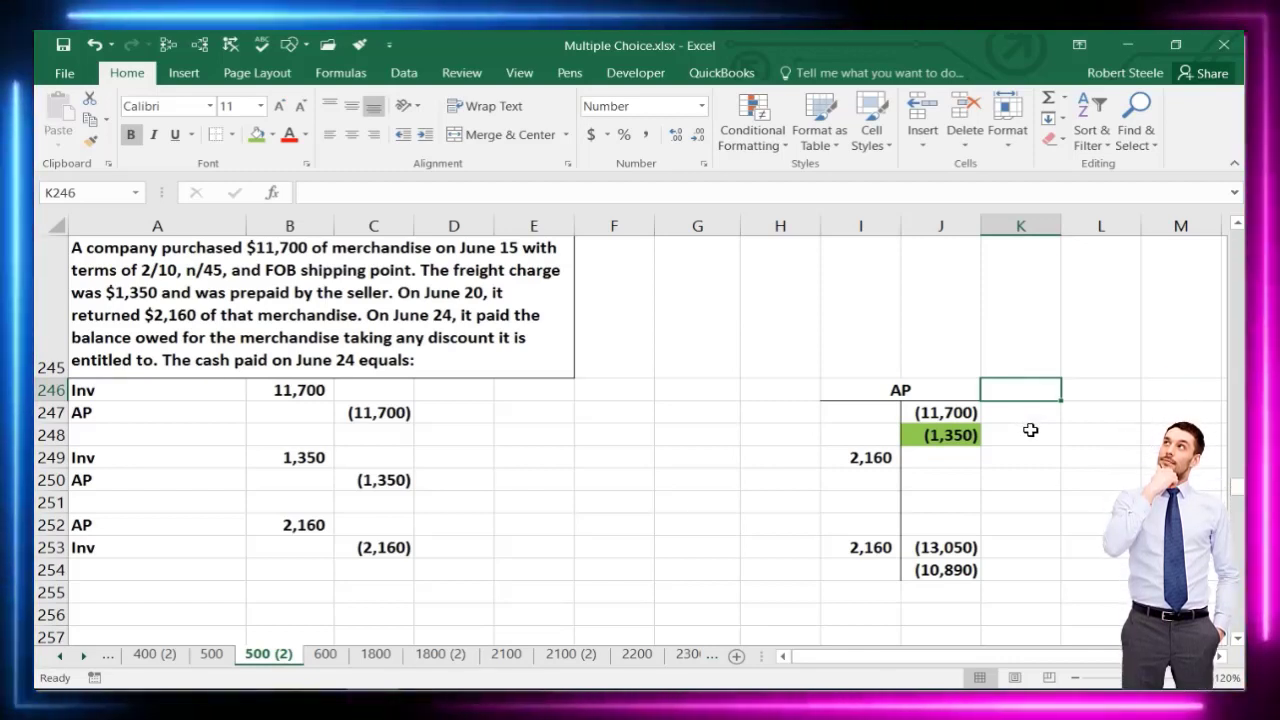
Calculate the merchandise owed net of the return, excluding freight, in L246 with the formula =-J247-I249
left_click(1087, 392)
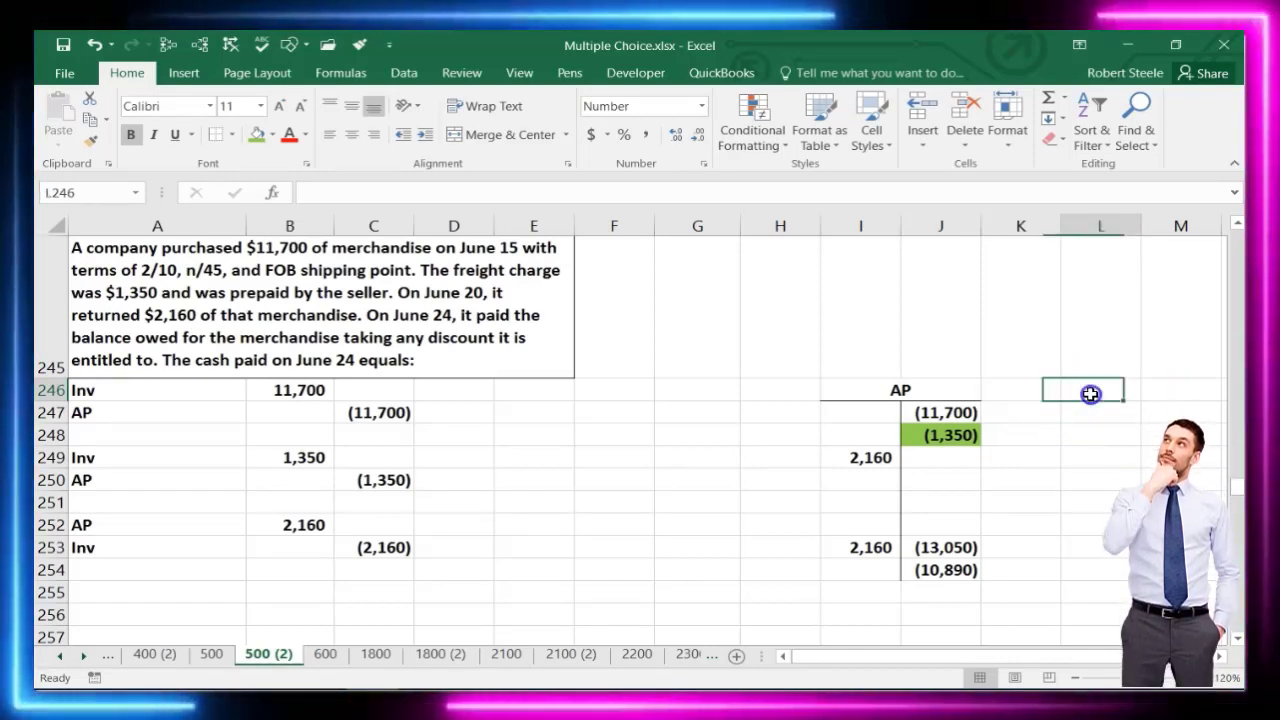
type("=")
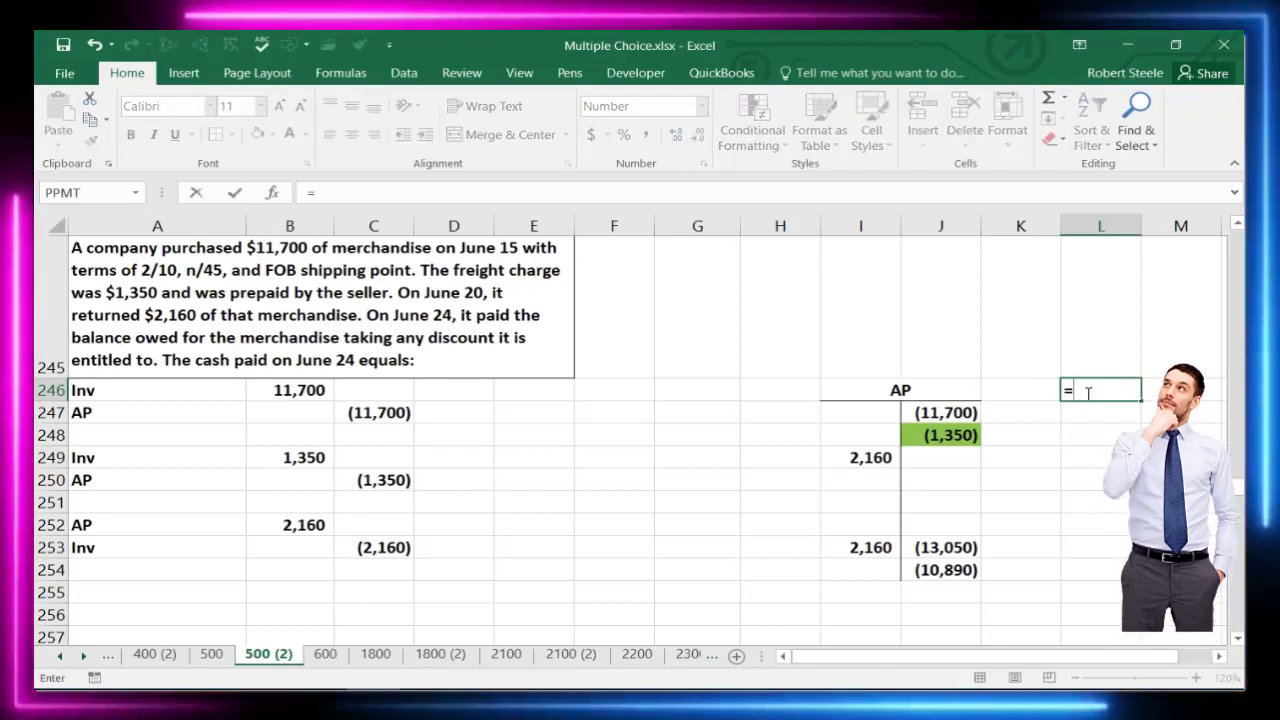
left_click(968, 414)
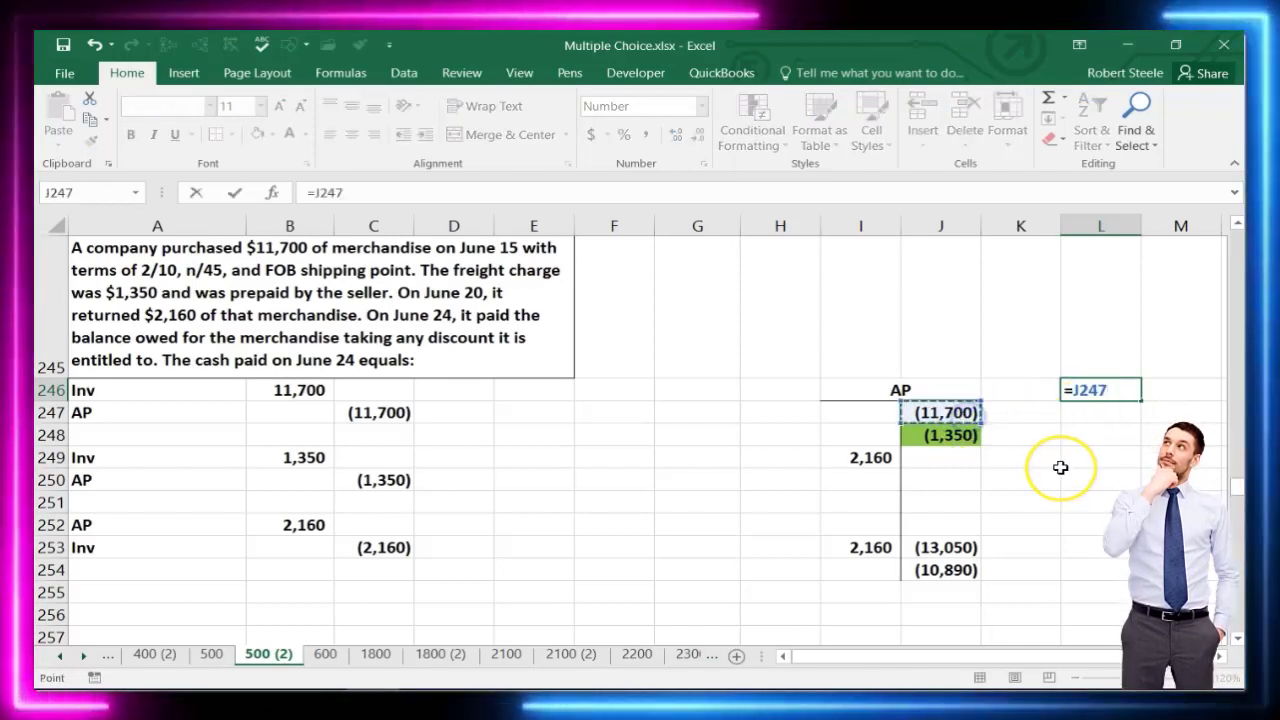
type("+")
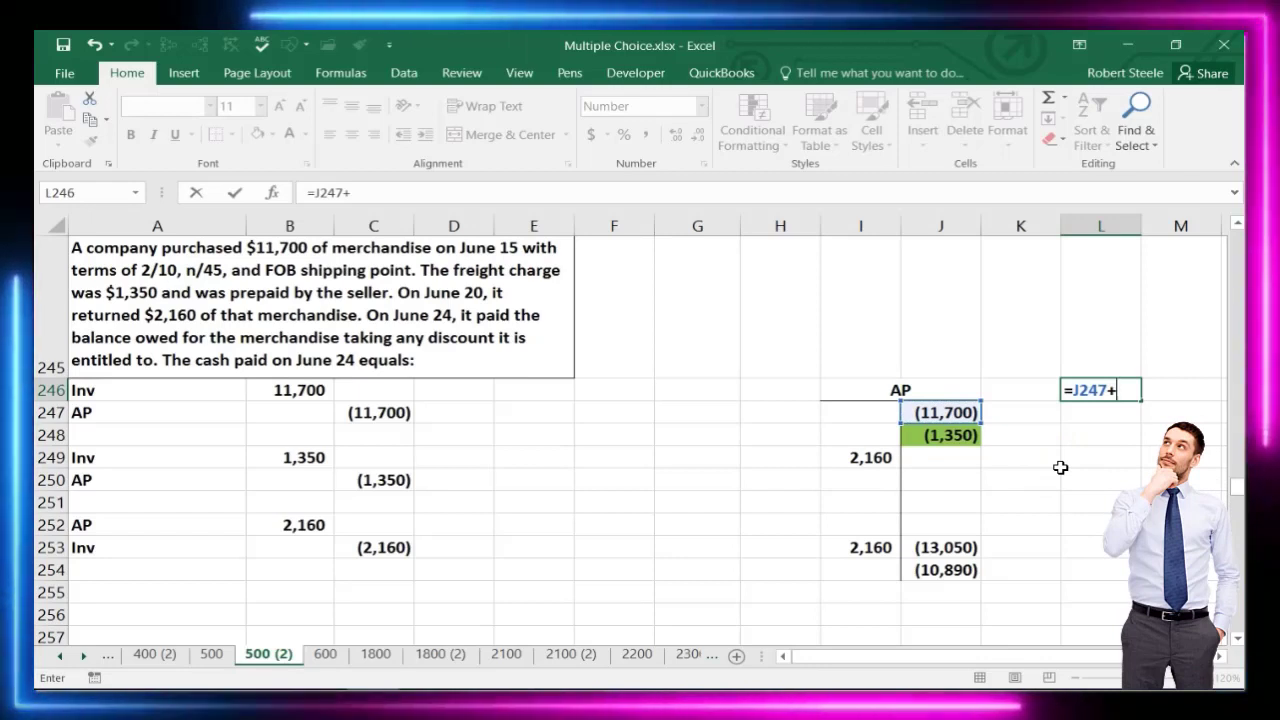
key("BackSpace")
key("BackSpace")
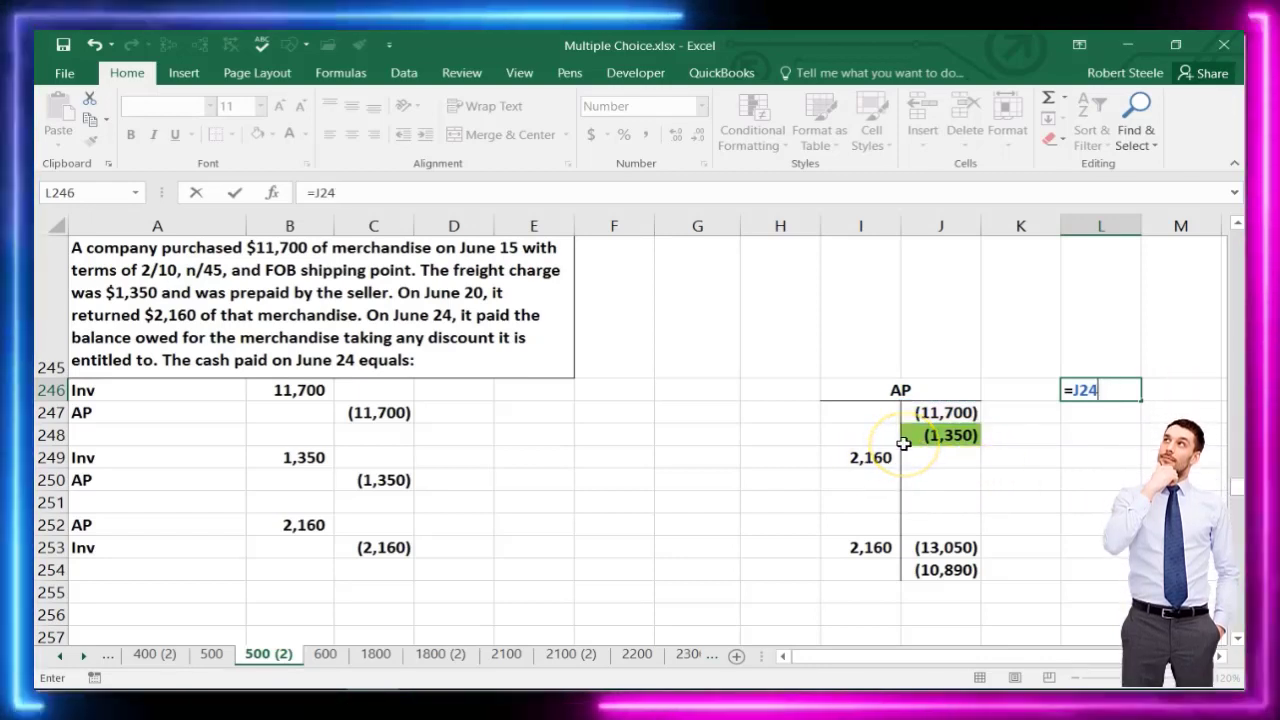
key("BackSpace")
key("BackSpace")
type("-")
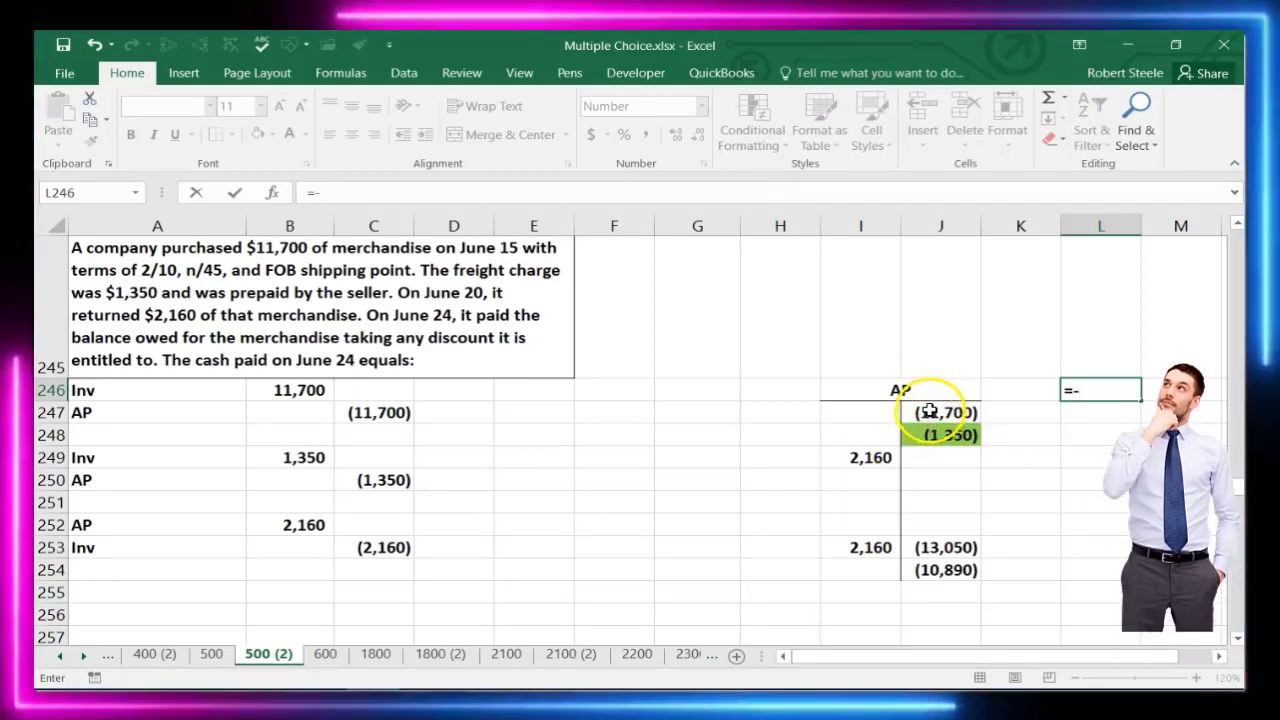
left_click(930, 410)
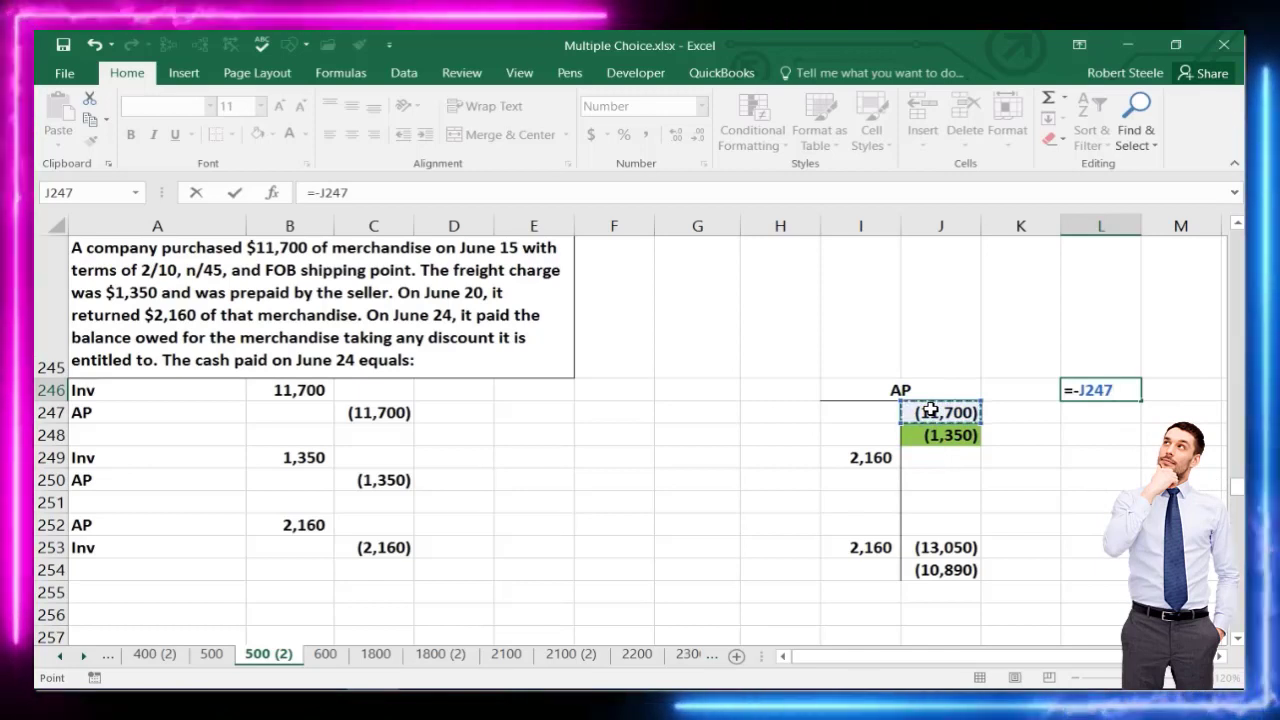
type("-")
left_click(868, 455)
key("Return")
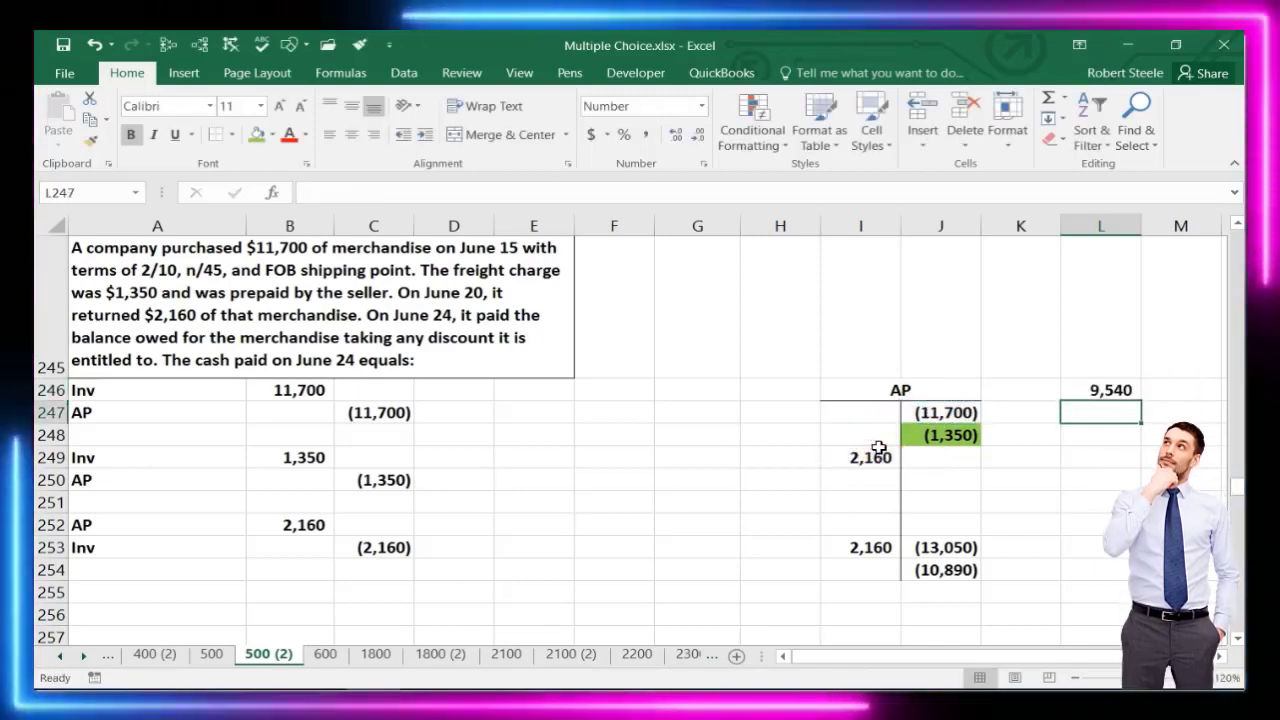
left_click(942, 430)
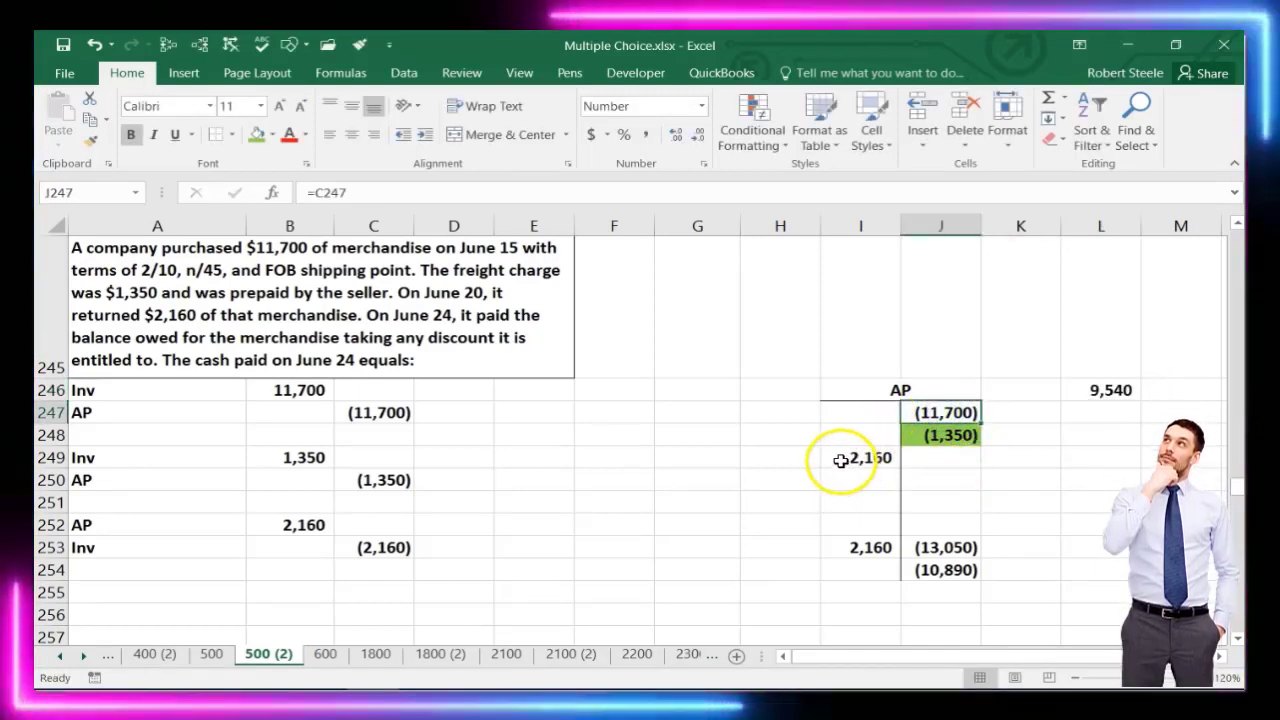
left_click(835, 462)
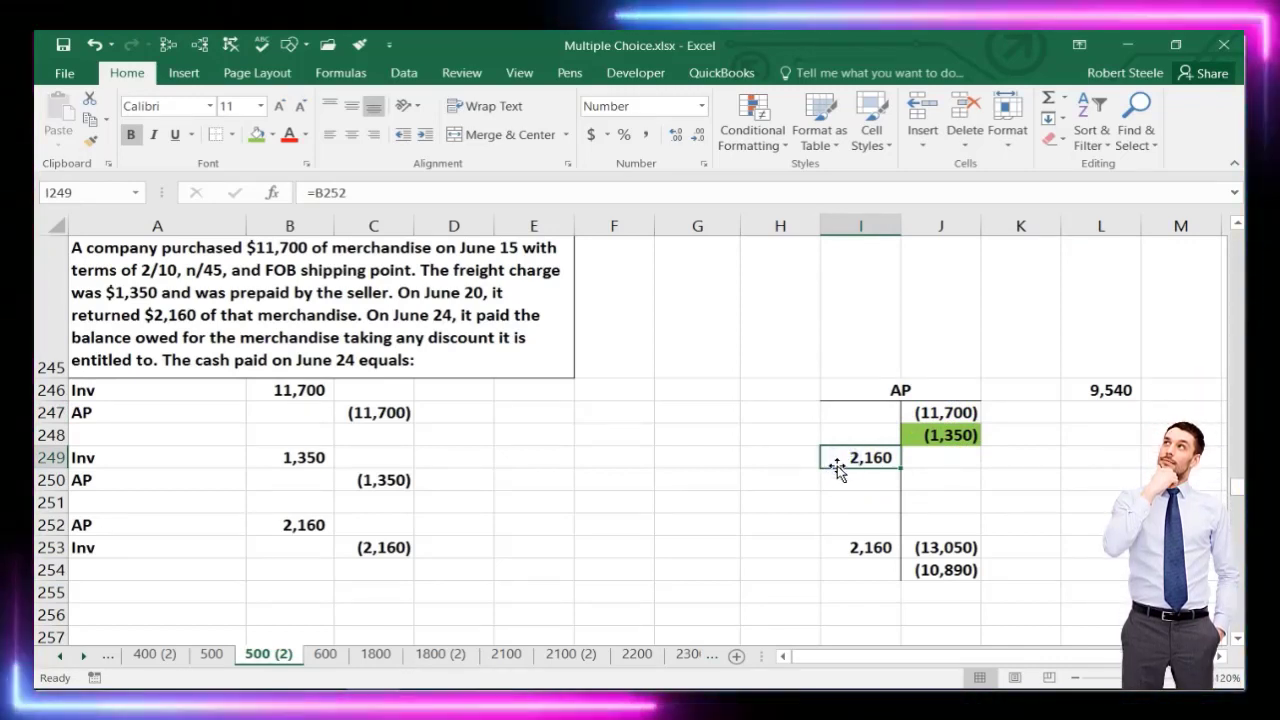
left_click(935, 434)
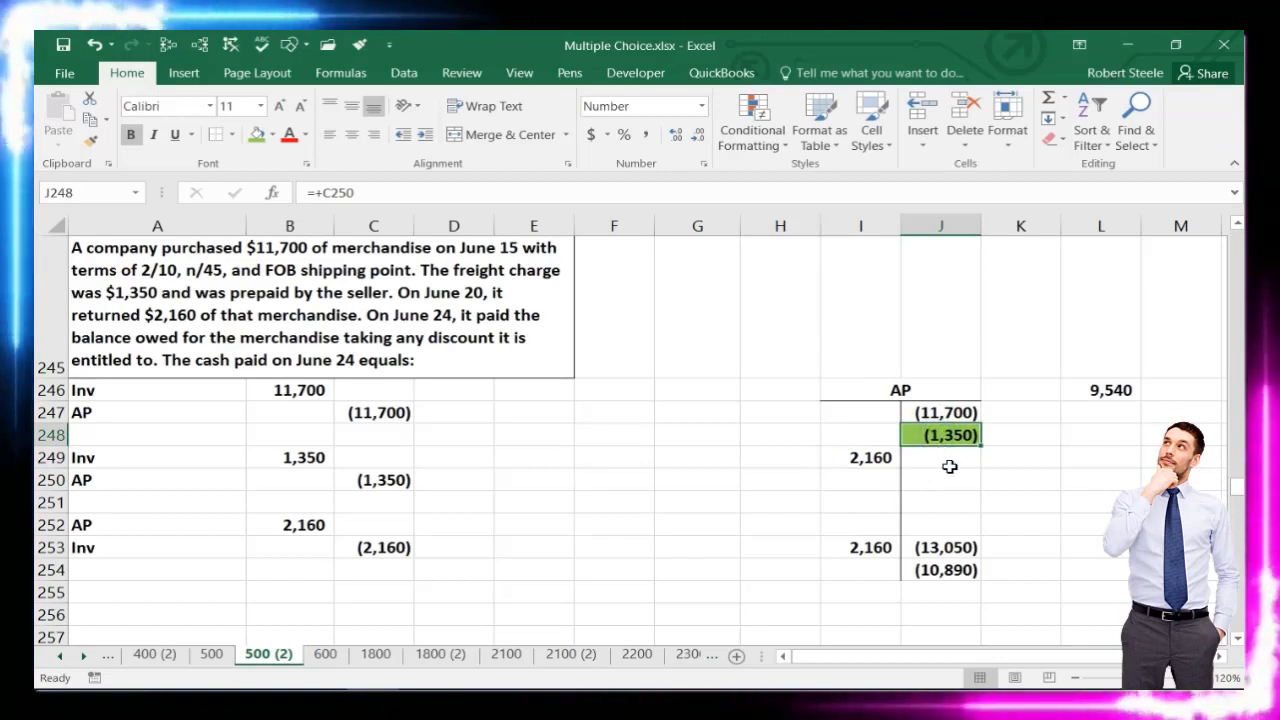
left_click(1088, 414)
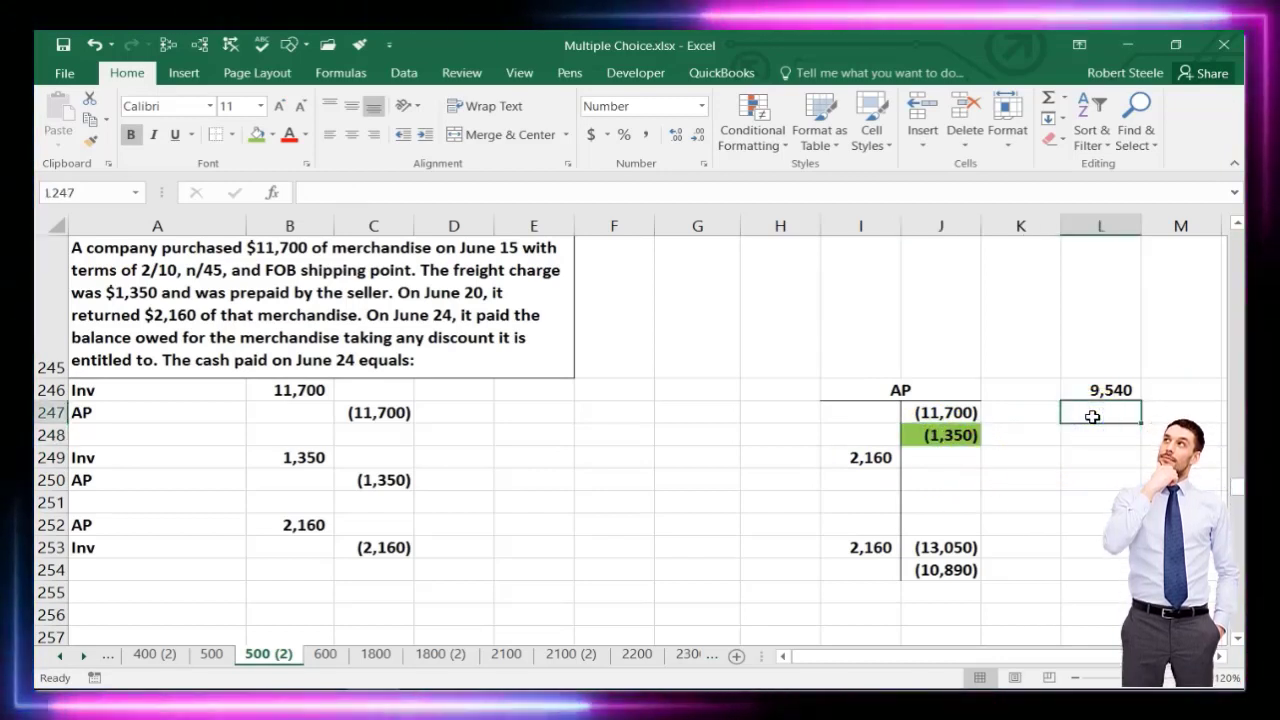
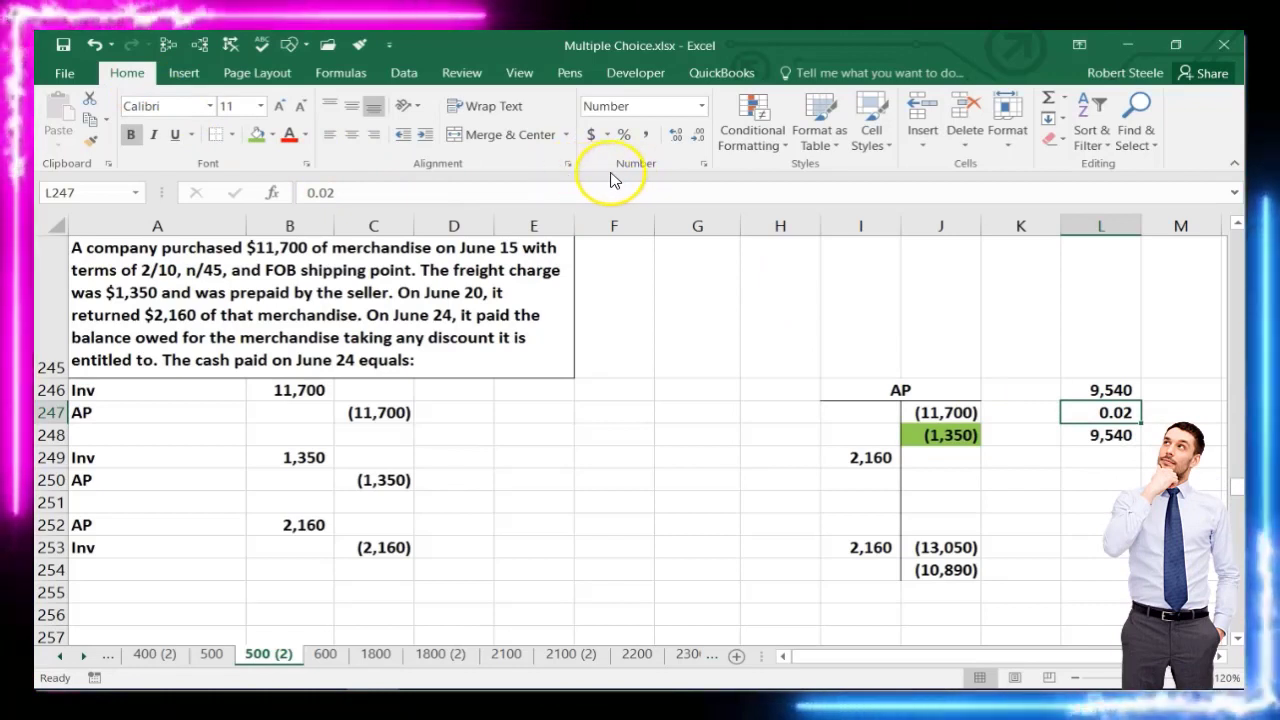
Show the 0.02 discount rate in L247 with two decimals and underline it
left_click(675, 137)
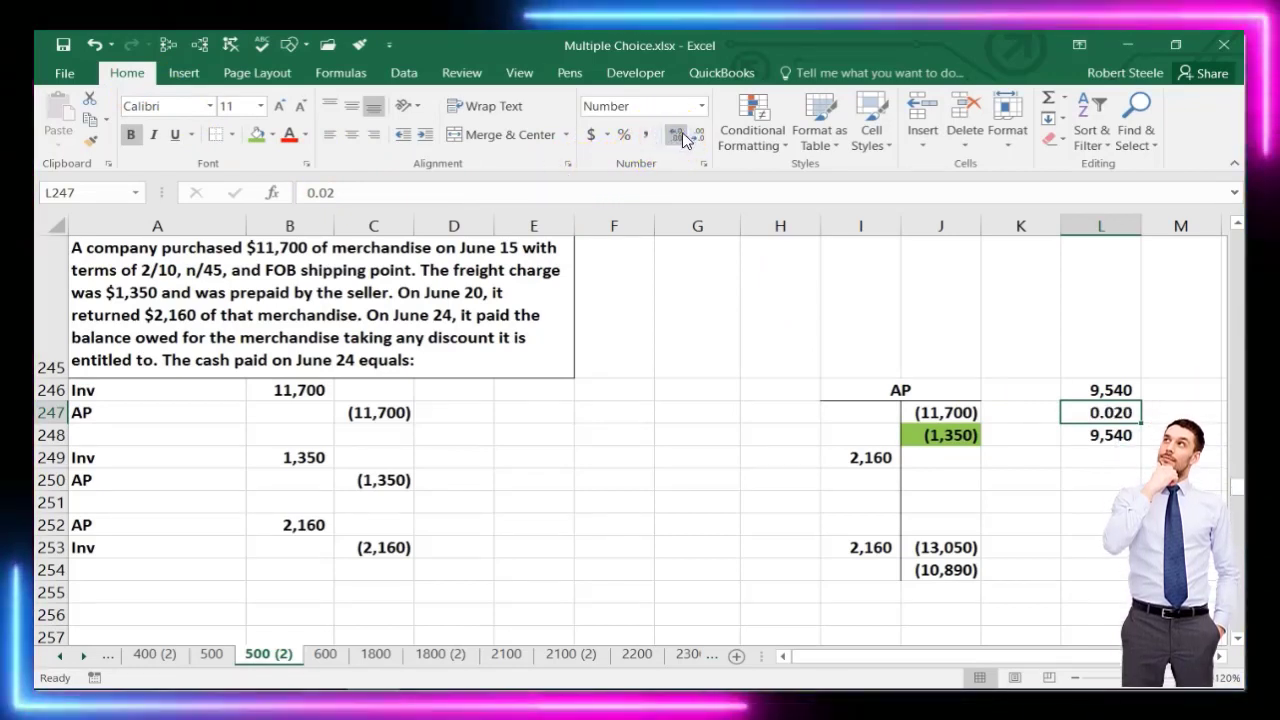
left_click(175, 134)
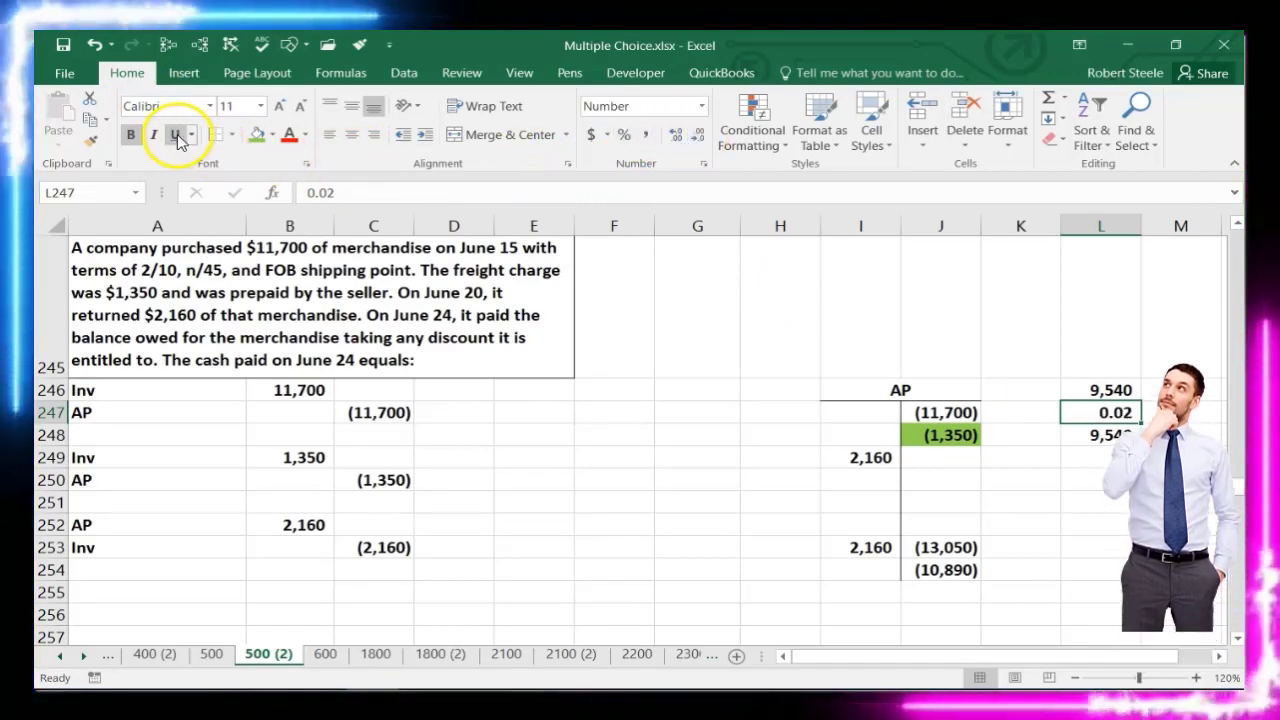
left_click(1050, 408)
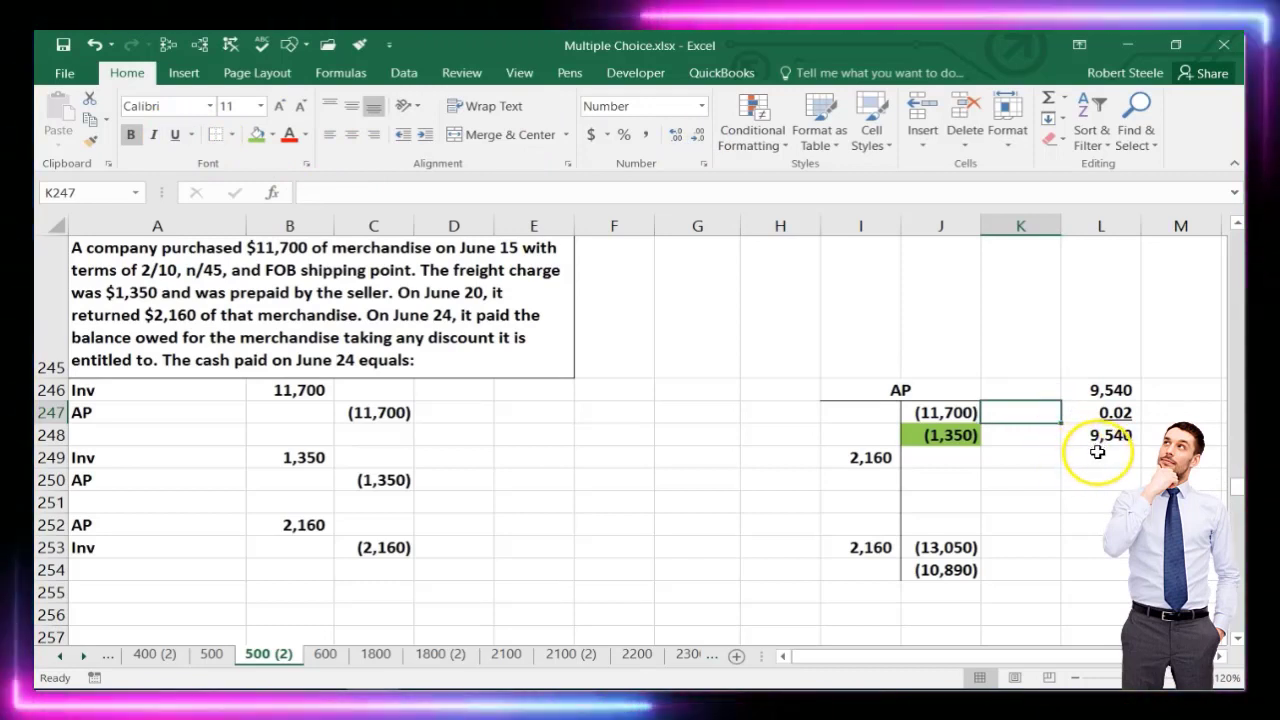
Calculate the purchase discount in L248 by multiplying the merchandise owed by the rate, using =L246*L247
left_click(1100, 440)
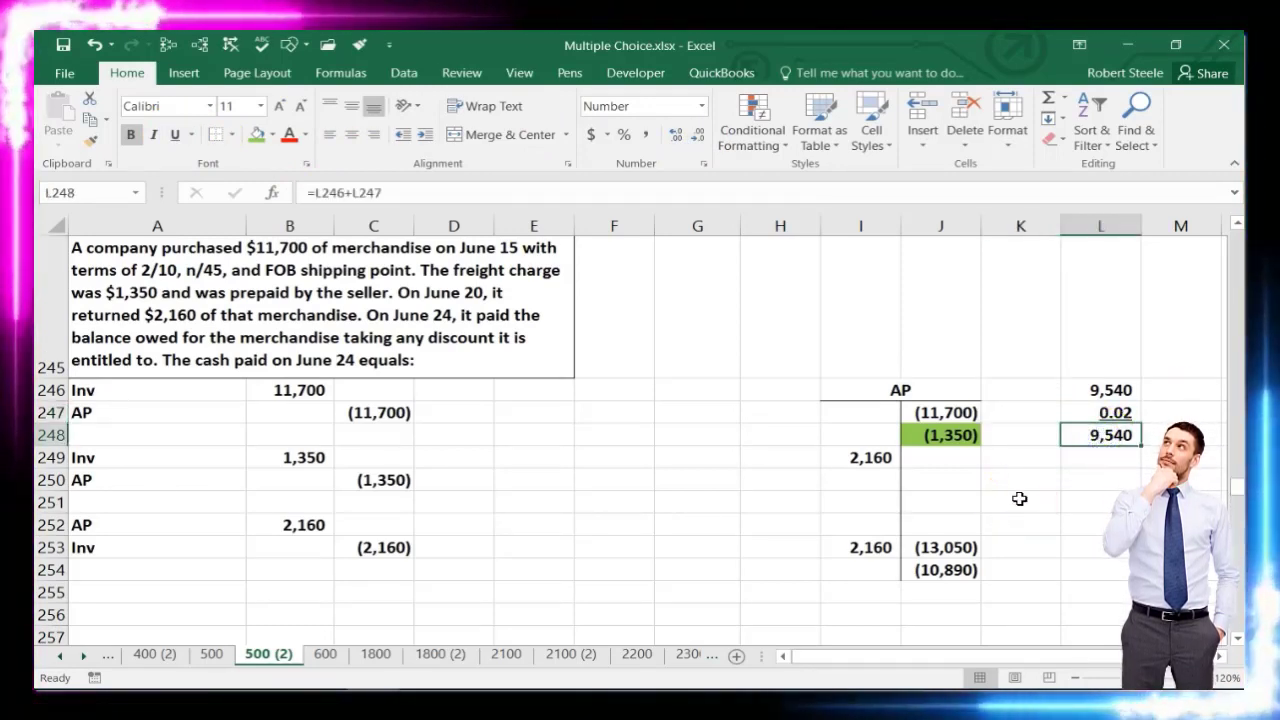
type("=")
left_click(1100, 391)
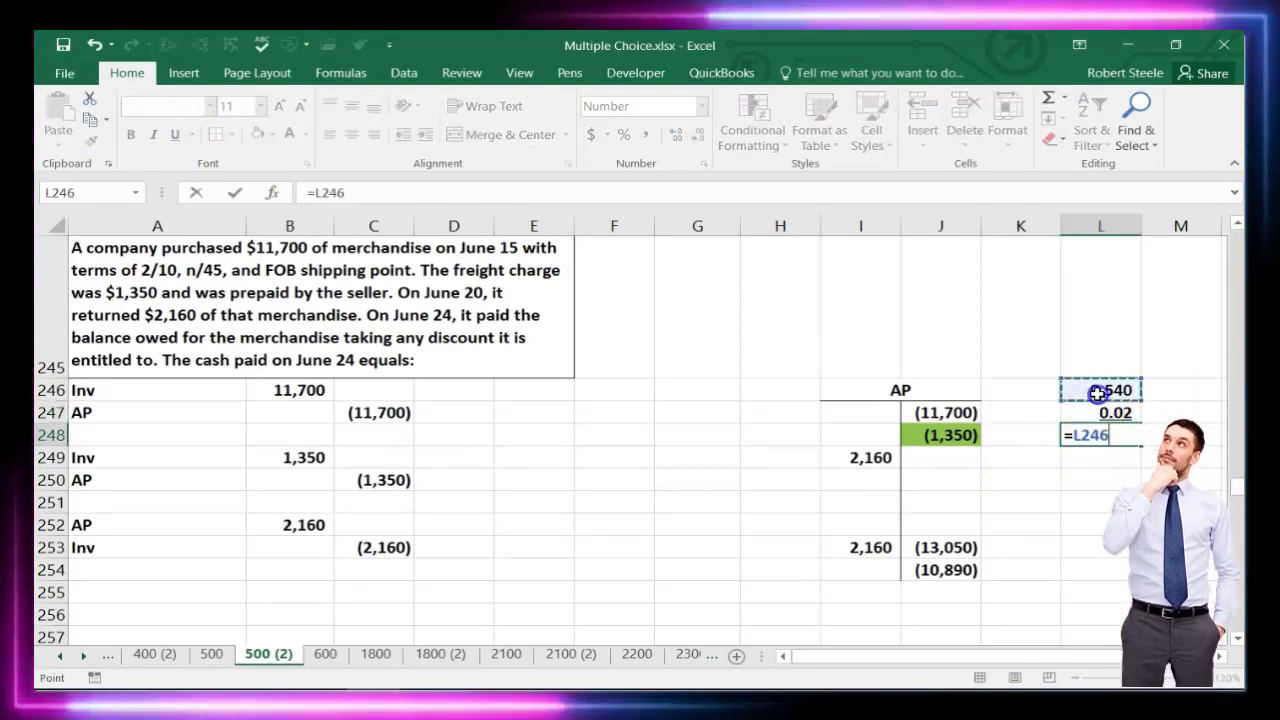
left_click(1103, 410)
key("Return")
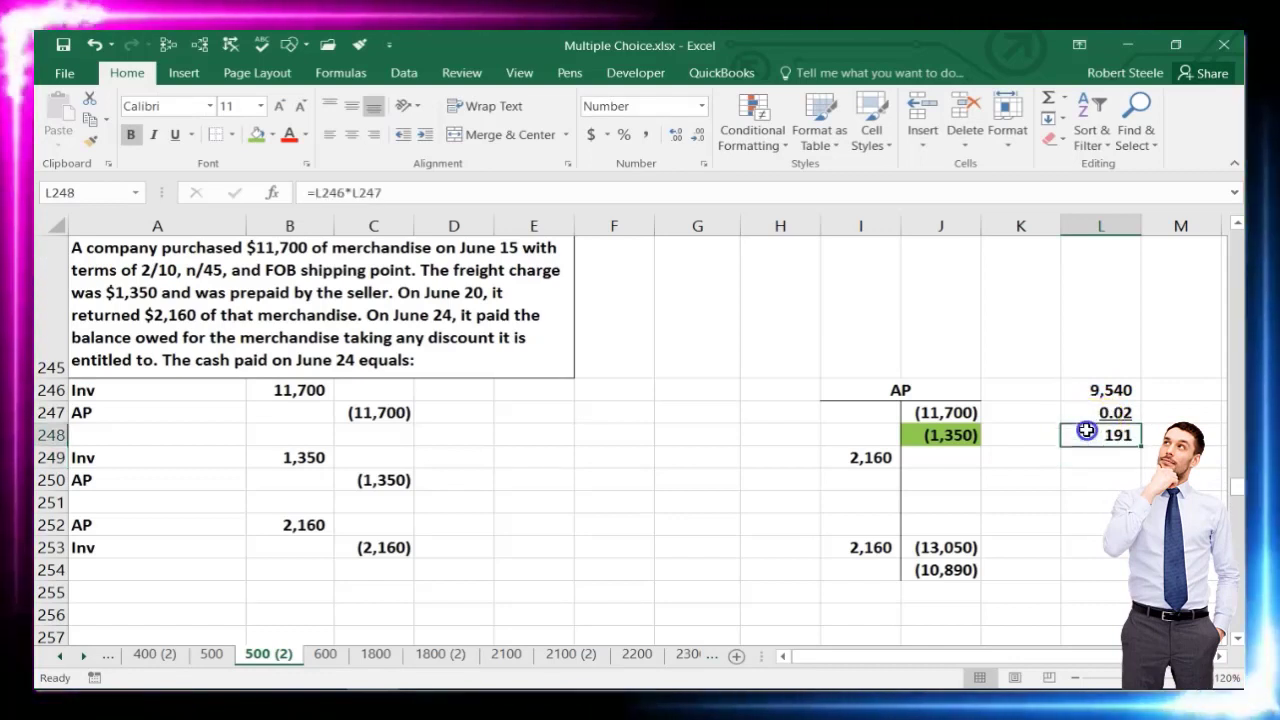
Calculate the merchandise owed after the discount in L249 with the formula =L246-L248
left_click(1087, 390)
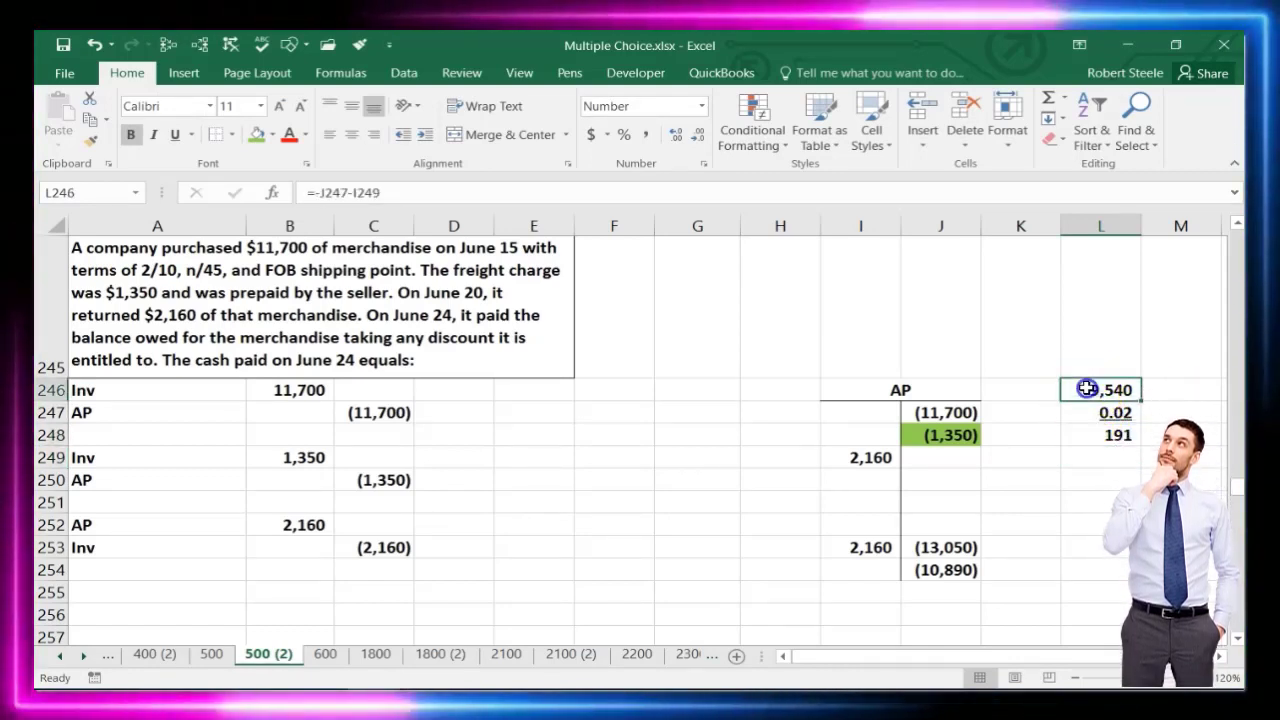
left_click(1092, 457)
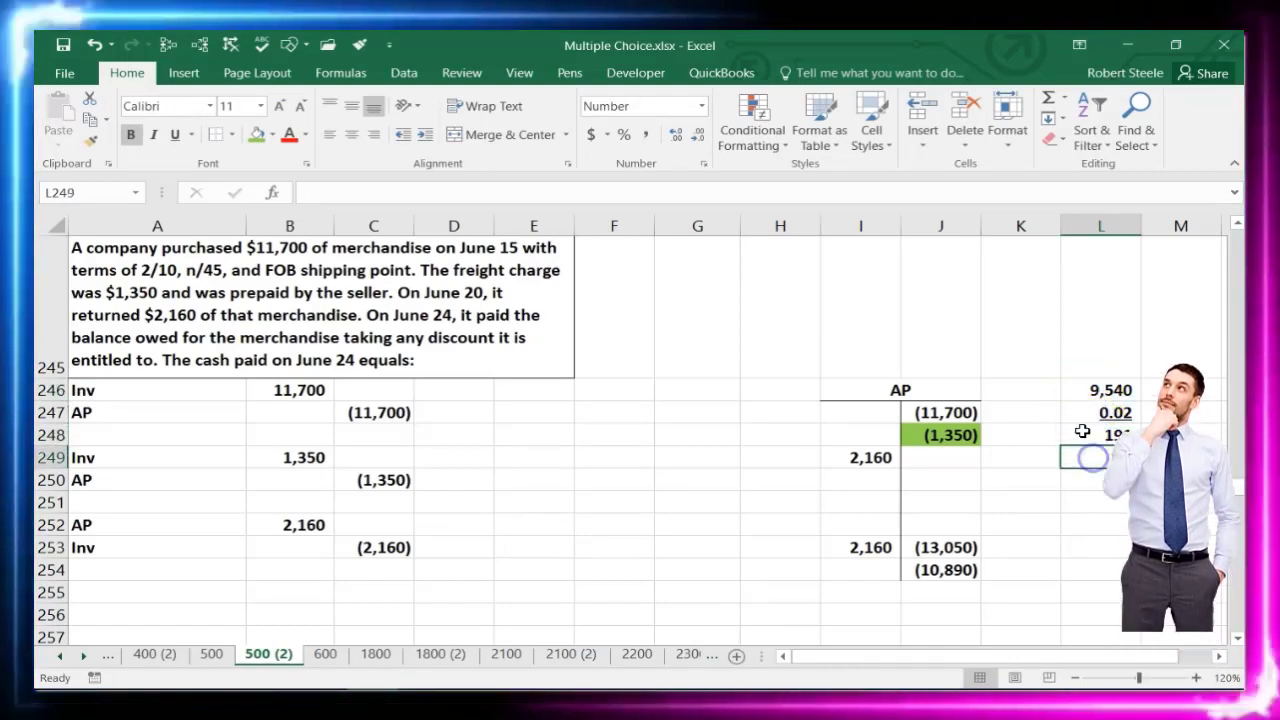
type("=")
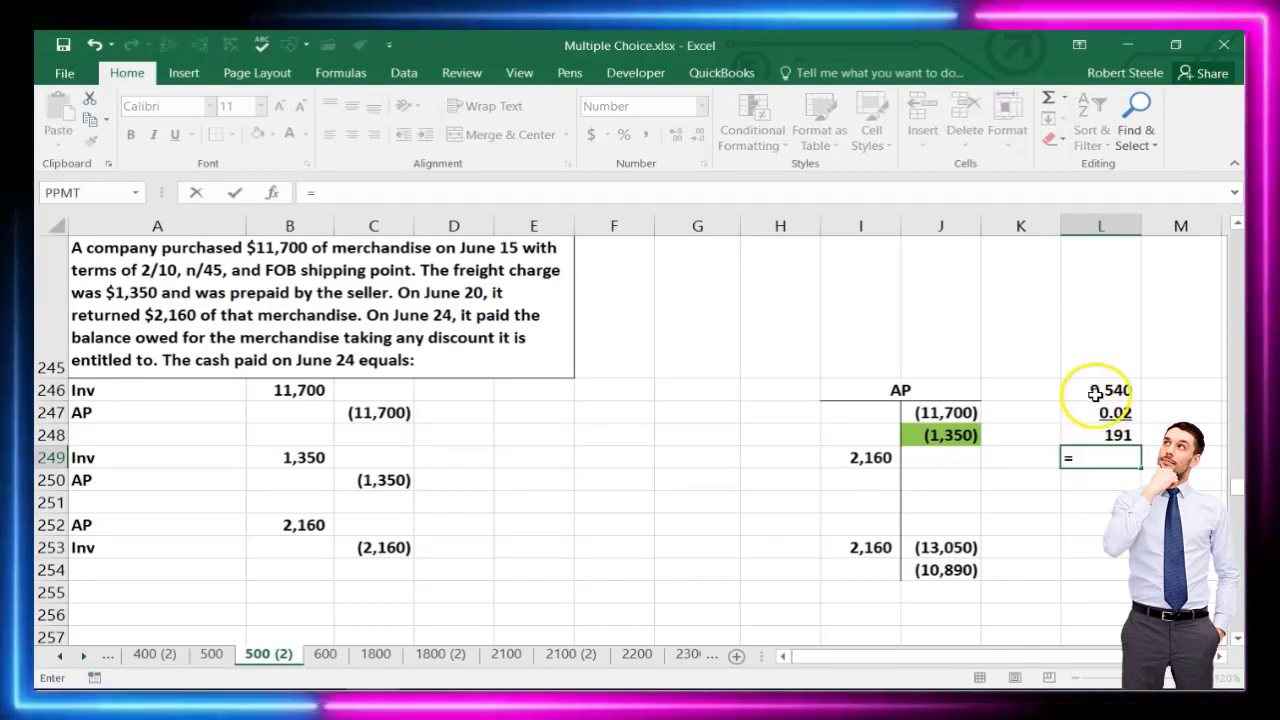
left_click(1095, 391)
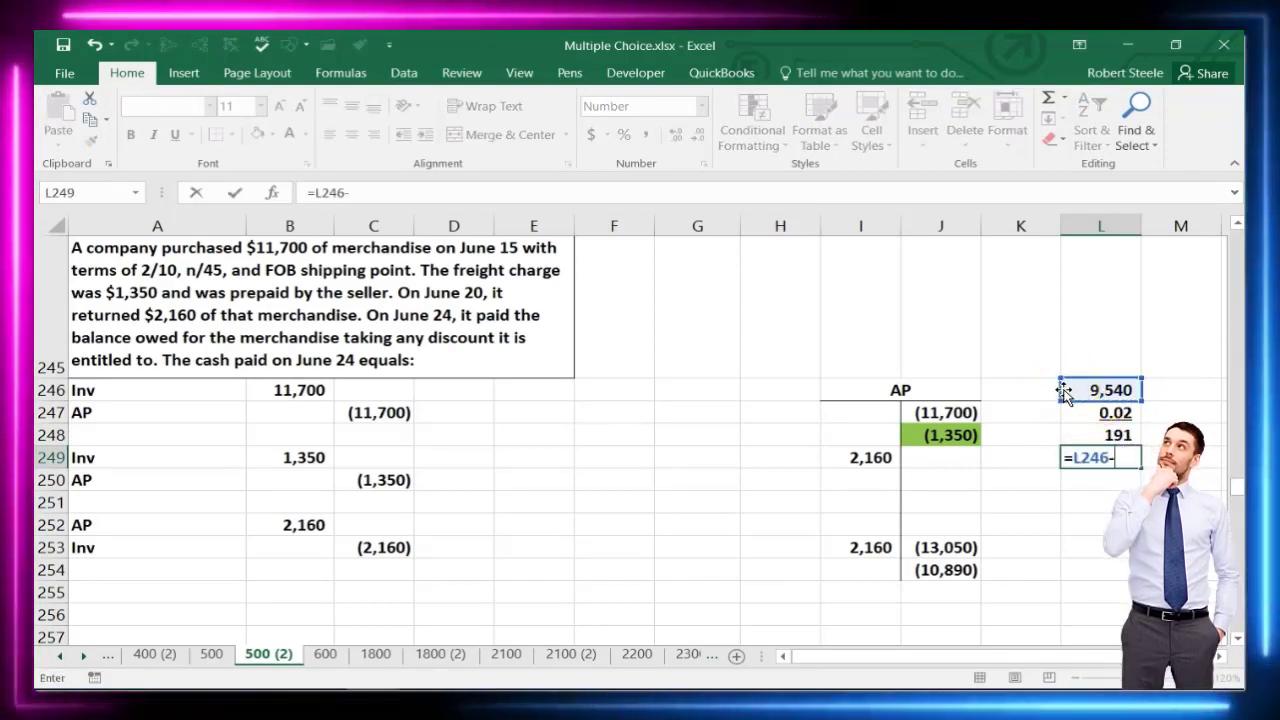
type("-")
left_click(1077, 433)
key("Return")
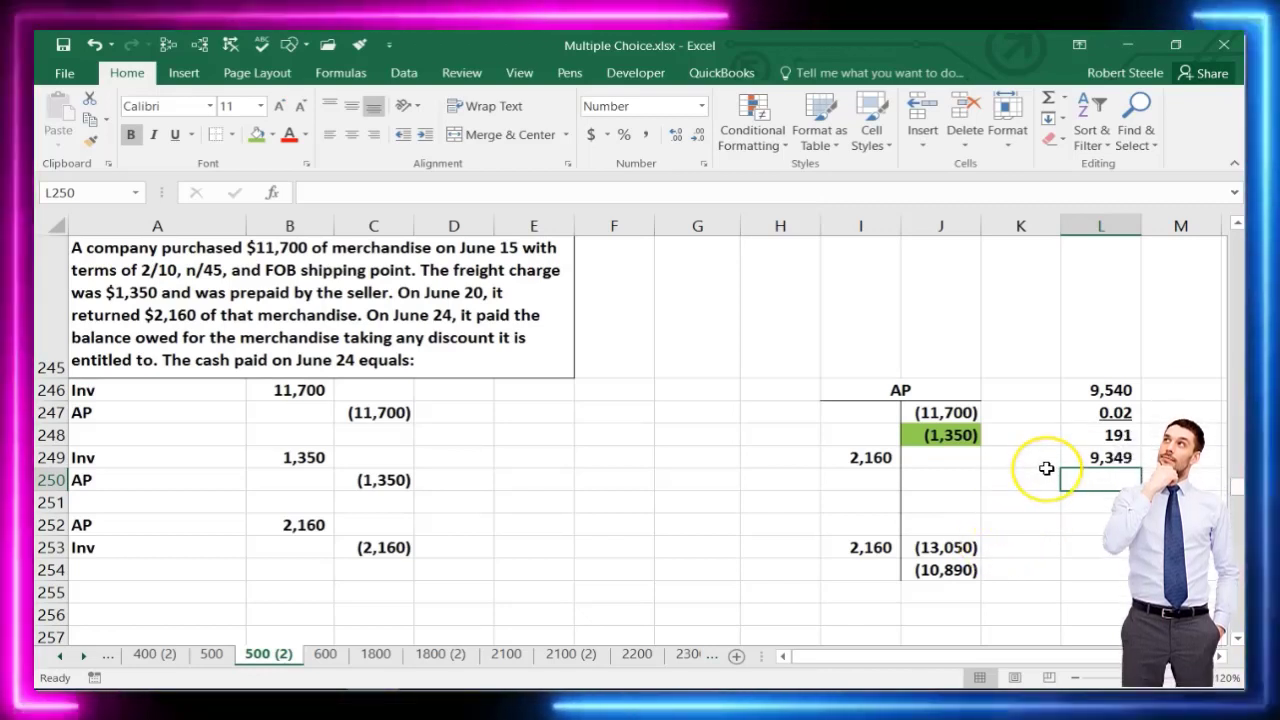
Enter the freight charge of 1,350 in L250 and underline it
type("13,050")
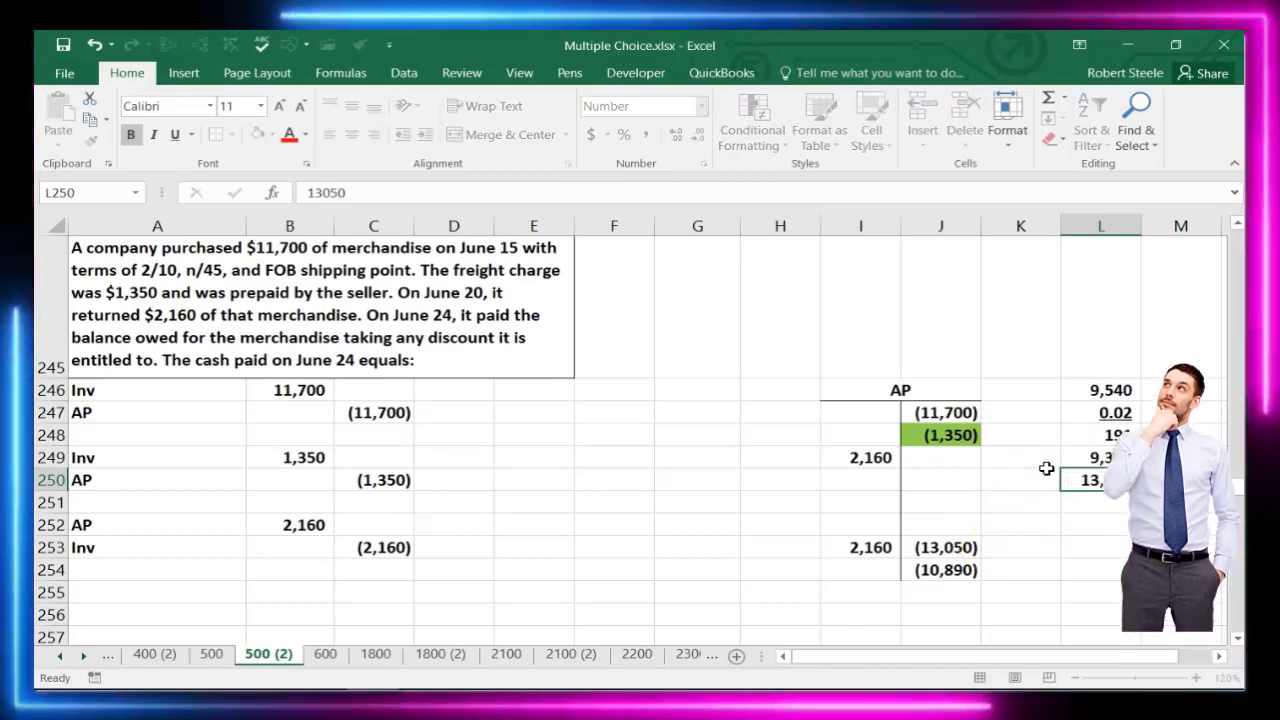
key("Return")
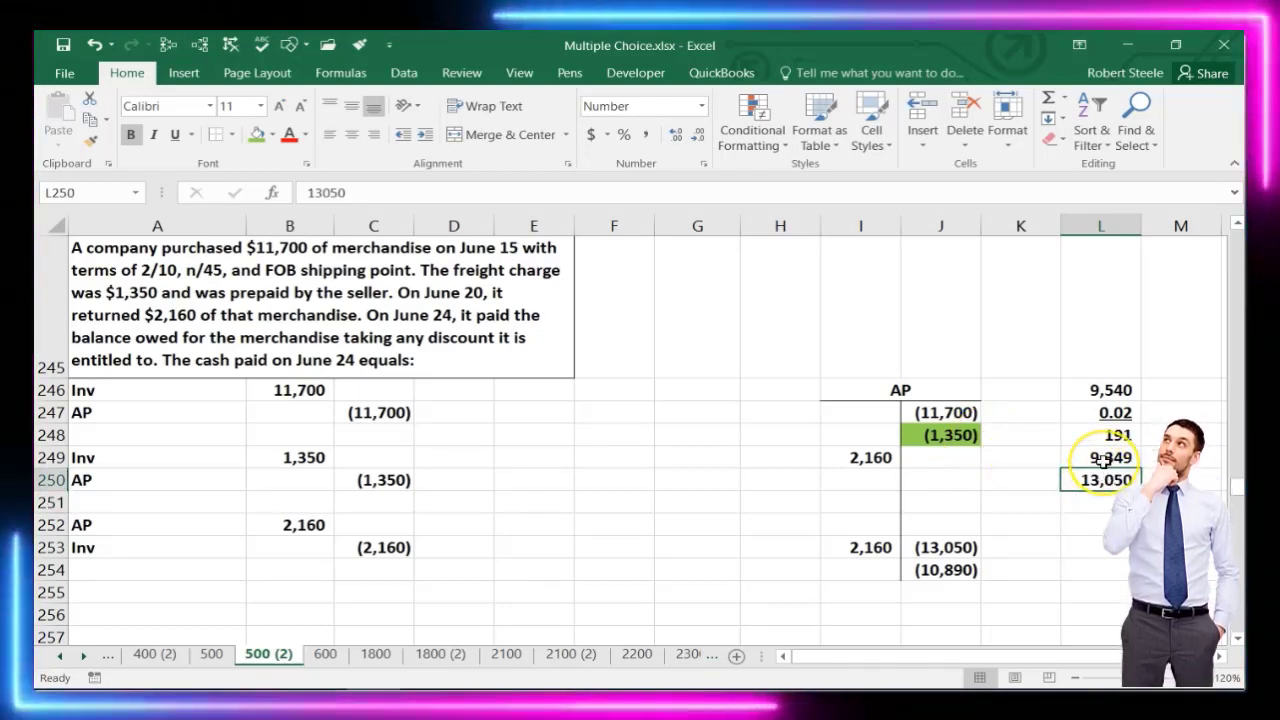
type("135")
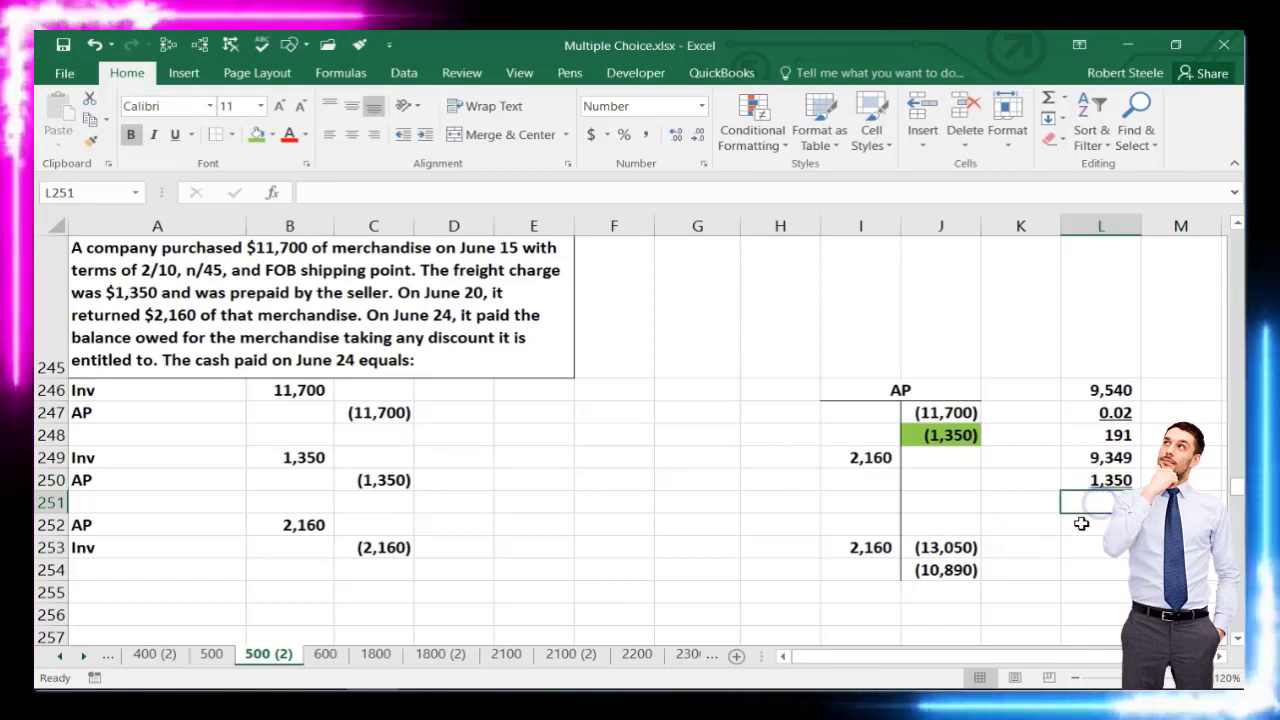
Calculate the total cash payment in L251 by adding the freight to the discounted merchandise, L249 plus L250
type("=")
left_click(1100, 457)
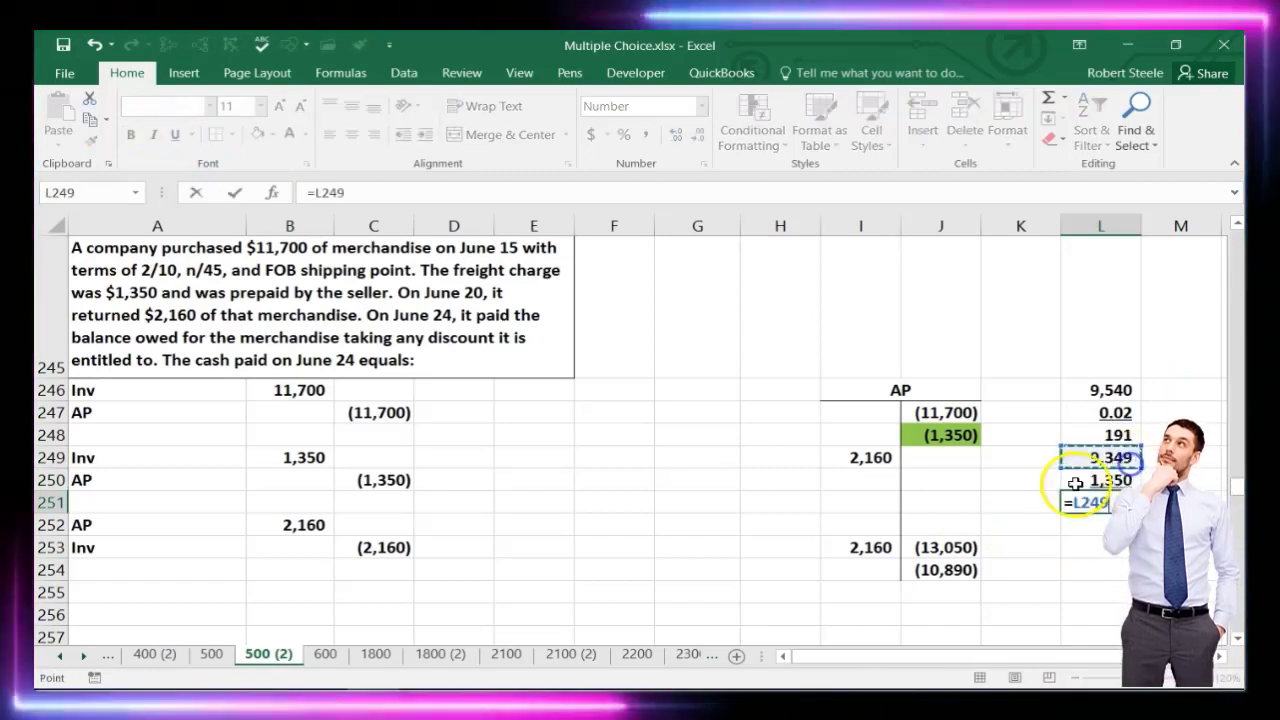
type("+")
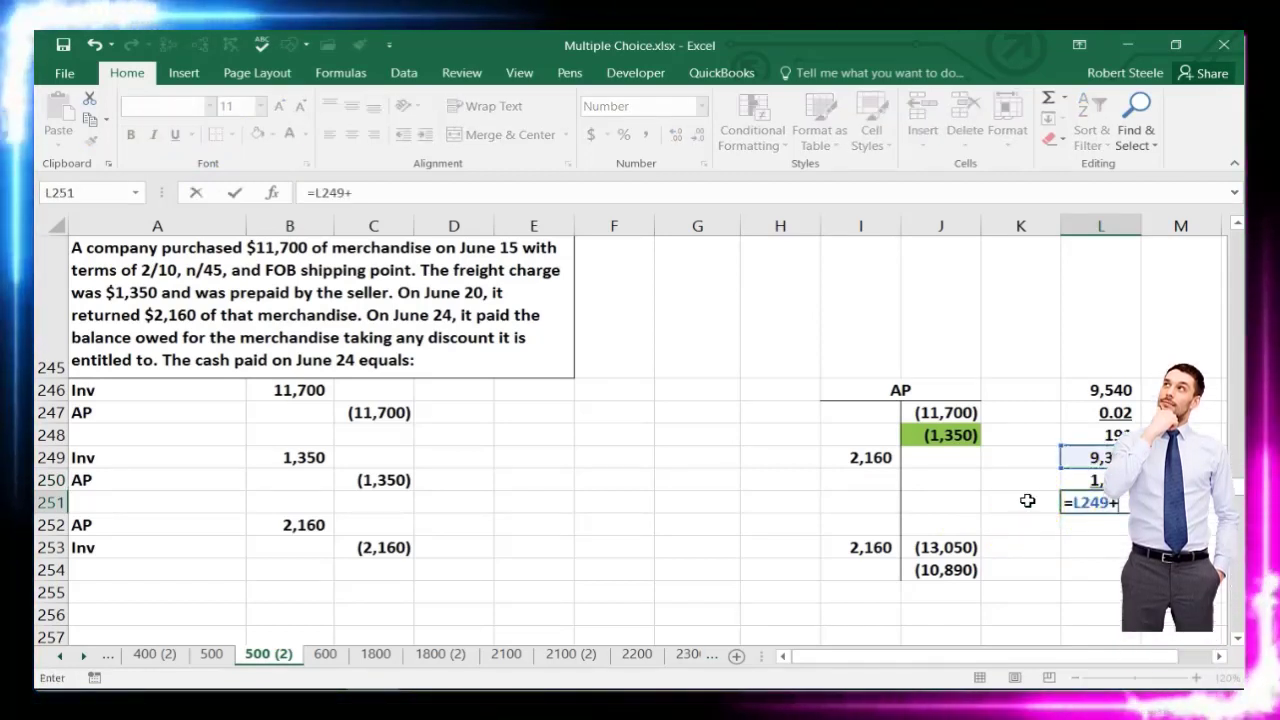
key("Return")
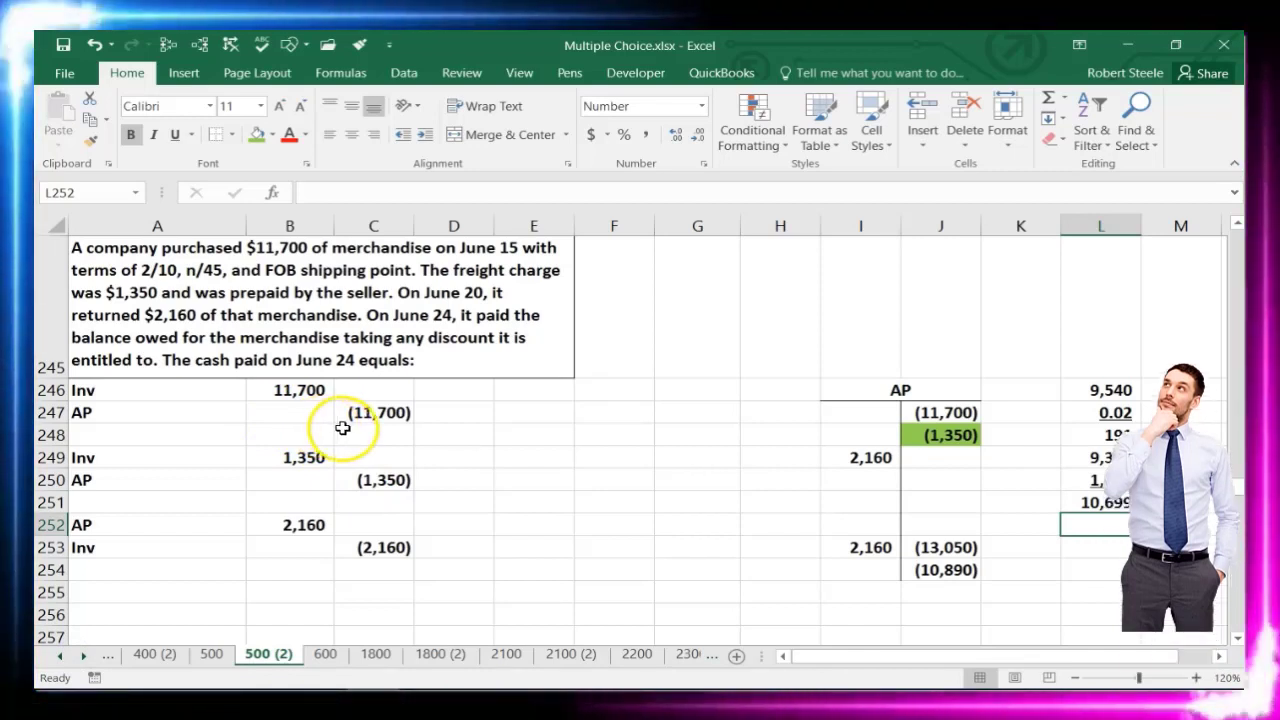
Record the cash credit of the payment entry with the label Cash in E249 and -10699 in H249
left_click(535, 458)
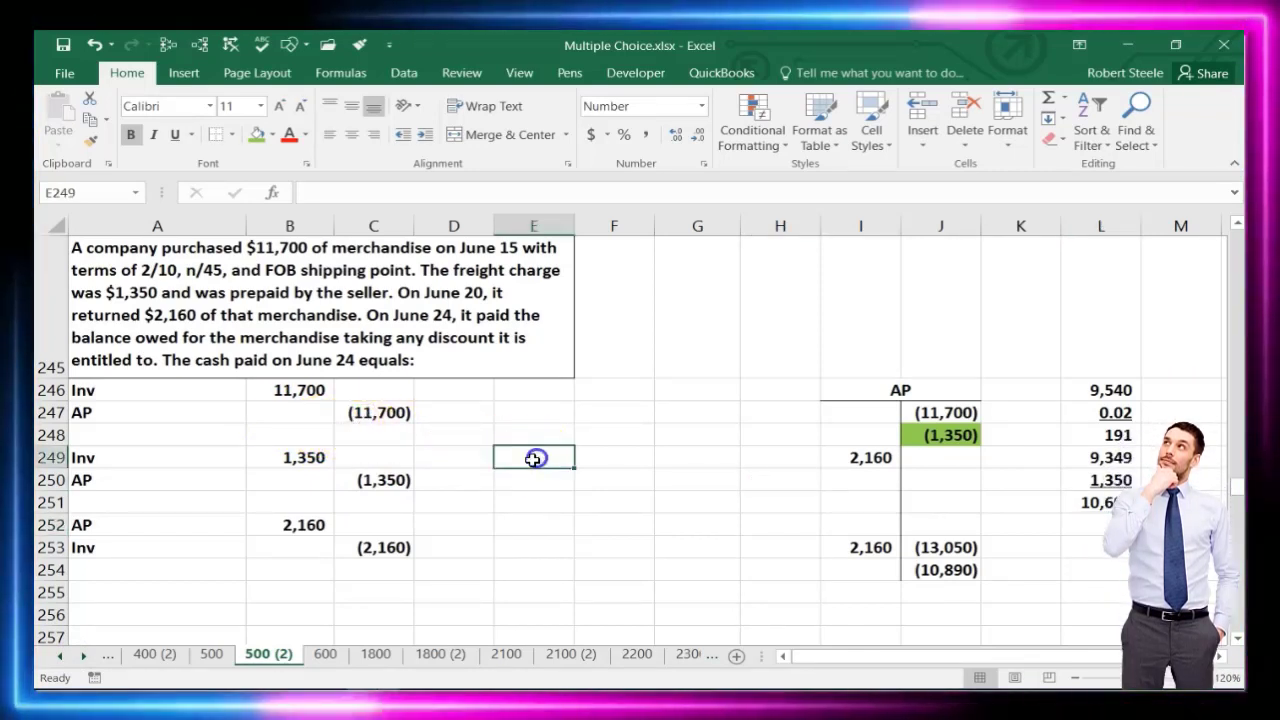
type("Cash")
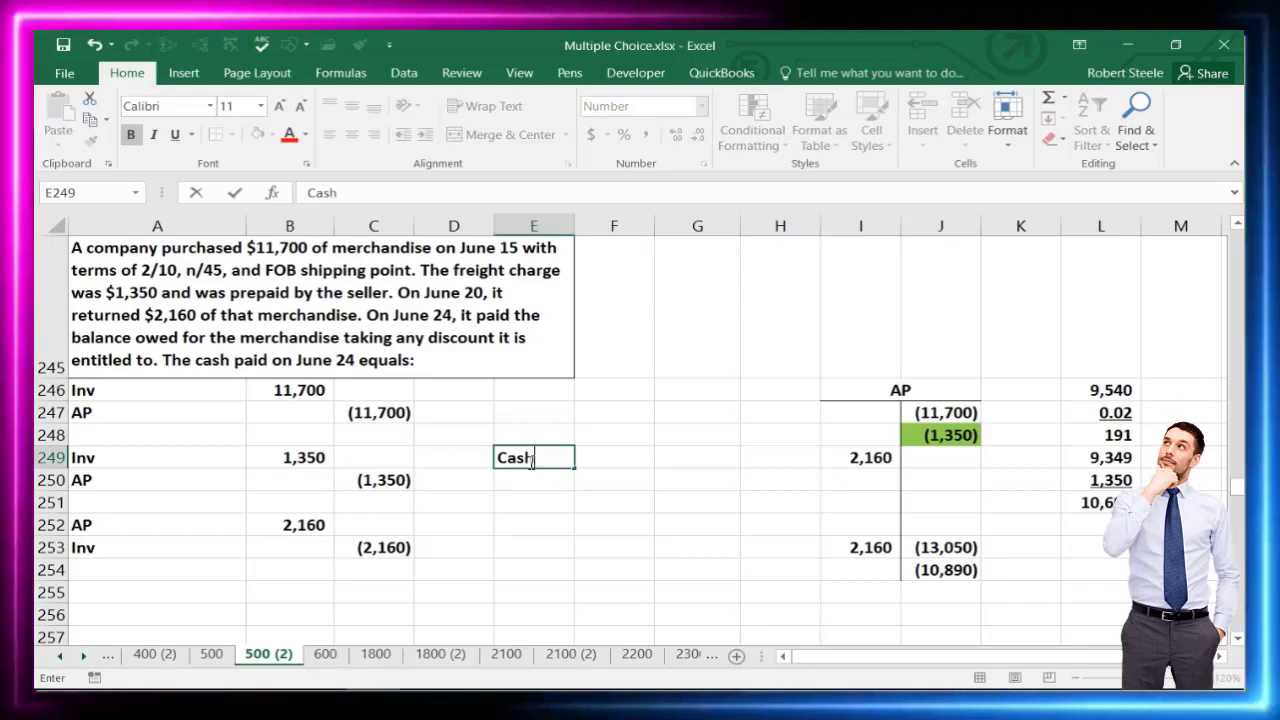
key("Tab")
key("Tab")
key("Tab")
type("-")
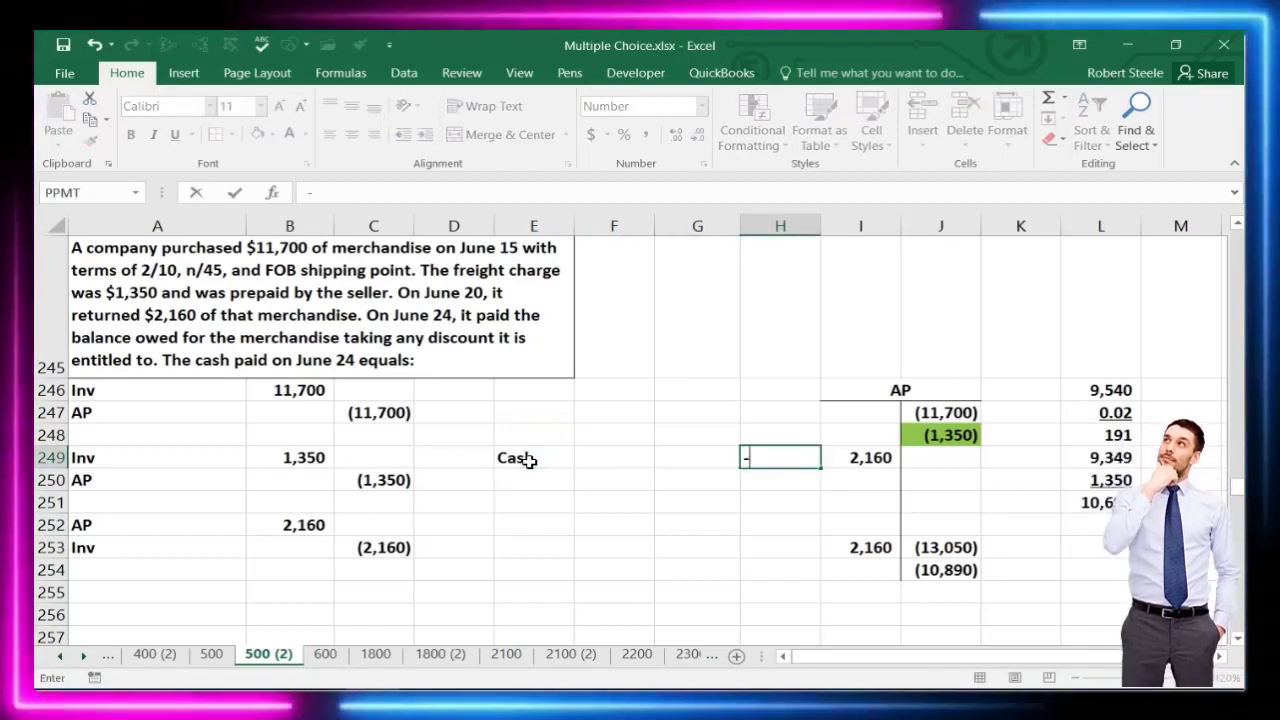
type("10")
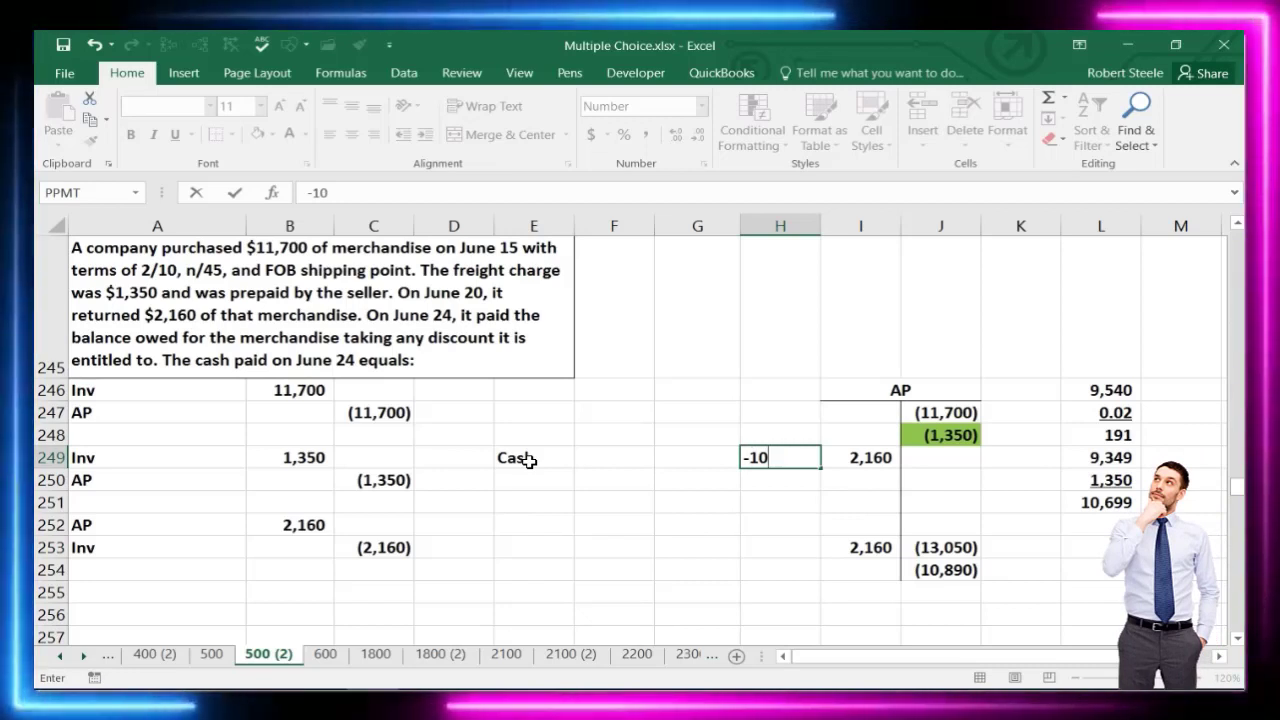
type("6699")
key("Return")
Record the accounts payable debit above the cash line, with AP in E248 and 10890 in G248
key("Up")
key("Left")
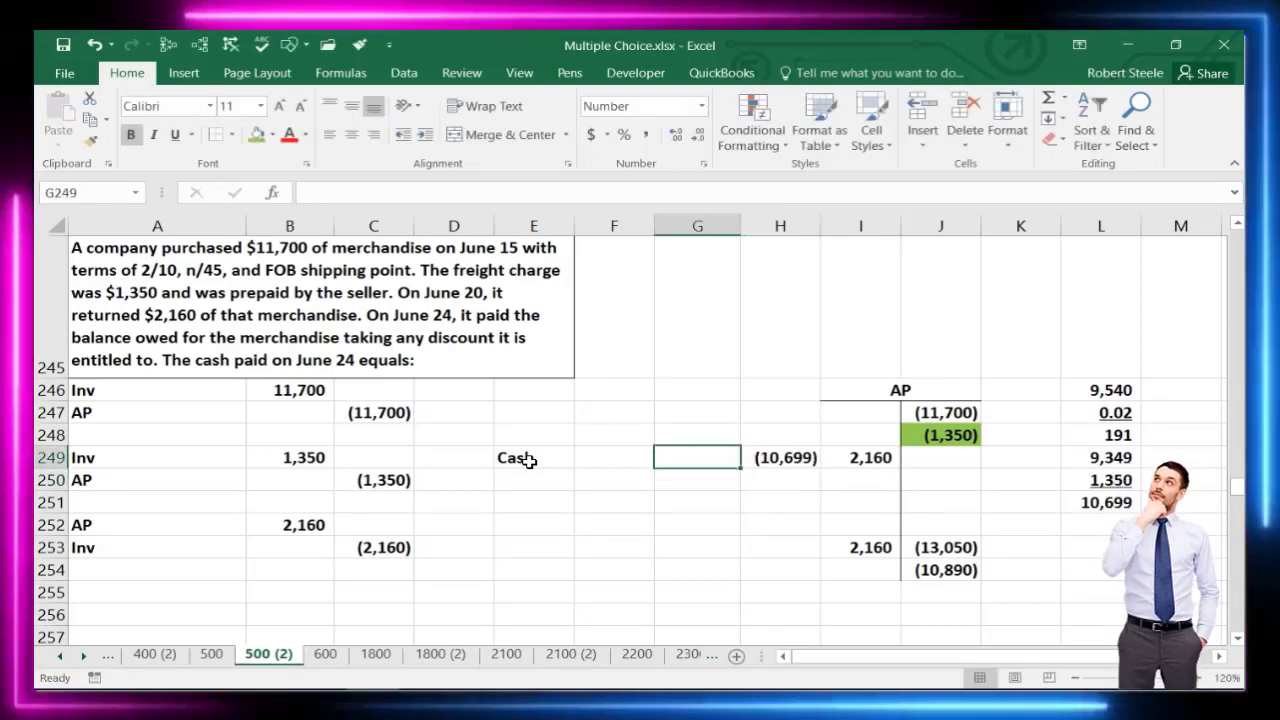
key("Left")
key("Left")
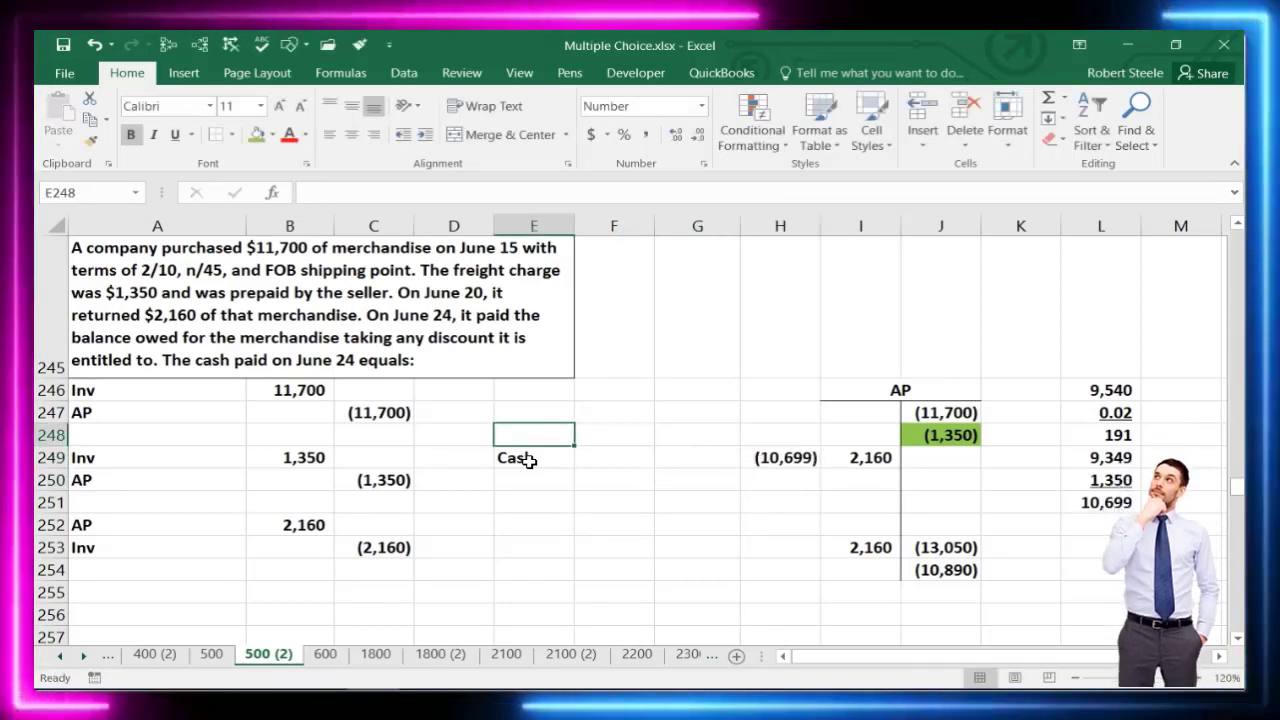
type("A")
key("Right")
key("Right")
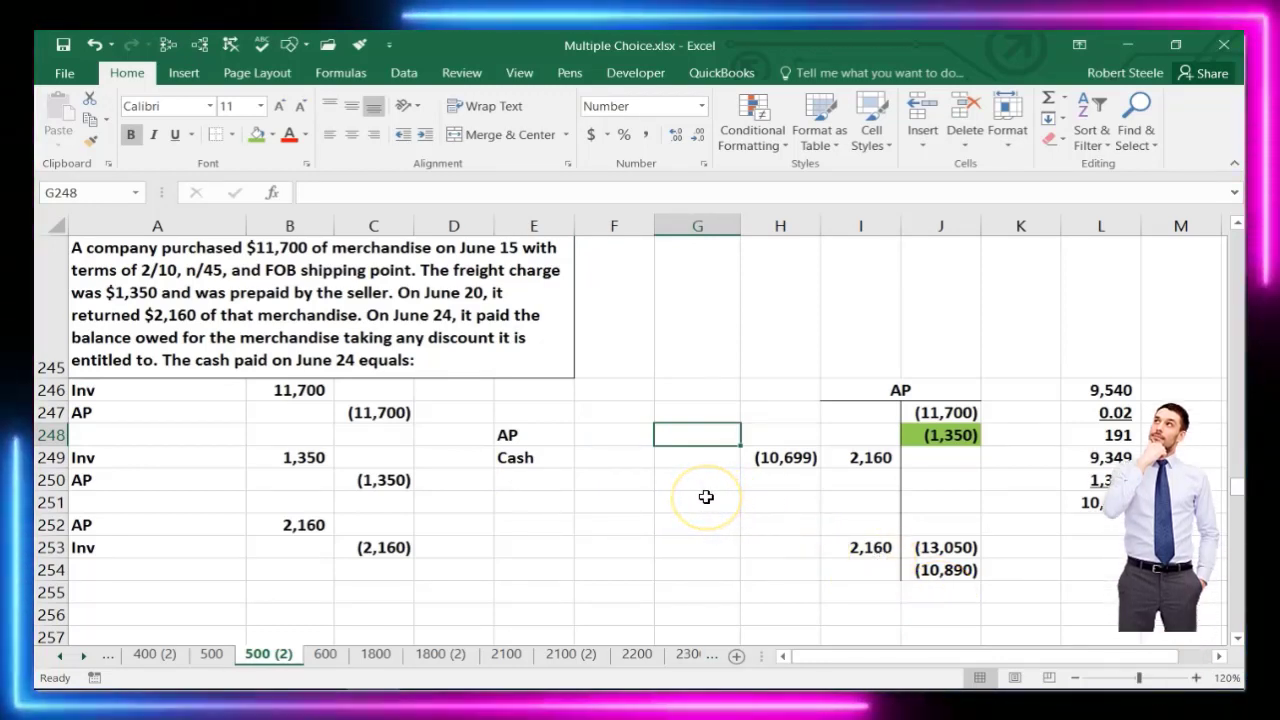
type("10,")
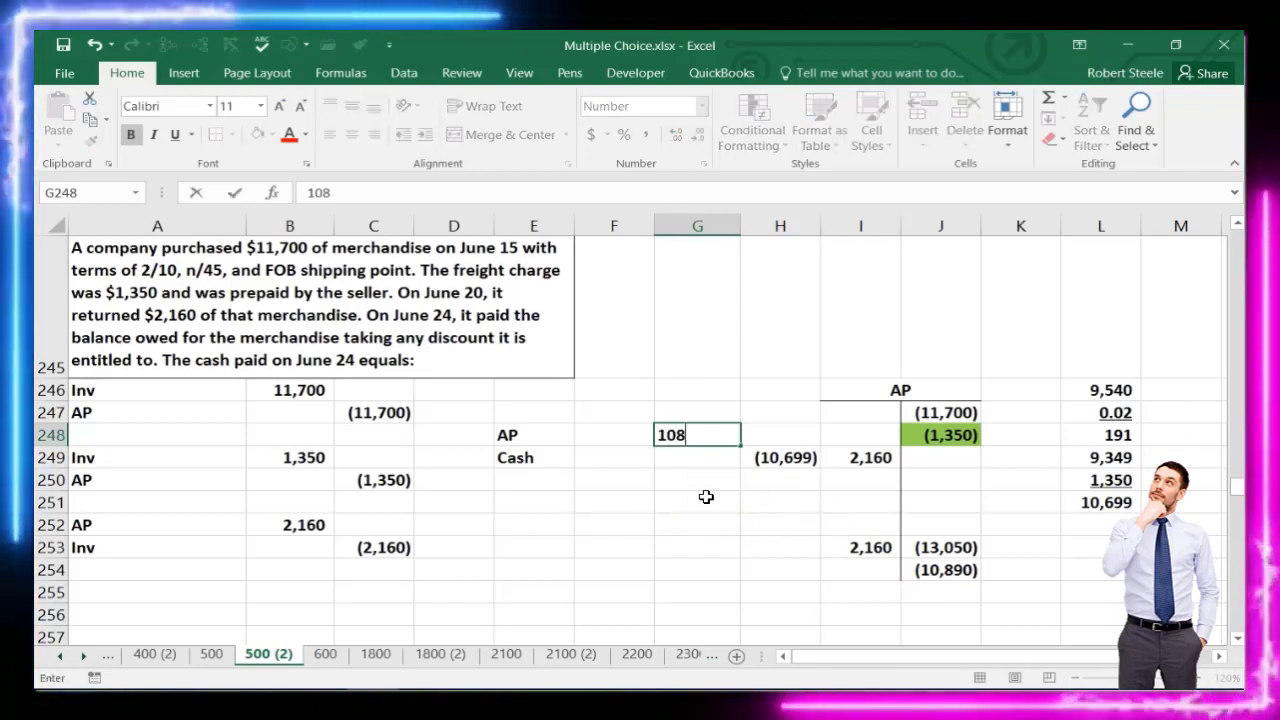
type("890")
key("Return")
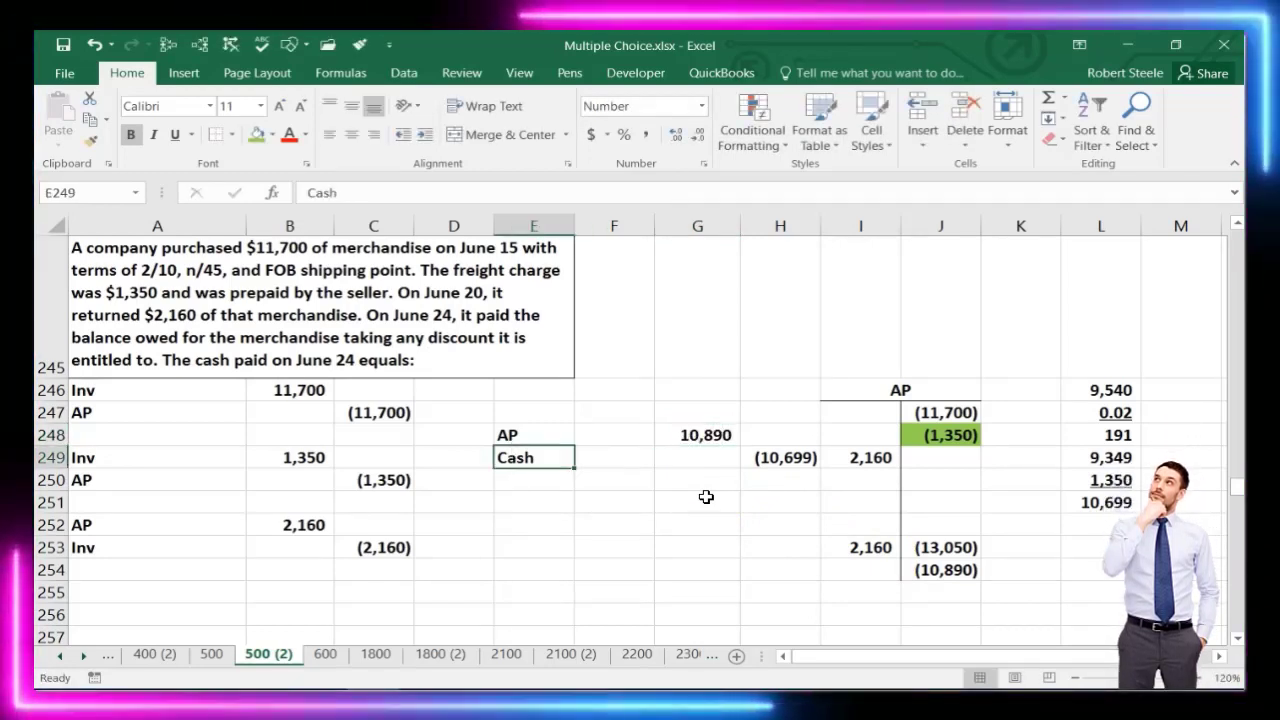
Calculate the balancing discount credit in H250 as the negative SUM of G248:H249
key("Down")
key("Right")
key("Right")
key("Right")
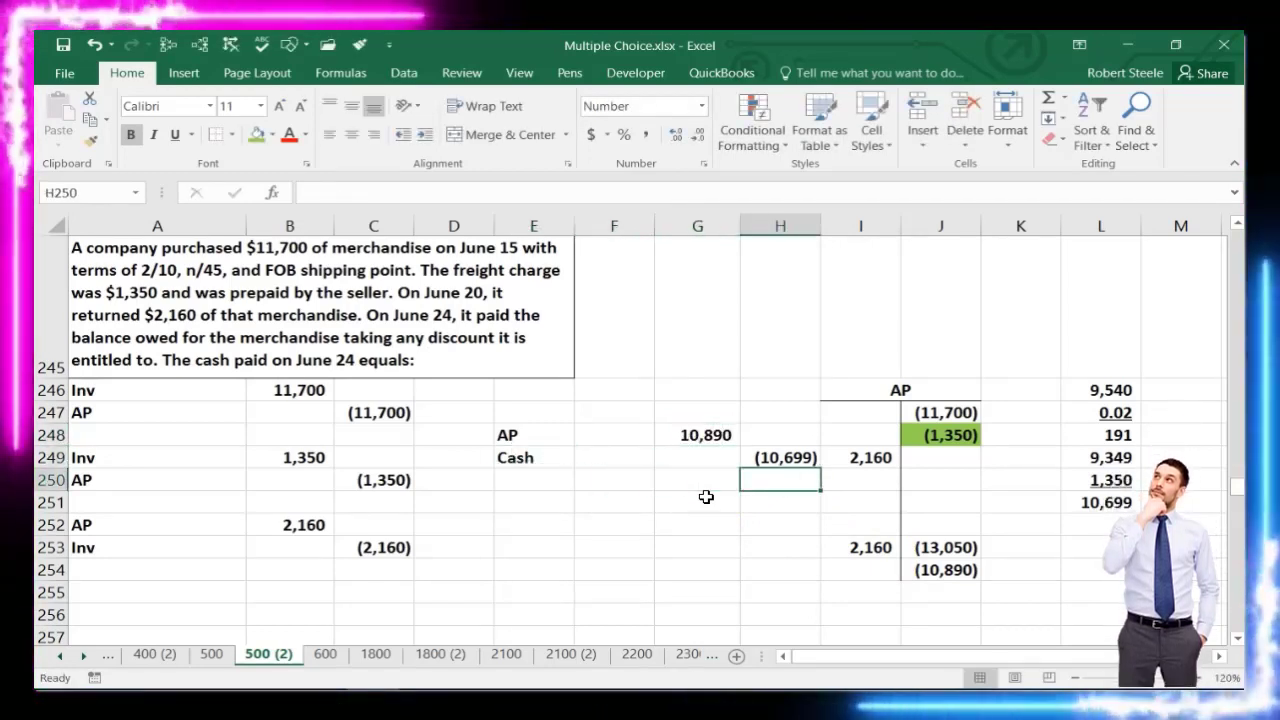
left_click_drag(694, 434, 757, 451)
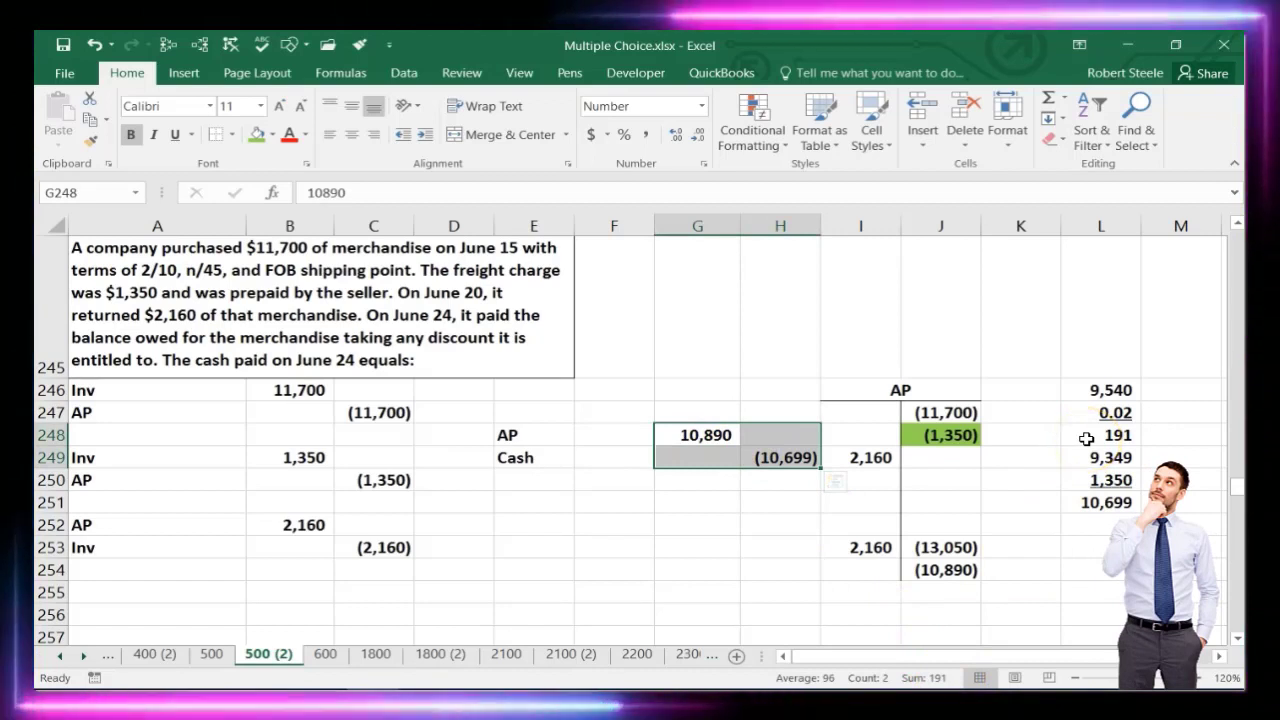
left_click(774, 478)
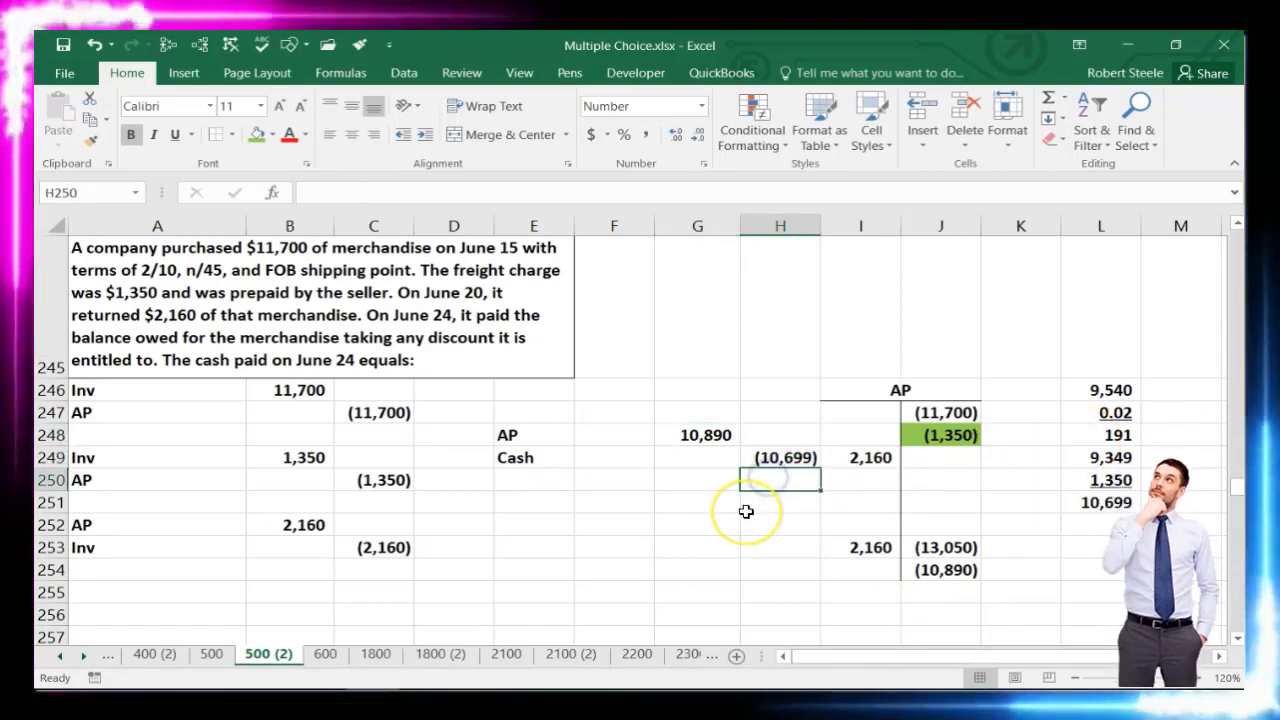
type("-sum(")
key("Up")
key("shift+Up")
key("shift+Left")
key("Return")
Check the total of the credits in H249:H250 against the AP debit and label the discount line Inv in E250
left_click(741, 482)
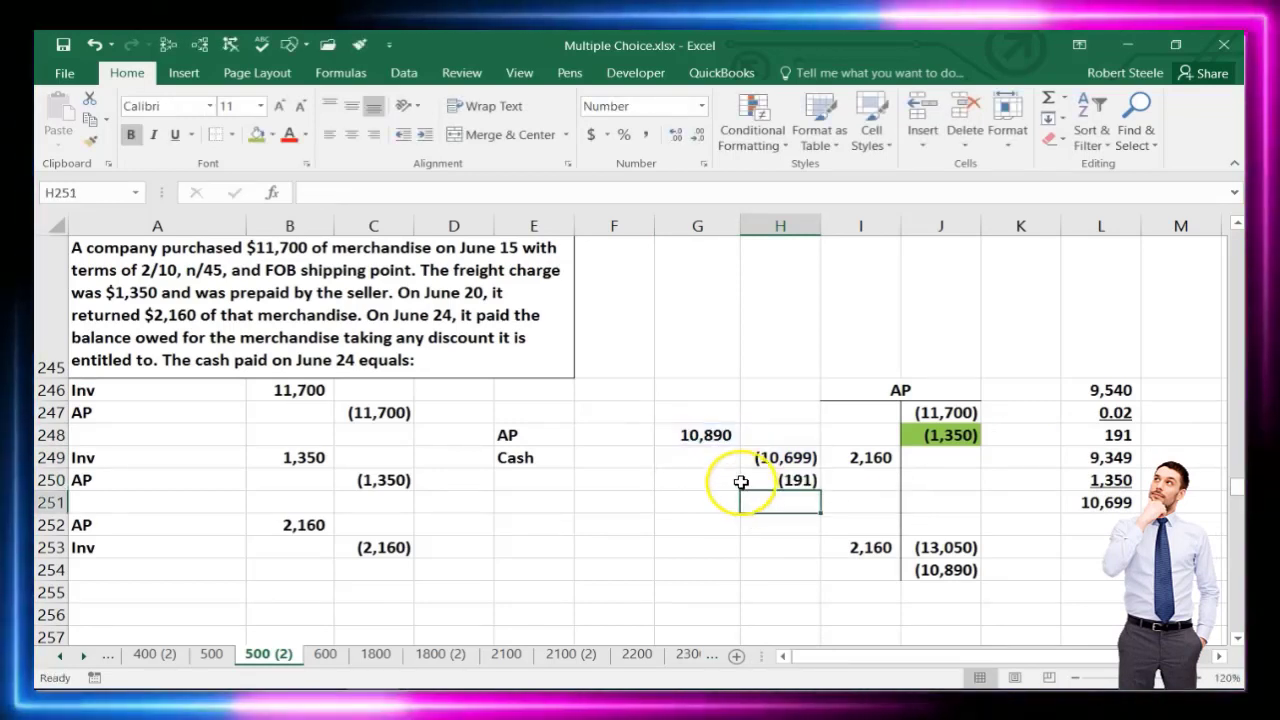
left_click(712, 436)
left_click(760, 457)
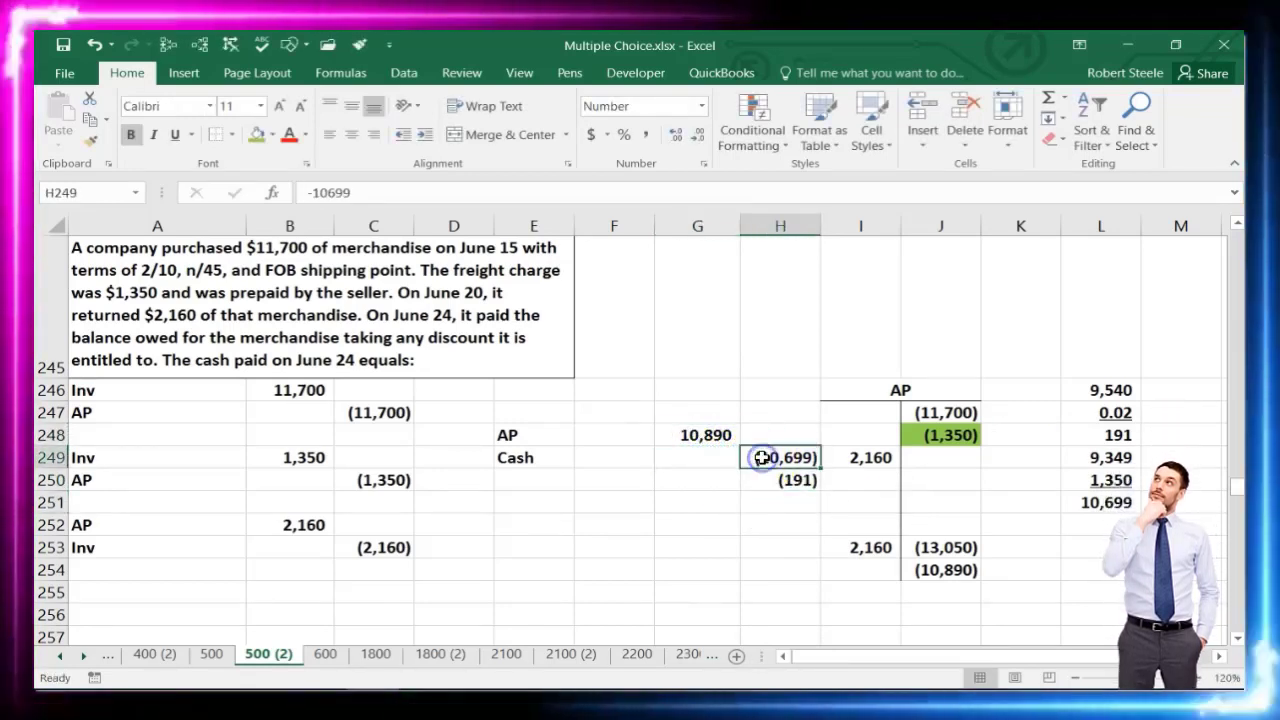
left_click_drag(762, 459, 769, 478)
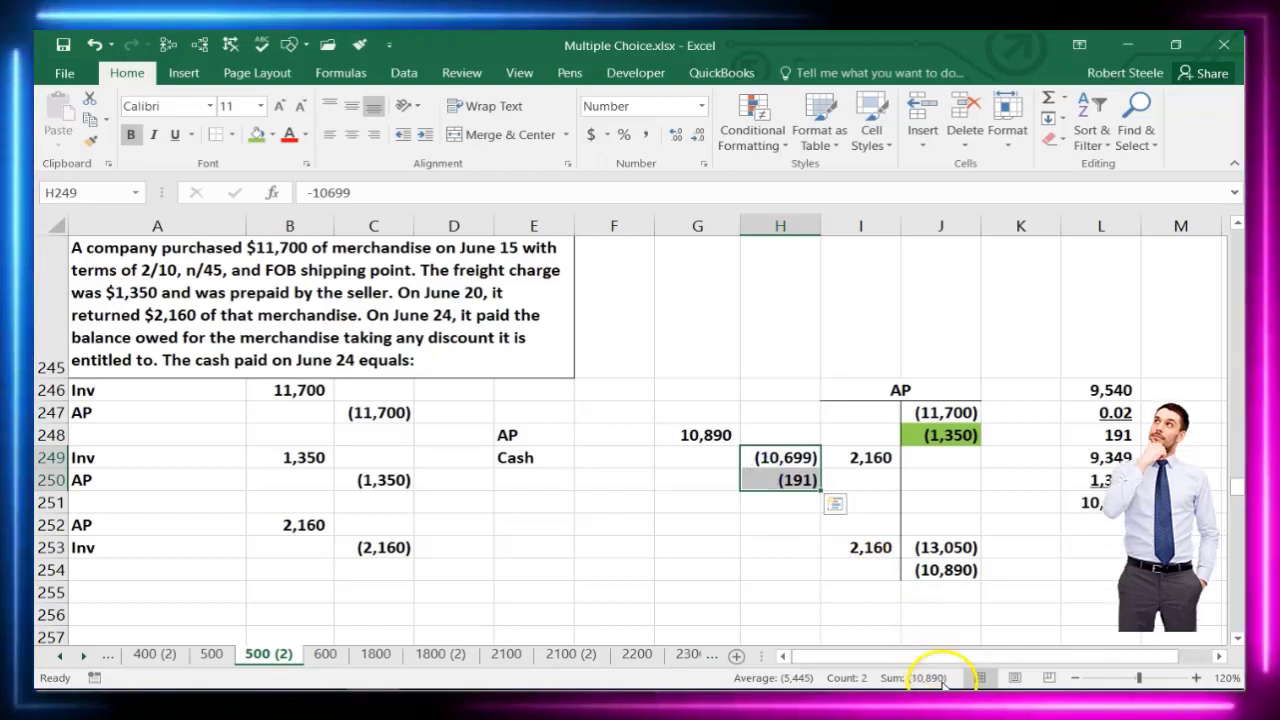
left_click(534, 479)
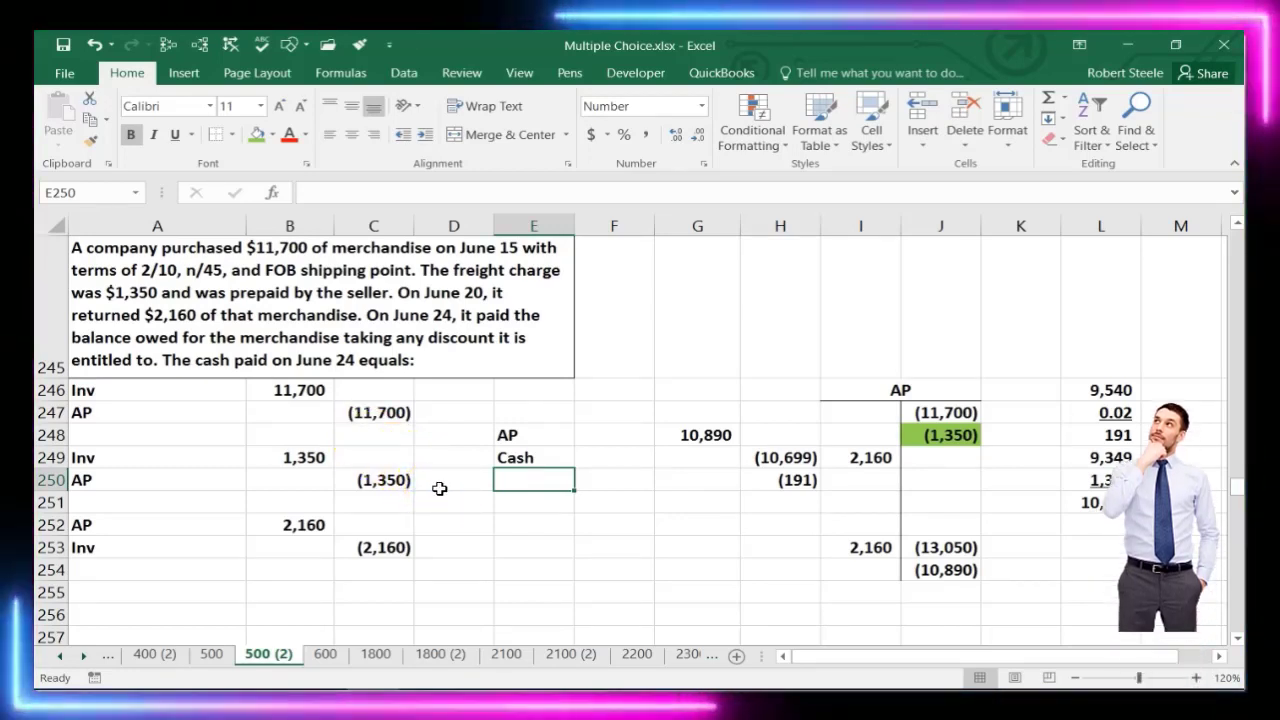
type("Inv")
key("Tab")
key("Tab")
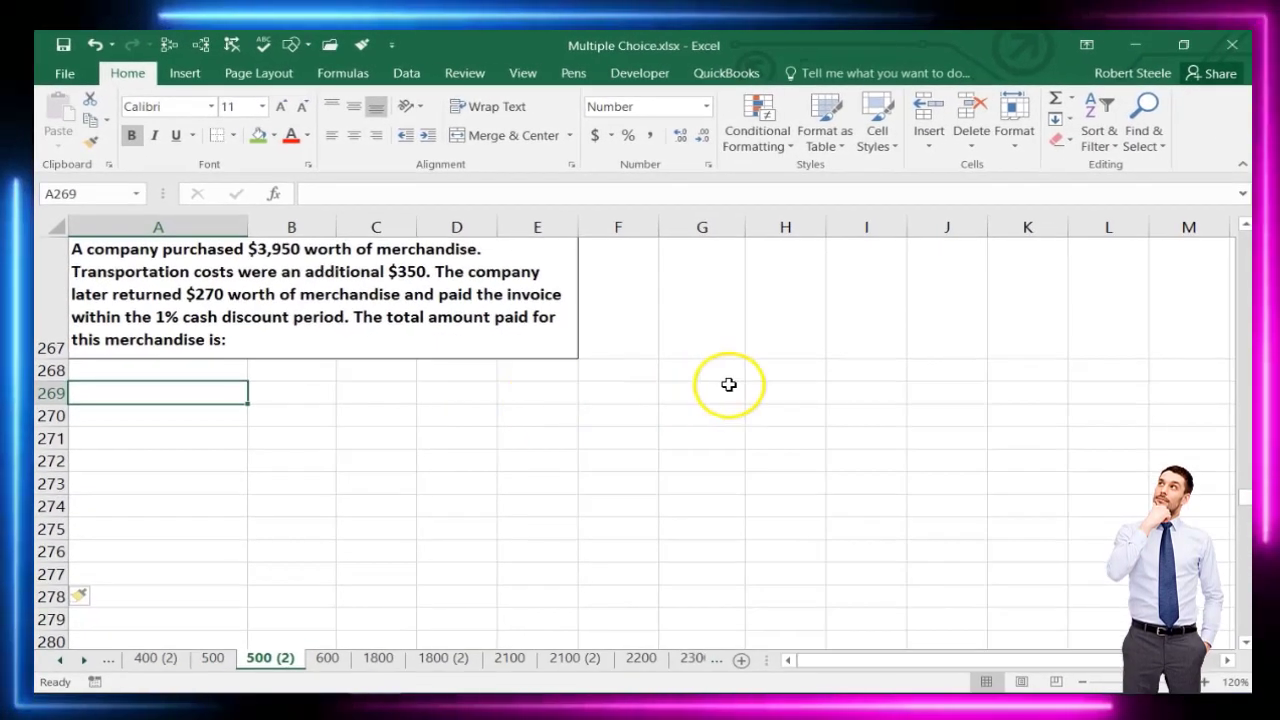
Enter the heading AP in J268 and merge and centre it across J268:K268
left_click(1099, 422)
type("AP")
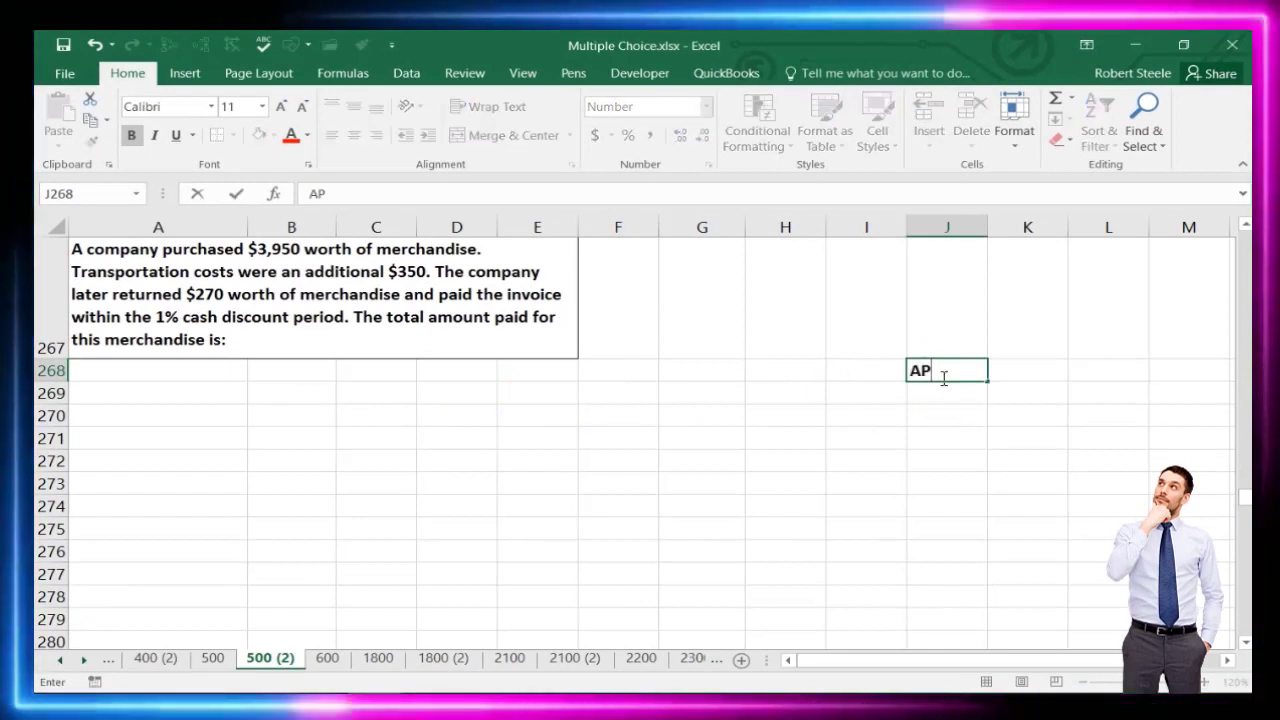
key("Tab")
left_click(942, 377)
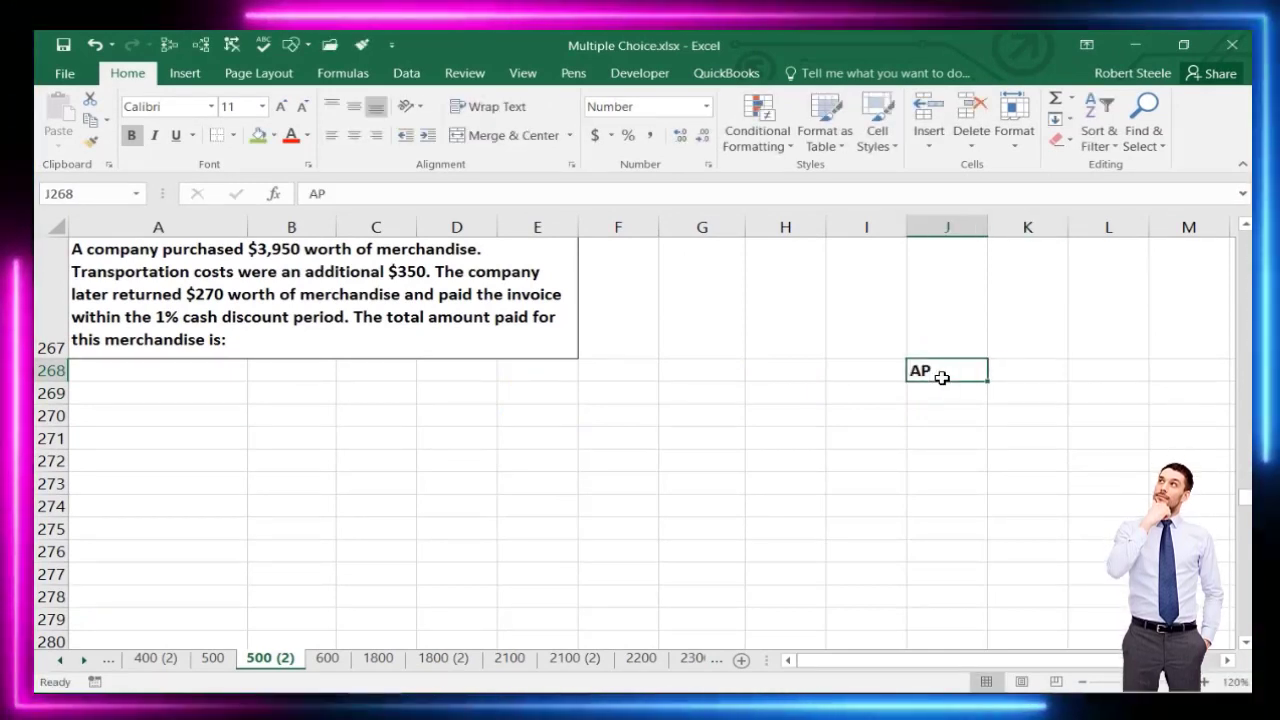
left_click_drag(986, 375, 996, 372)
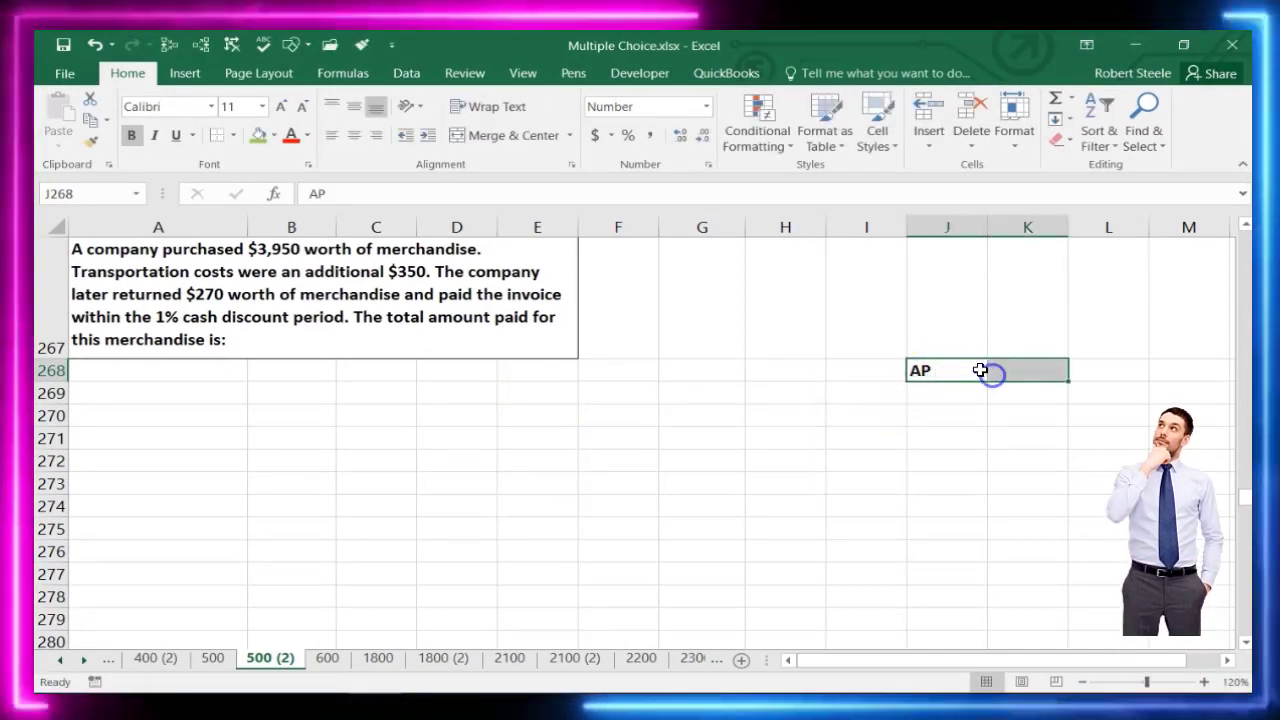
left_click(471, 135)
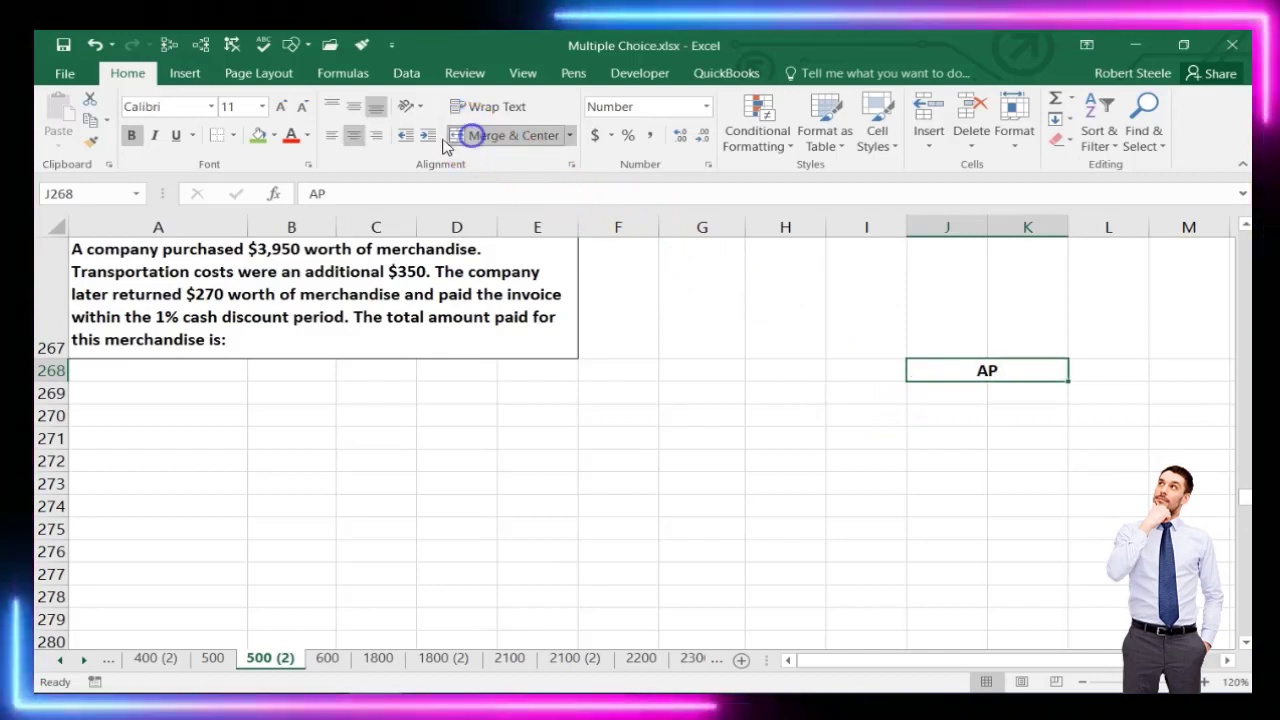
Form the T-account with a bottom border under the AP heading and a left border along K269:K275
left_click(232, 135)
left_click(250, 182)
left_click_drag(1028, 392, 1030, 529)
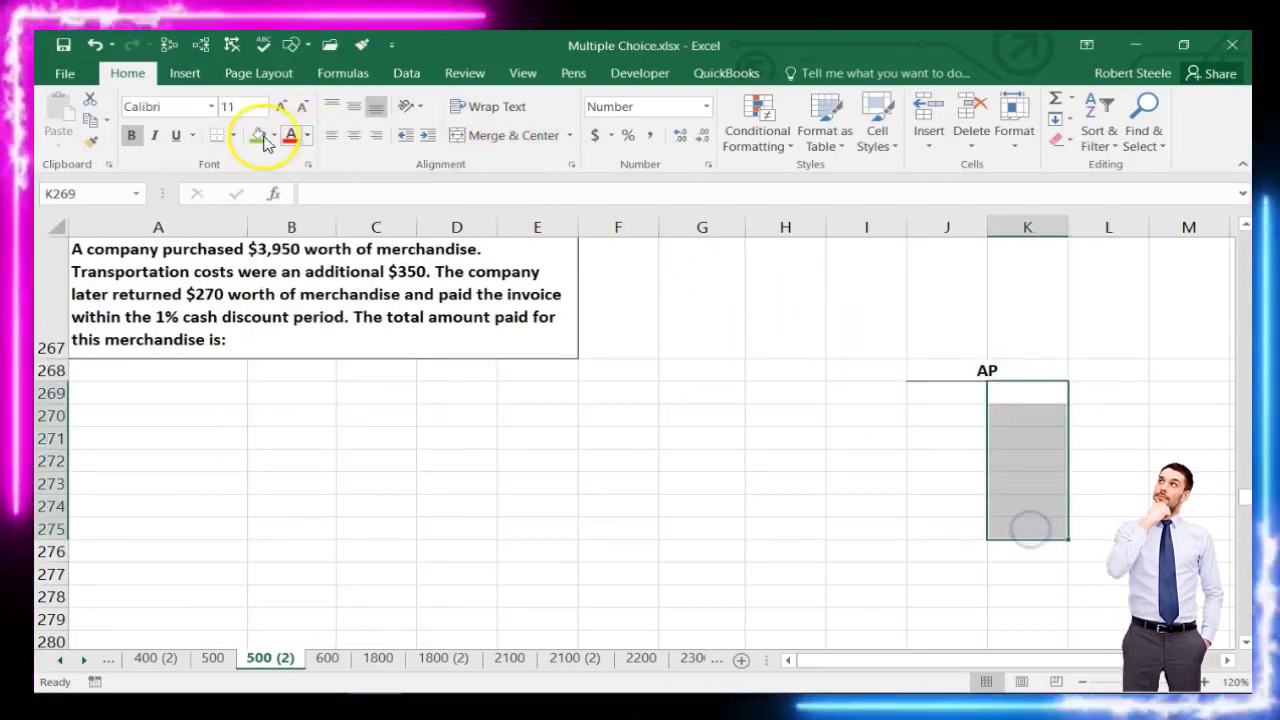
left_click(232, 135)
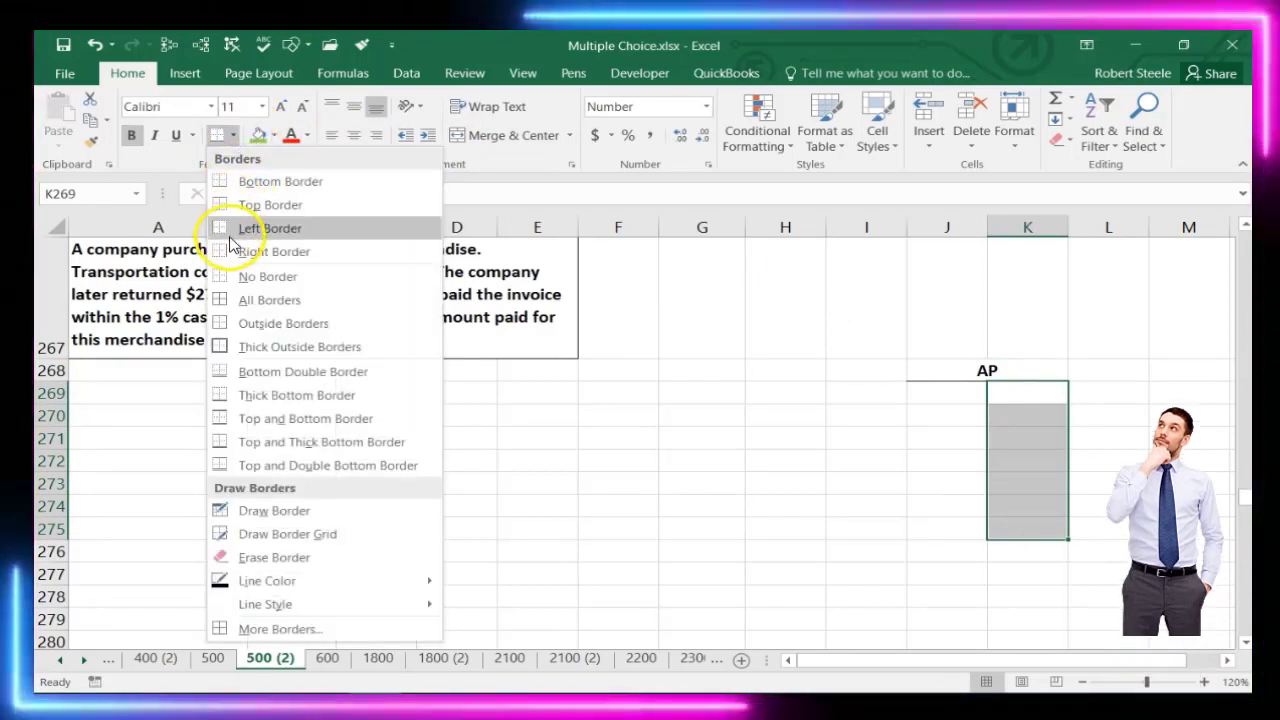
left_click(245, 228)
left_click(254, 468)
Record the merchandise purchase debit with the label Inv in A269 and 3,950 in B269
left_click(127, 390)
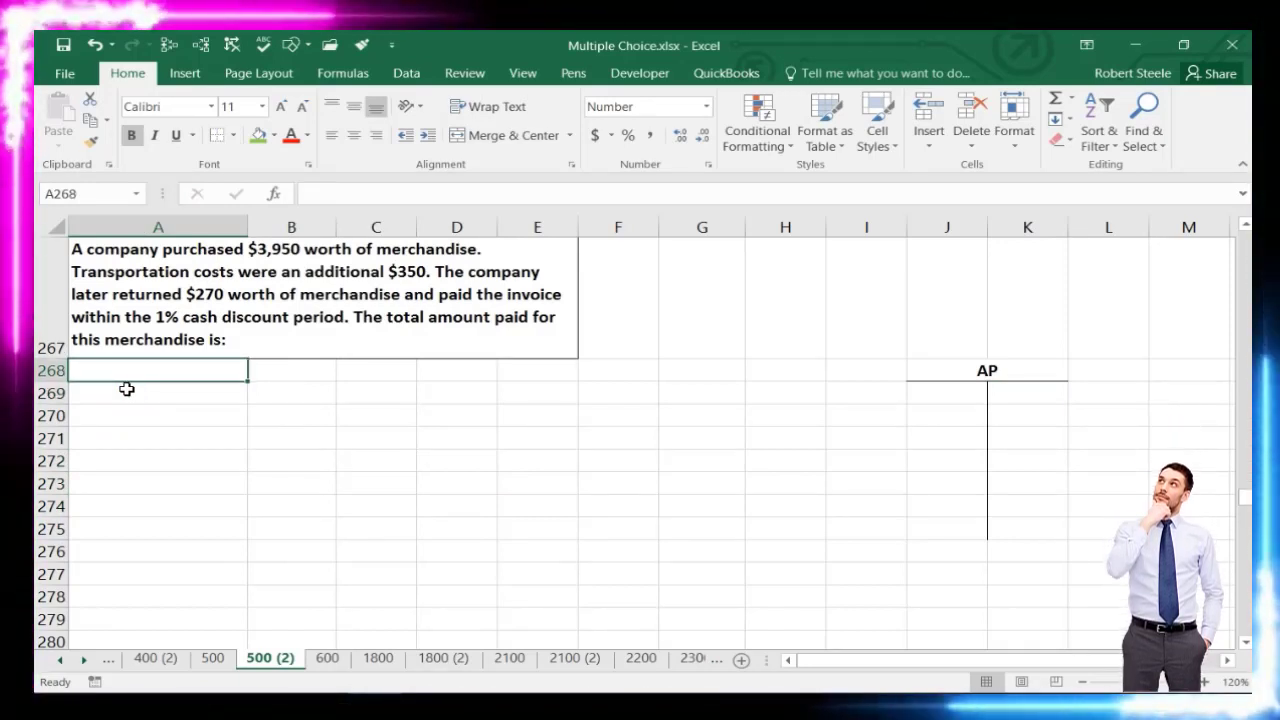
type("Inv")
key("Tab")
type("3,950")
key("Return")
Complete the purchase entry with a credit of -B269 in C270 and the label AP in A270
key("Tab")
key("Tab")
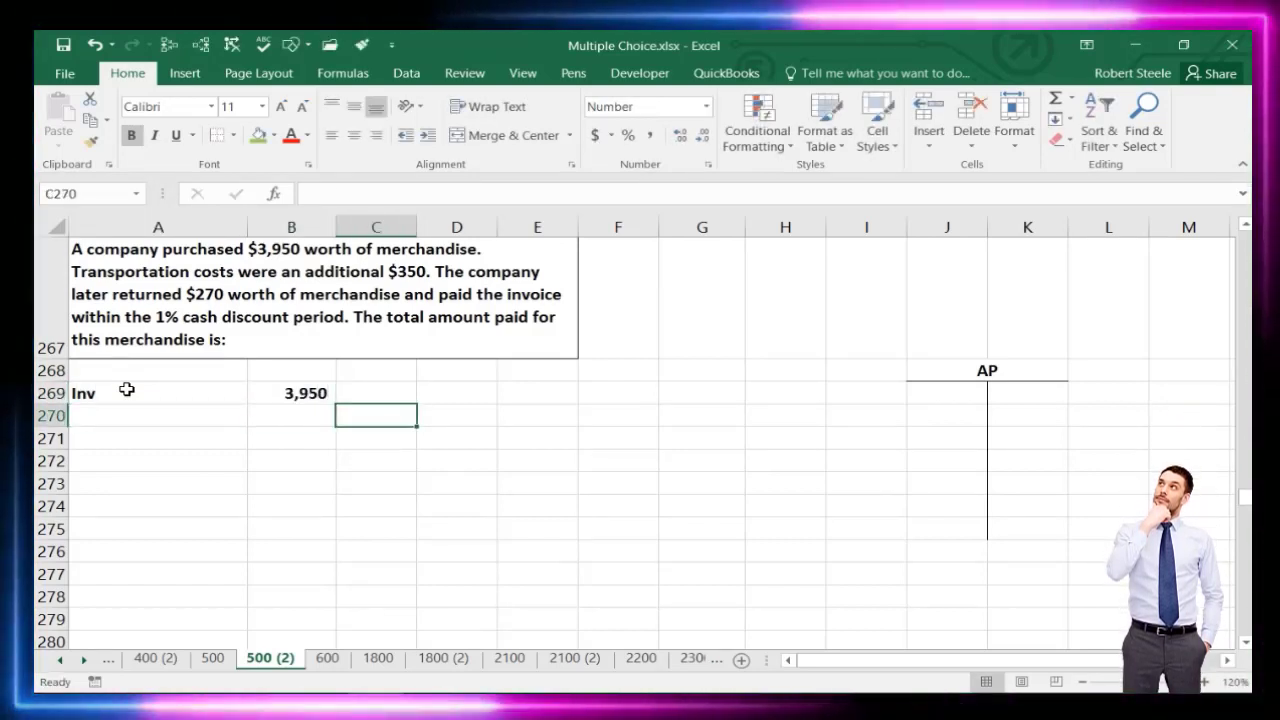
type("-B269")
key("Return")
key("Up")
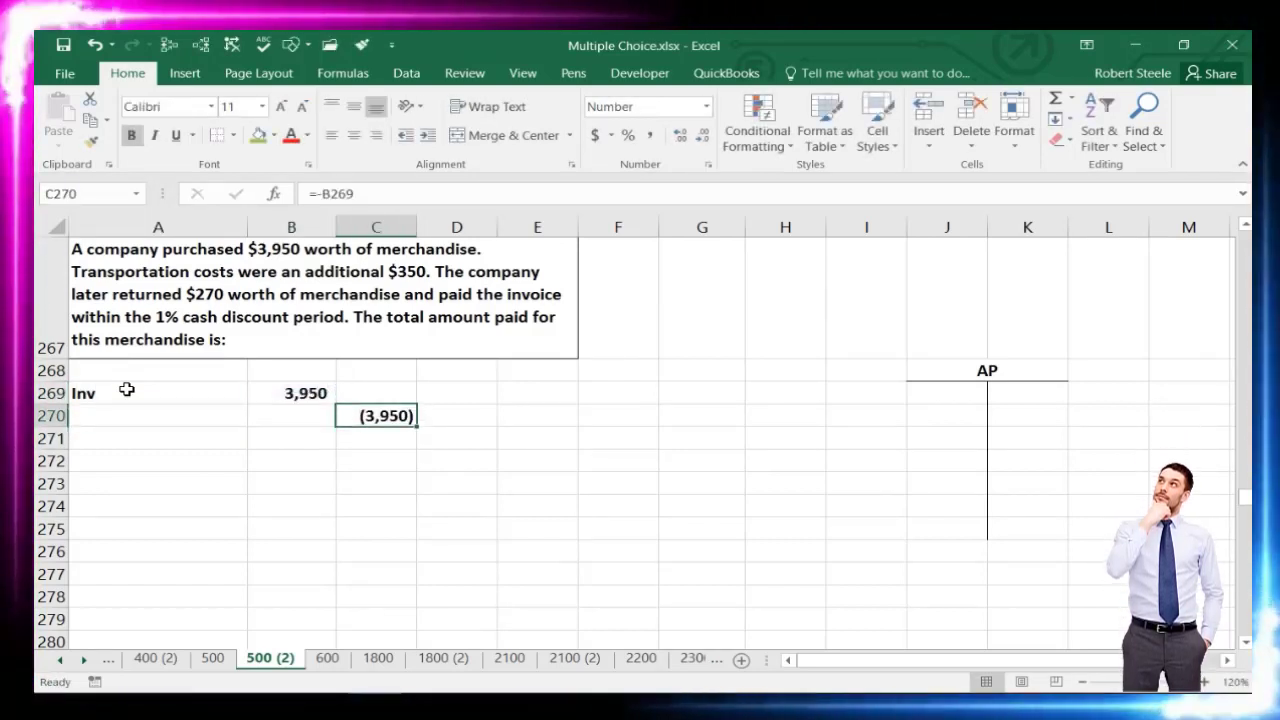
key("Left")
key("Left")
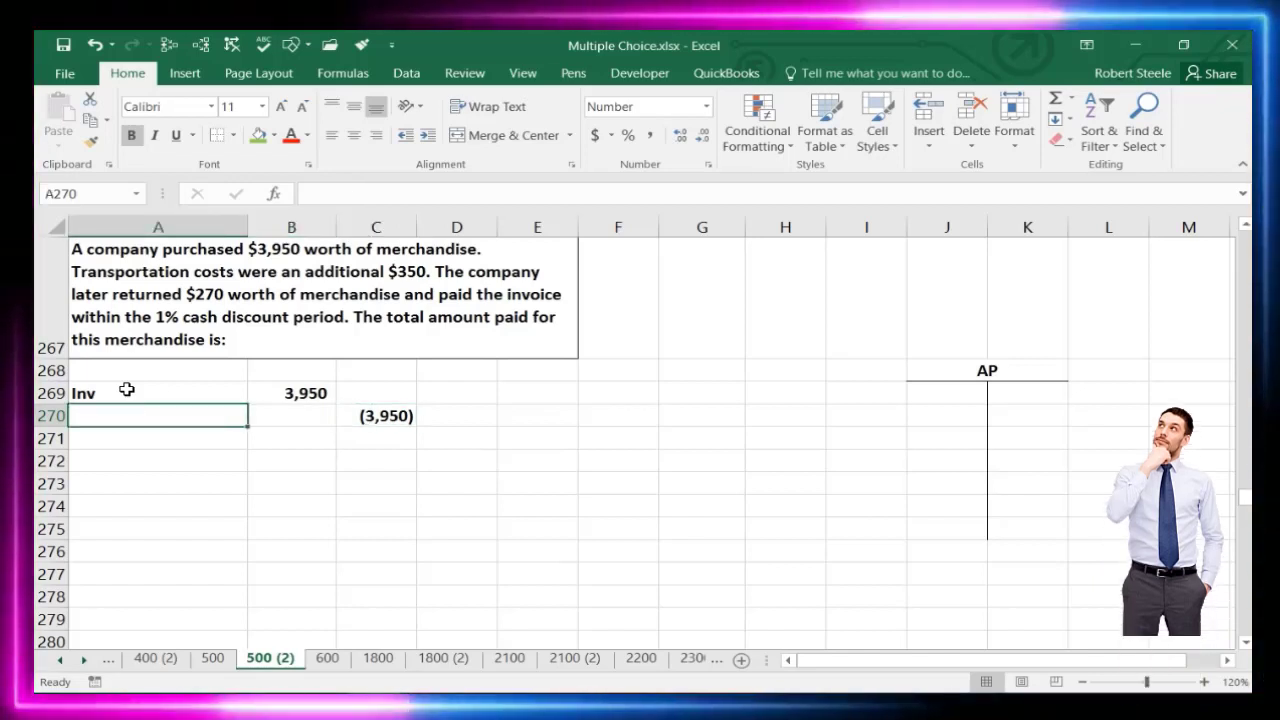
type("AP")
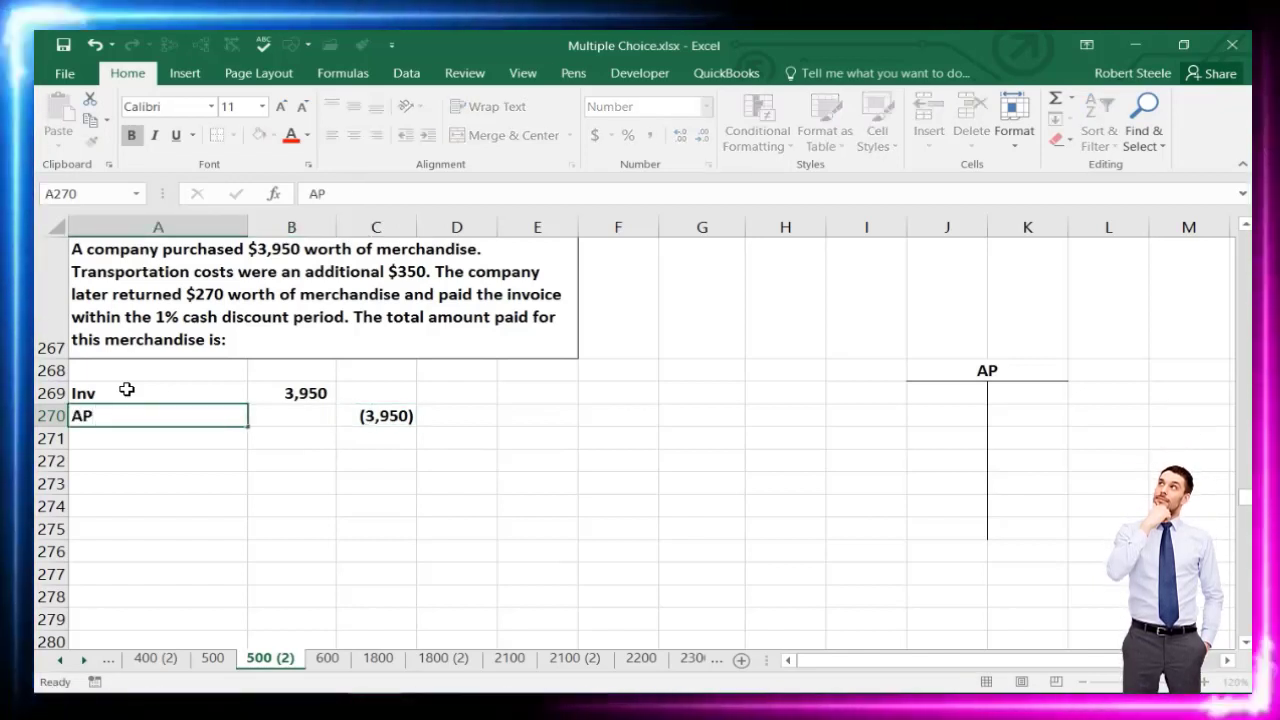
key("Return")
Post the purchase credit to the AP T-account by linking K269 to C270
left_click(1022, 389)
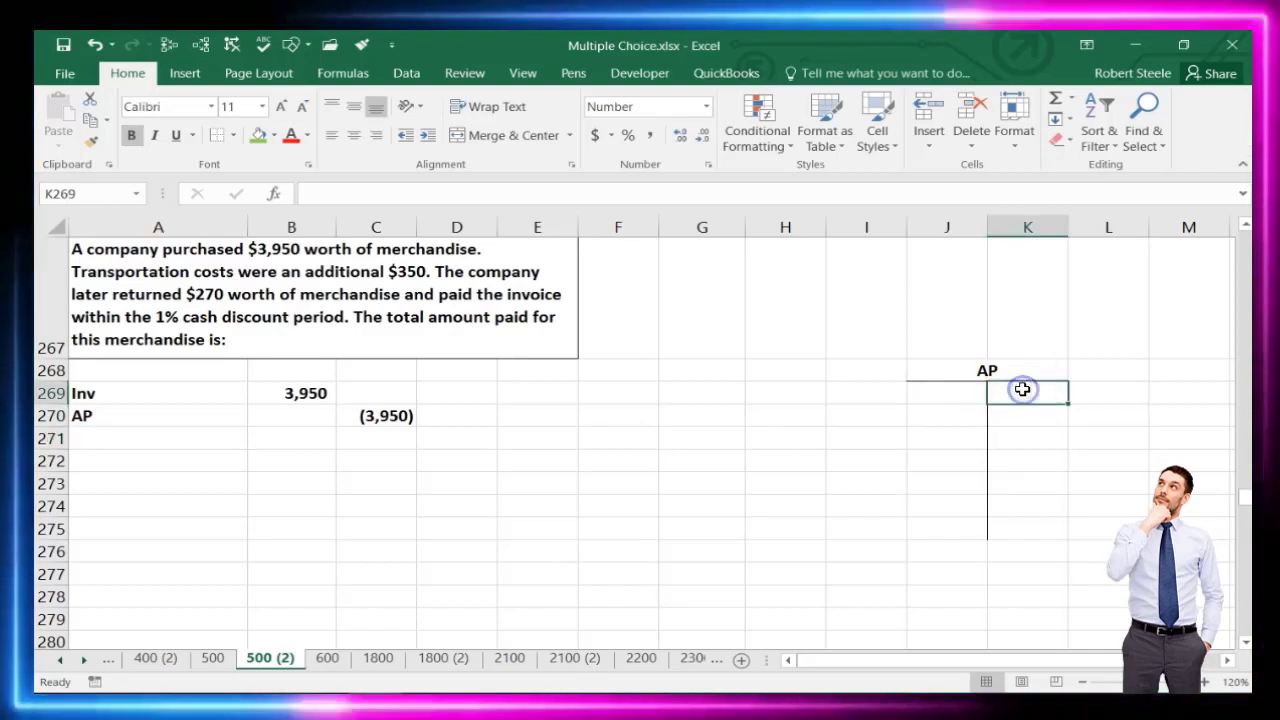
type("=")
left_click(387, 415)
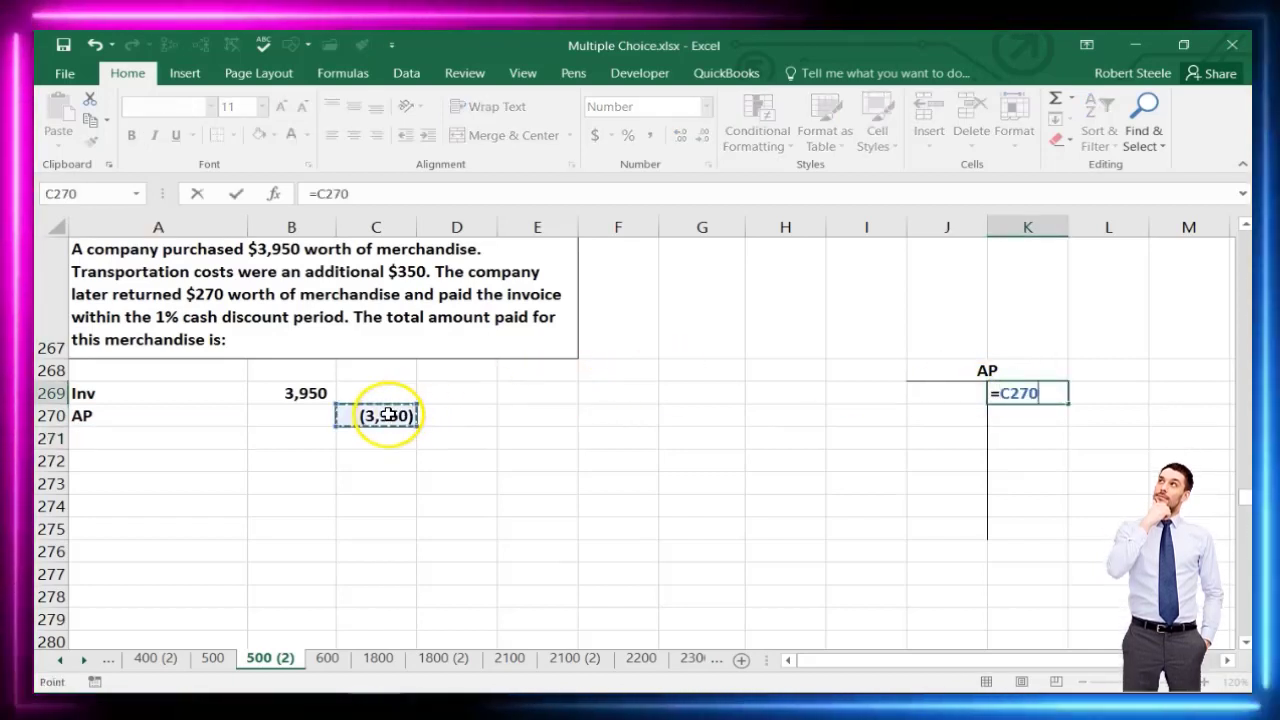
key("Return")
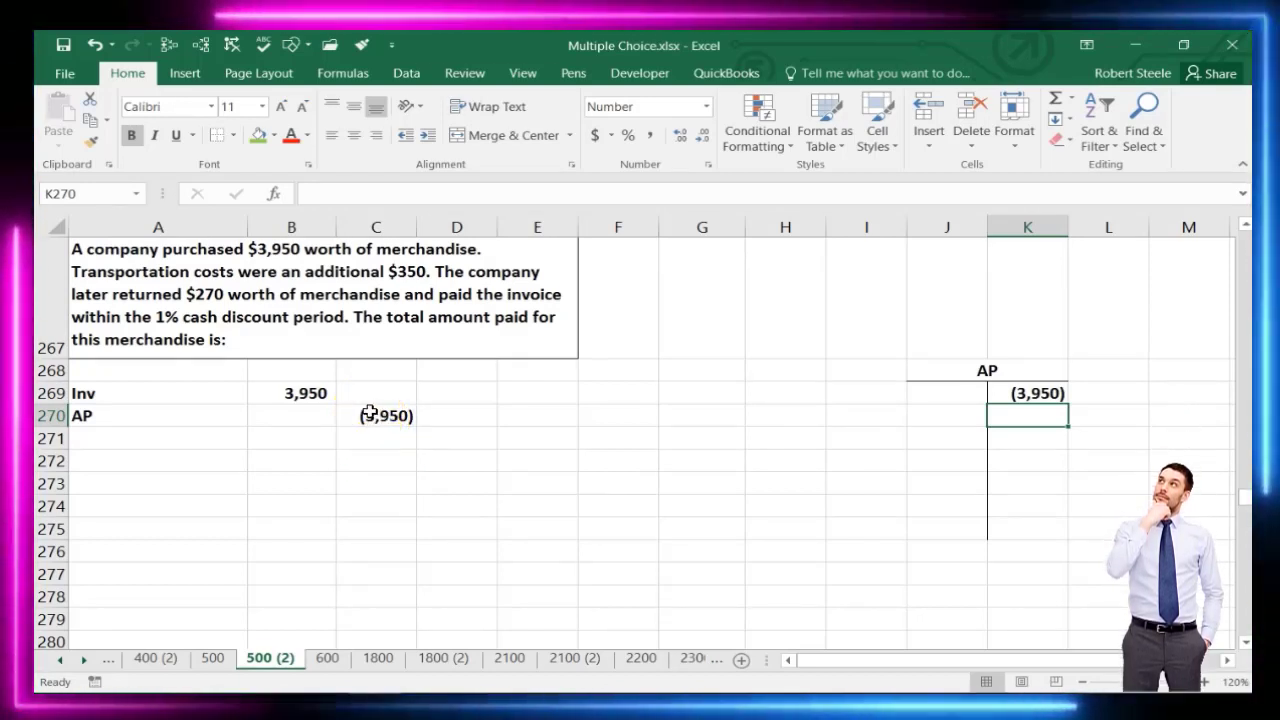
Record the transportation cost debit with the label Inv in A272 and 350 in B272
left_click(120, 464)
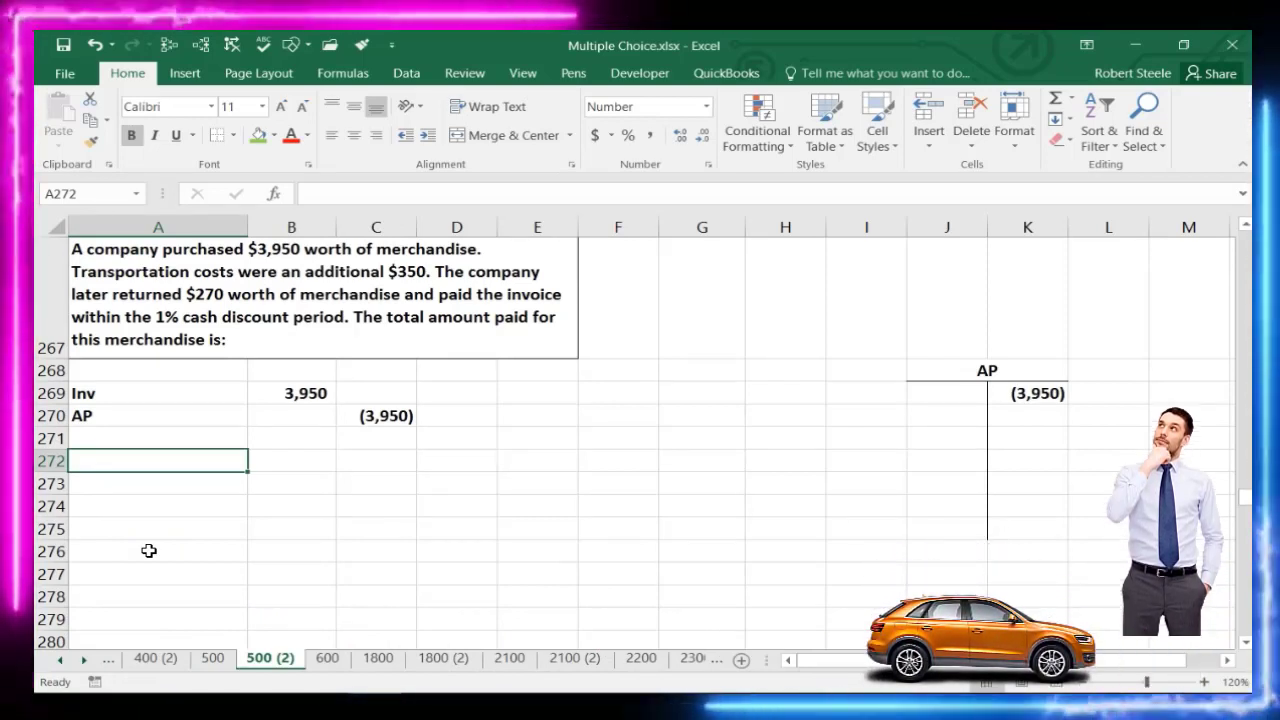
type("Inv")
key("Tab")
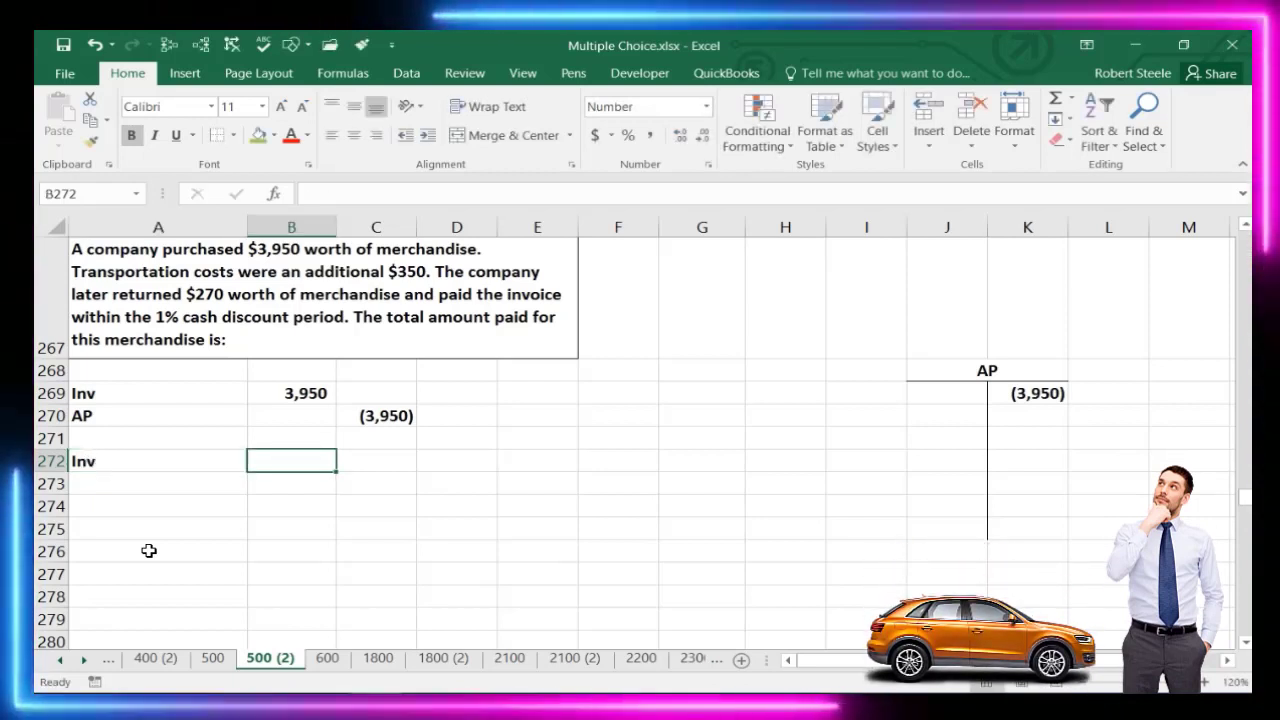
type("350")
key("Return")
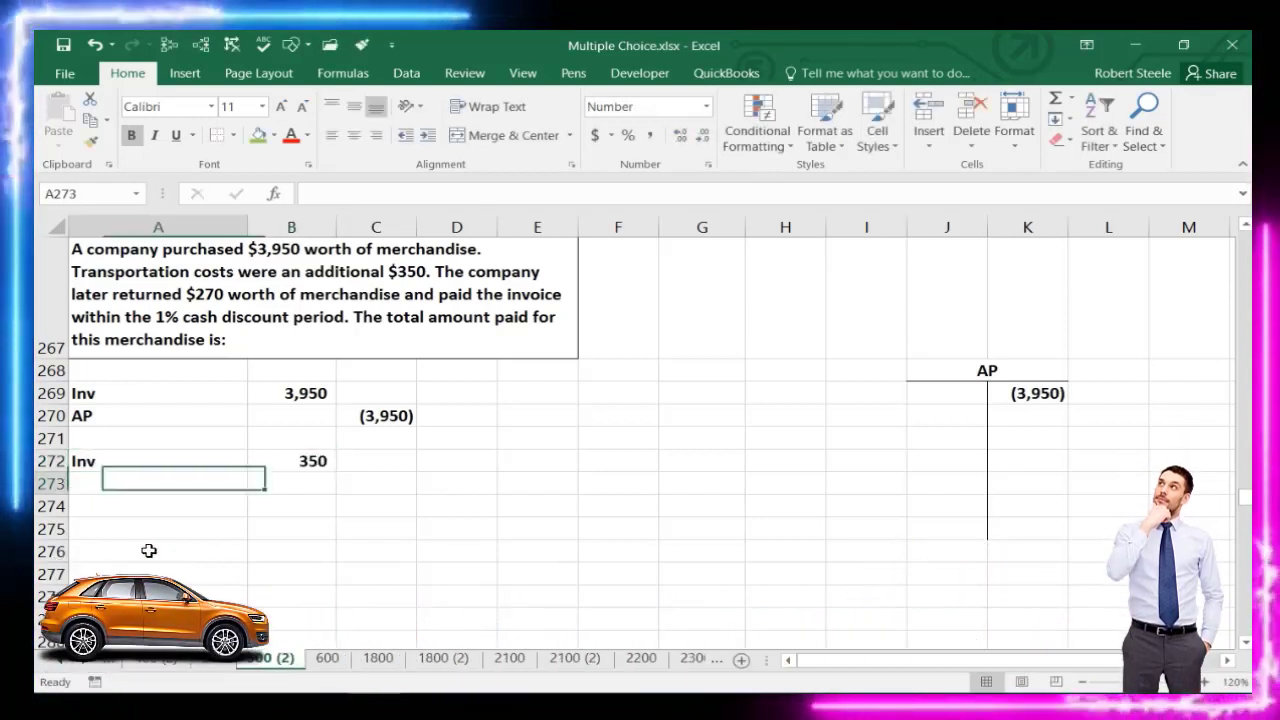
Complete the transportation entry with a credit of -B272 in C273 and the label AP in A273
key("Tab")
key("Tab")
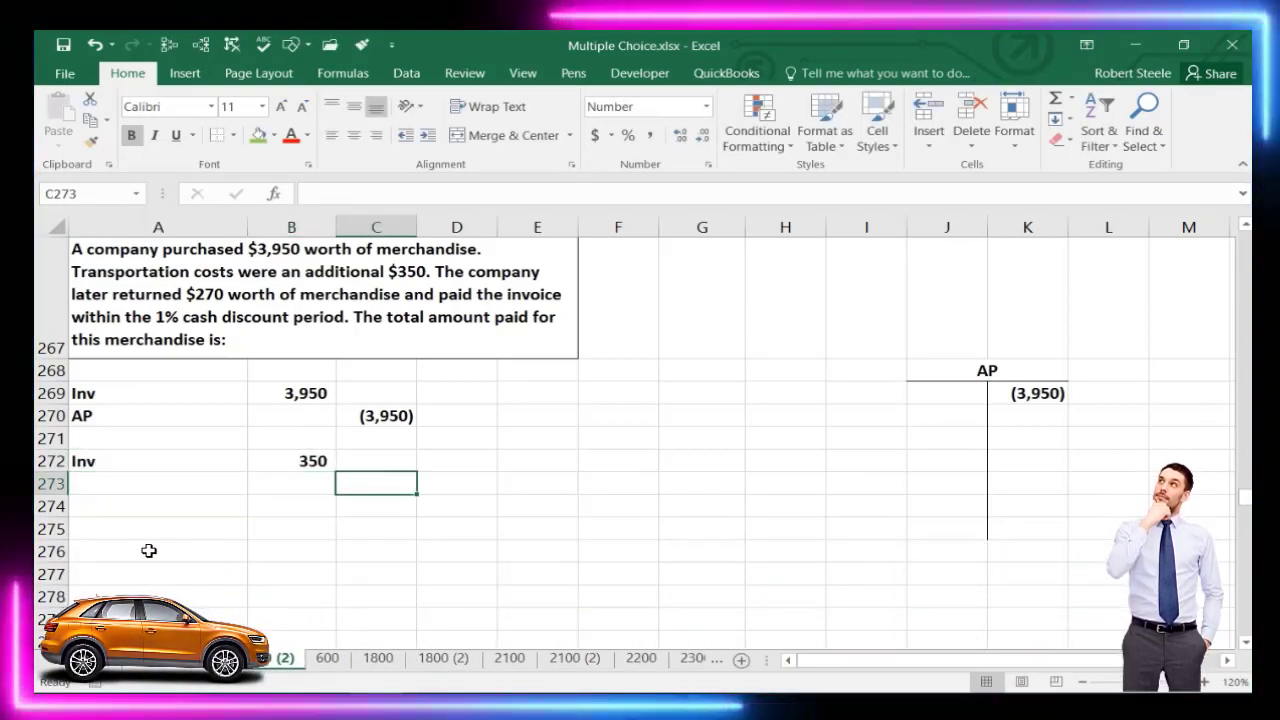
type("-")
key("Left")
key("Up")
key("Return")
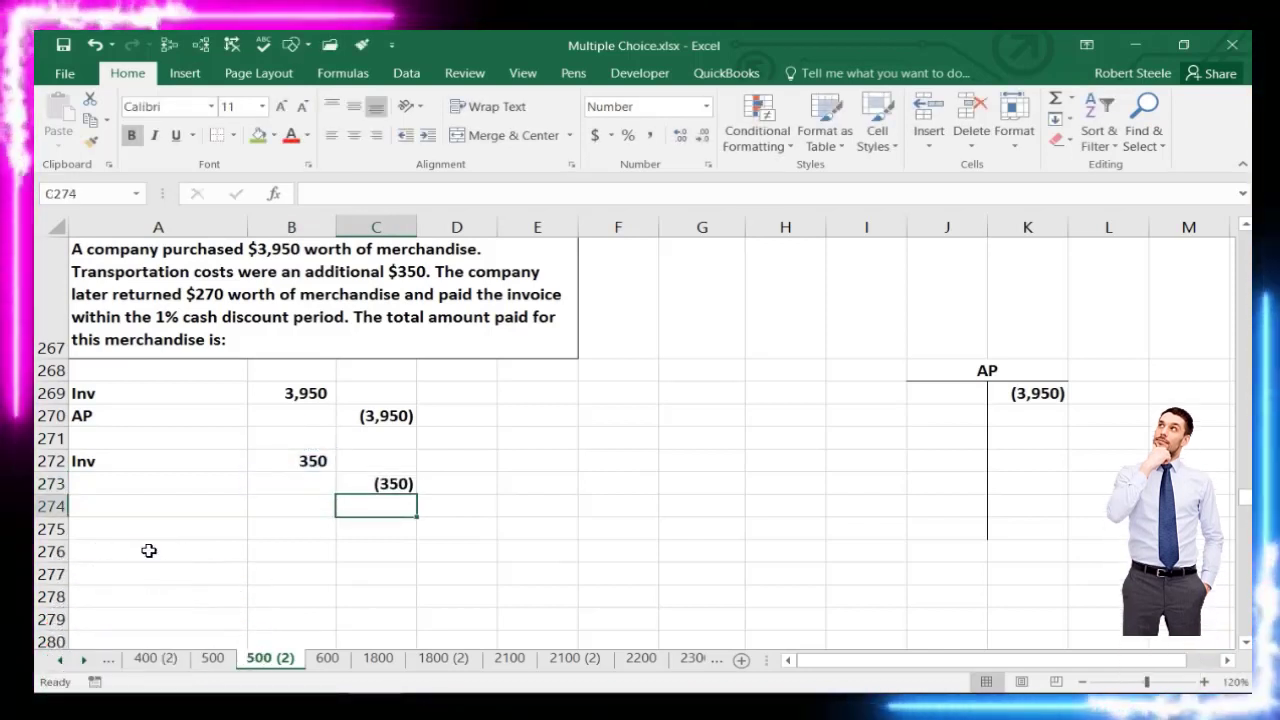
key("Up")
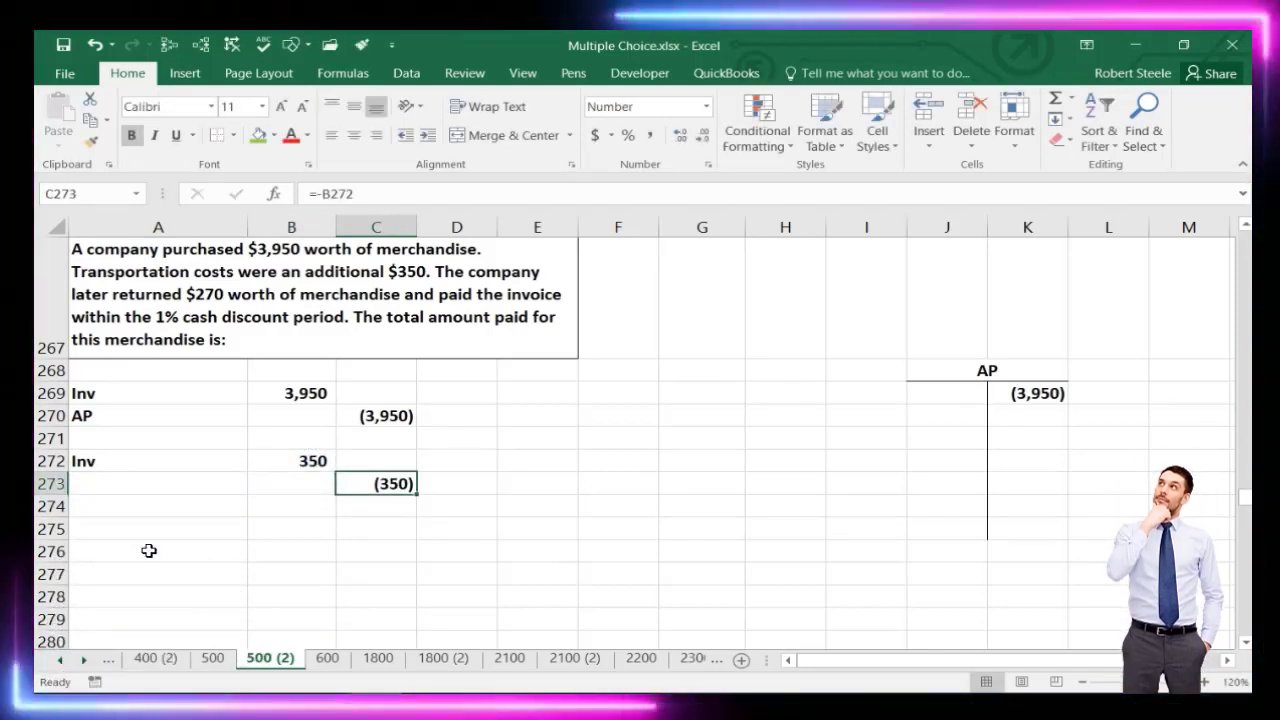
key("Left")
key("Left")
type("AP")
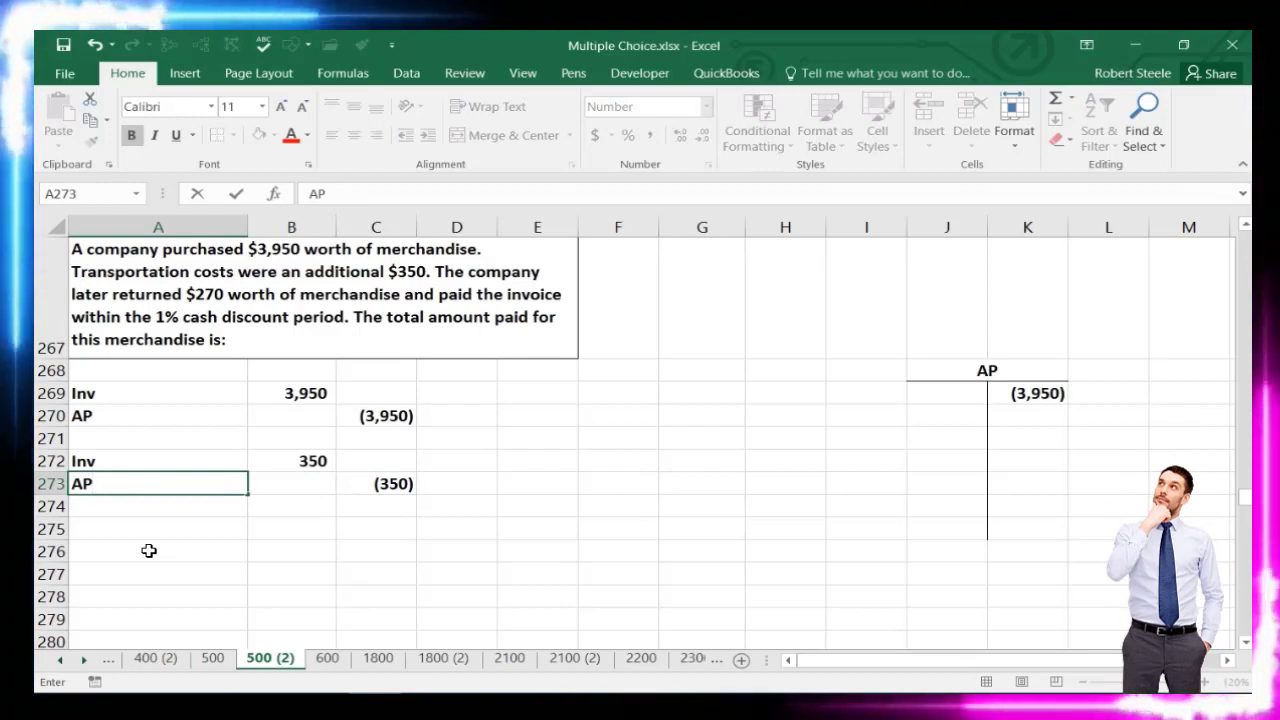
key("Return")
Post the transportation credit to the AP T-account by linking K270 to C273
key("Right")
key("Right")
key("Right")
key("Right")
key("Right")
key("Right")
key("Right")
key("Right")
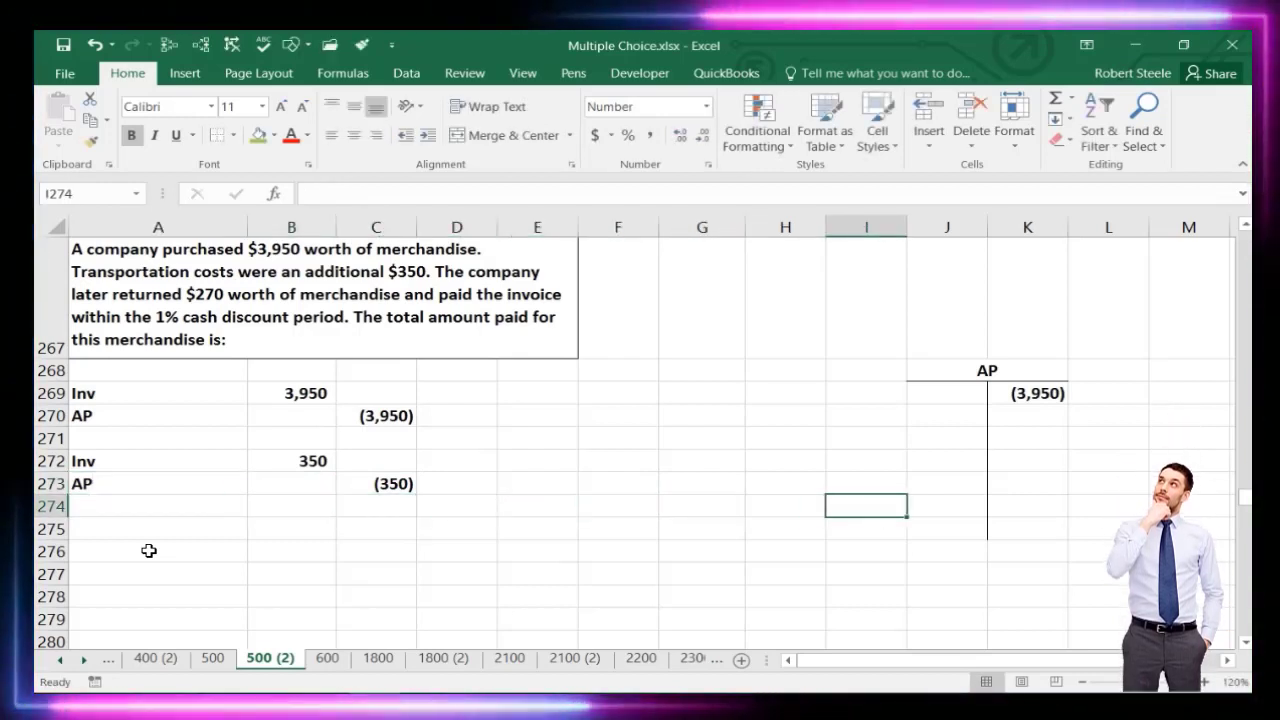
key("Right")
key("Right")
key("Up")
type("=")
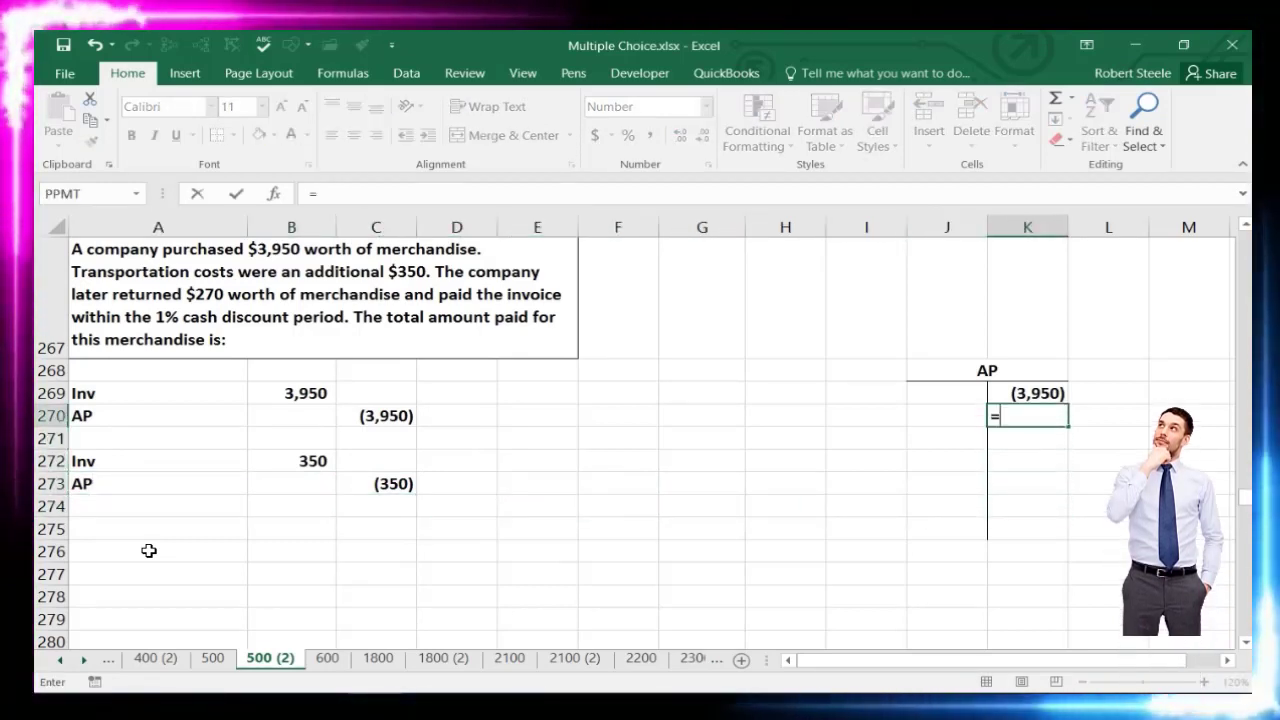
left_click(383, 485)
key("Return")
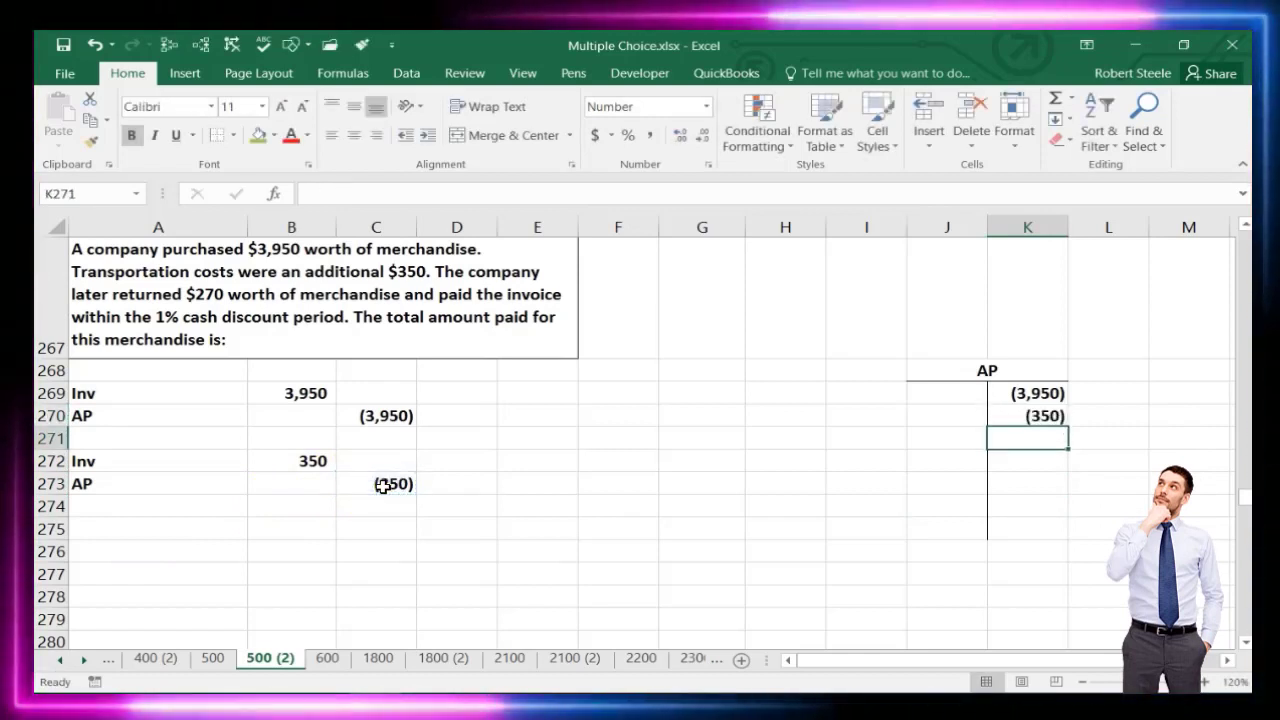
Highlight the freight amount in K270 with a green fill
left_click(1022, 415)
right_click(1022, 415)
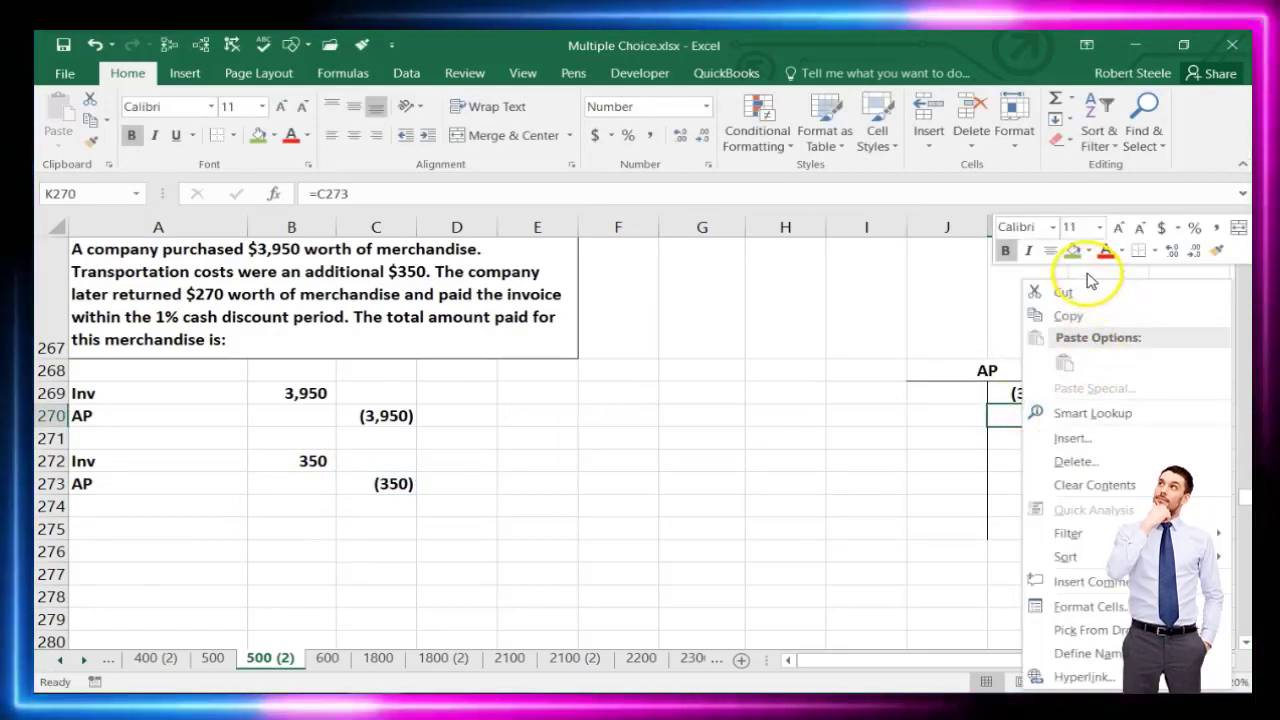
left_click(1072, 255)
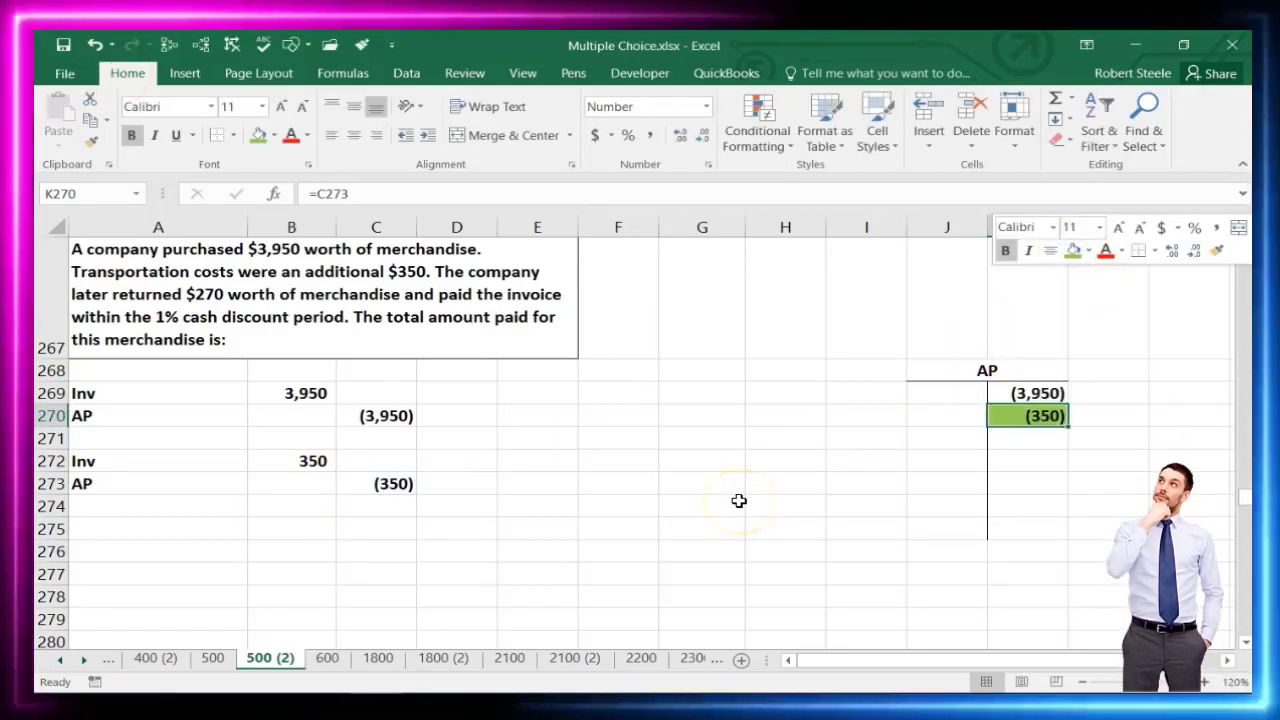
Record the inventory credit for the merchandise return with the label Inv in A276 and -270 in C276
left_click(152, 529)
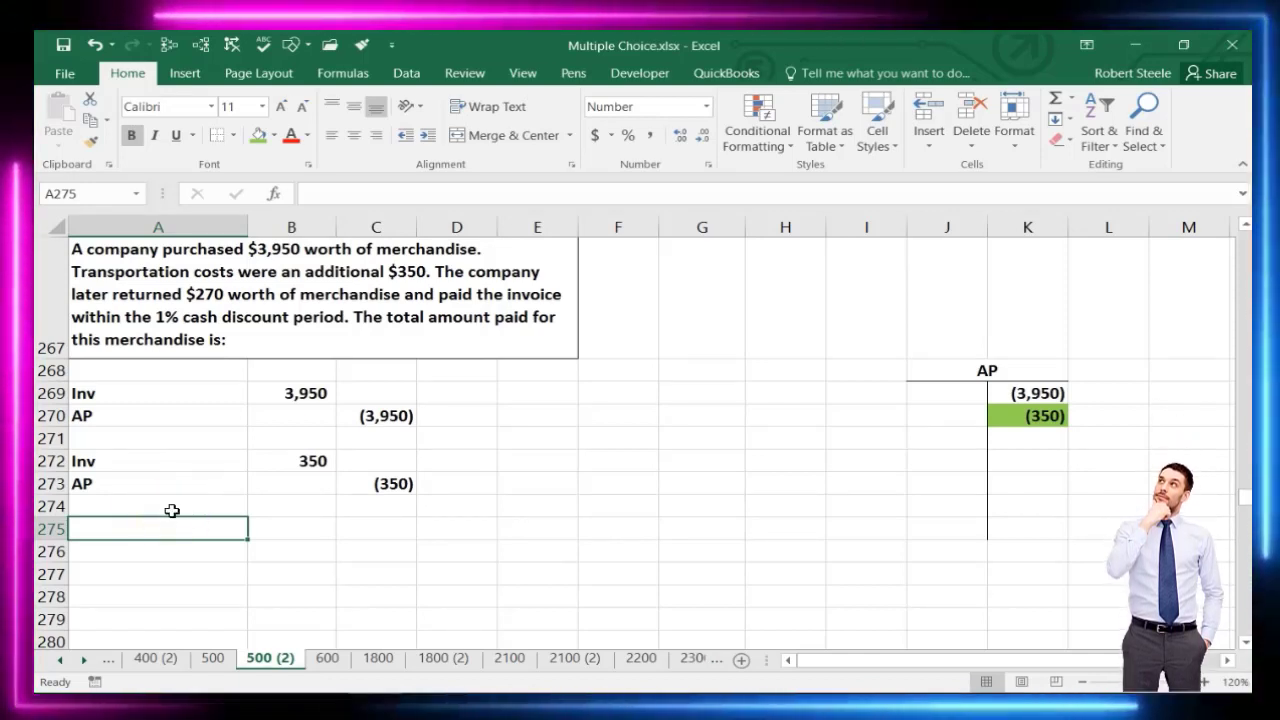
type("Inv")
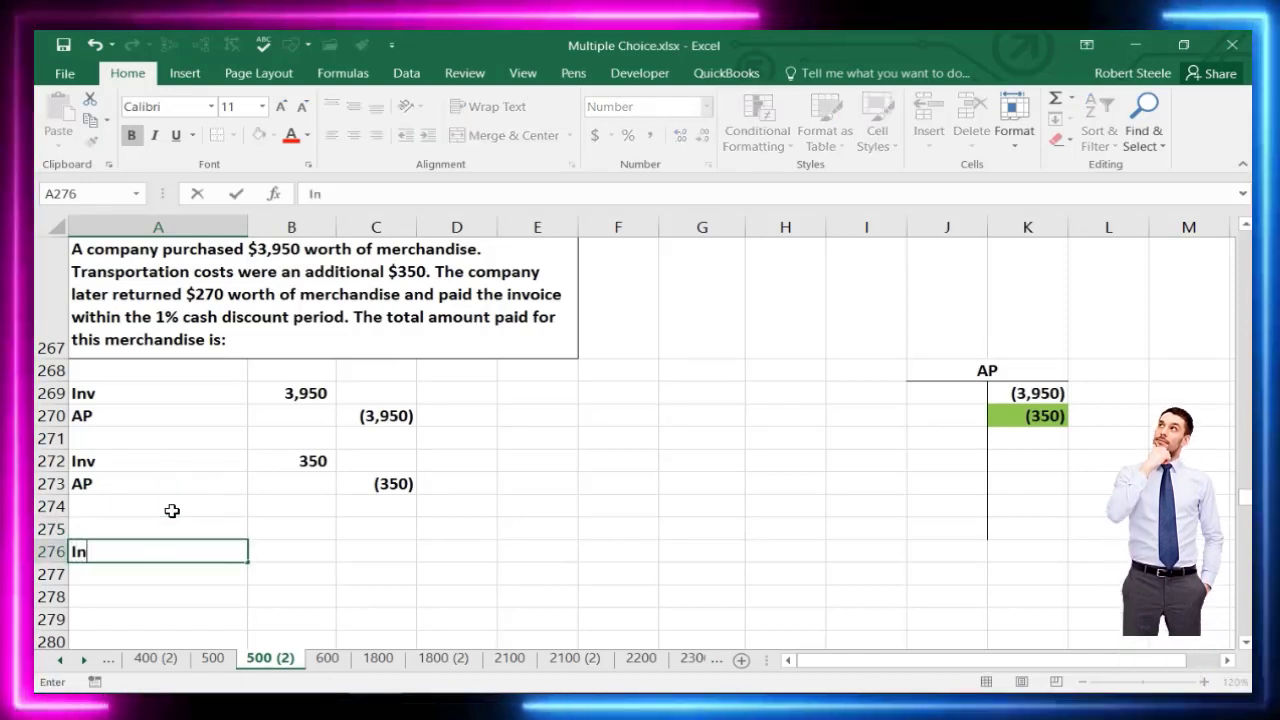
key("Tab")
key("Tab")
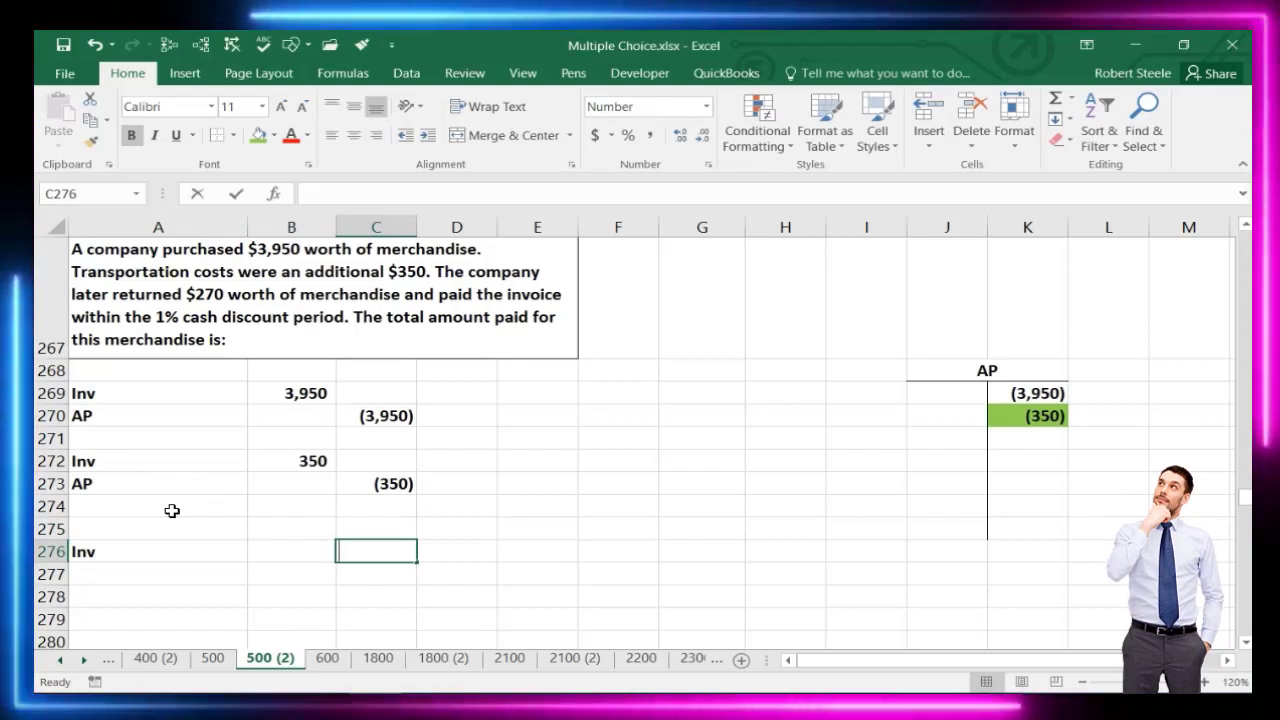
type("-270")
key("Return")
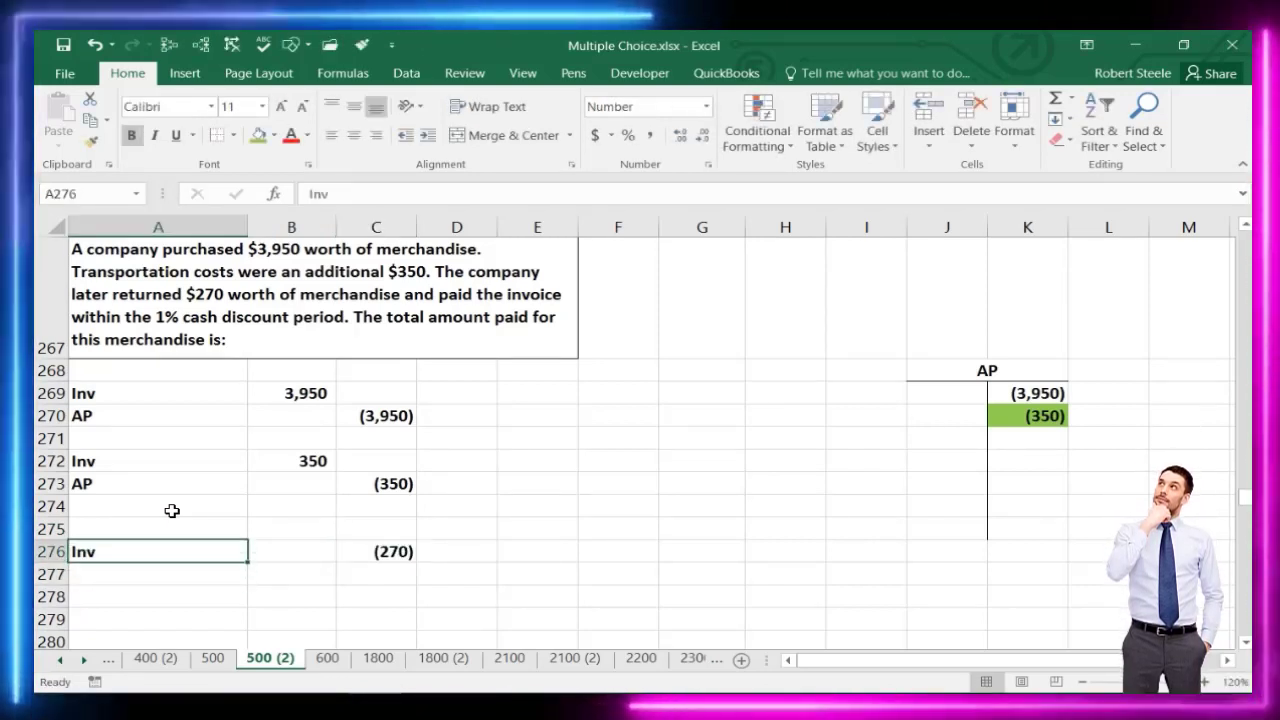
Complete the return entry with a debit of -C276 in B275 and the label AP in A275
key("Up")
key("Right")
type("-")
key("Down")
key("Right")
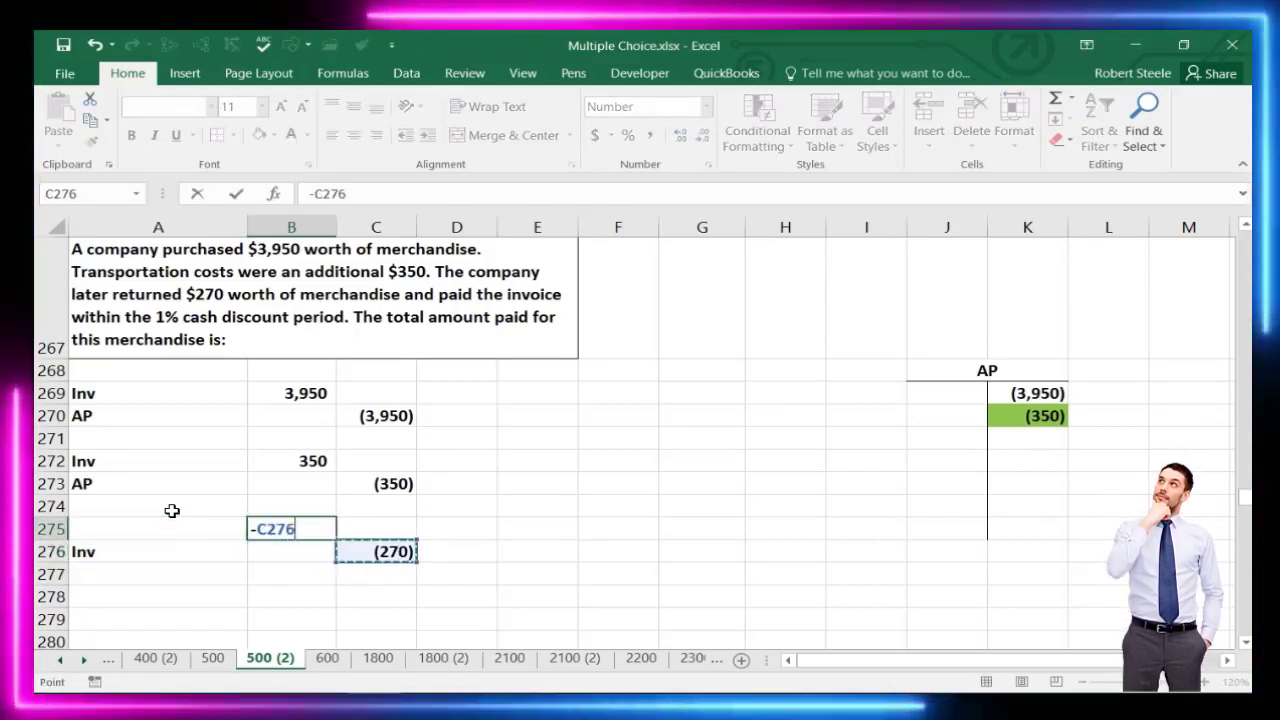
key("Return")
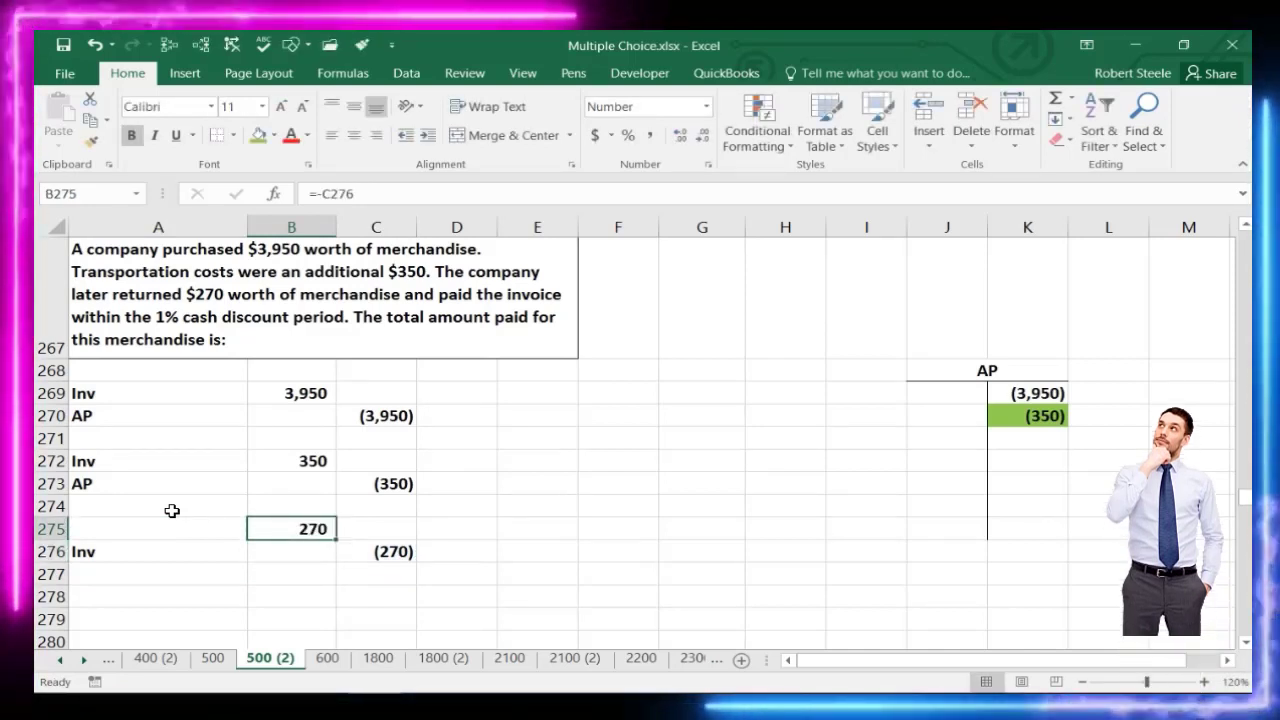
key("Left")
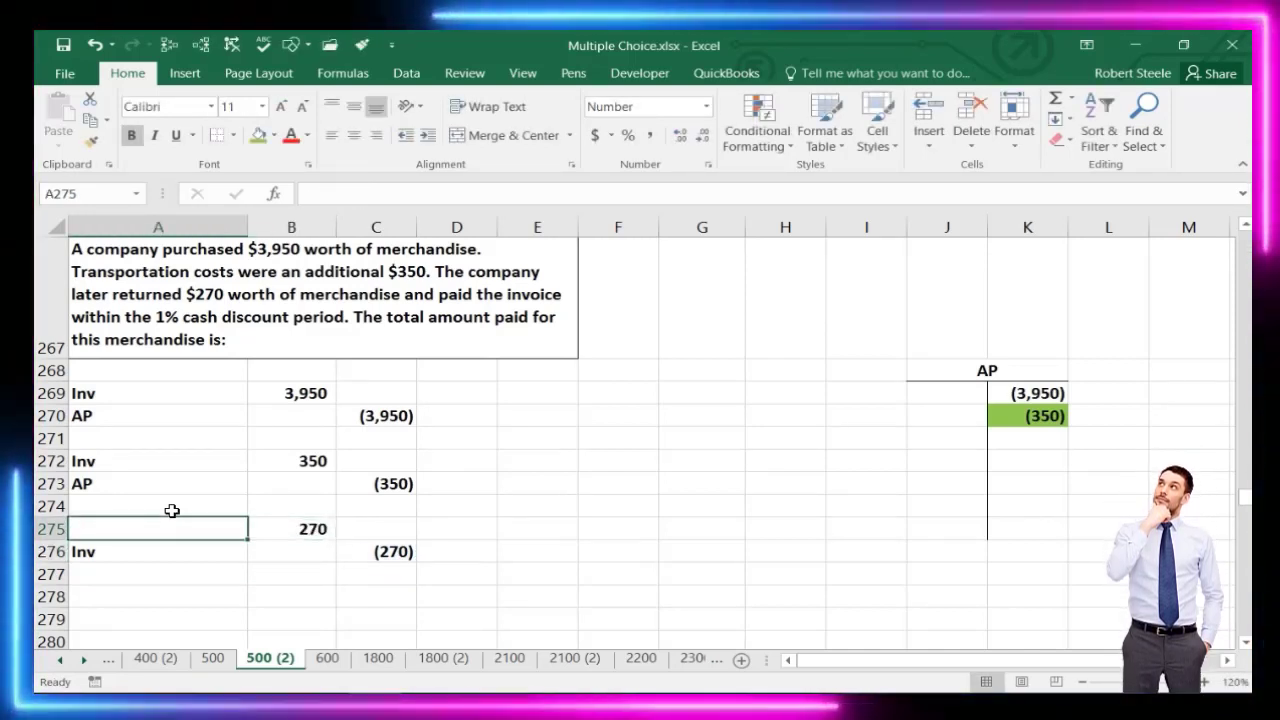
type("AP")
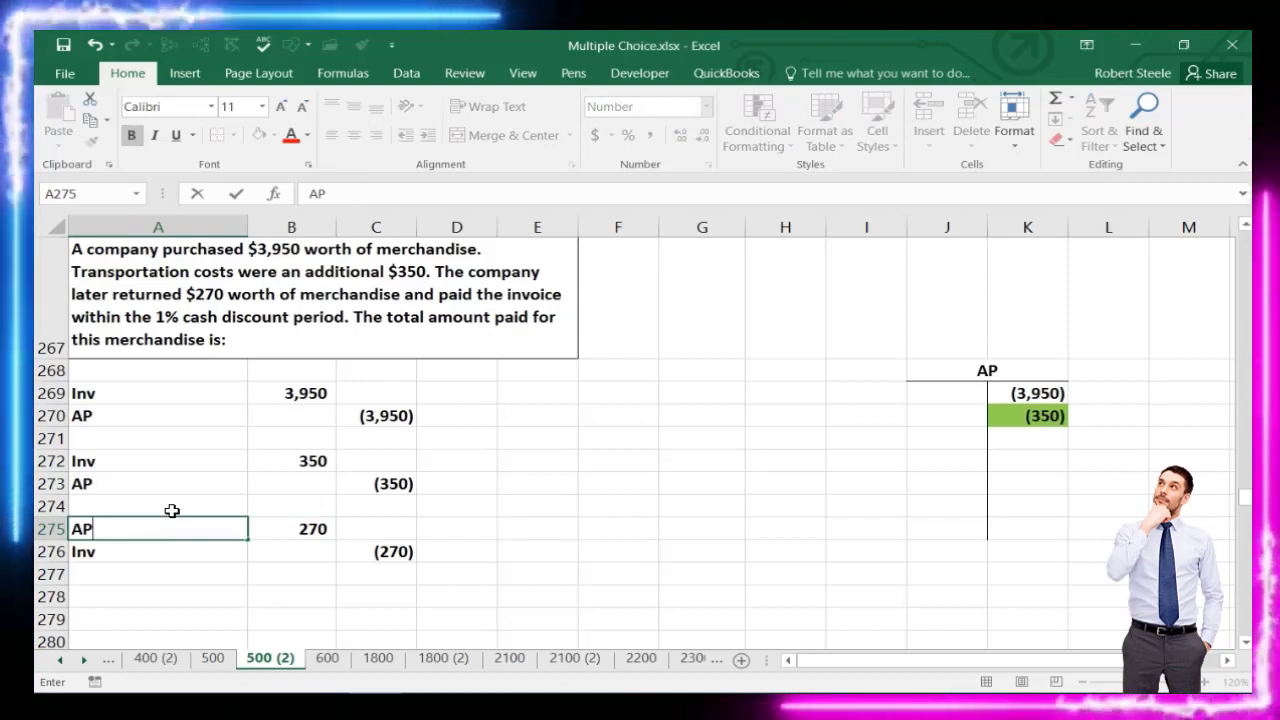
key("Return")
Post the merchandise return debit to the AP T-account by linking J271 to B275
left_click(917, 437)
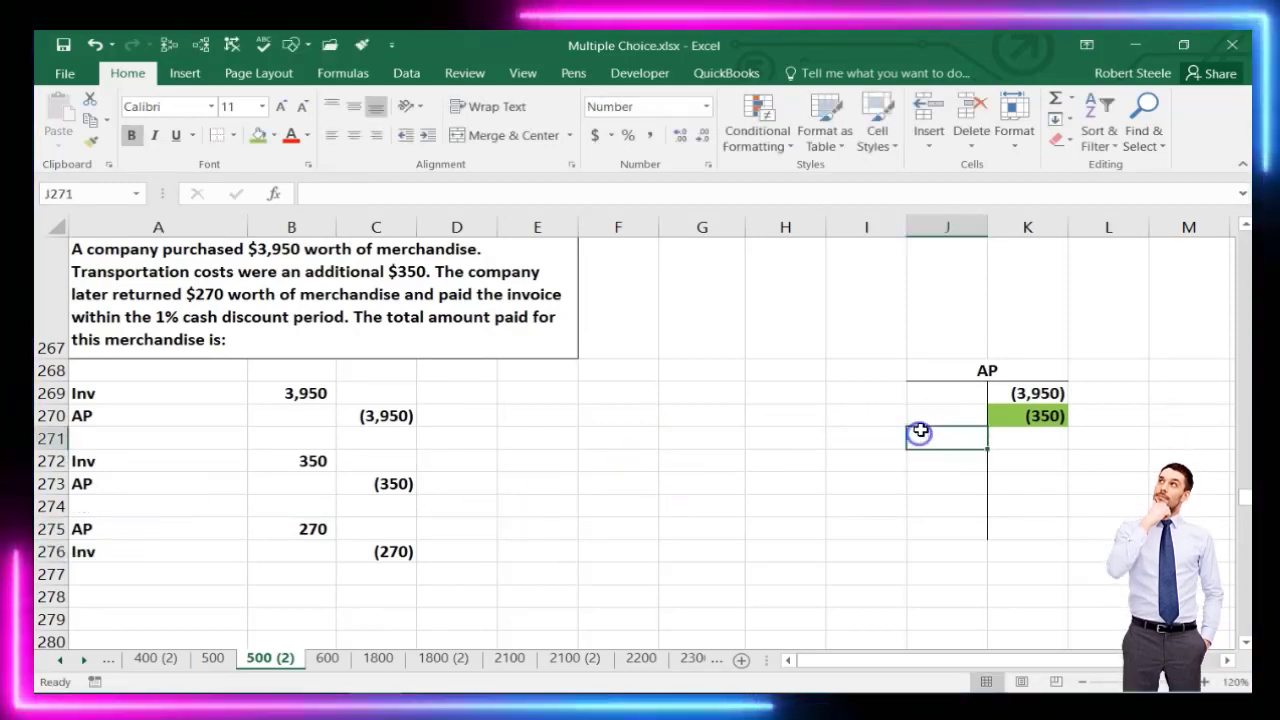
type("=")
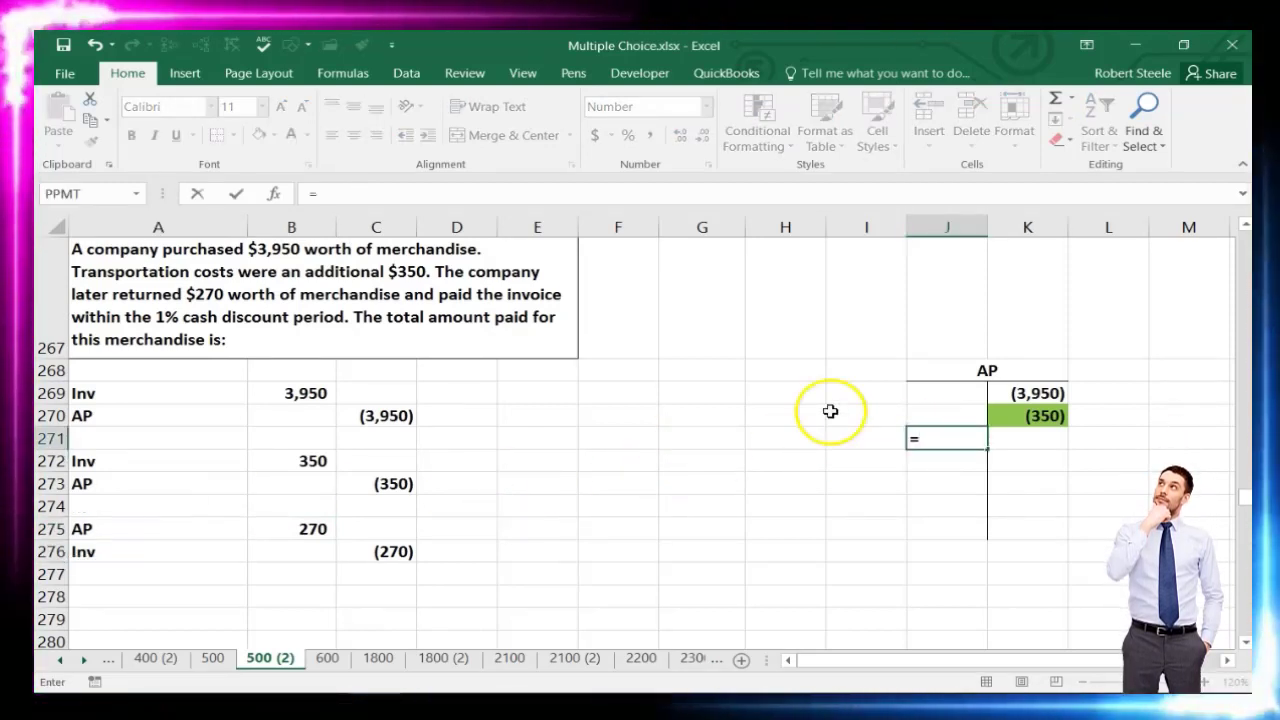
left_click(288, 523)
key("Return")
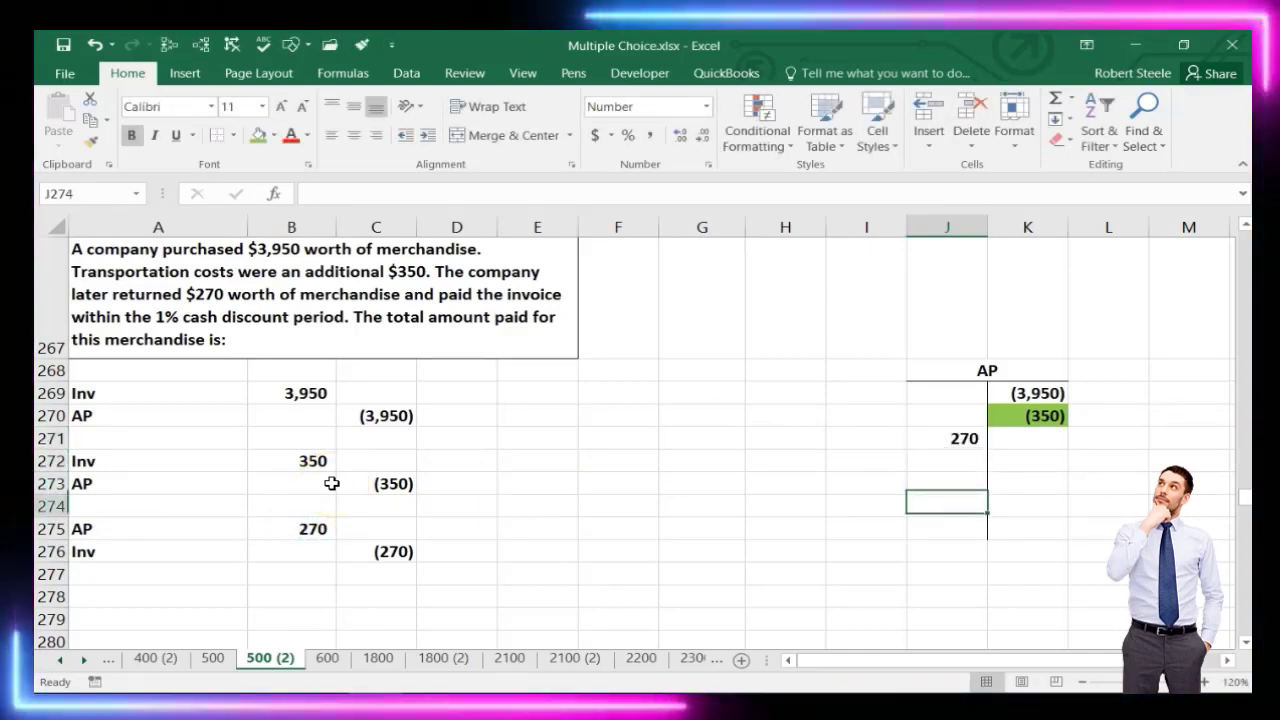
Total the debit side of the AP T-account in J274 with a SUM formula
type("=sum(")
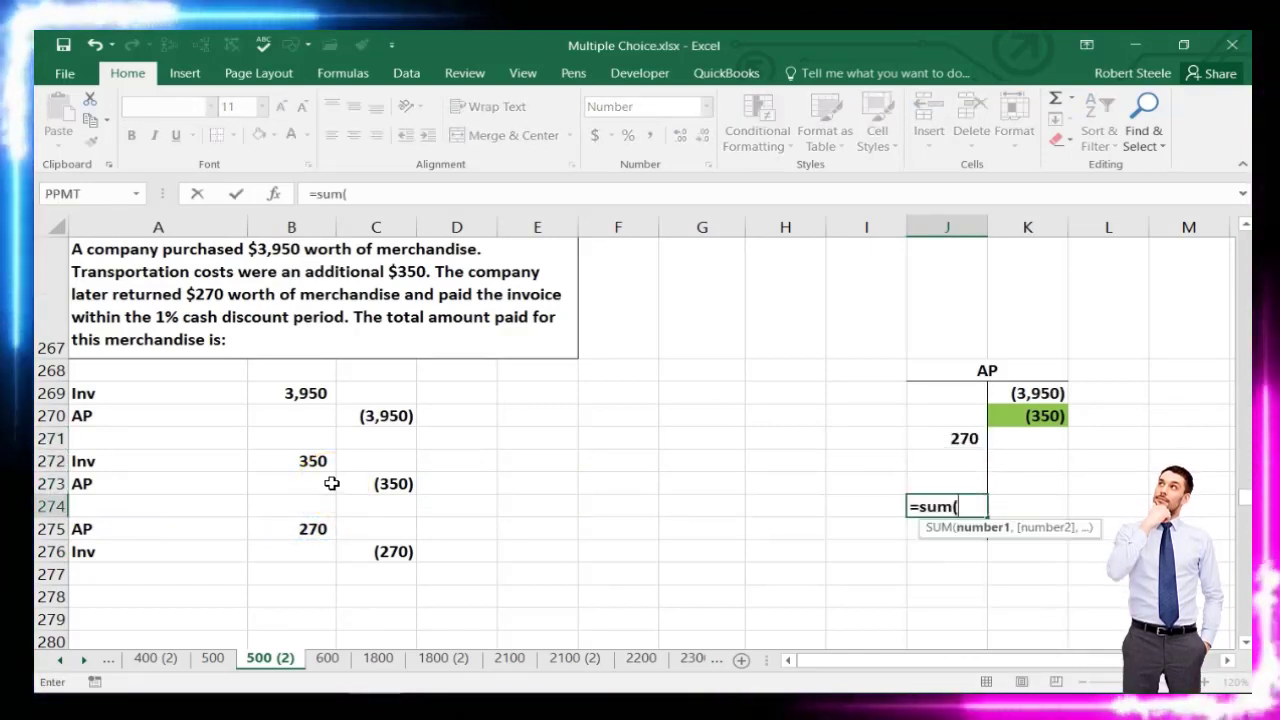
key("shift+Up")
key("shift+Up")
key("shift+Up")
key("shift+Up")
key("Tab")
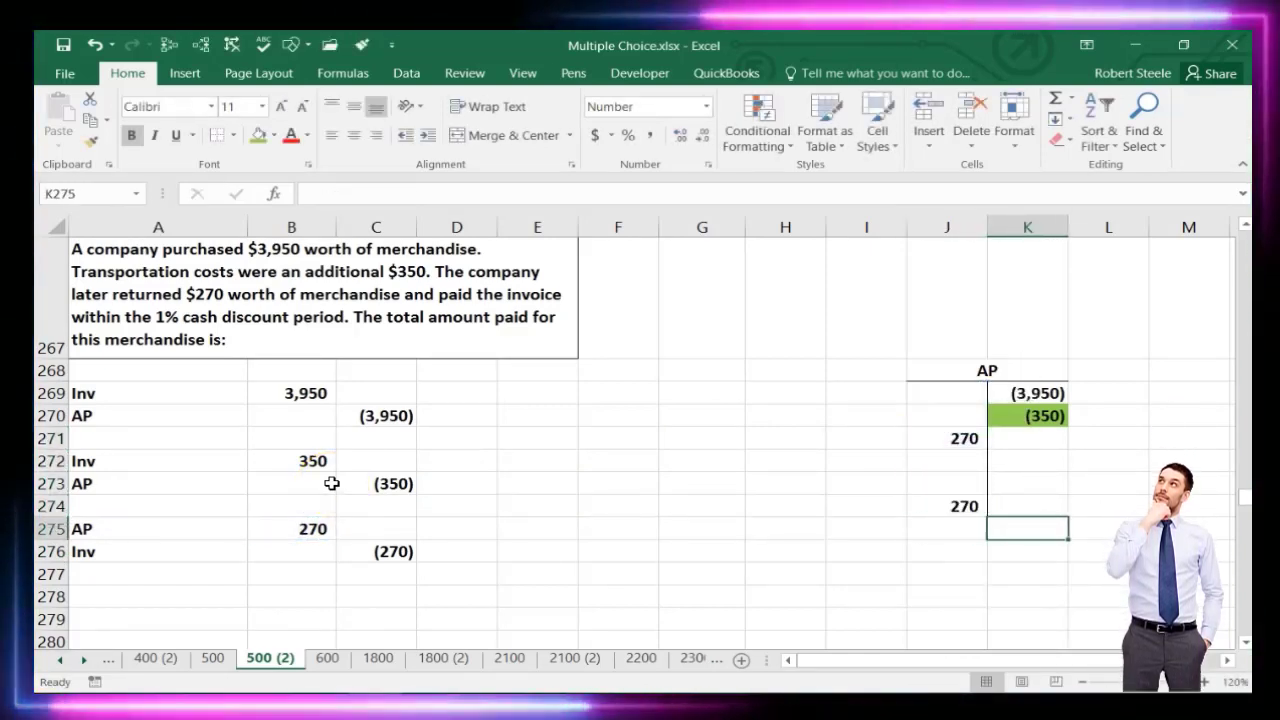
Total the credit side of the AP T-account in K274 with a SUM of K269:K273
type("=s")
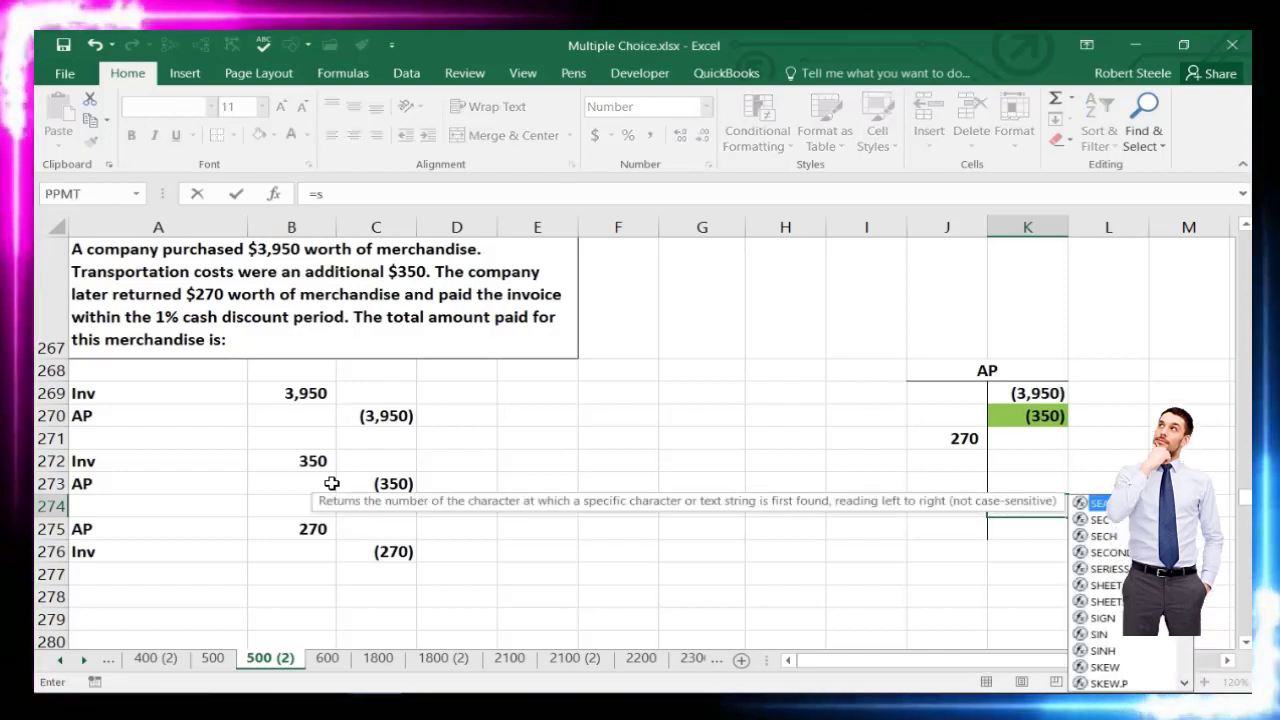
type("um(")
key("Up")
key("shift+Up")
key("shift+Up")
key("shift+Up")
key("shift+Up")
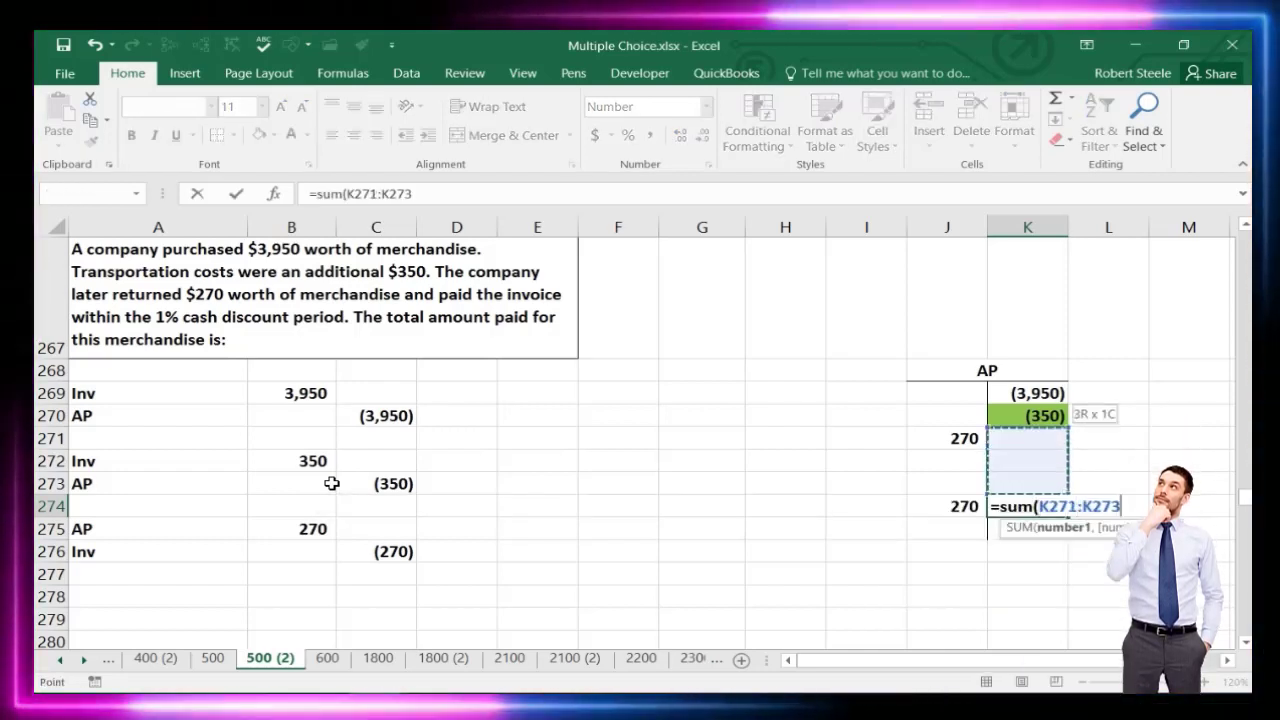
key("Return")
Compute the AP balance in K275 with the formula =+K274+J274
type("+")
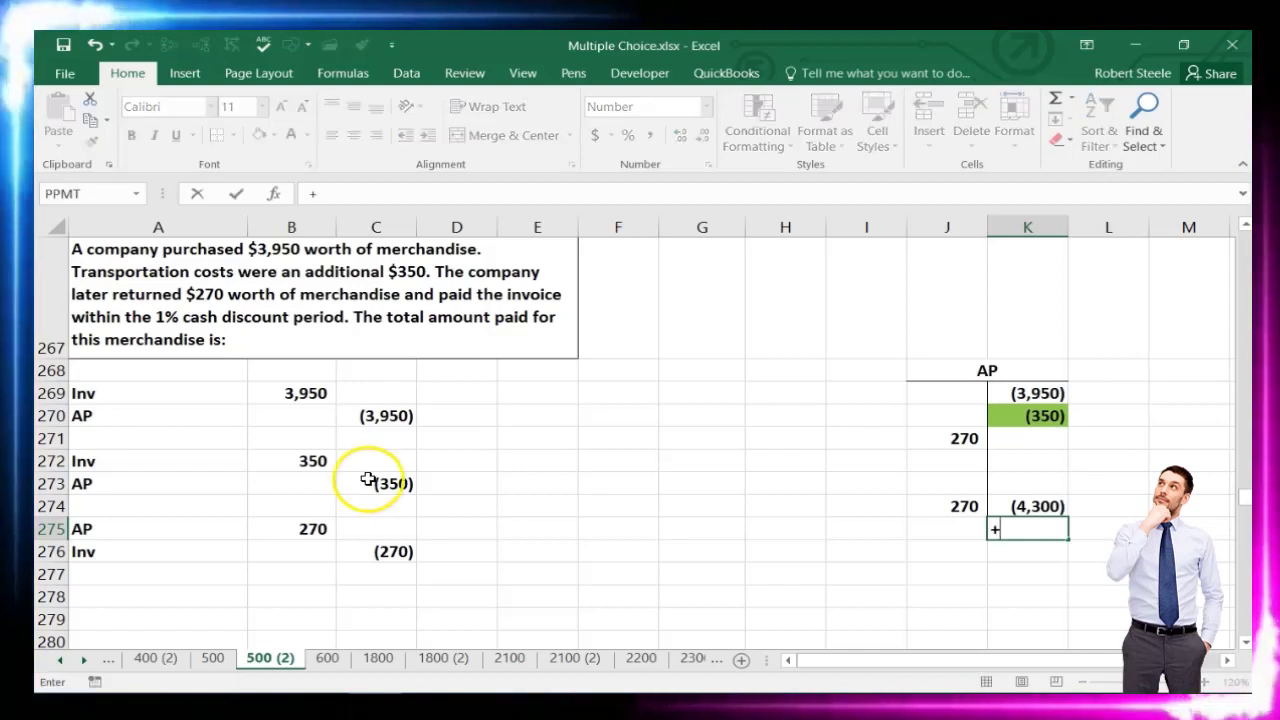
key("Up")
key("Left")
key("Return")
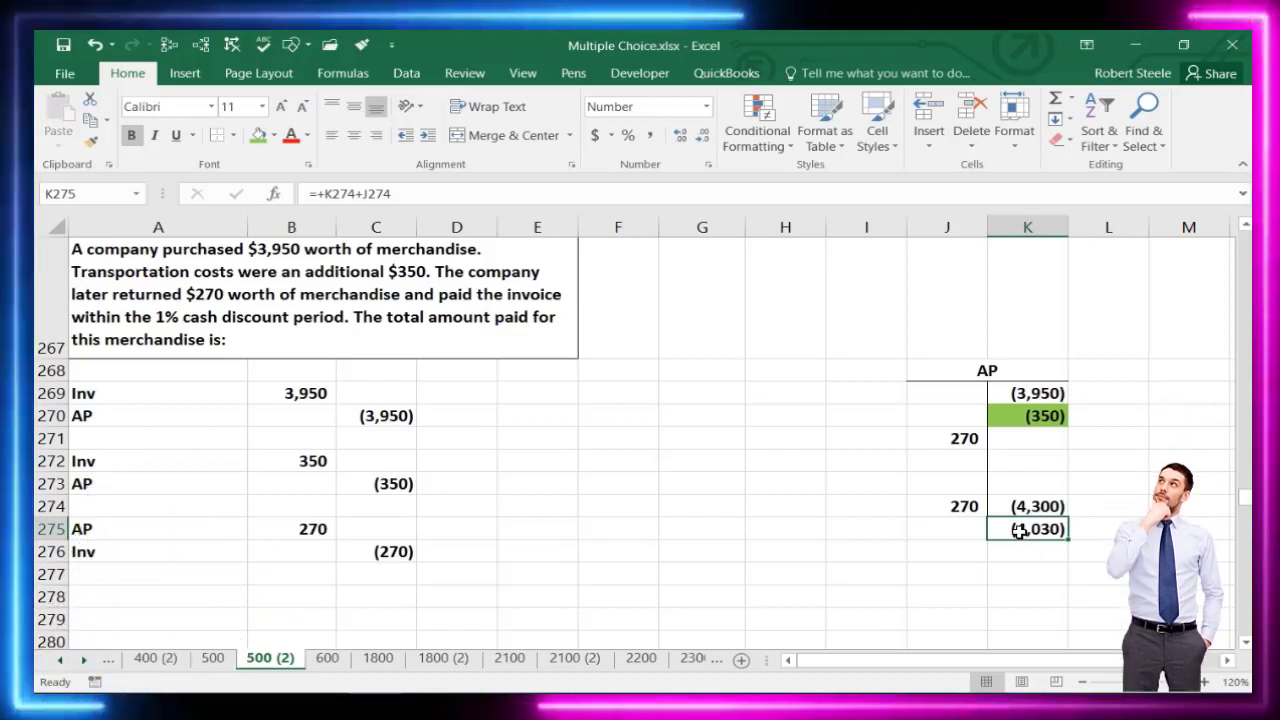
Calculate the merchandise cost net of the return, without freight, in H269 as =3950-270
left_click(1022, 416)
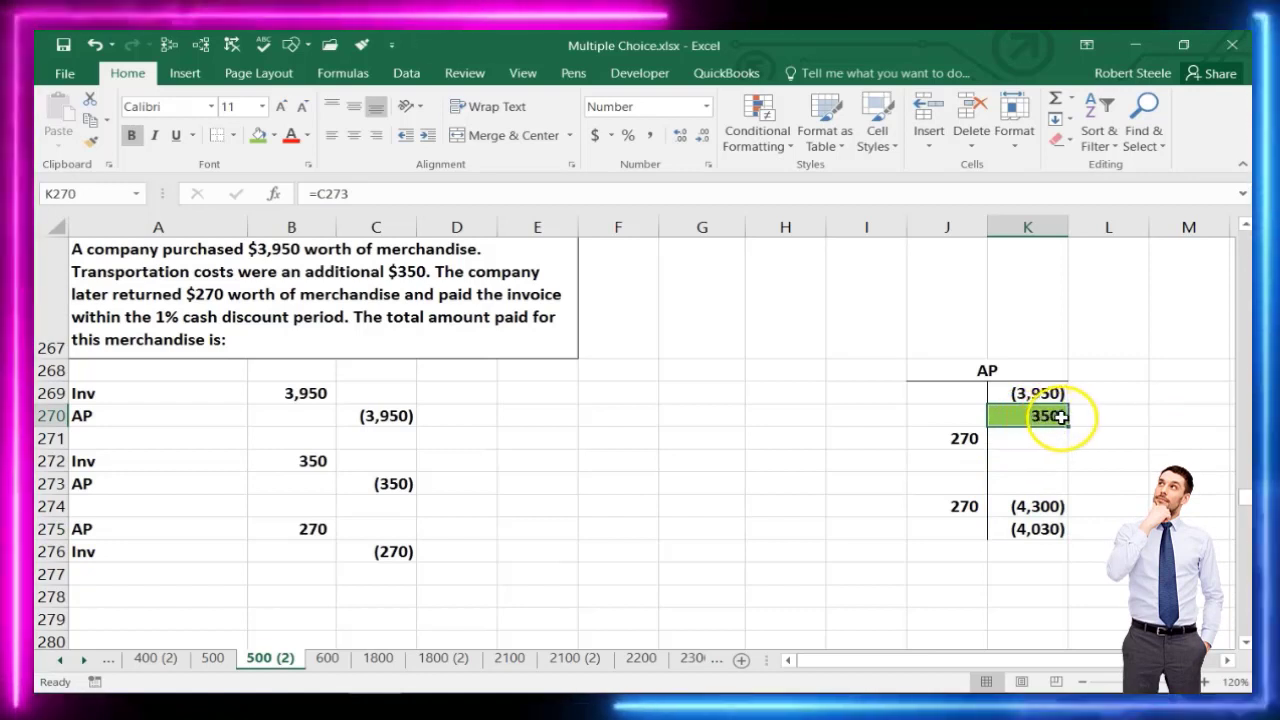
left_click(1160, 397)
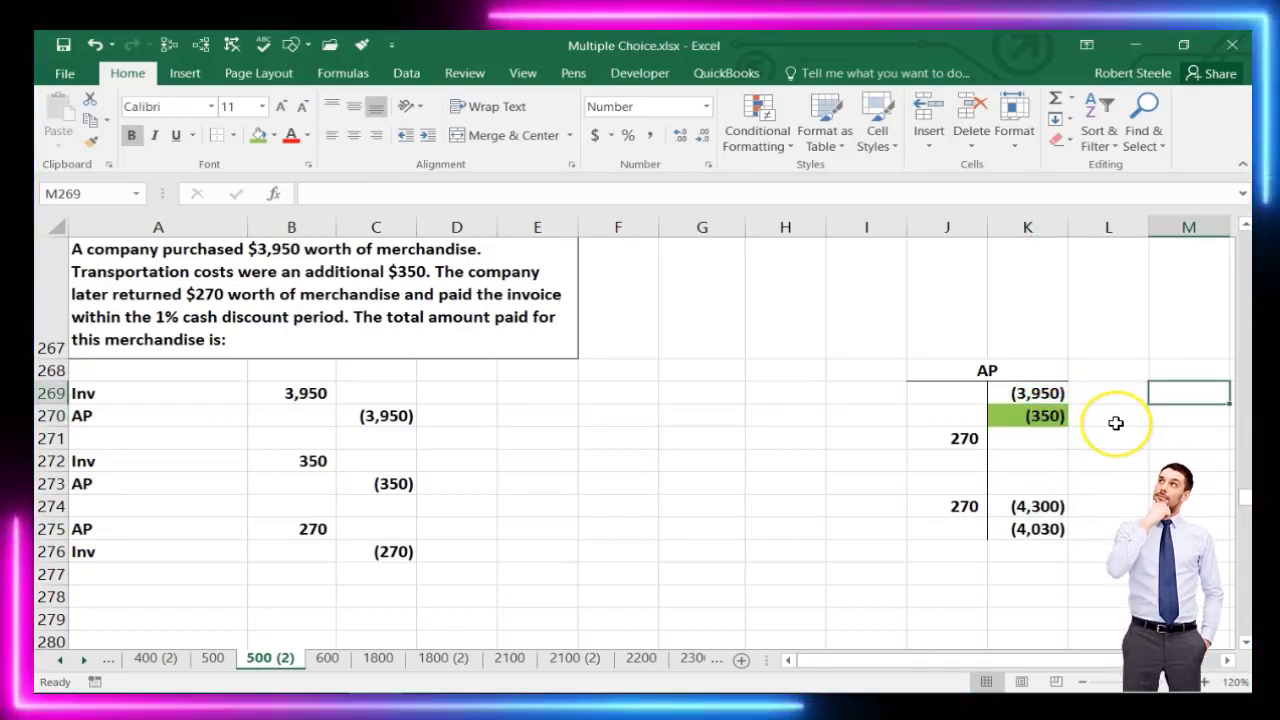
left_click(812, 397)
type("=")
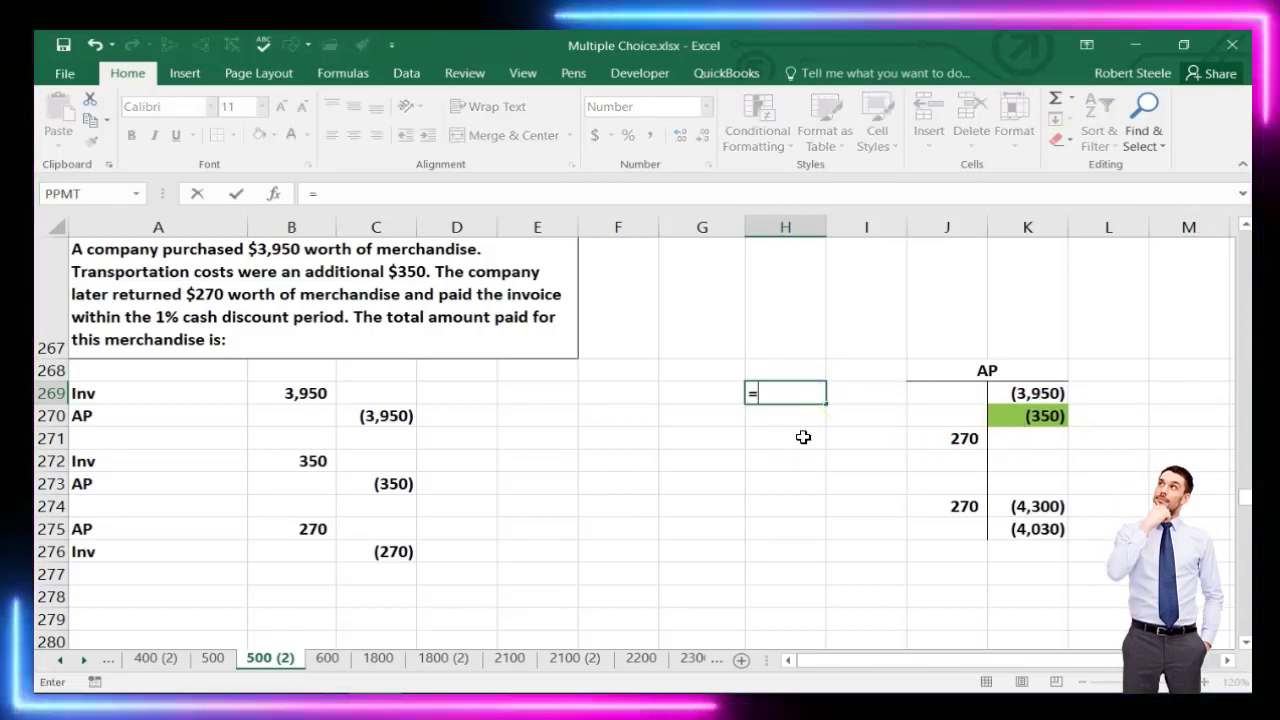
type("3")
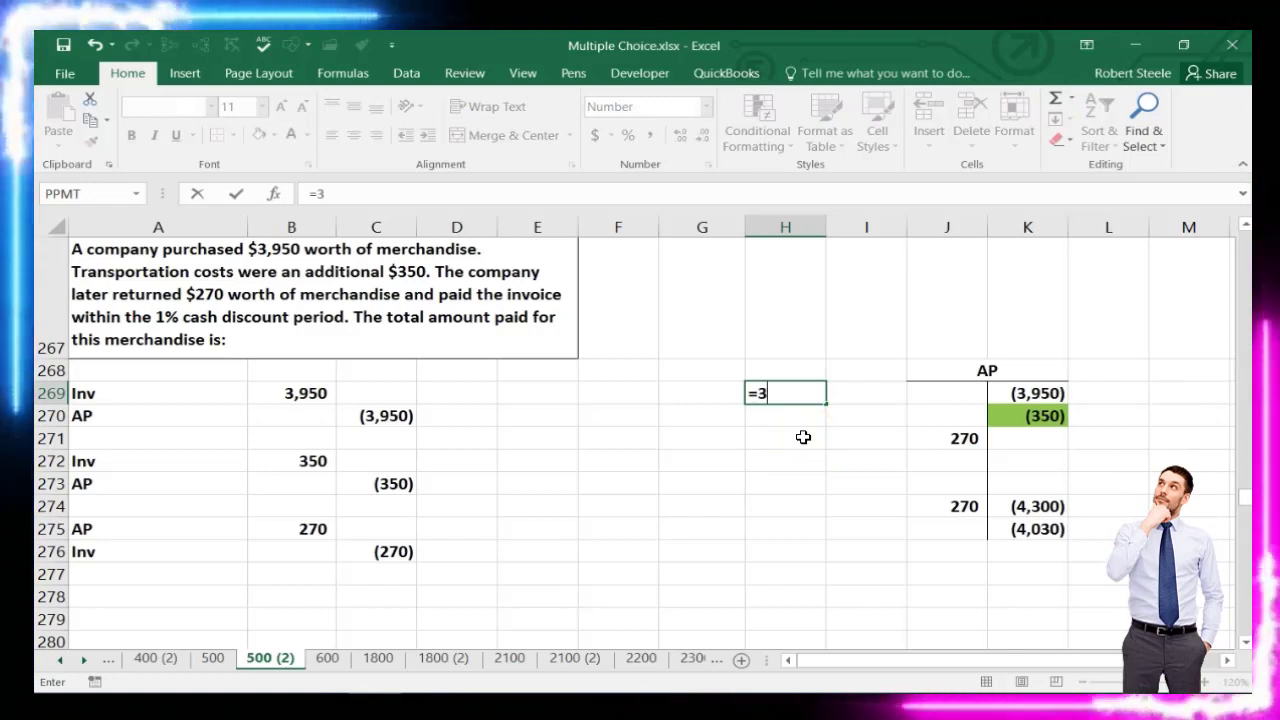
type("950")
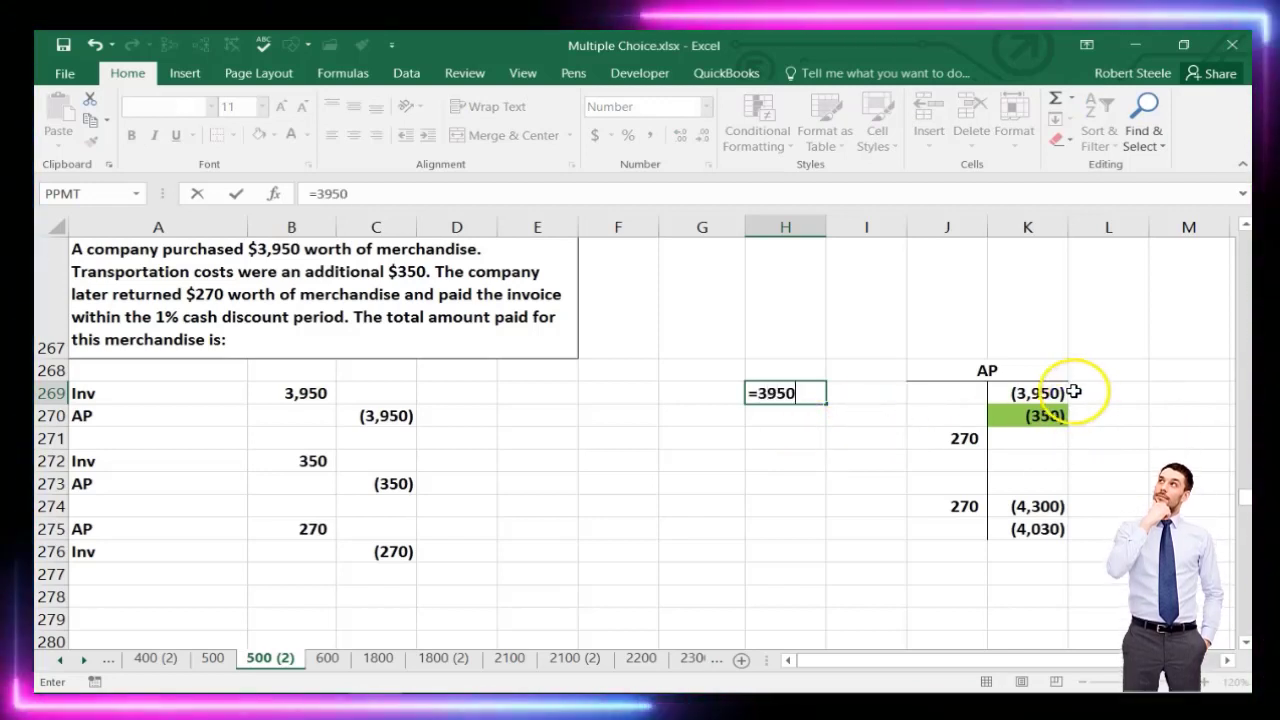
type("-270")
key("Return")
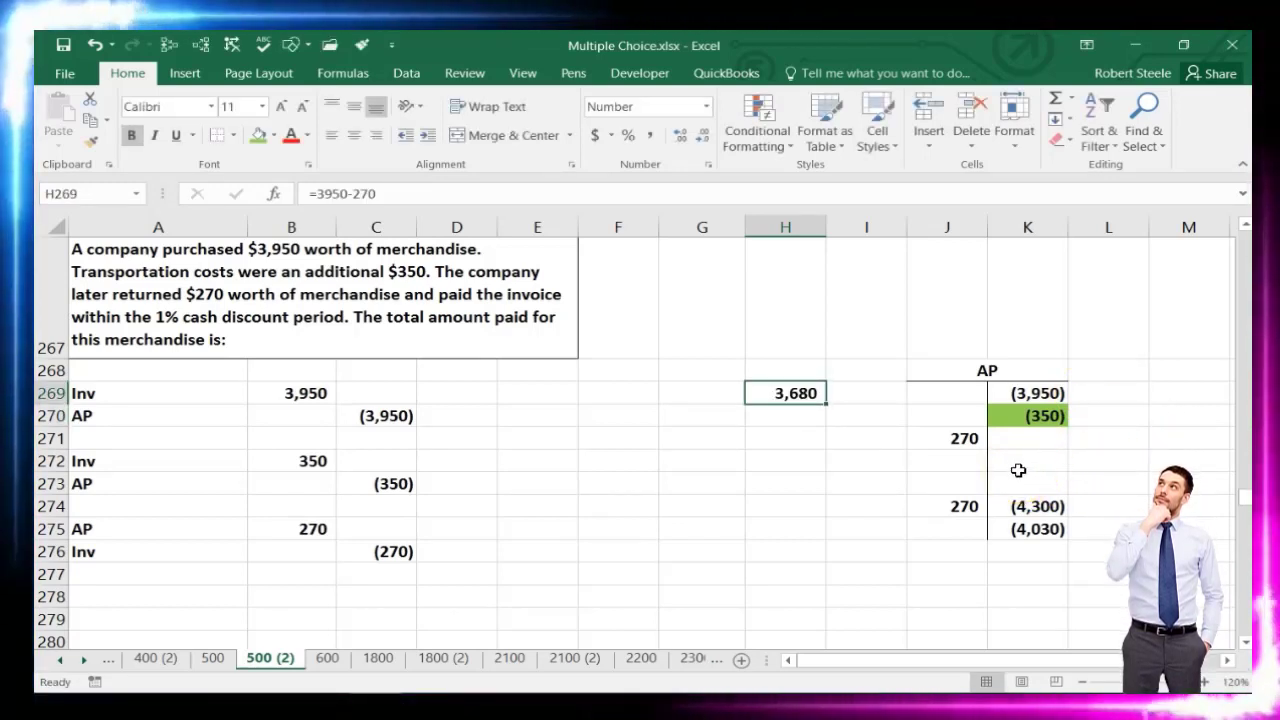
Recalculate the discountable amount in H269 as the AP balance less the freight, using =4030-350
left_click(1040, 393)
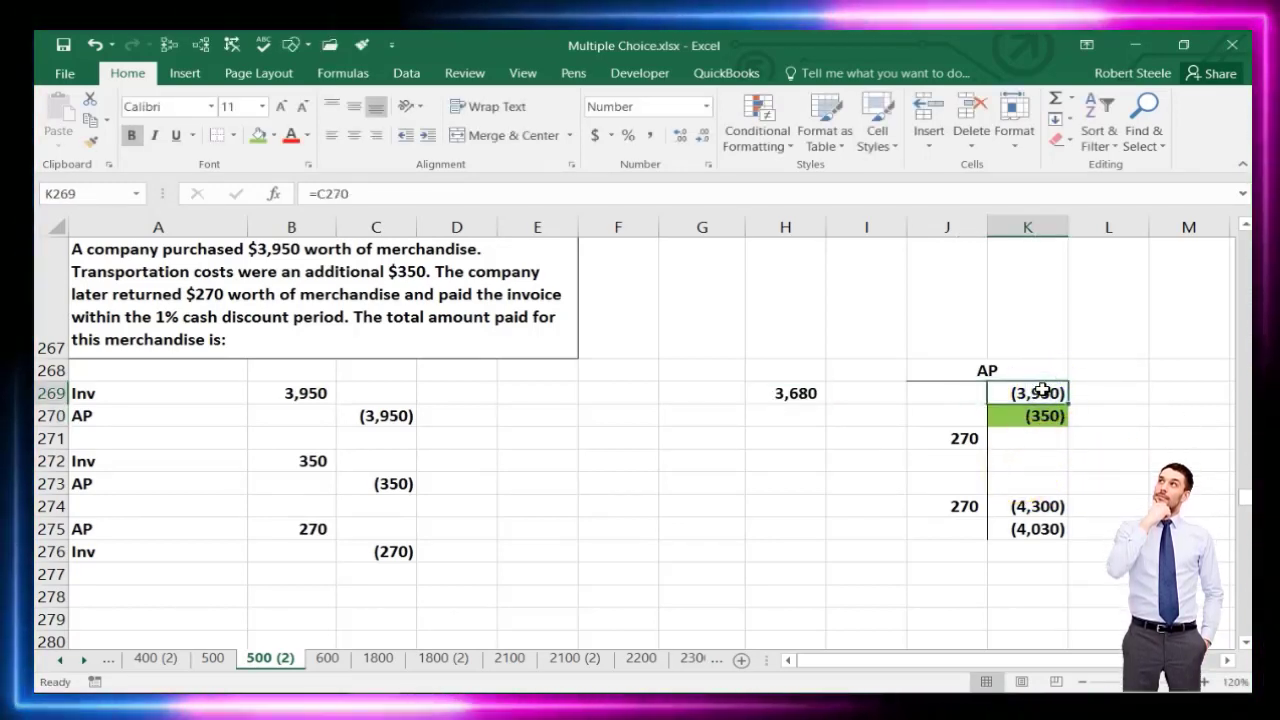
left_click(933, 440, "ctrl")
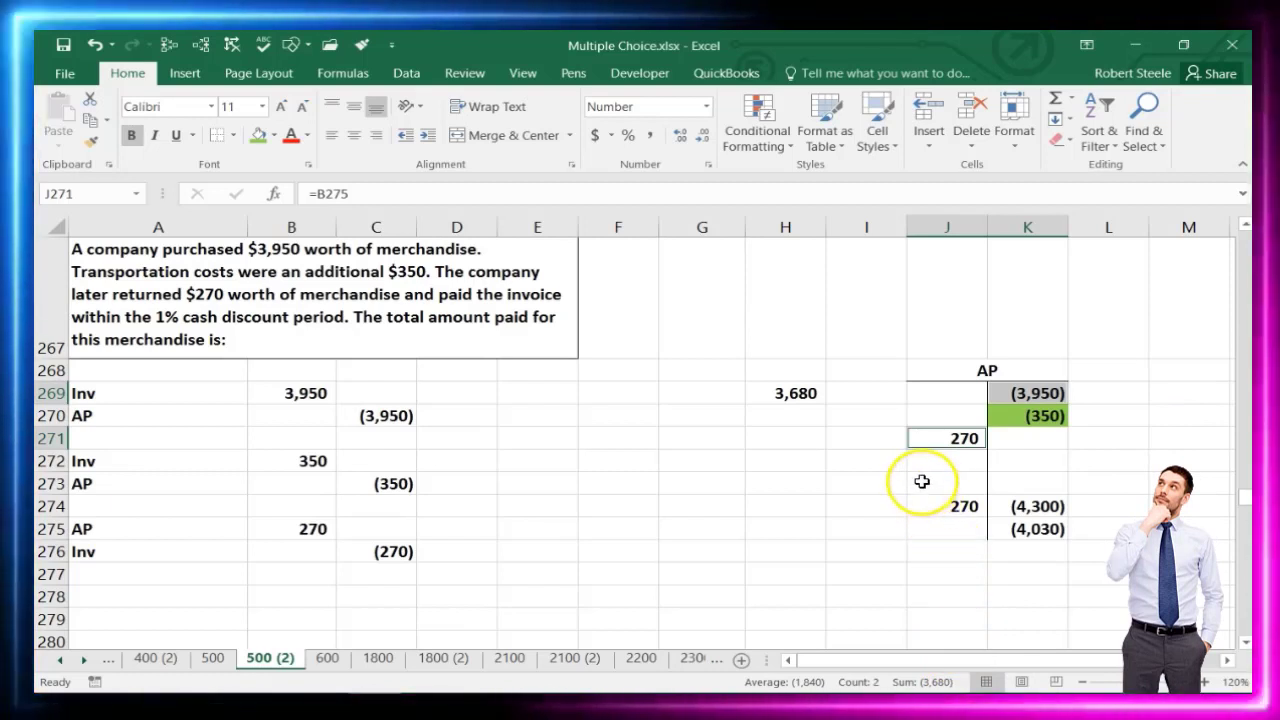
left_click(1014, 412)
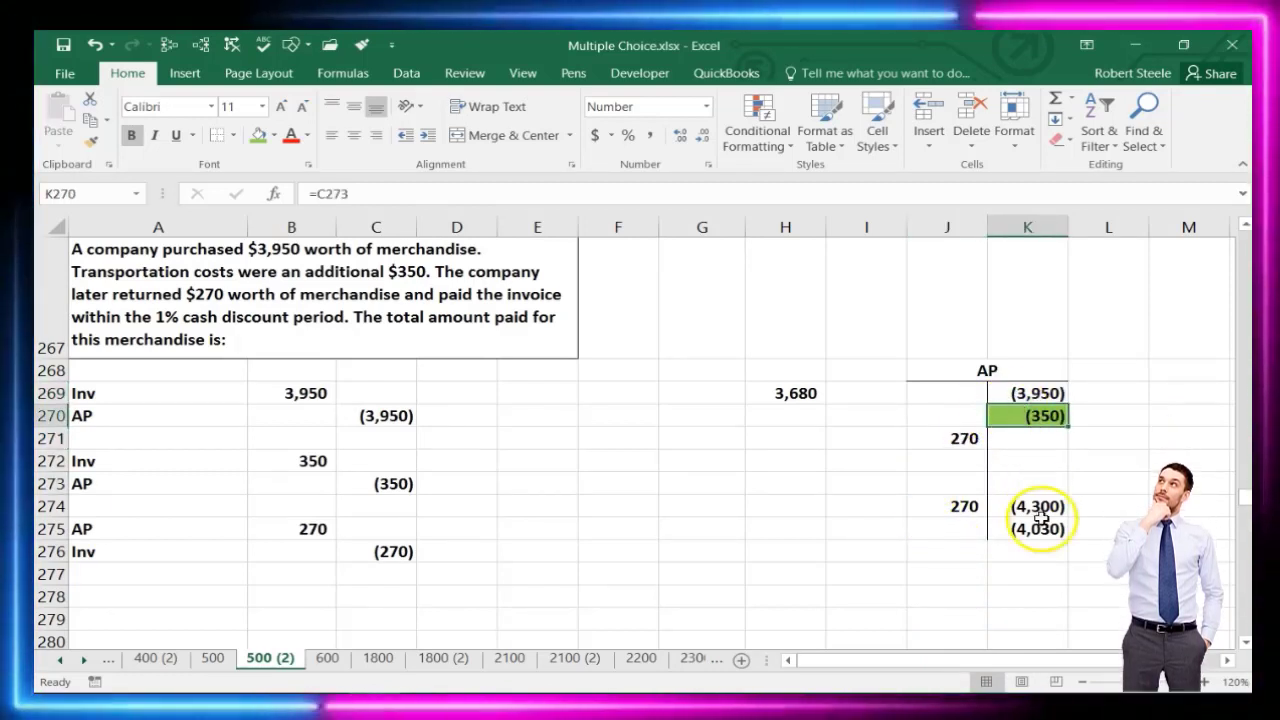
left_click(790, 395)
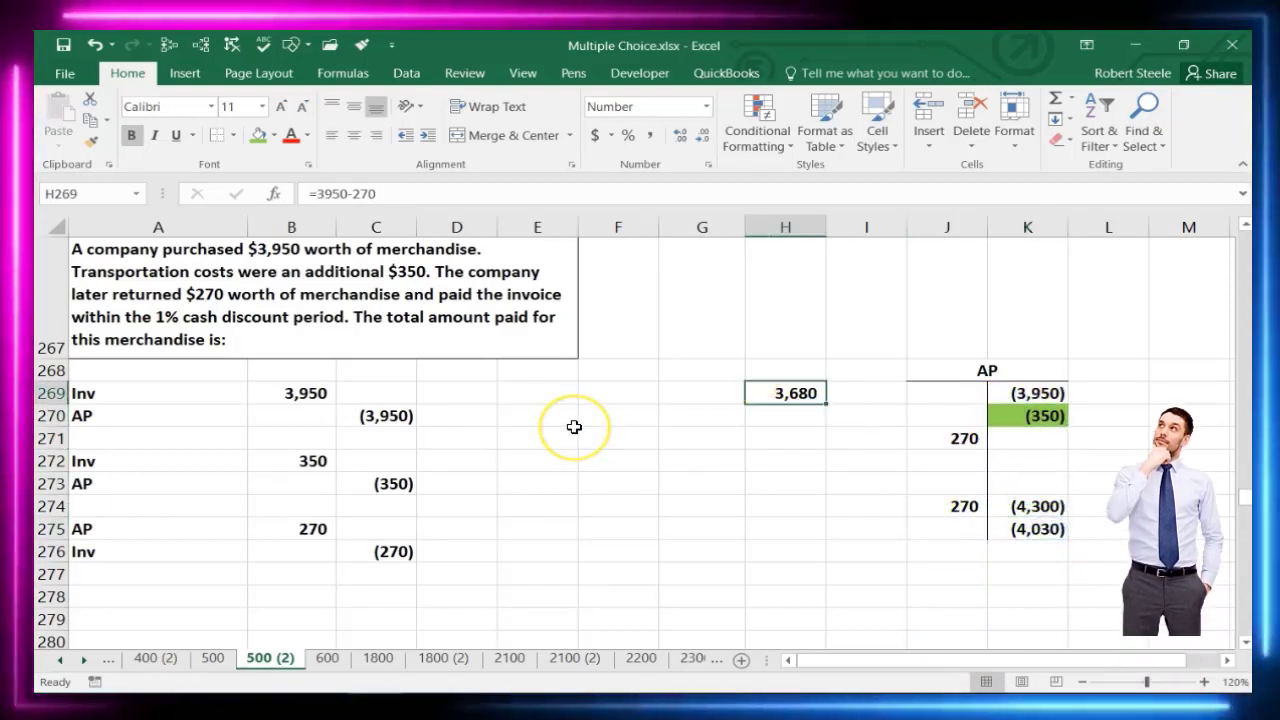
type("=4030-")
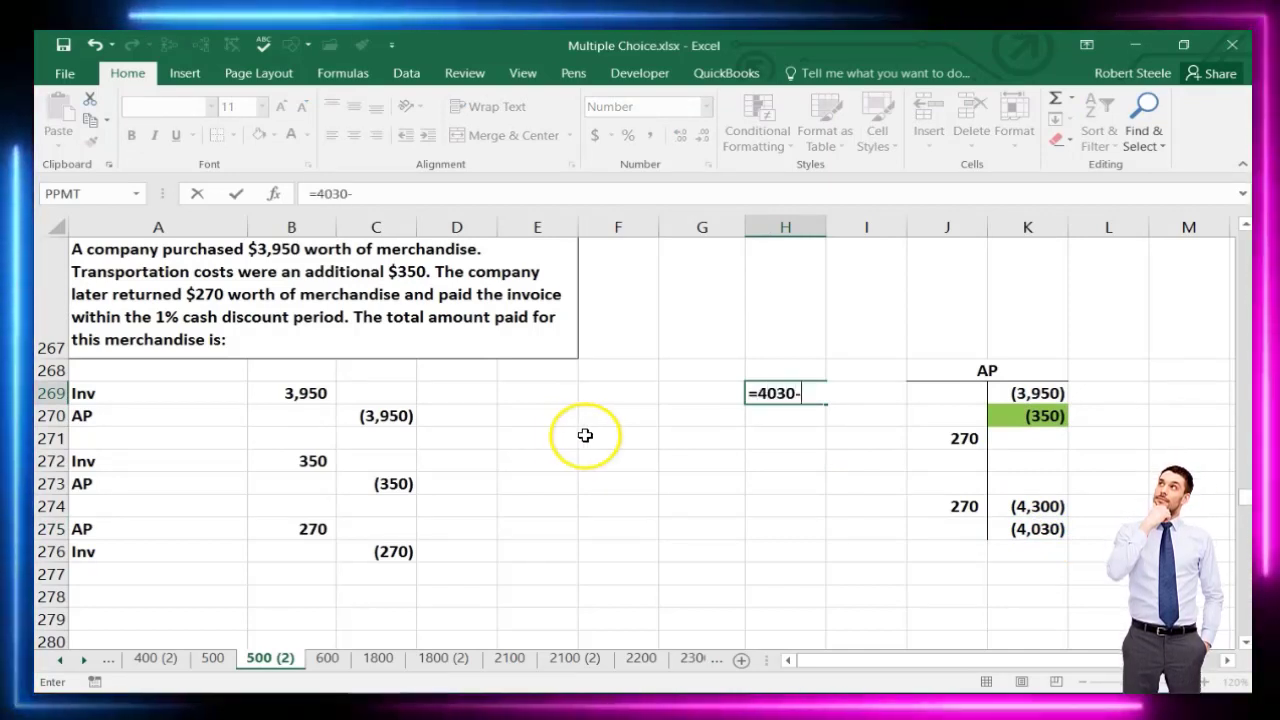
type("350")
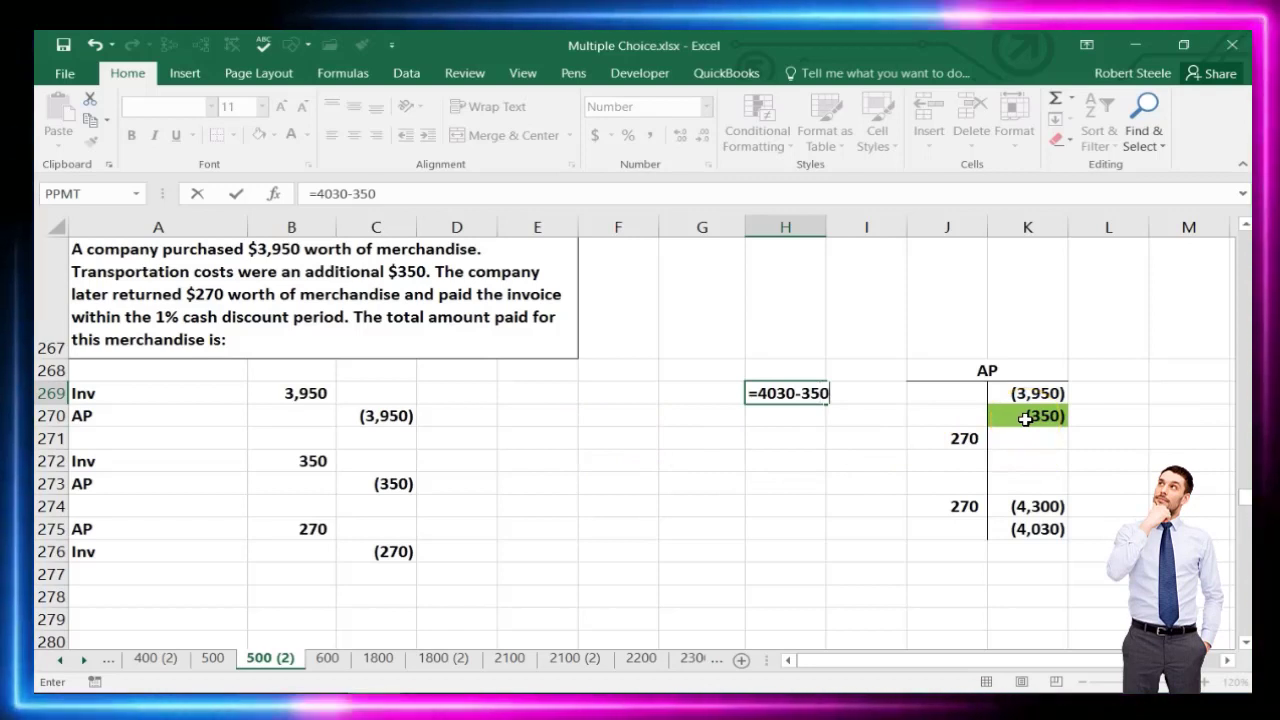
key("Return")
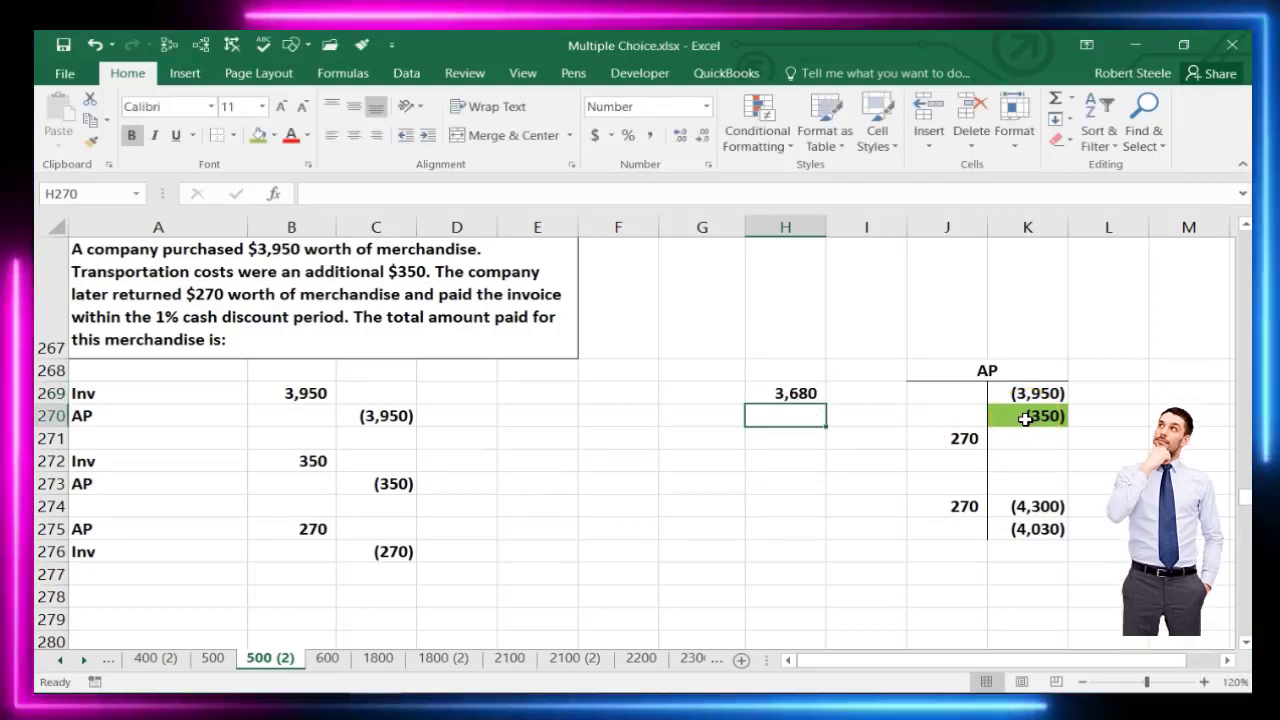
Enter the 1% discount rate as 0.01 in H270 and underline it
type(".")
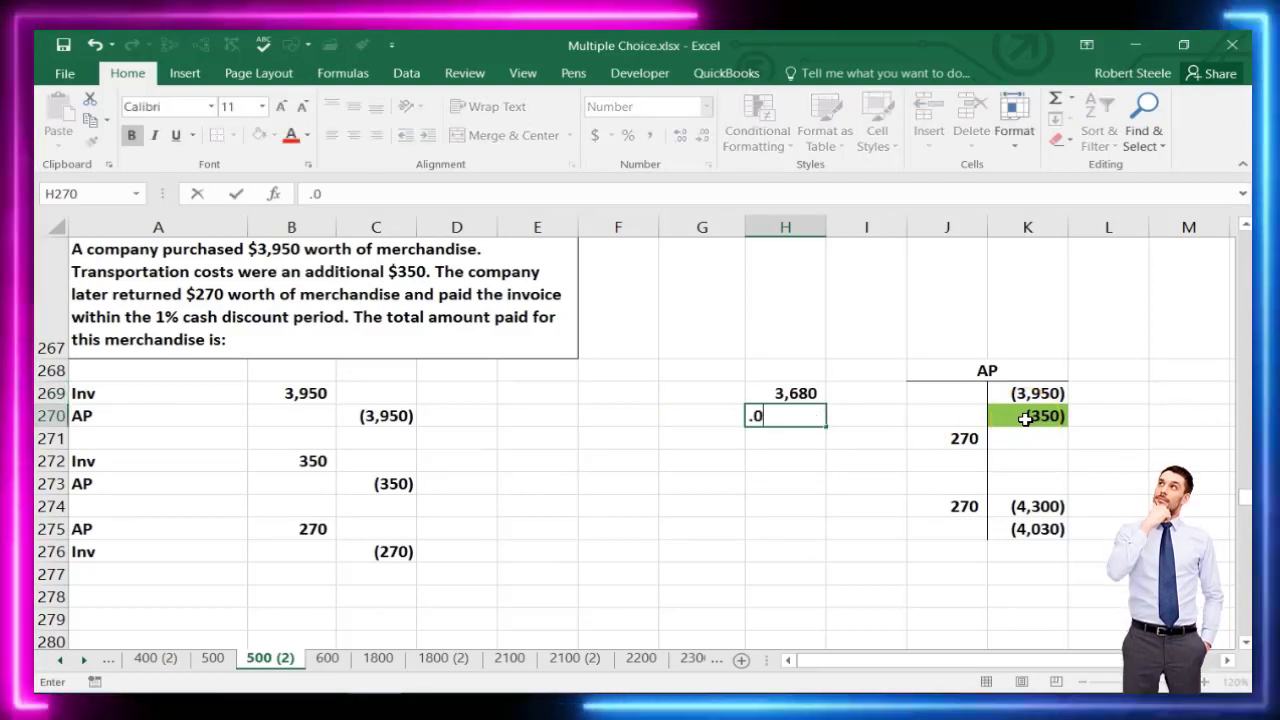
key("Return")
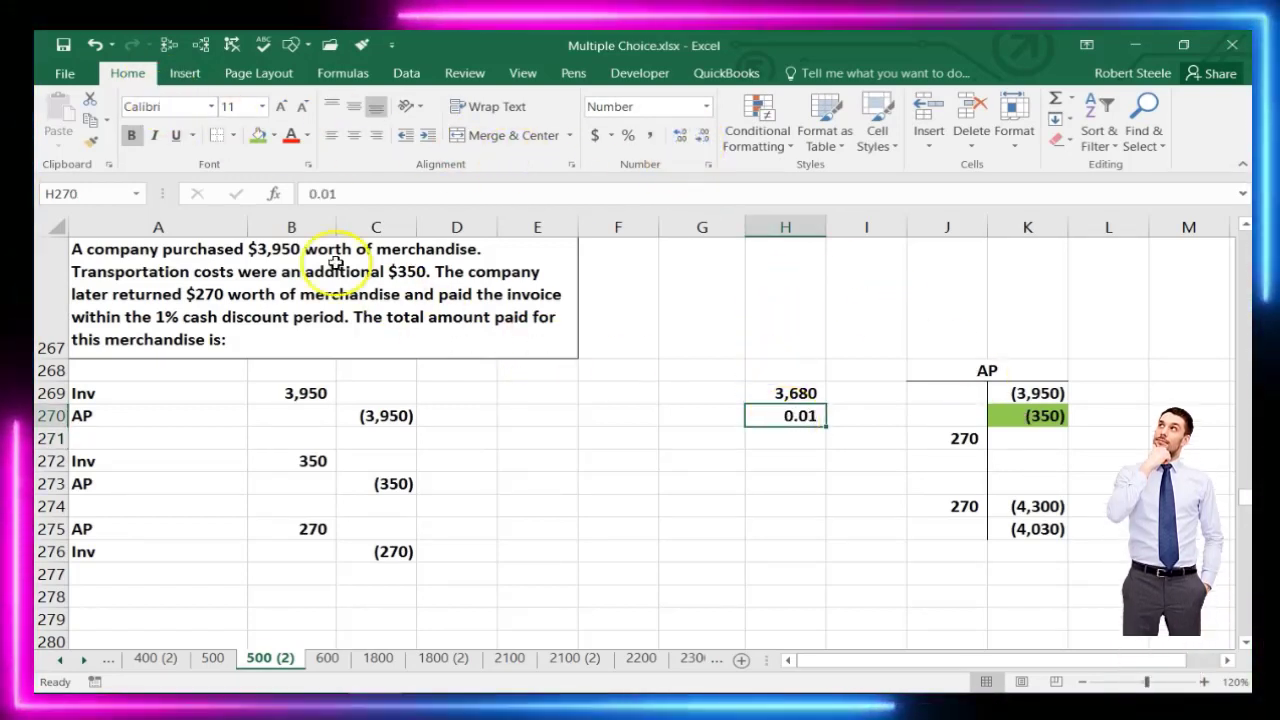
left_click(176, 135)
Calculate the cash discount in H271 with the formula =H269*H270
left_click(778, 438)
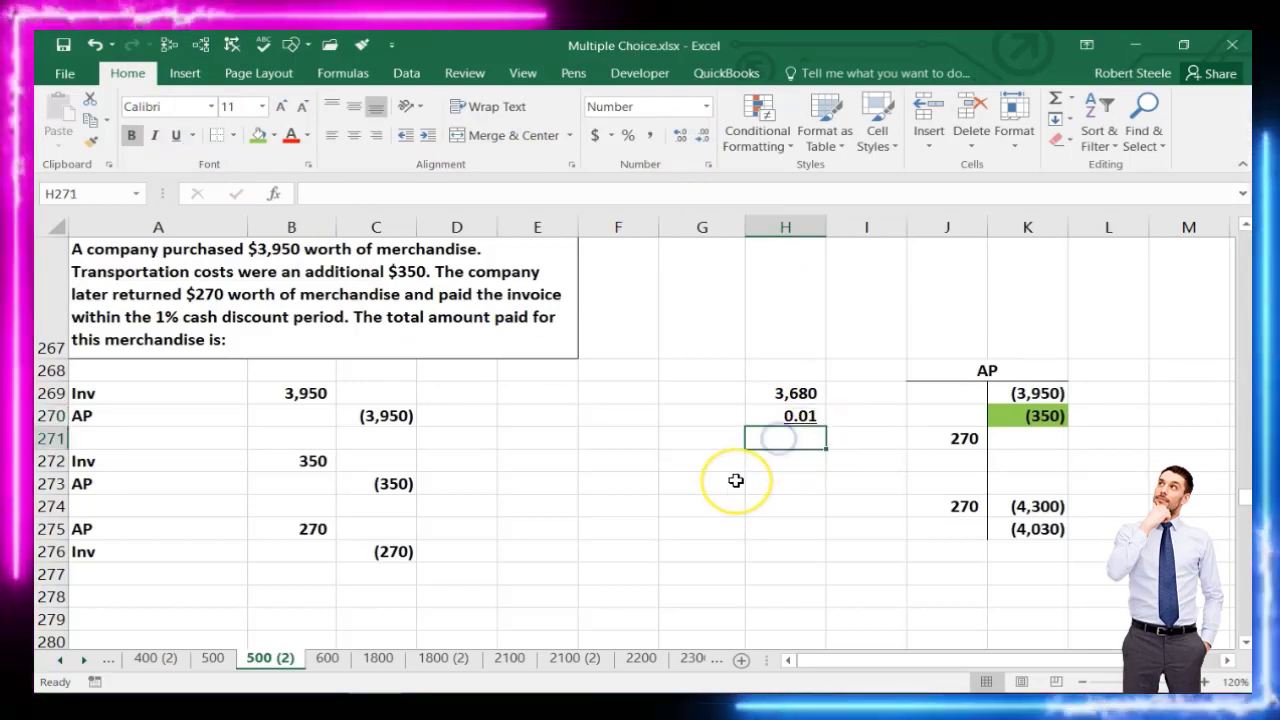
type("=")
left_click(791, 394)
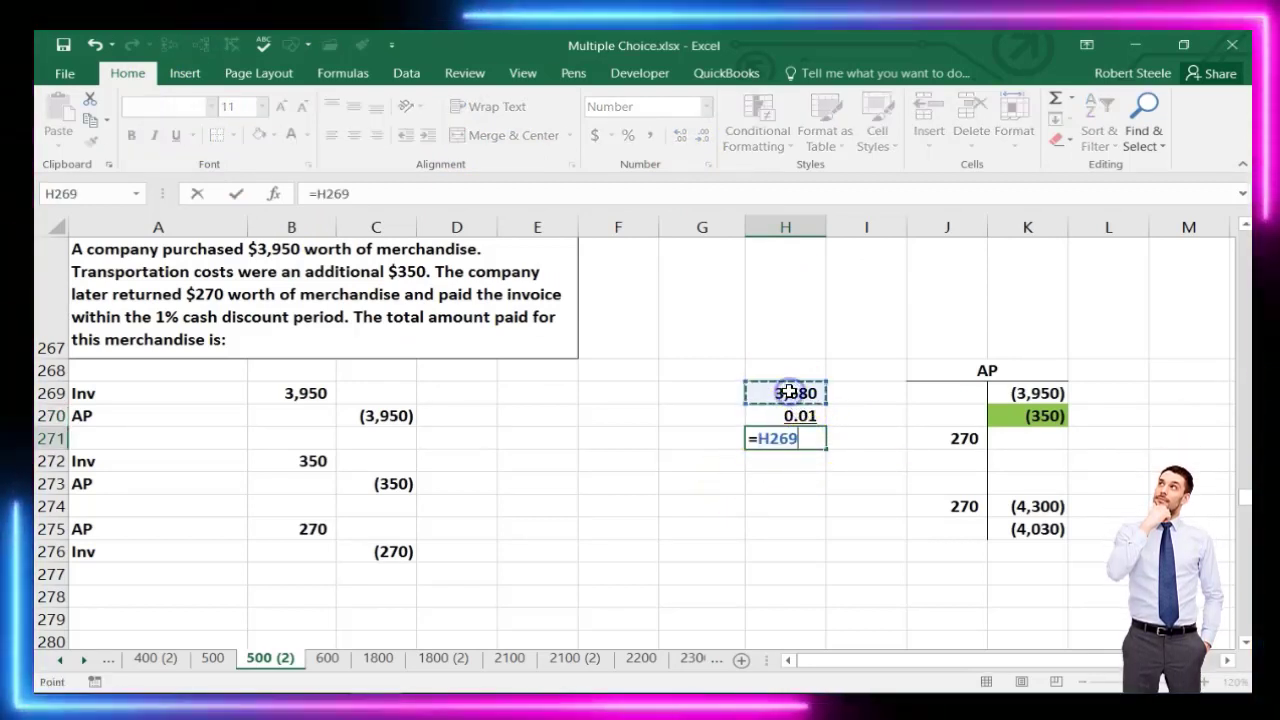
type("*")
left_click(779, 416)
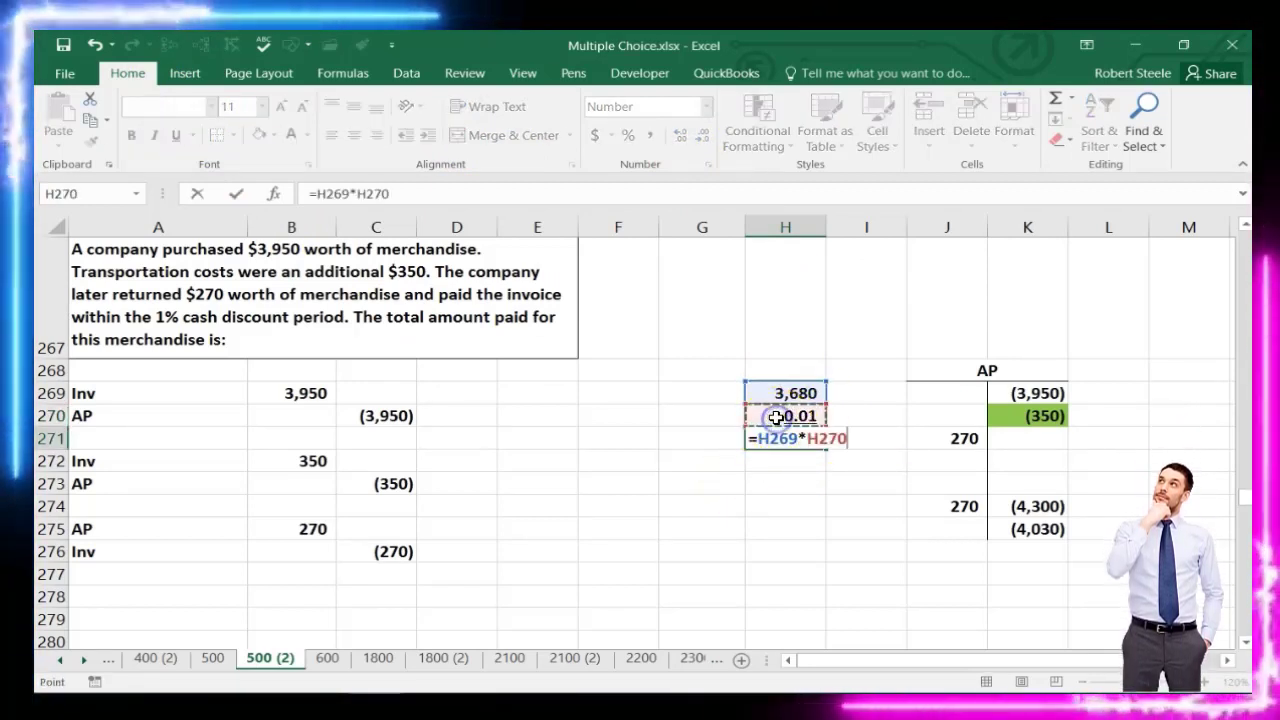
key("Return")
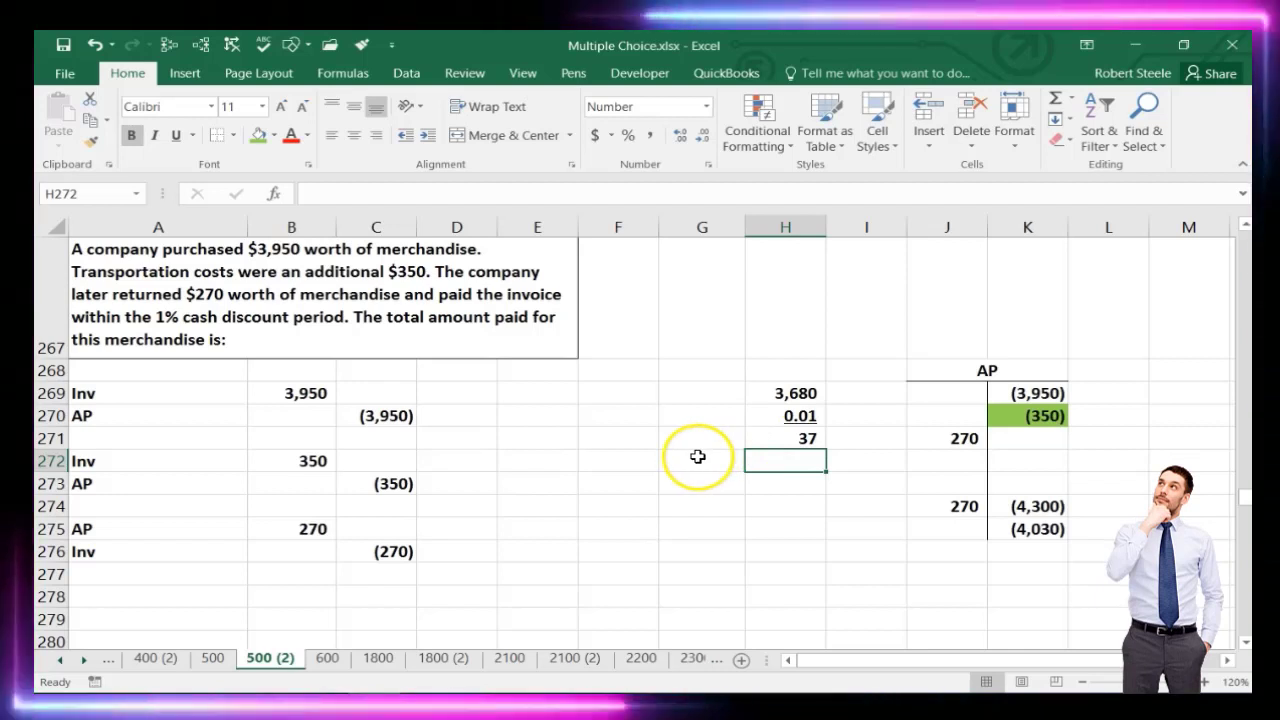
Subtract the discount from the discountable amount in H272 with the formula =H269-H271
type("=")
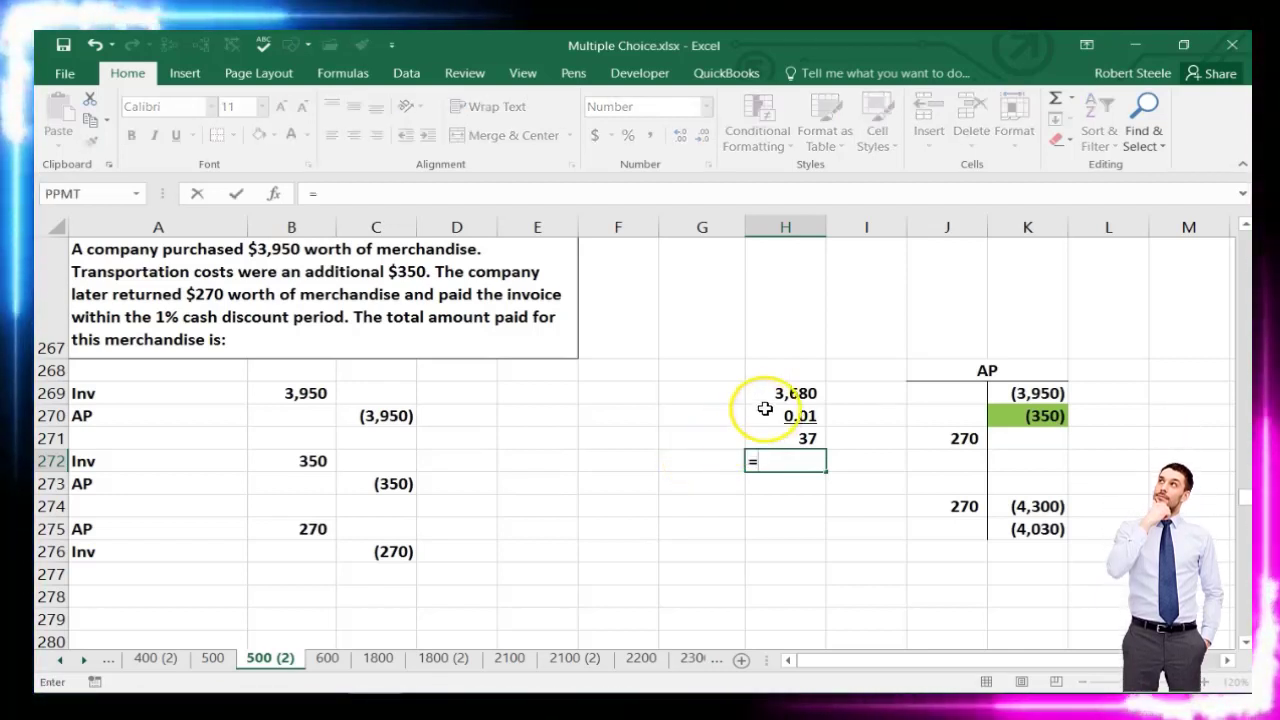
left_click(765, 393)
type("-")
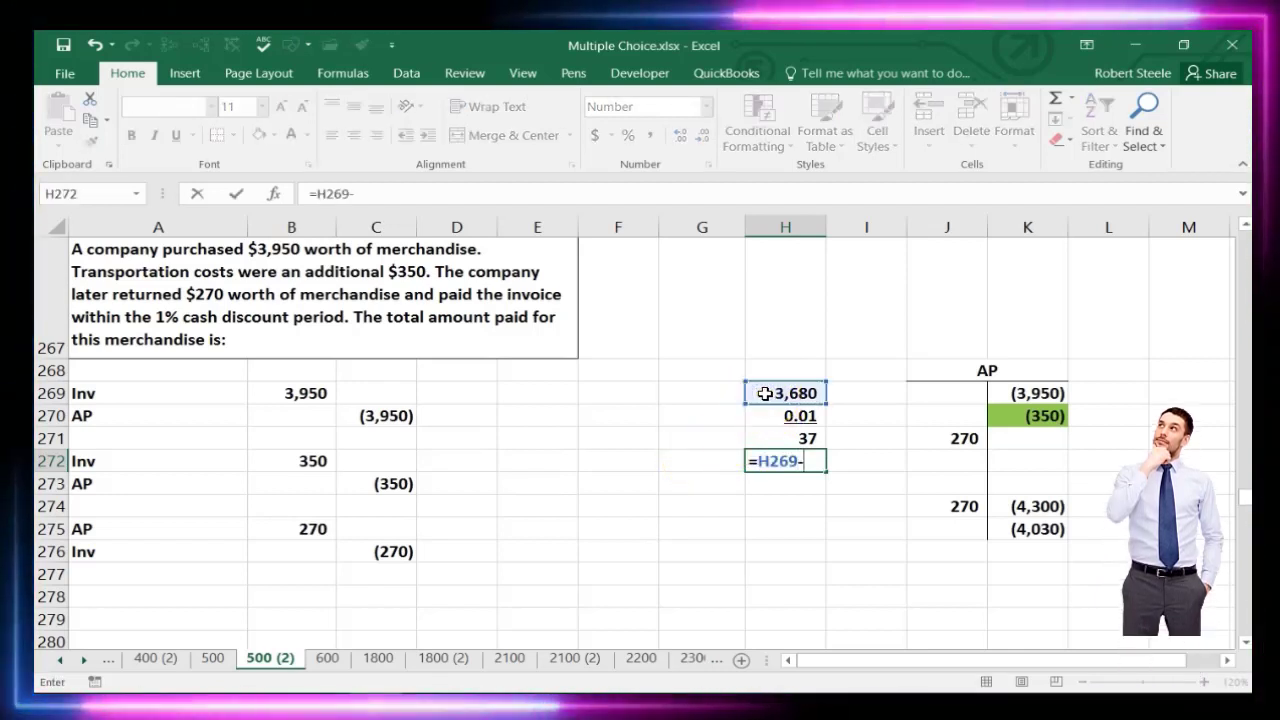
left_click(779, 437)
key("Return")
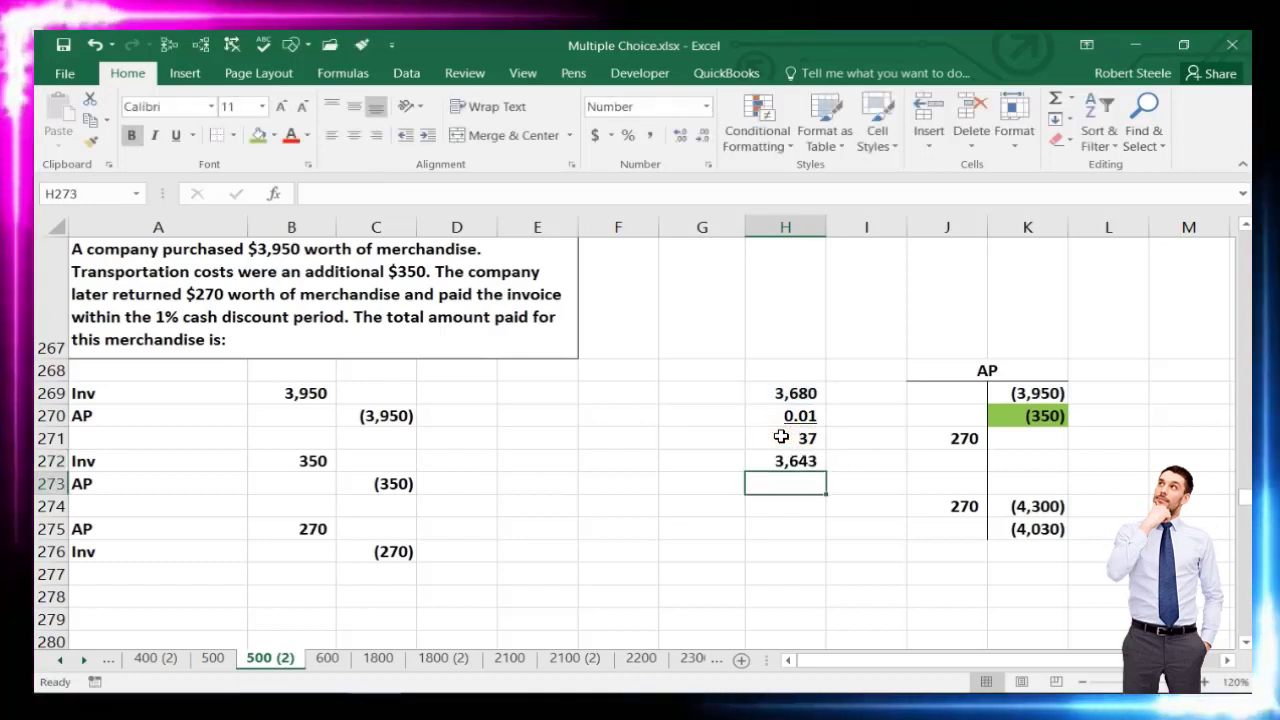
Review the discounted amount in H272, the freight journal entry in A272:C273 and its posting in K270
left_click(757, 460)
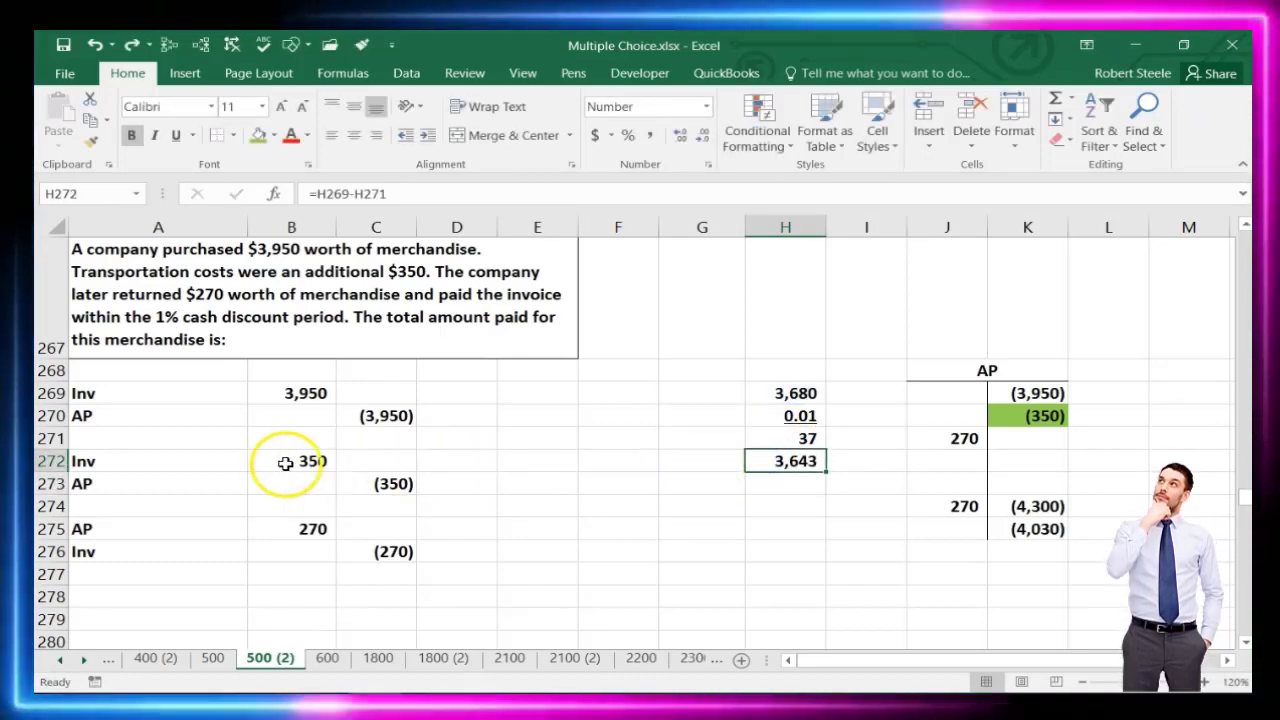
left_click_drag(160, 458, 357, 480)
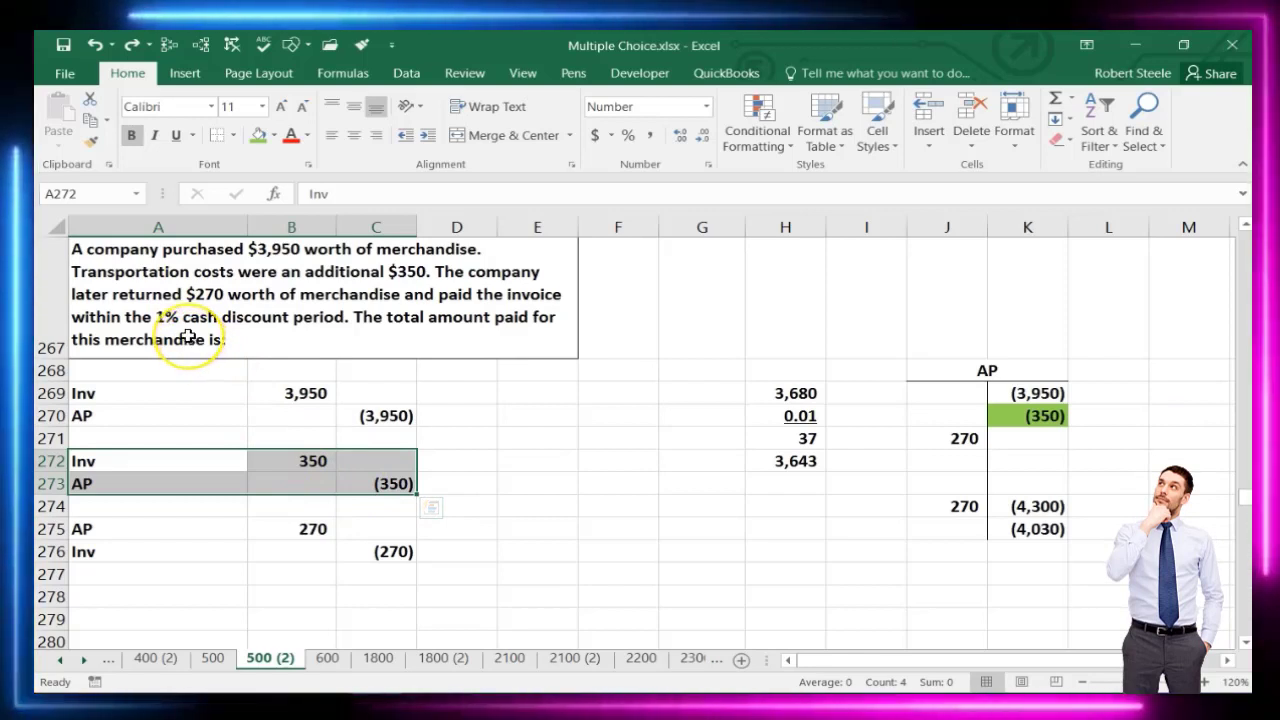
left_click(1014, 419)
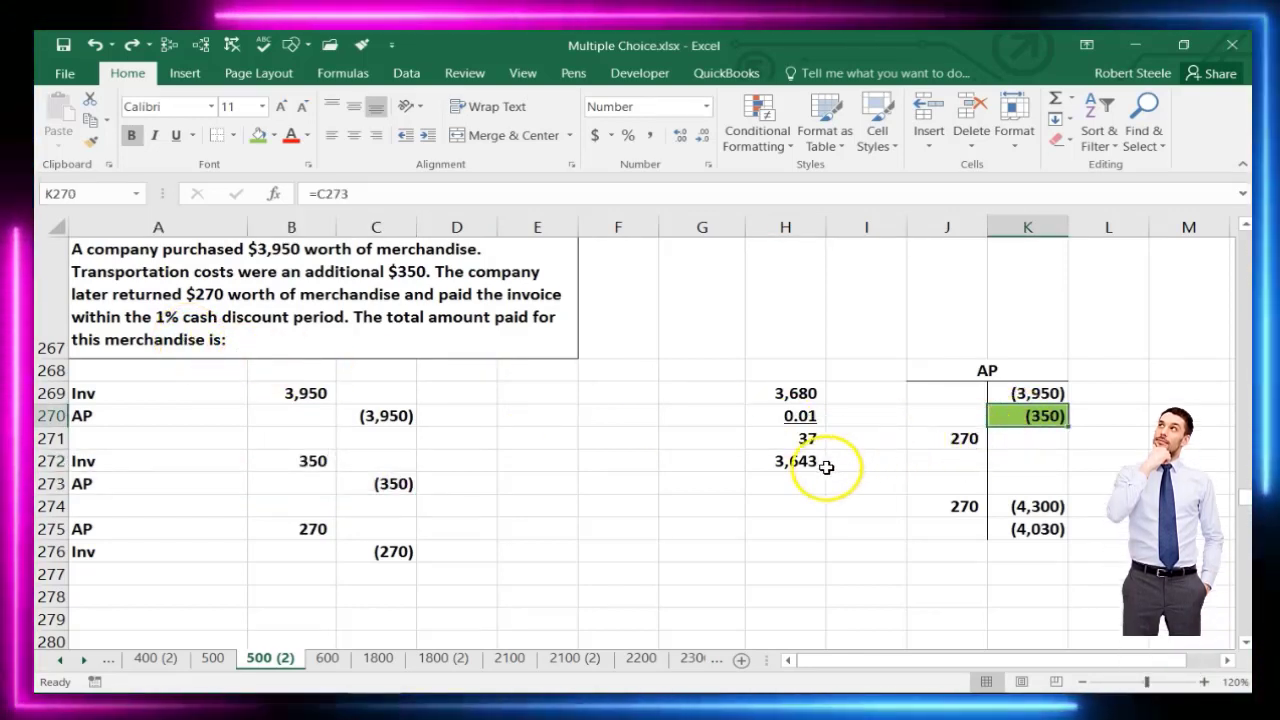
left_click(786, 481)
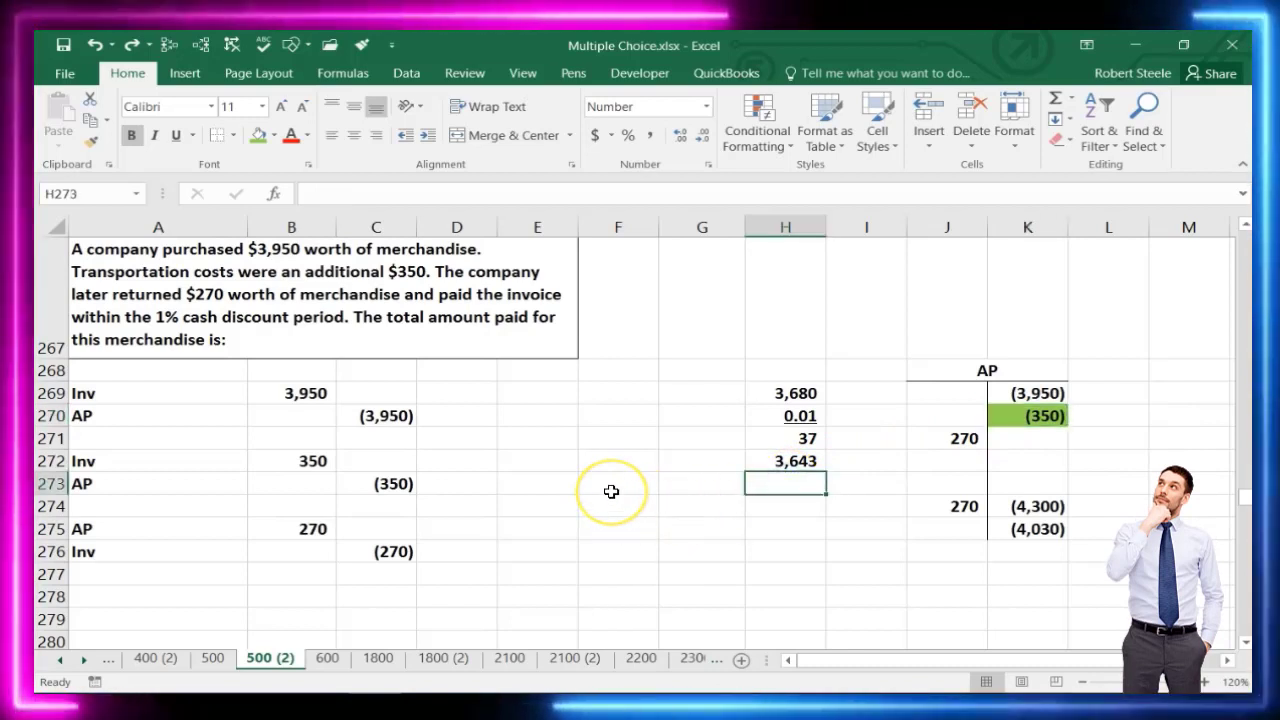
Enter the freight amount 350 in H273 and underline it
type("350")
key("Return")
key("Up")
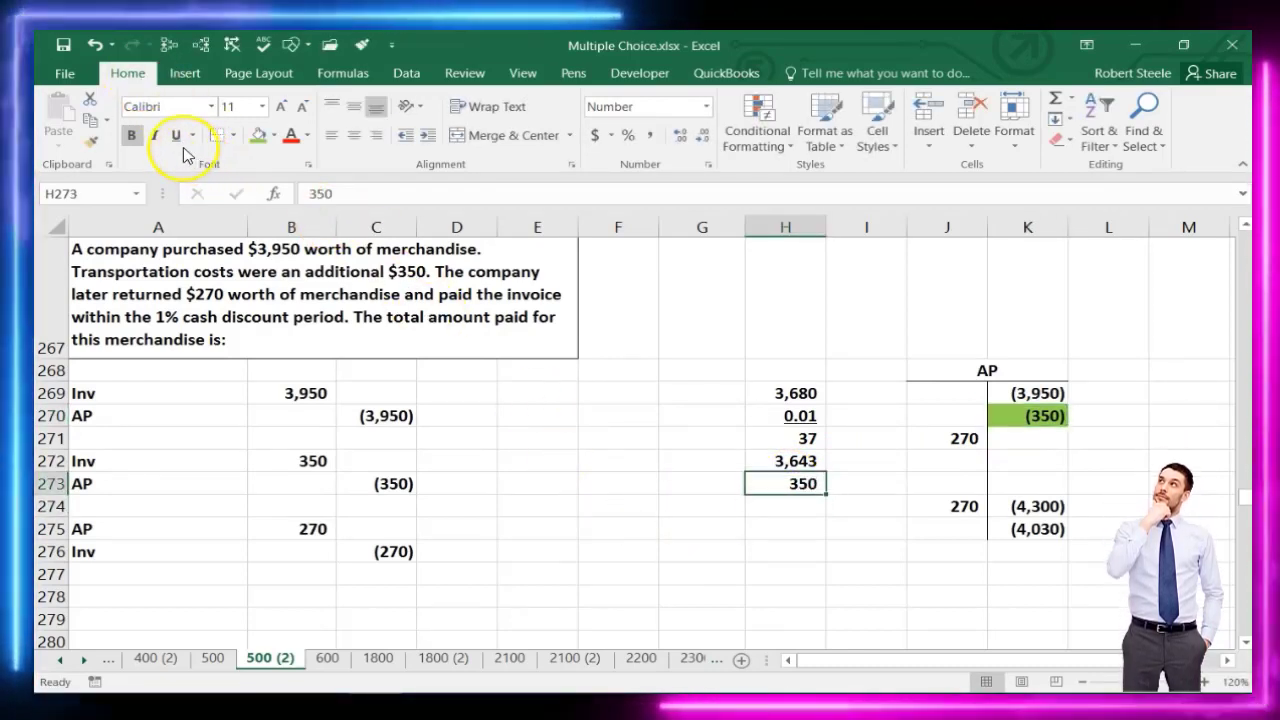
left_click(175, 135)
Calculate the total payment in H274 with =H272+H273 and display it with two decimal places
left_click(750, 506)
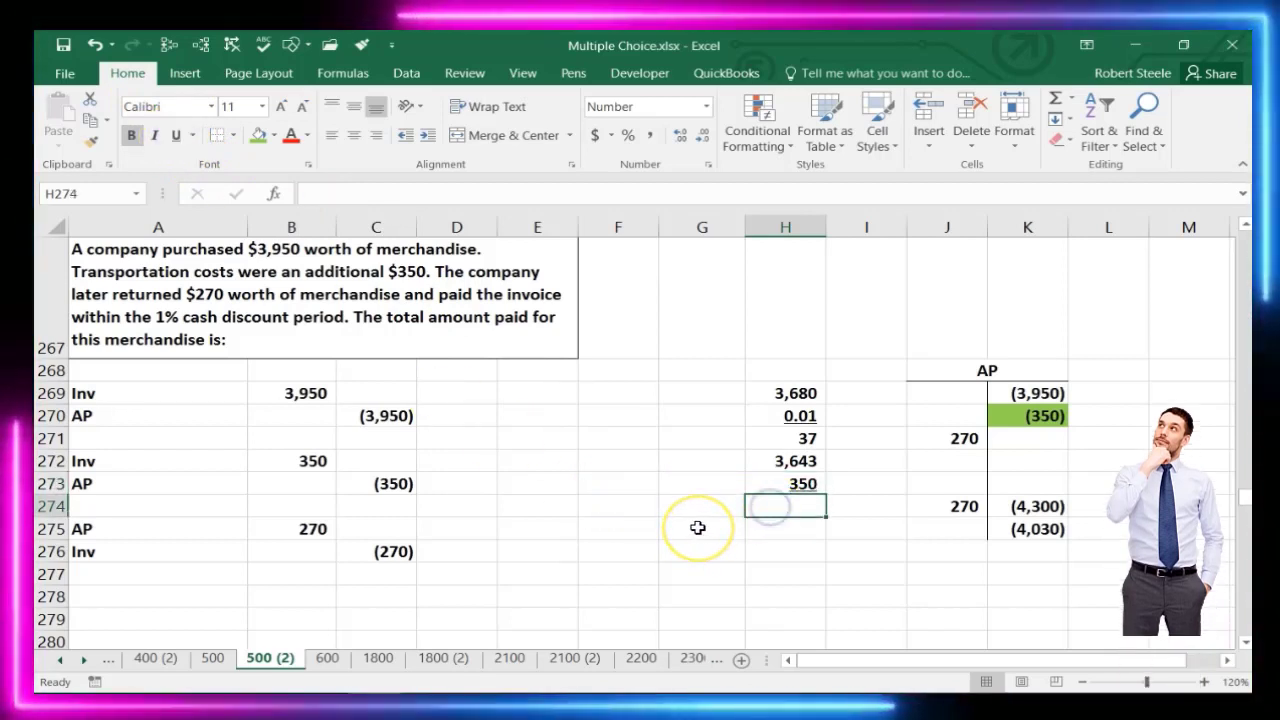
type("=")
left_click(771, 461)
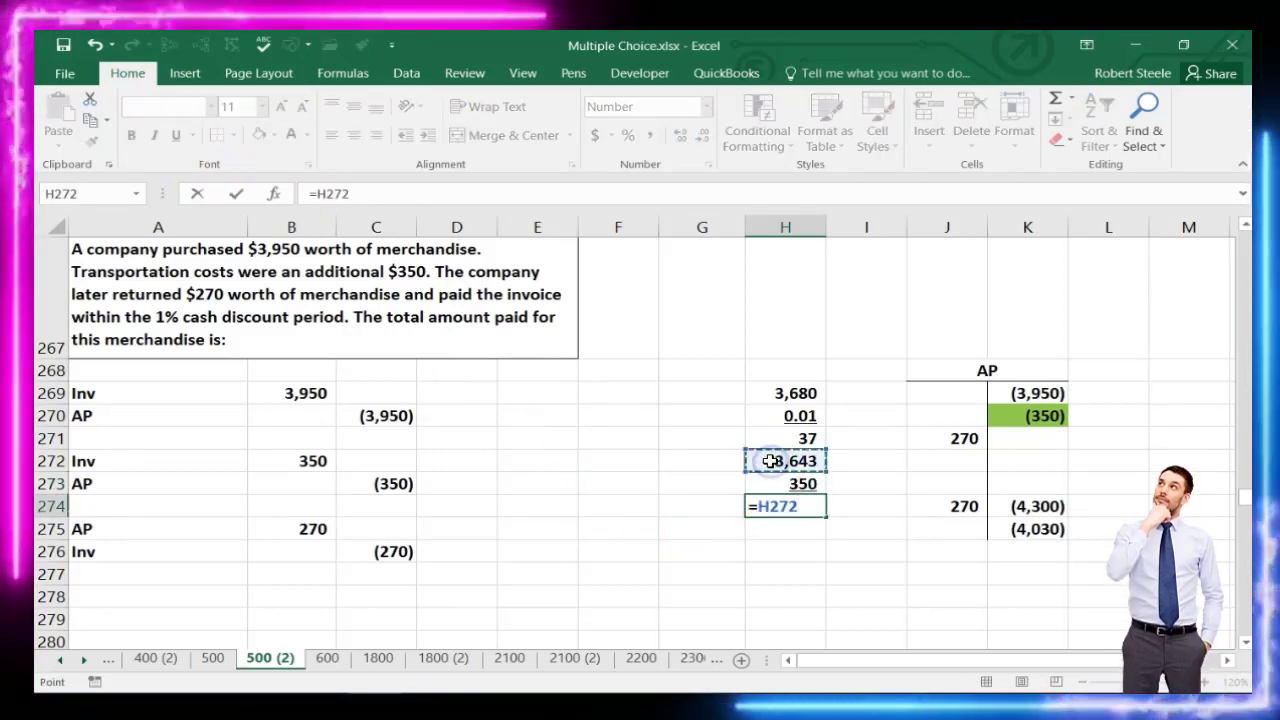
type("+")
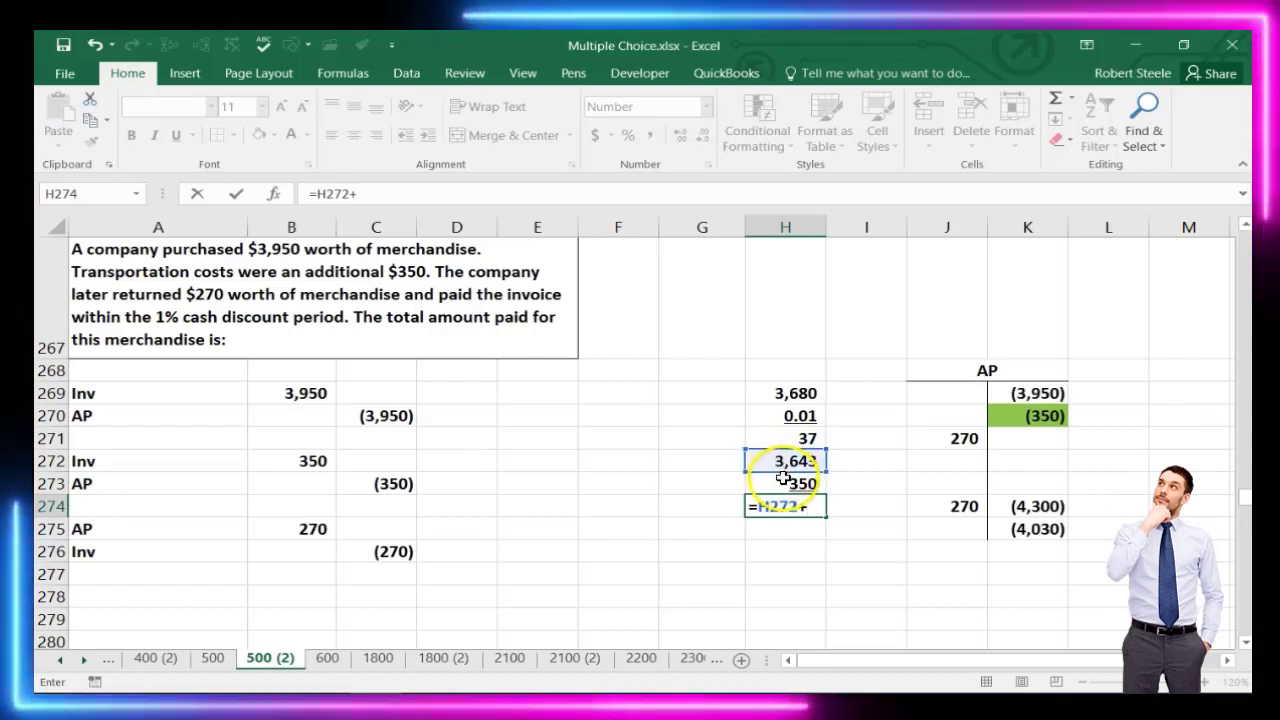
key("Return")
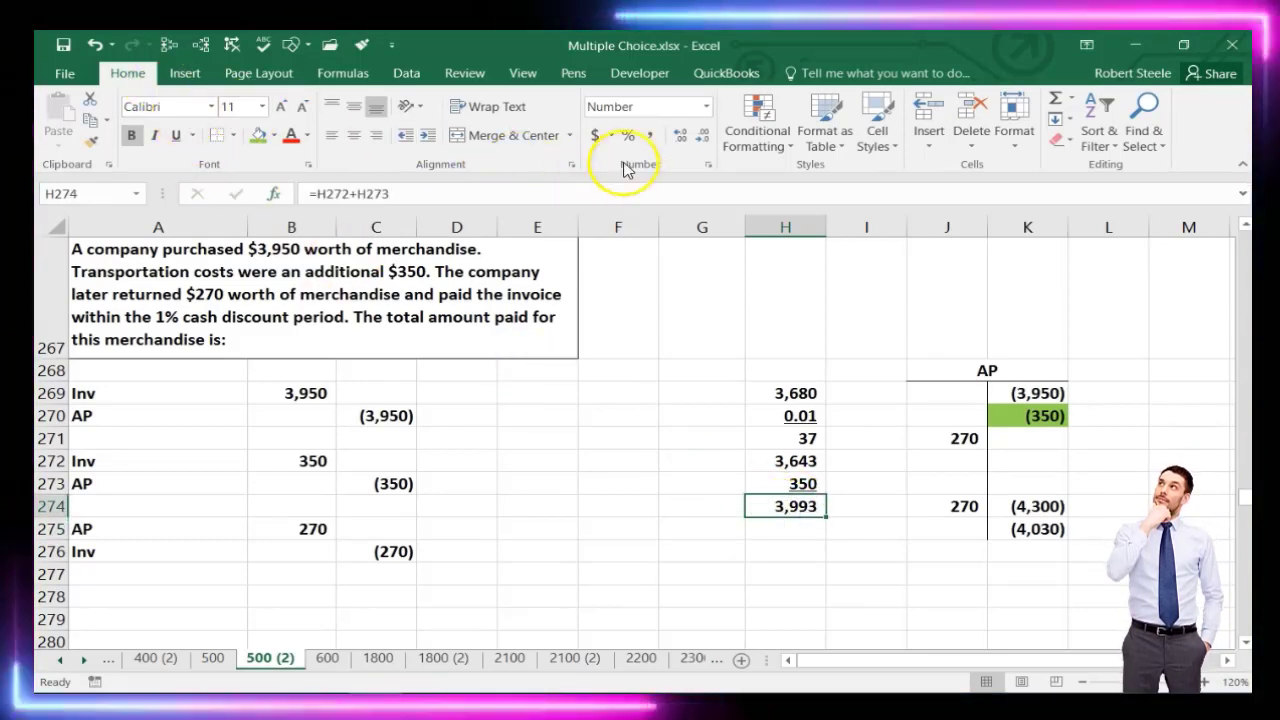
left_click(679, 139)
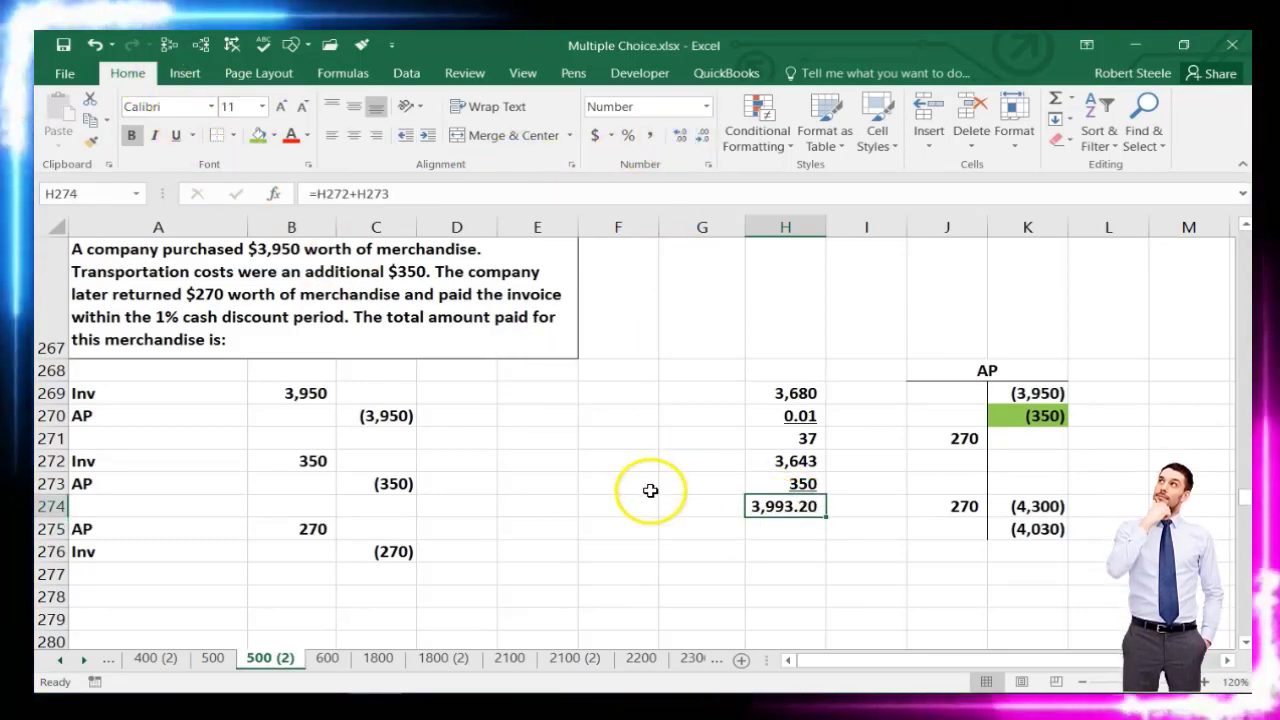
Move the discount calculation from H269:H274 one column over to I269:I274
left_click_drag(760, 398, 800, 506)
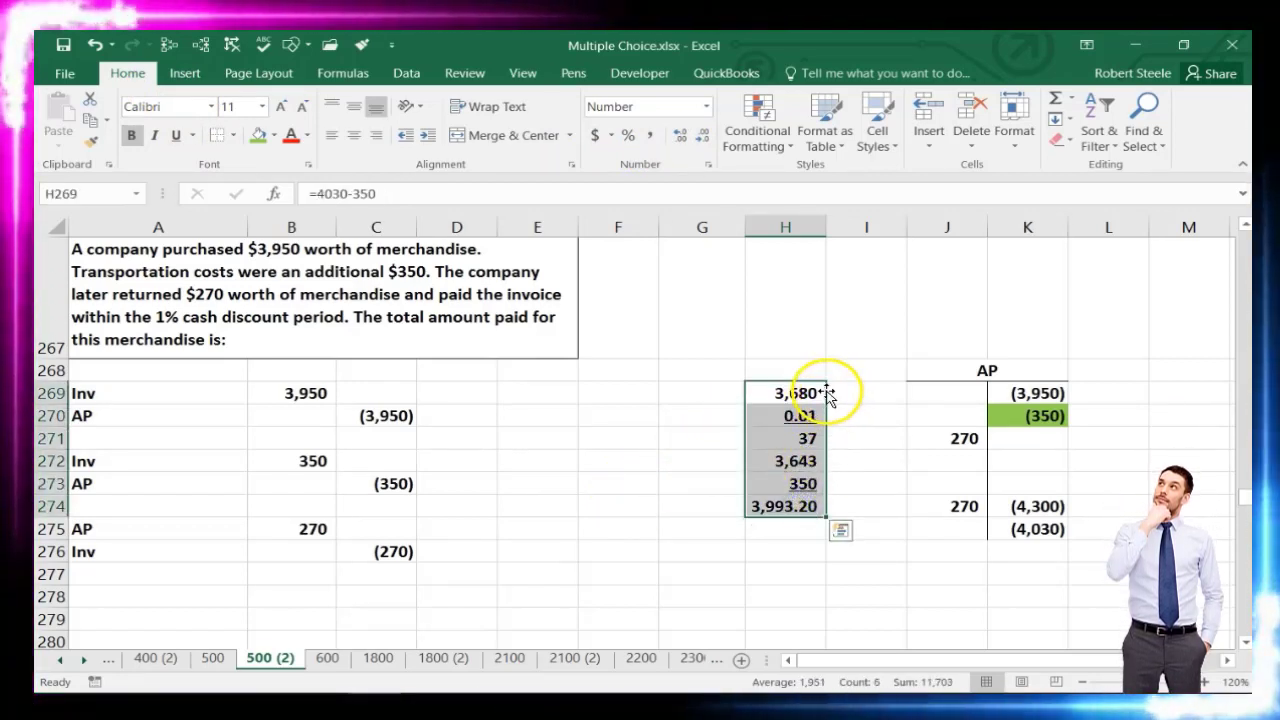
left_click_drag(828, 395, 834, 397)
left_click(709, 446)
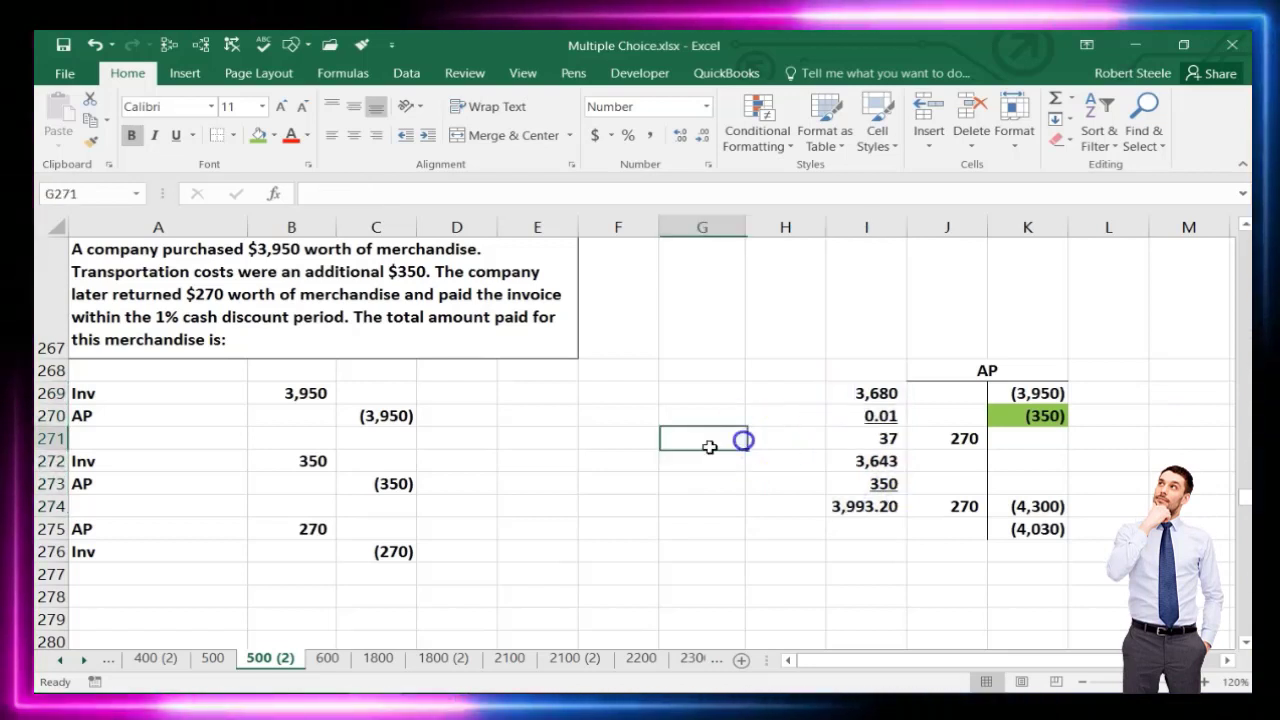
Enter the label Cash in E270 and credit the total payment in G270 with the formula -I274
left_click(505, 392)
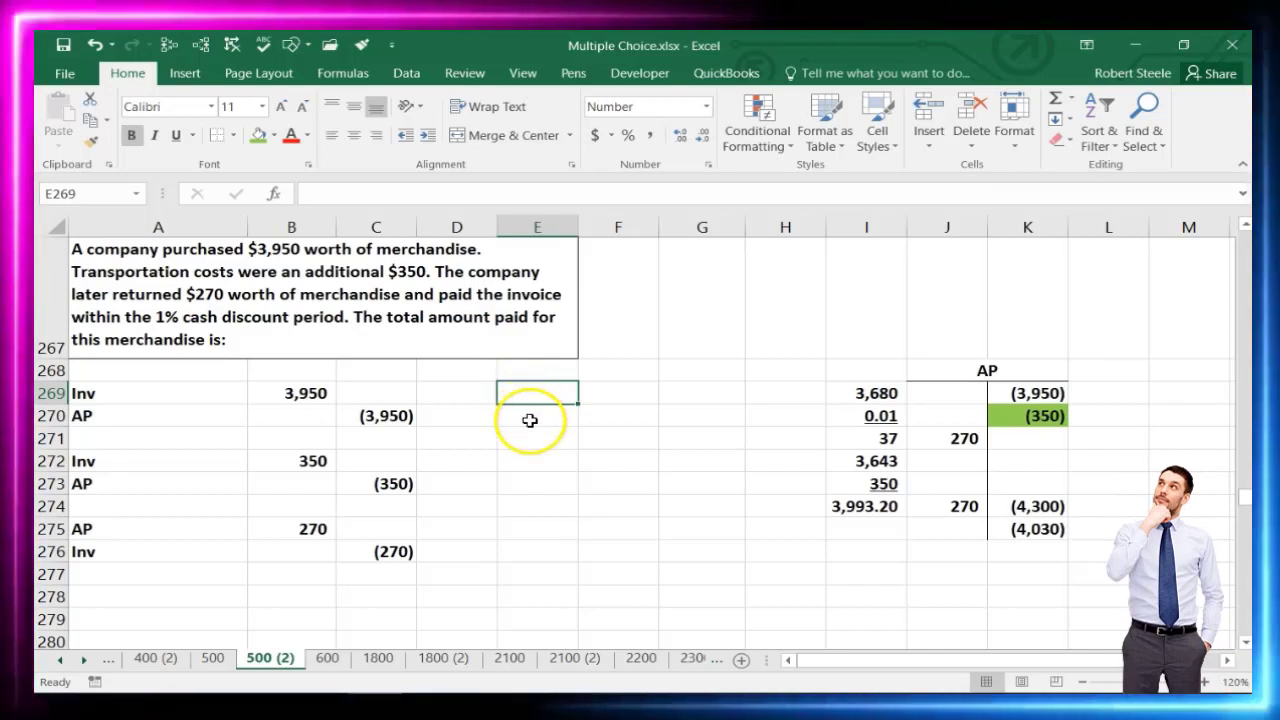
type("Cash")
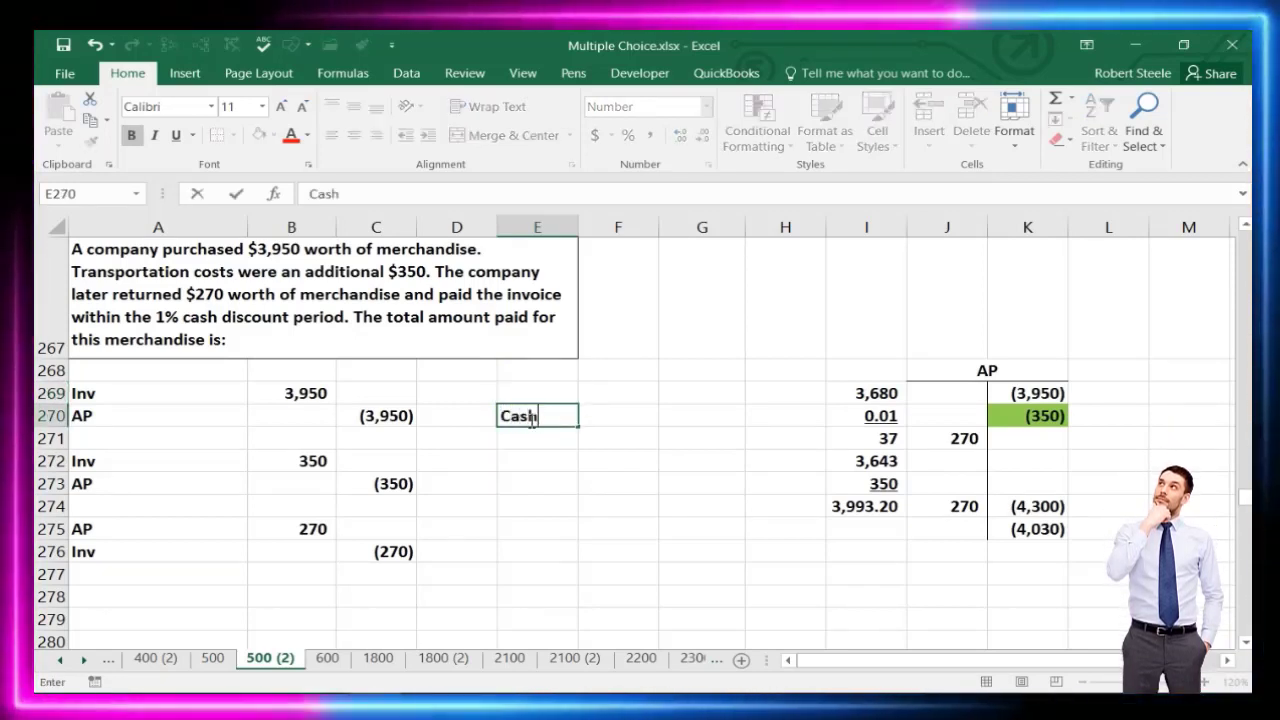
key("Right")
key("Right")
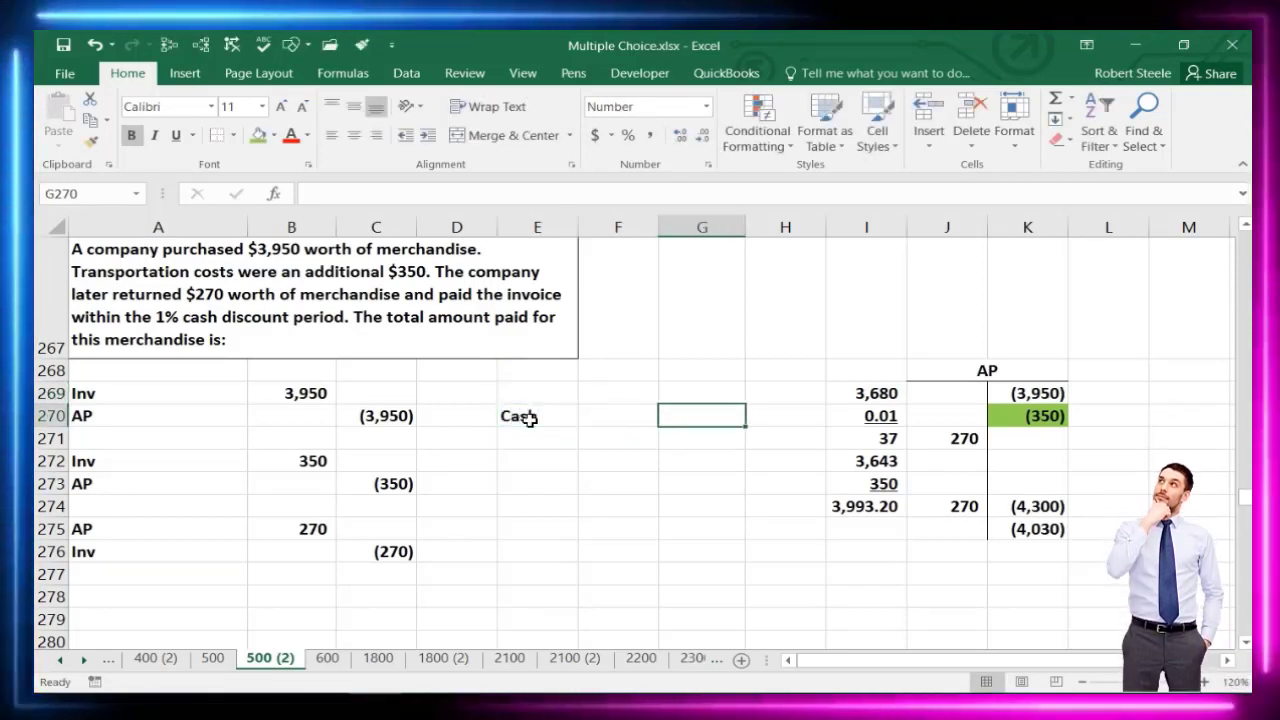
key("Right")
key("Left")
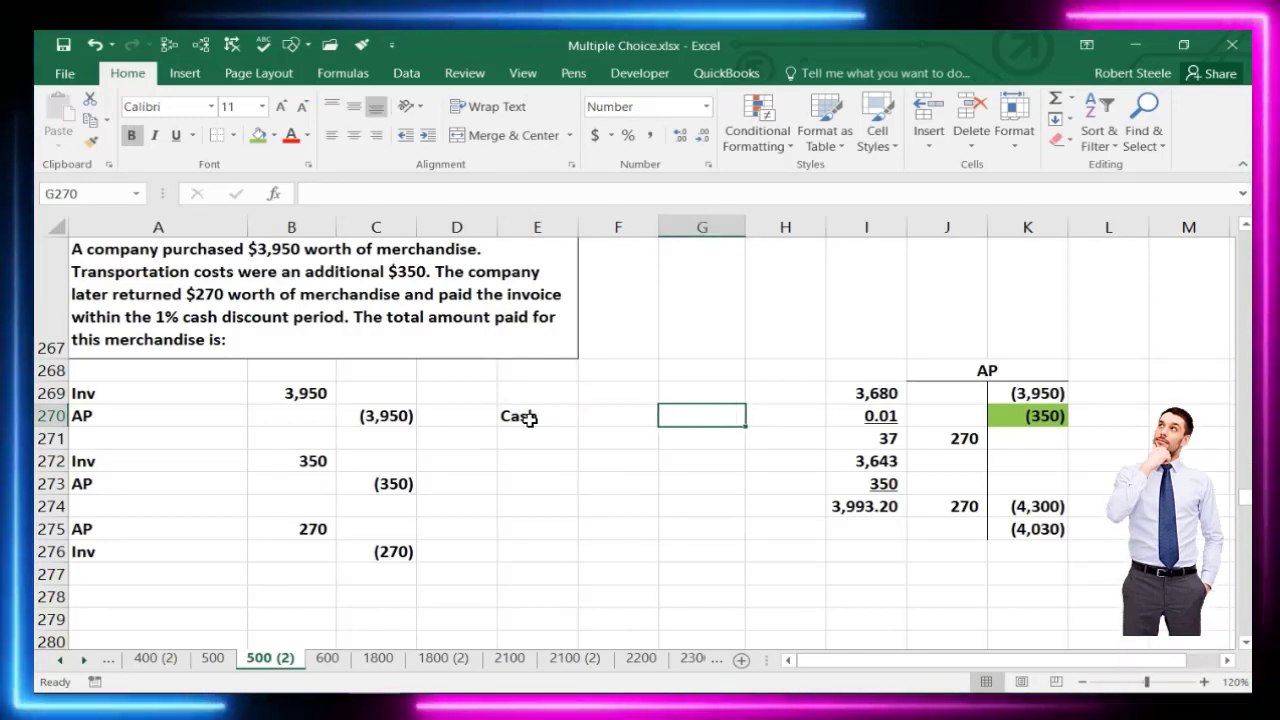
type("-")
key("Down")
key("Down")
key("Down")
key("Right")
key("Down")
key("Right")
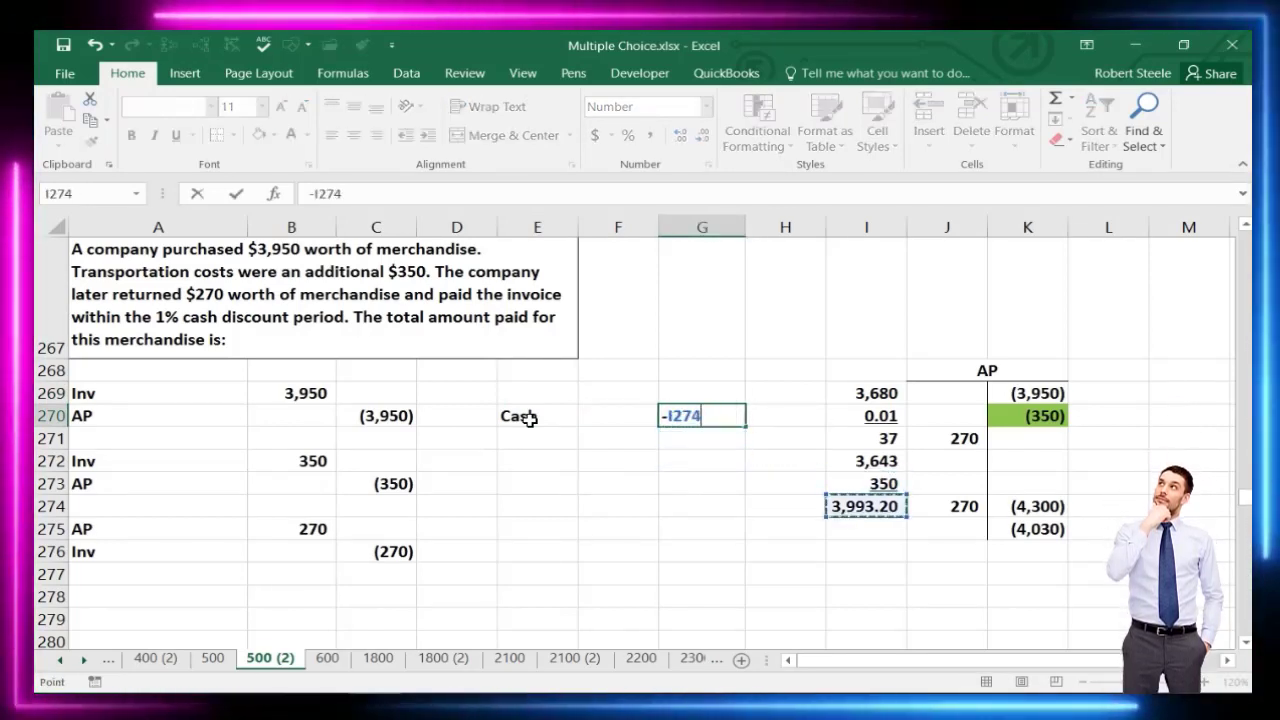
key("Return")
Enter the label AP in E269 and debit the payable balance in F269 with the formula -K275
key("Left")
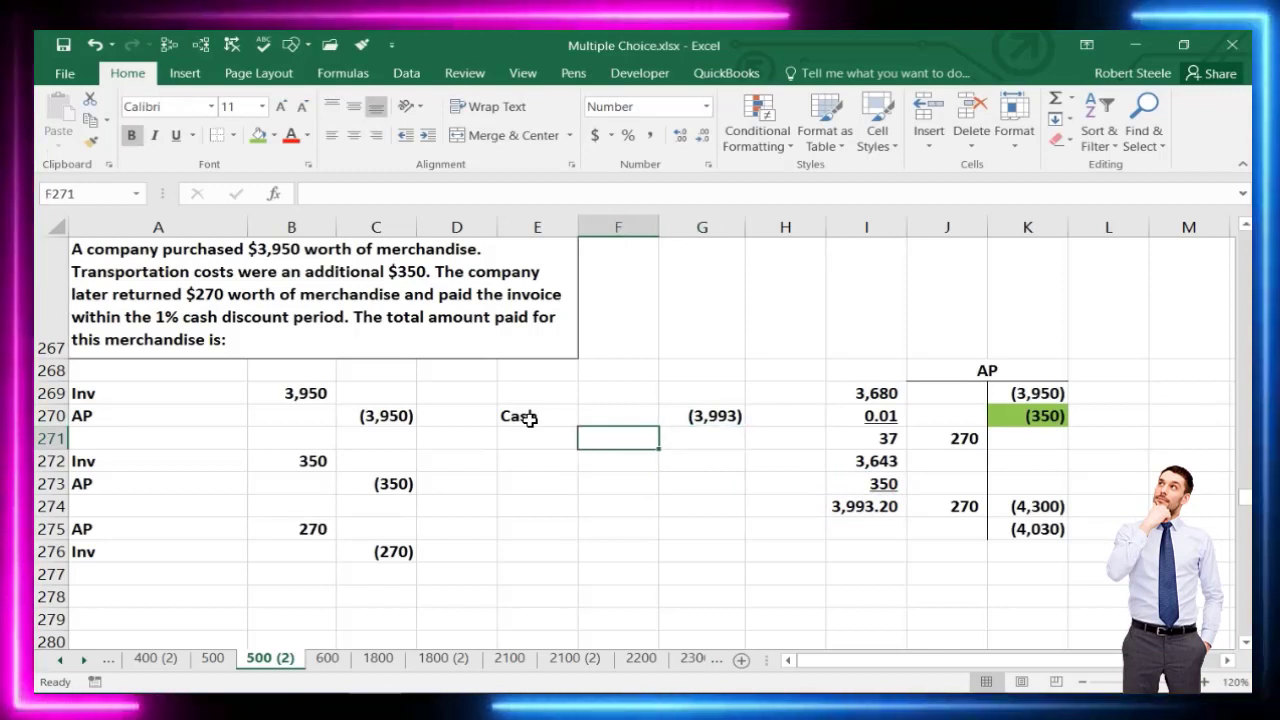
key("Up")
key("Up")
key("Left")
type("AC")
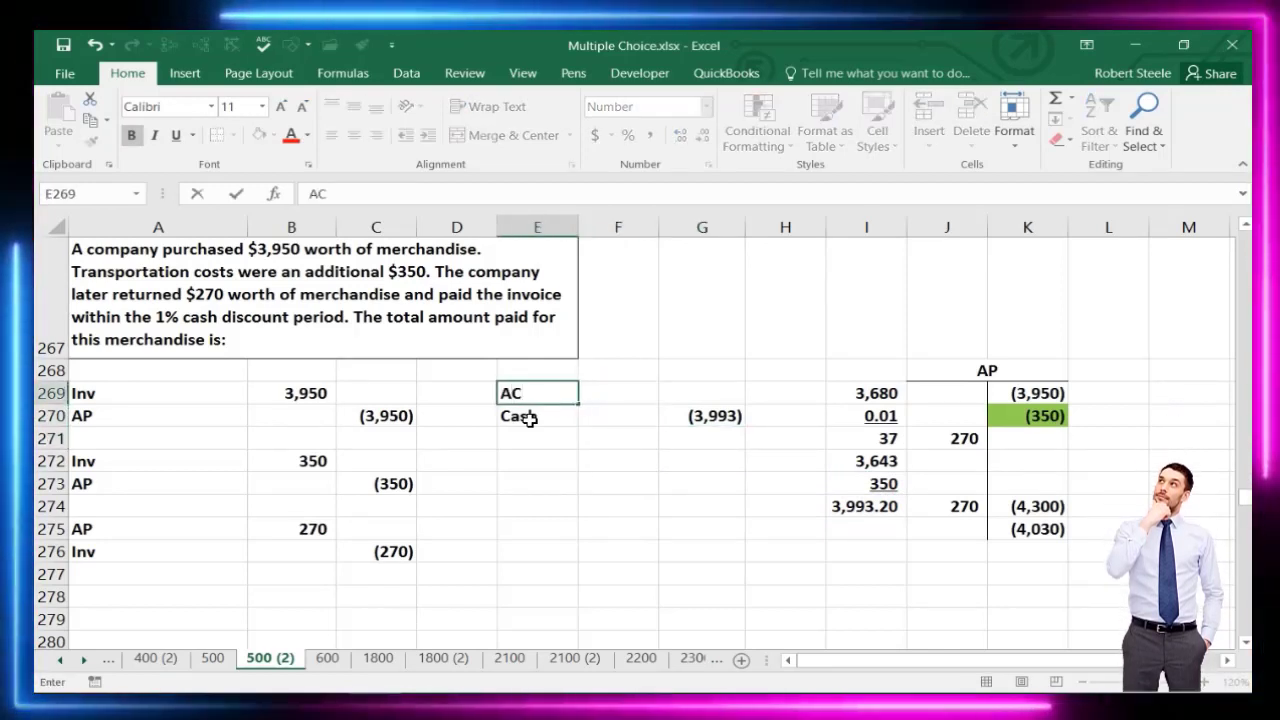
key("BackSpace")
type("P")
key("Right")
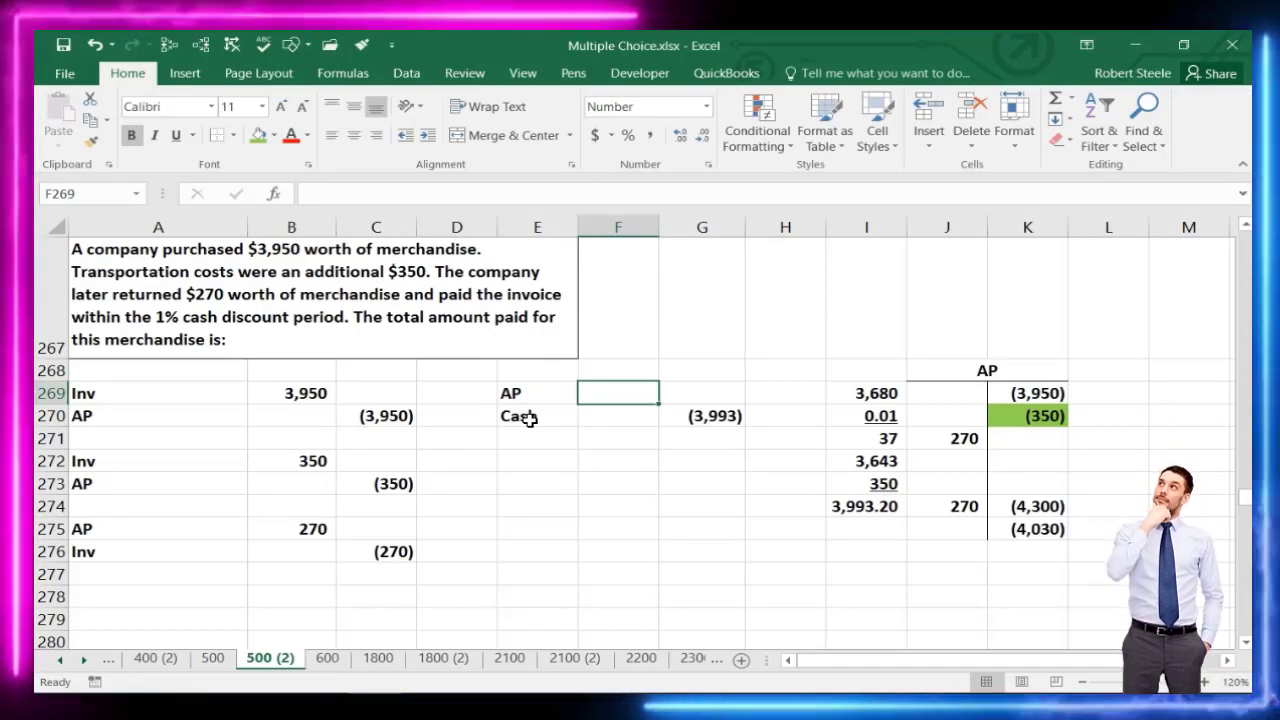
type("-")
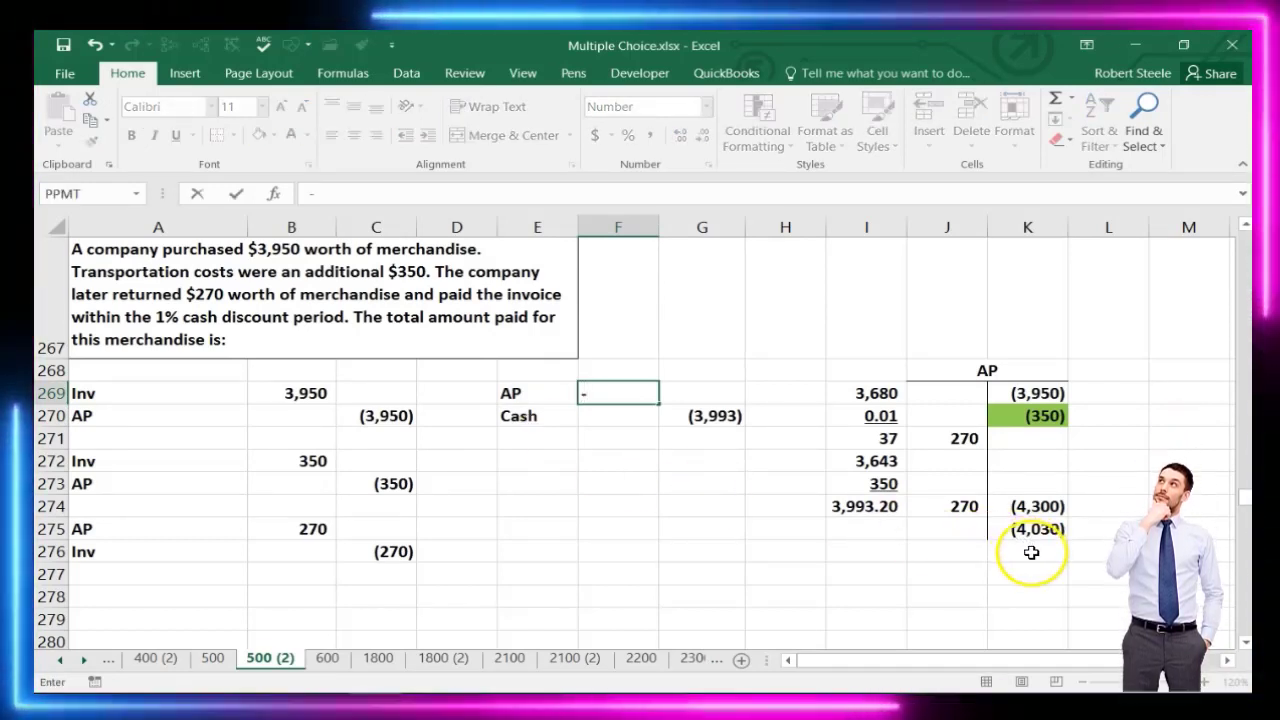
left_click(1033, 532)
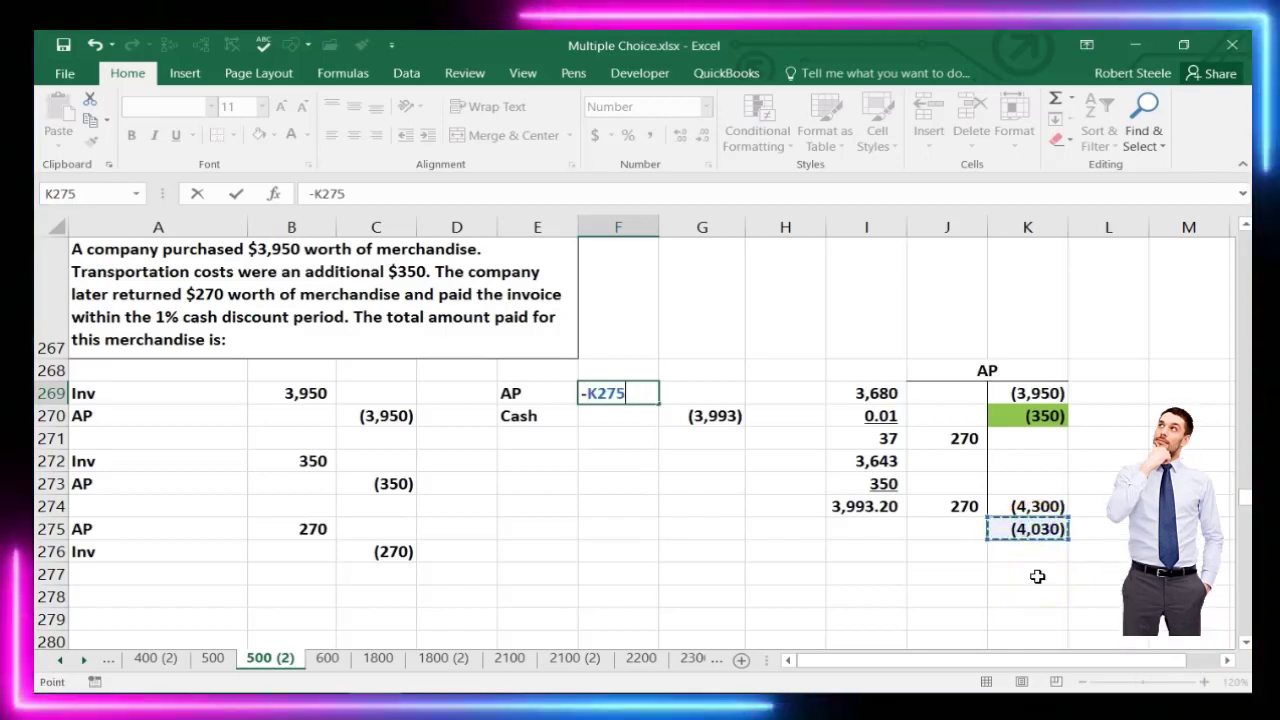
key("Return")
Calculate the balancing credit of the payment entry in G271 as the negative sum of F269:G270
key("Left")
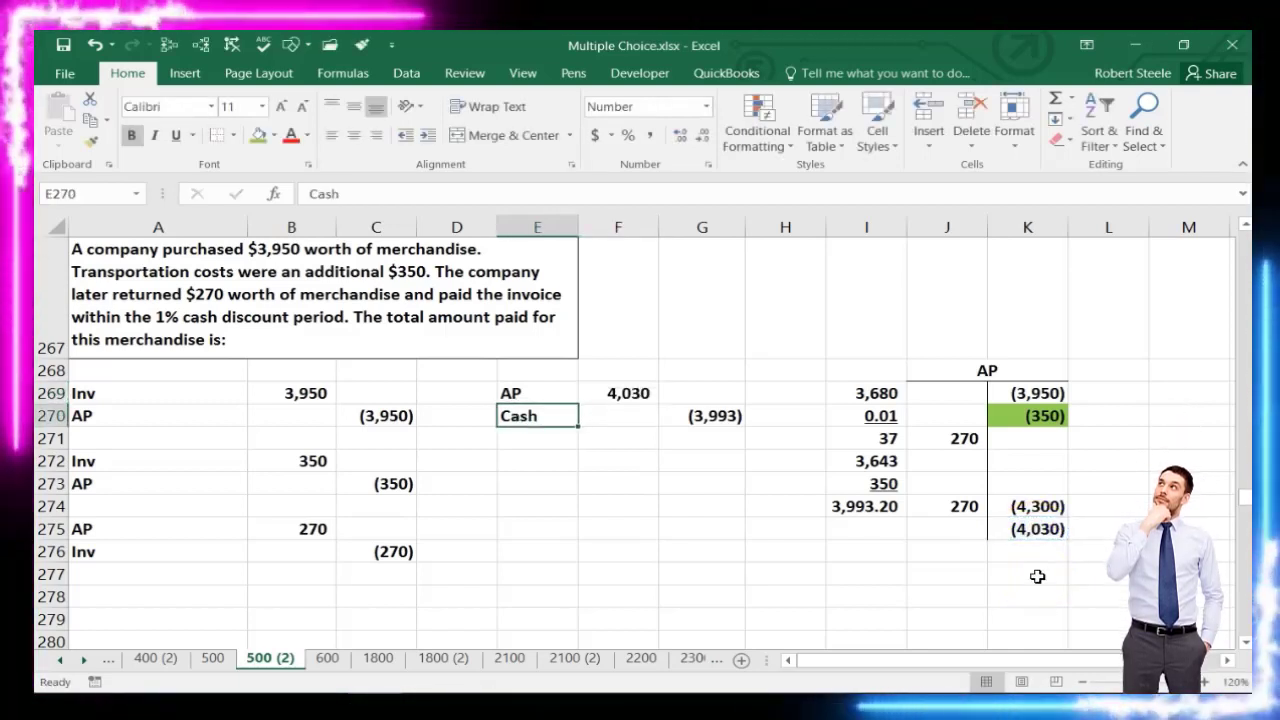
key("Down")
key("Right")
key("Right")
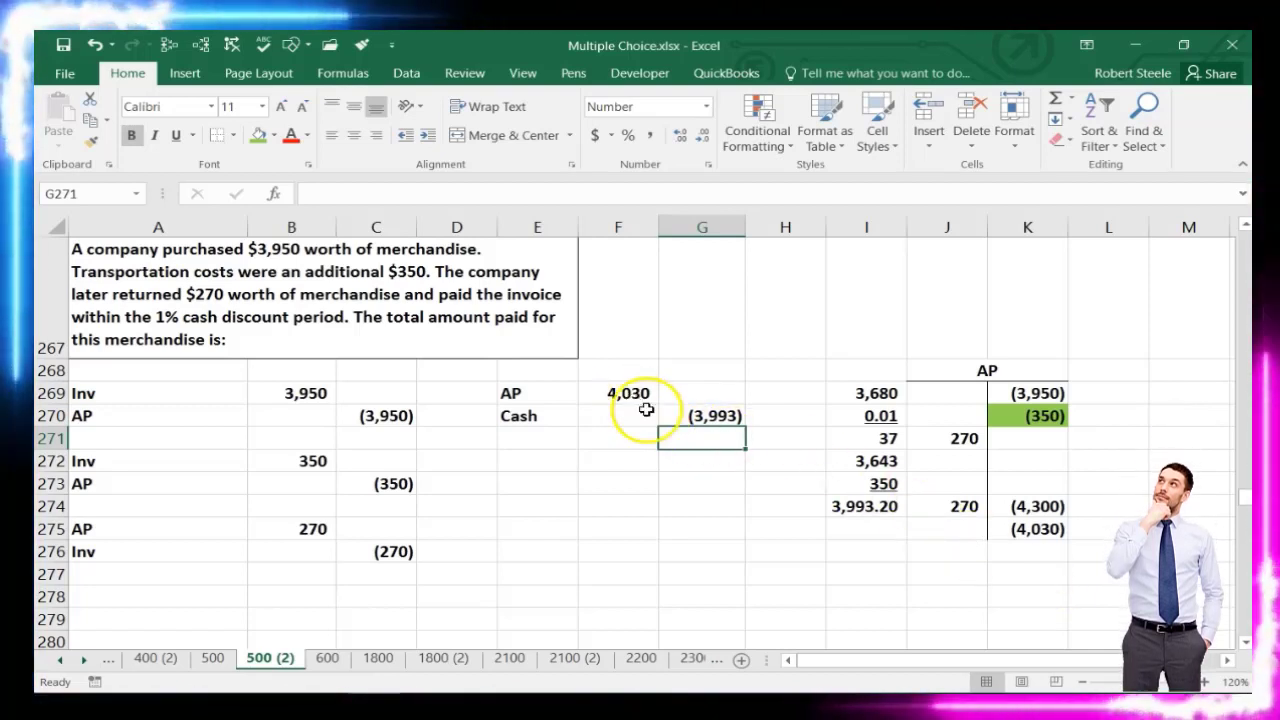
left_click_drag(632, 400, 689, 409)
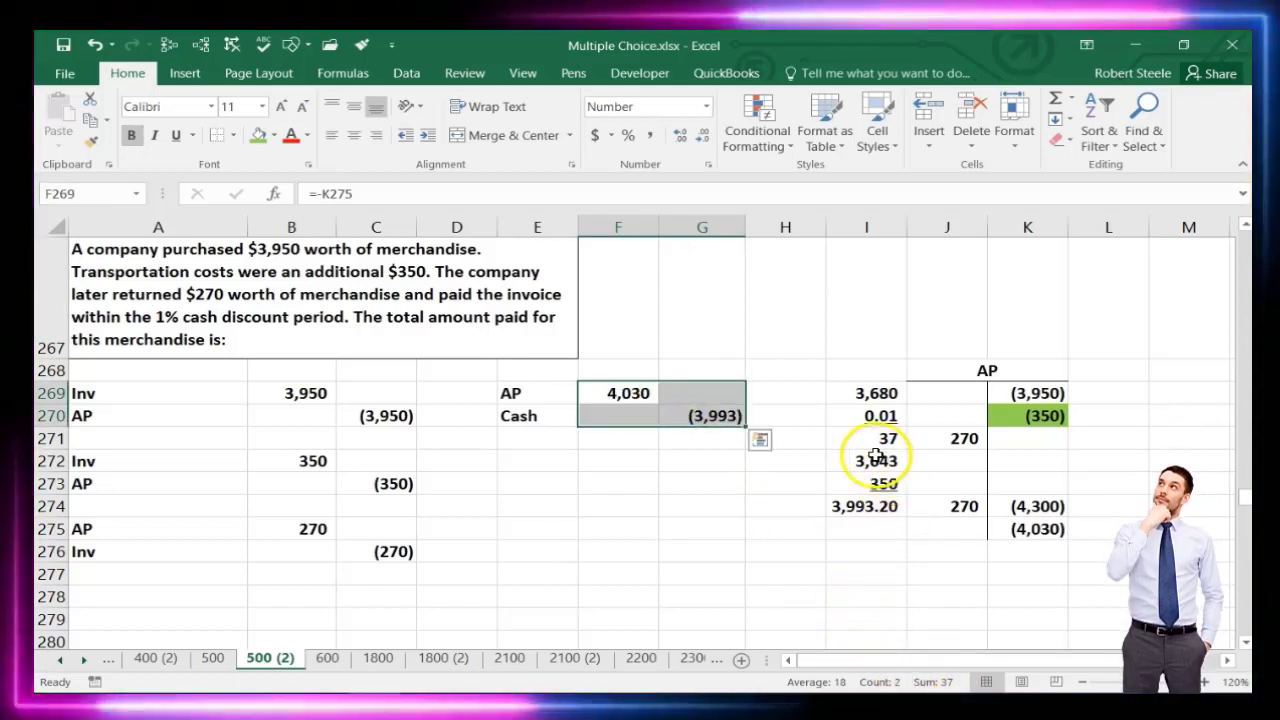
left_click(726, 444)
type("-")
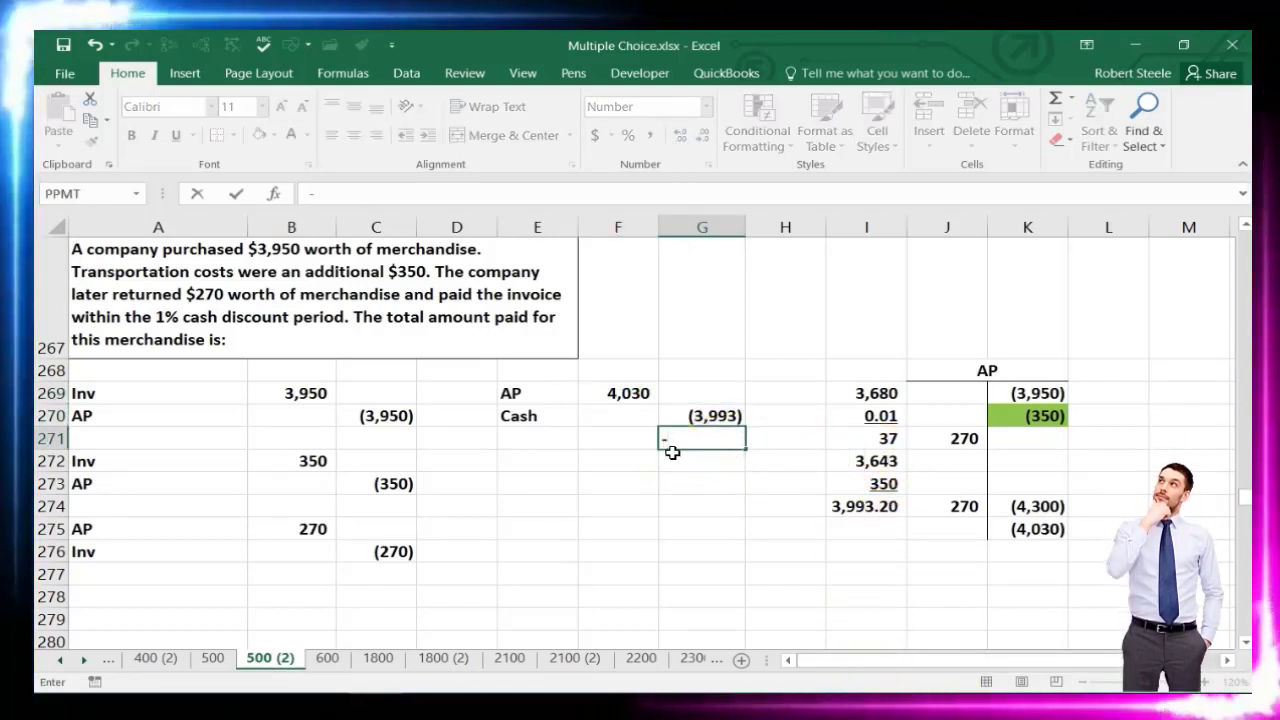
type("sum(")
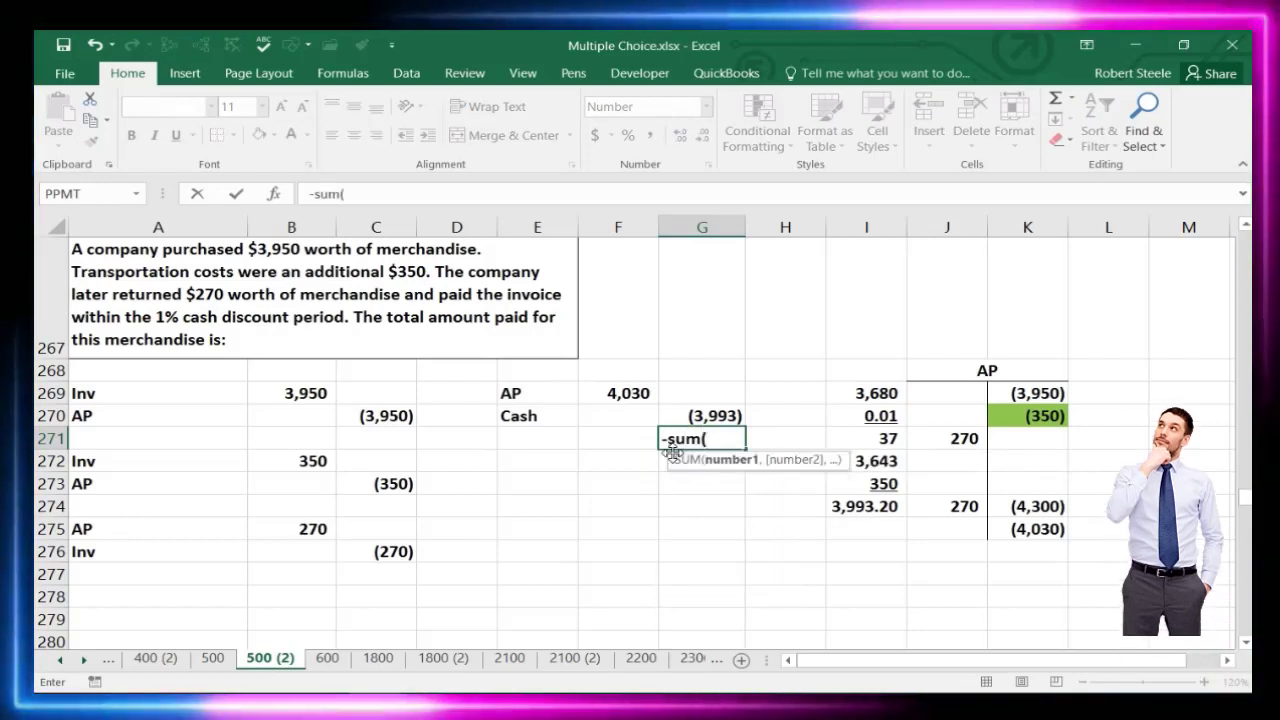
left_click(620, 393)
left_click_drag(681, 399, 687, 415)
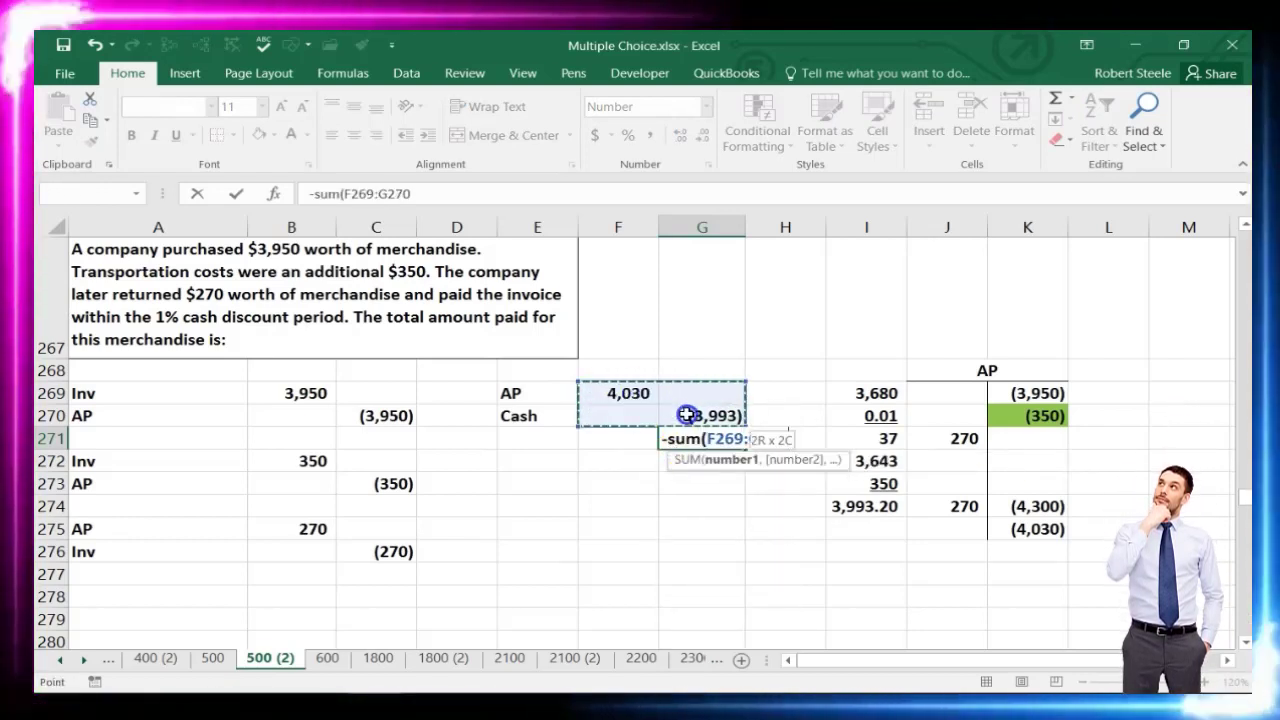
key("Return")
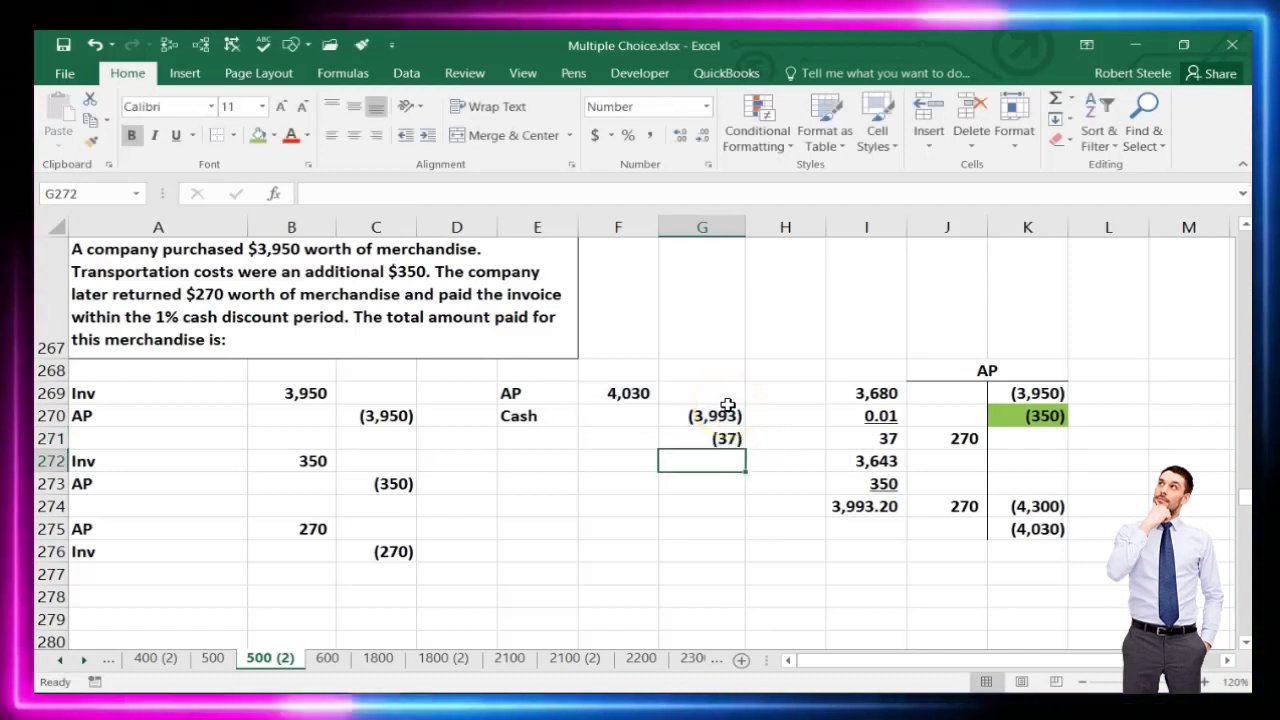
Show the payment entry amounts in F269:G271 with two decimal places and label the balancing credit Inv in E271
left_click_drag(625, 393, 680, 437)
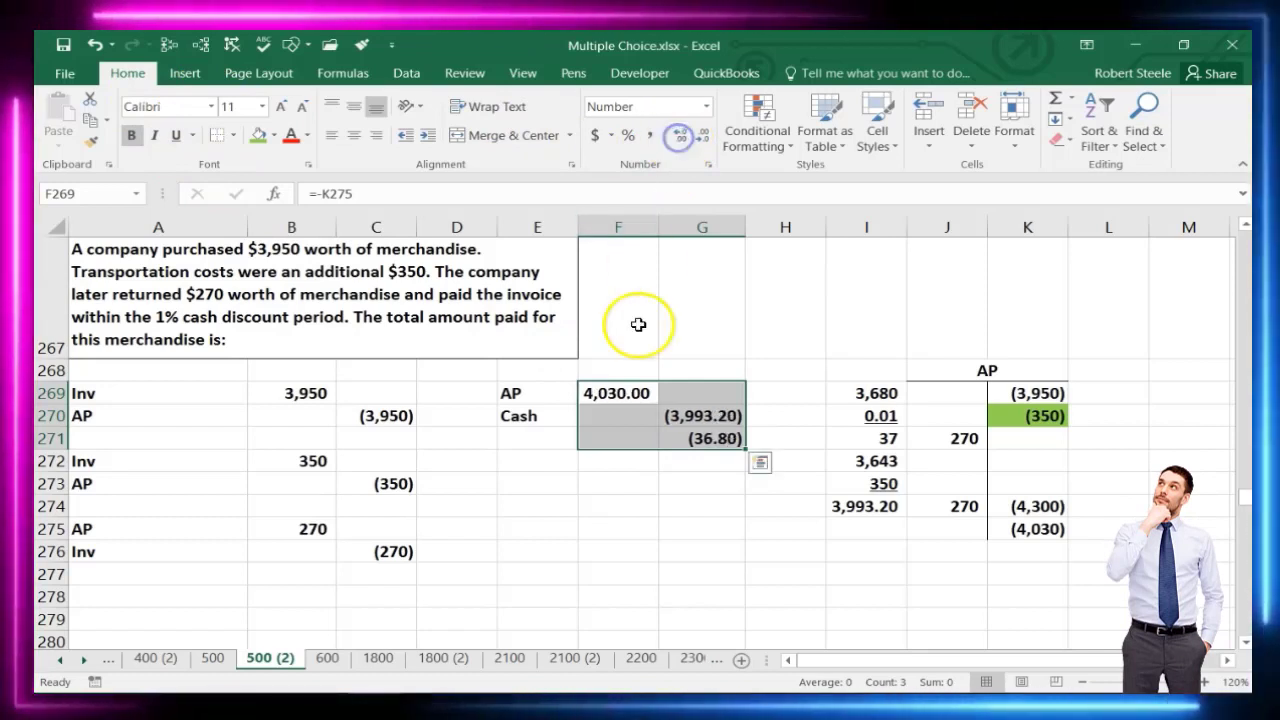
left_click(591, 478)
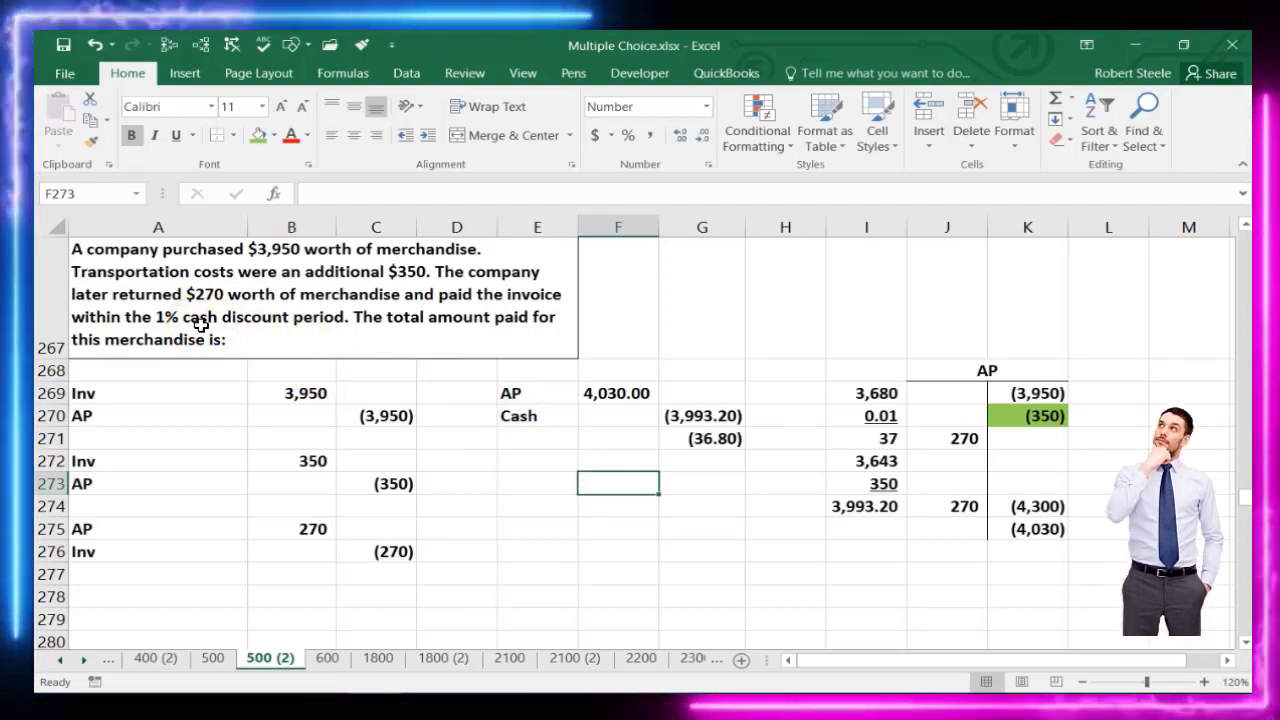
left_click(530, 435)
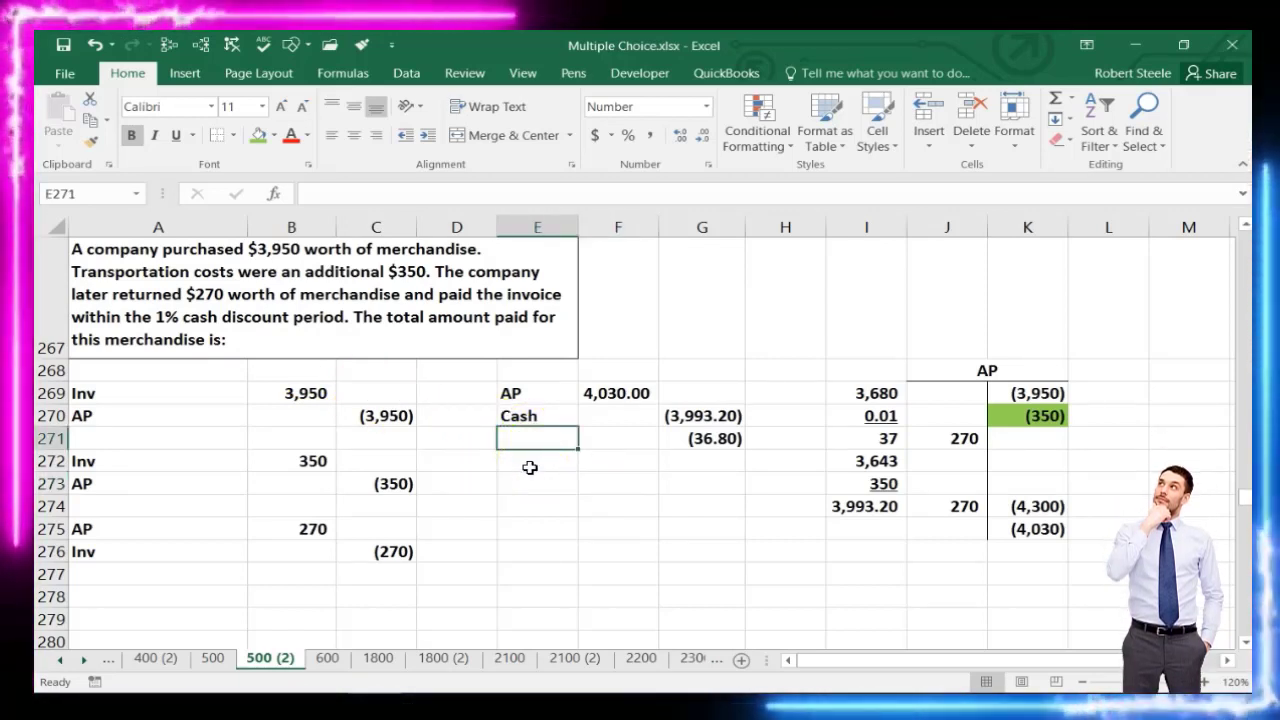
type("Inv")
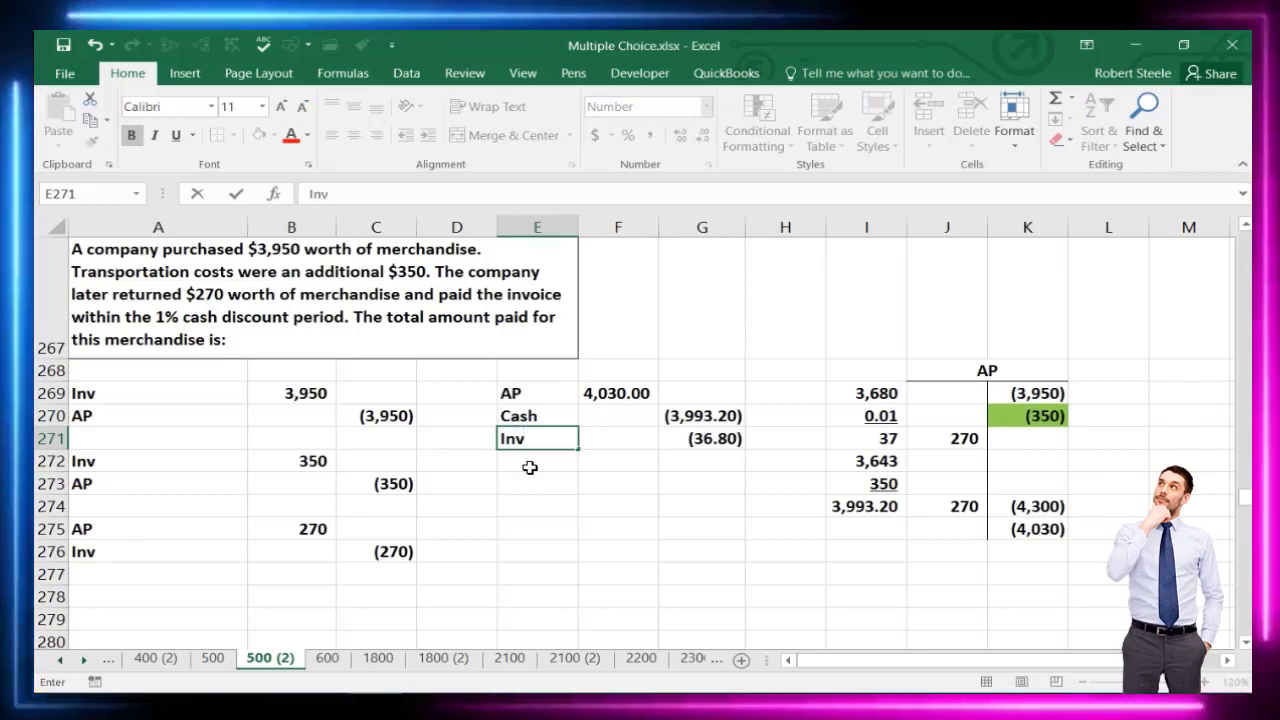
key("Tab")
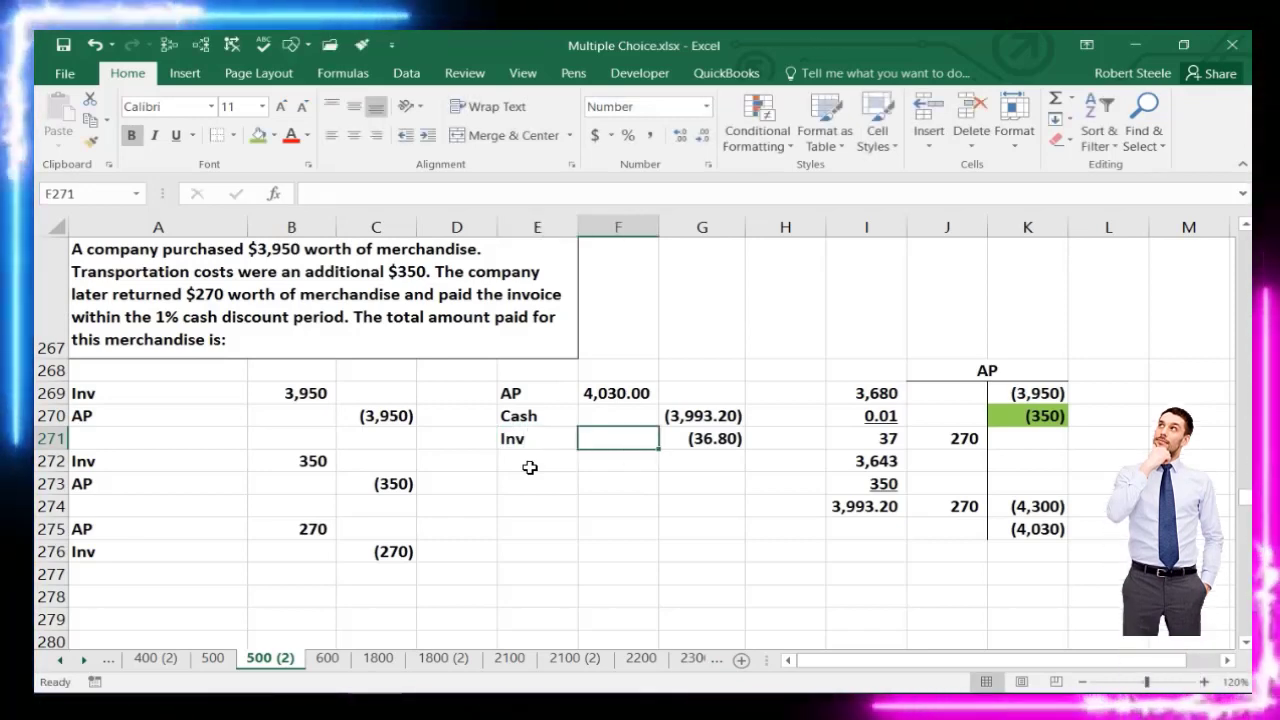